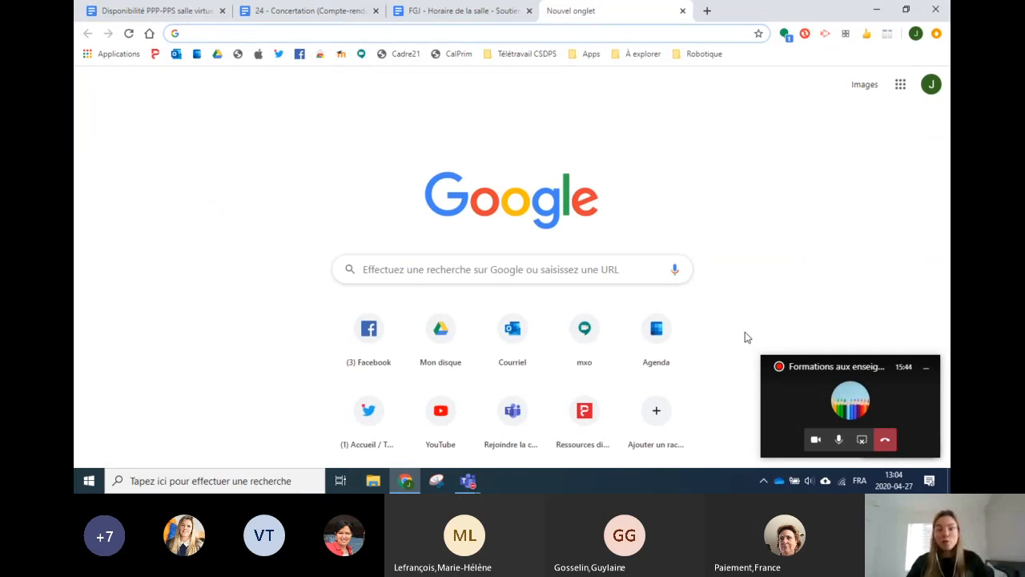
Step: Move the Teams call mini-window from the bottom-right to the bottom-left of the screen
{"action": "left_click_drag", "start_coordinate": [875, 370], "coordinate": [168, 371]}
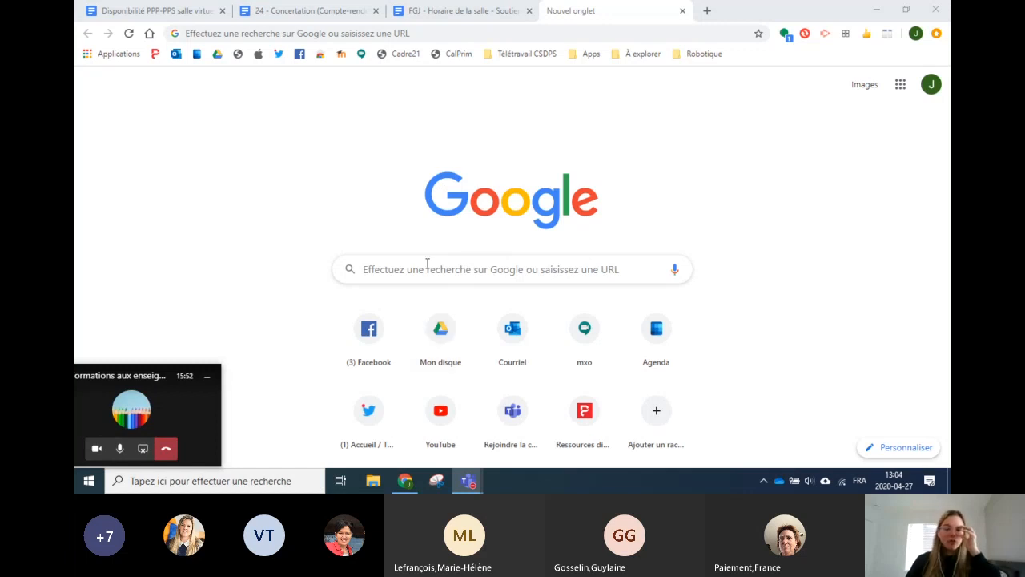
{"action": "mouse_move", "coordinate": [406, 486]}
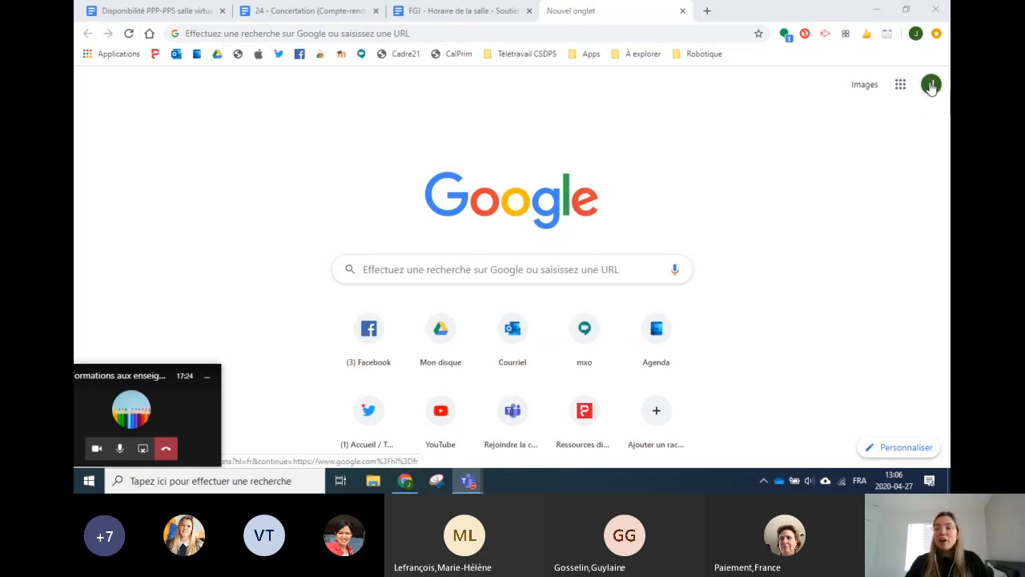
{"action": "left_click", "coordinate": [932, 85]}
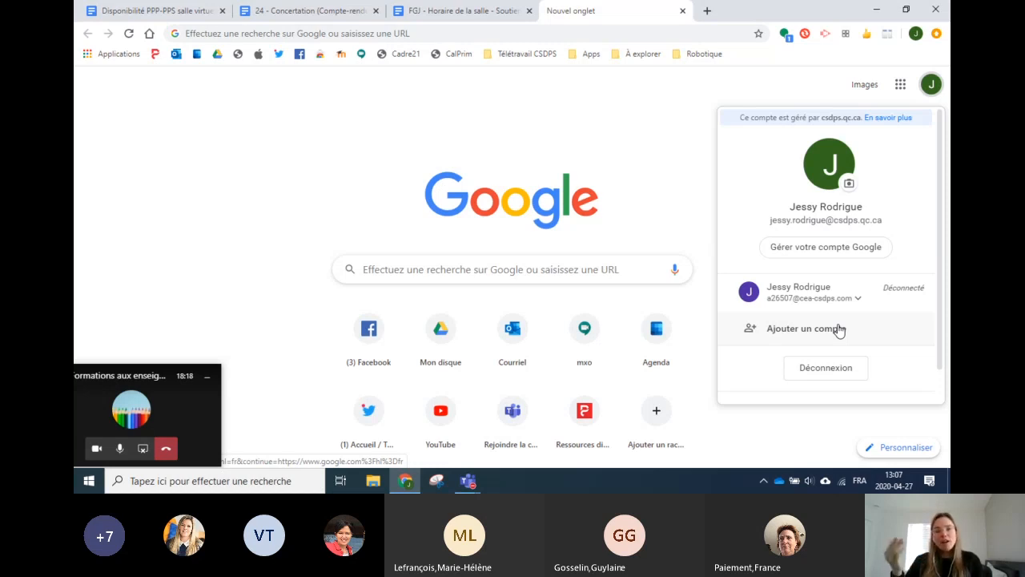
{"action": "left_click", "coordinate": [662, 123]}
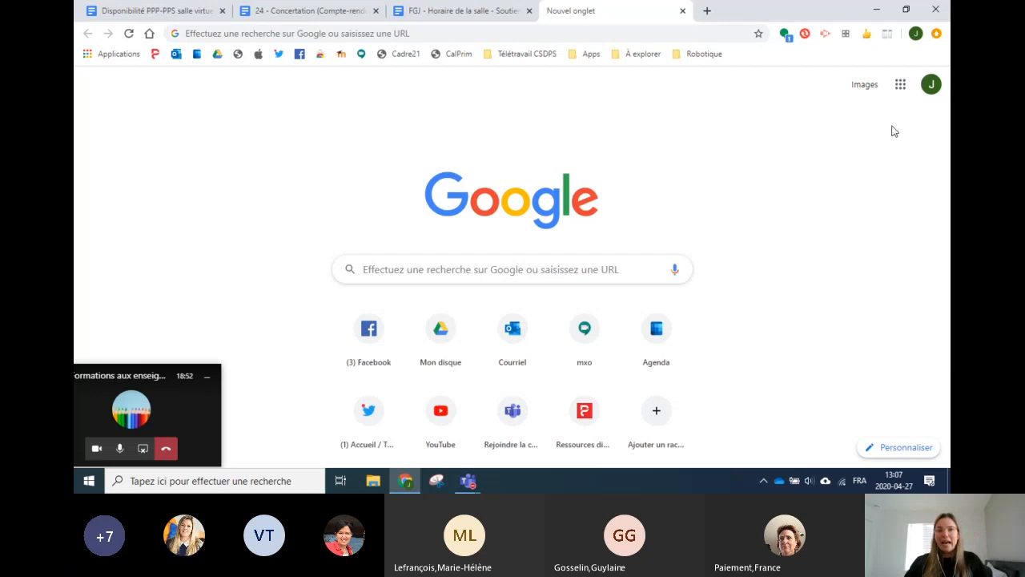
Step: Show the Google apps launcher and scroll it back up to the Classroom entry
{"action": "left_click", "coordinate": [901, 87]}
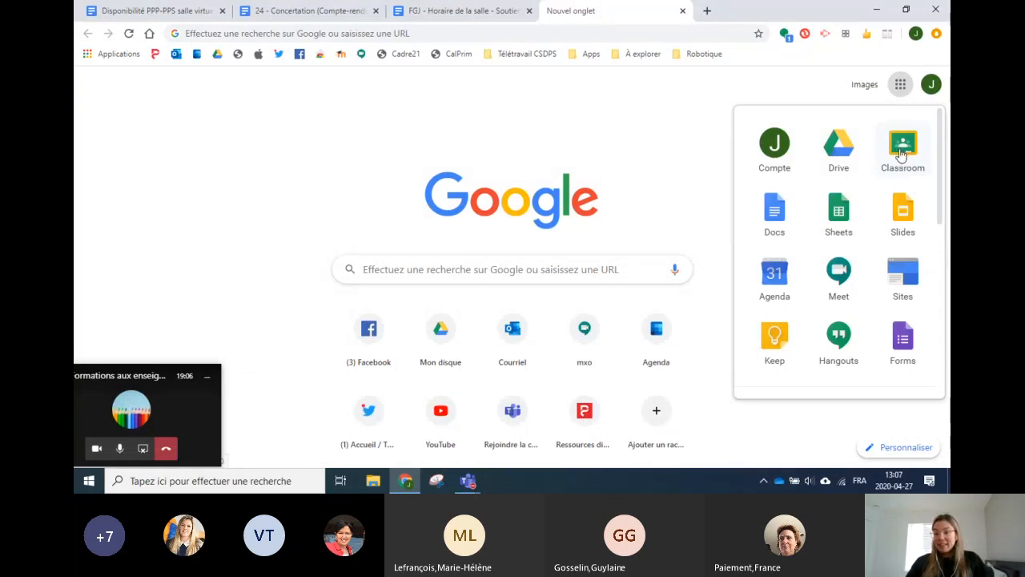
{"action": "left_click_drag", "start_coordinate": [941, 127], "coordinate": [943, 168]}
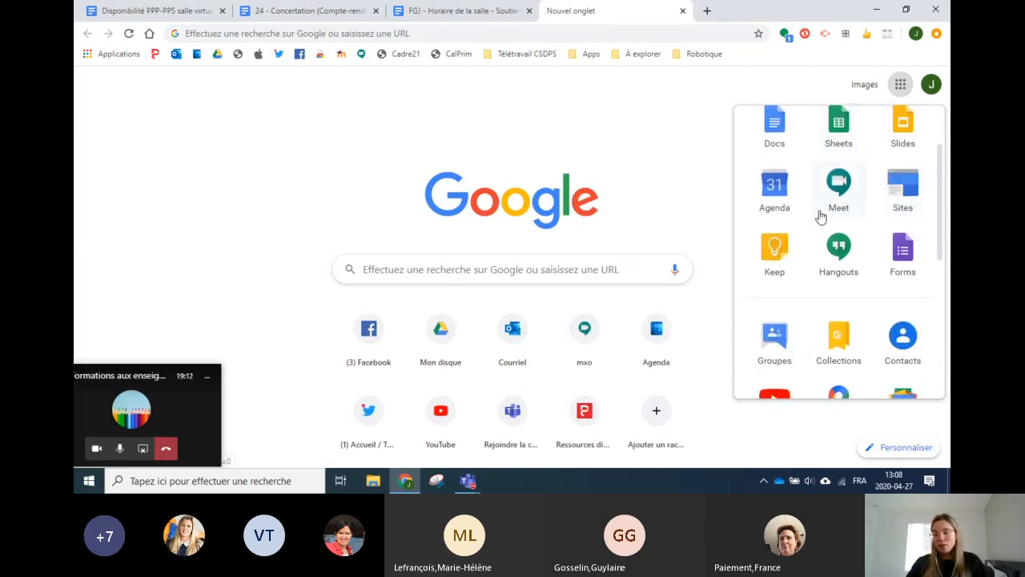
{"action": "left_click_drag", "start_coordinate": [941, 169], "coordinate": [941, 311]}
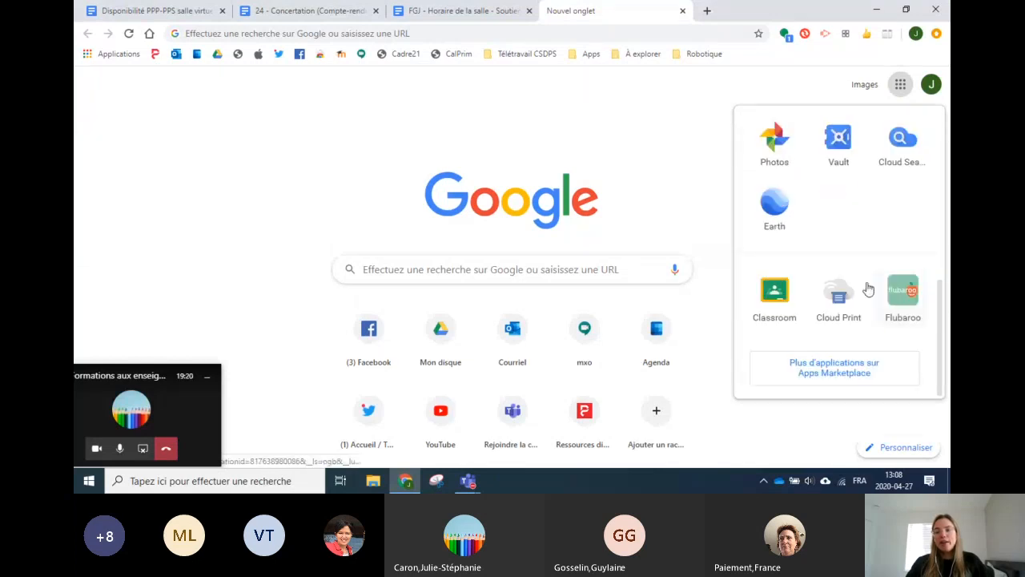
{"action": "left_click", "coordinate": [776, 297]}
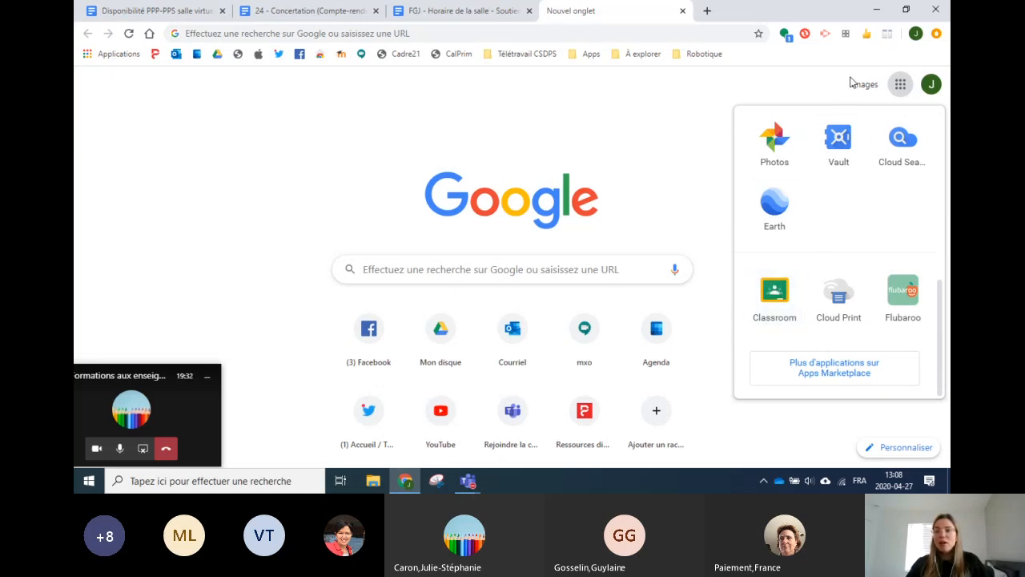
{"action": "left_click_drag", "start_coordinate": [793, 221], "coordinate": [825, 257]}
{"action": "scroll", "coordinate": [825, 256], "scroll_direction": "up", "scroll_amount": 5}
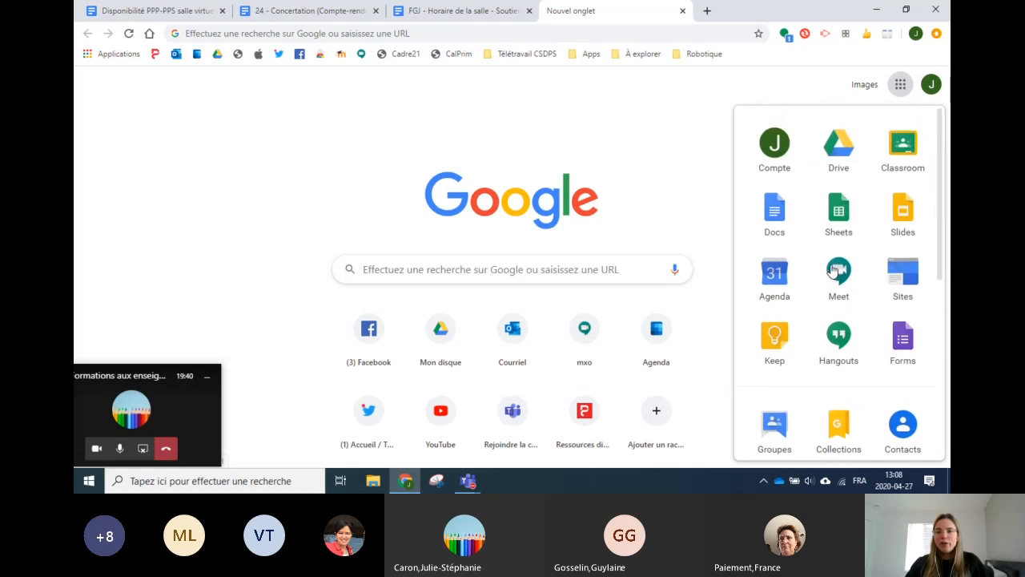
Step: Launch Classroom and reveal the Rejoindre un cours / Créer un cours choices
{"action": "left_click", "coordinate": [903, 148]}
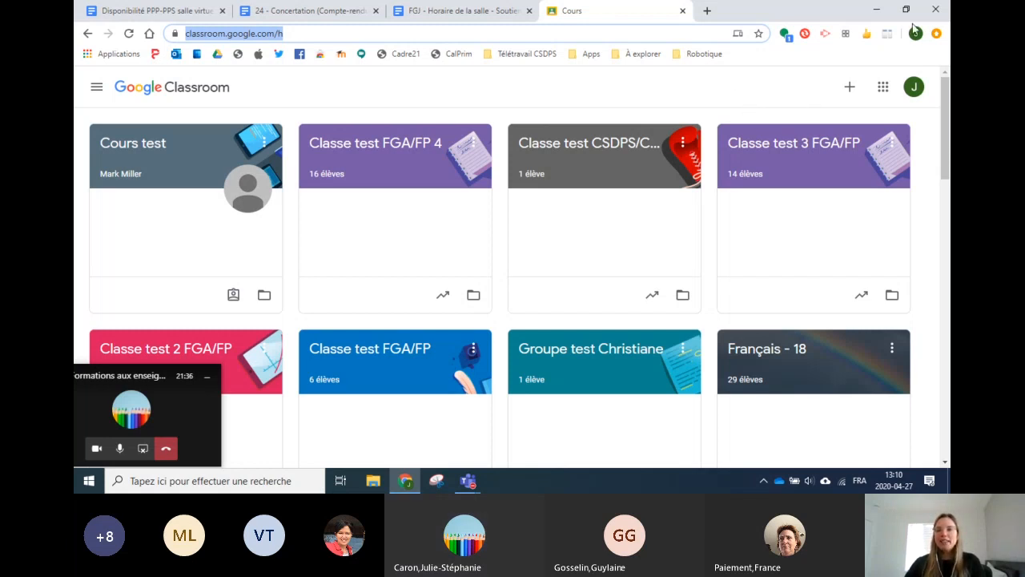
{"action": "left_click", "coordinate": [850, 95]}
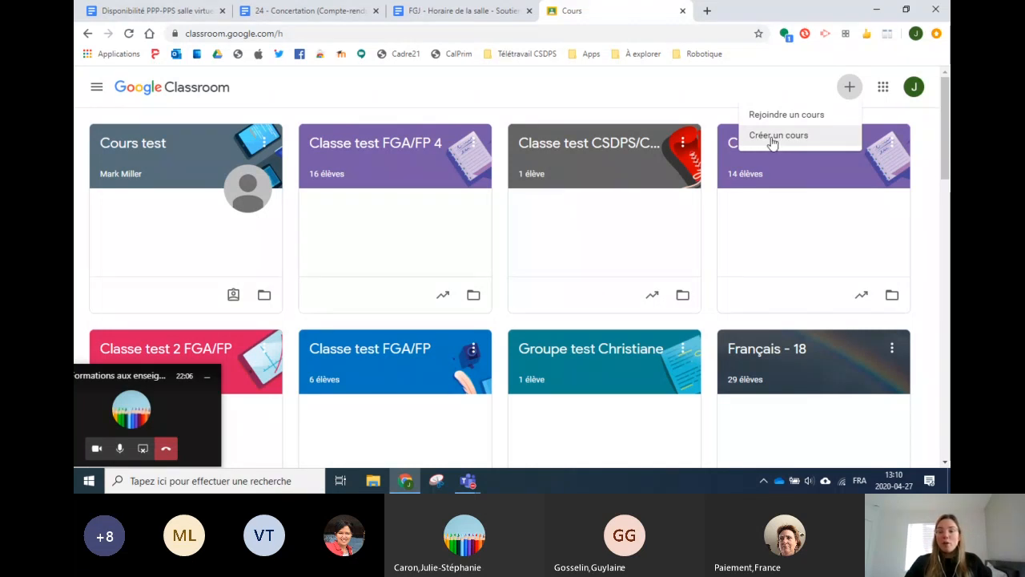
Step: Create a new class named 'Formation 27 avril' through Créer un cours
{"action": "left_click", "coordinate": [773, 139]}
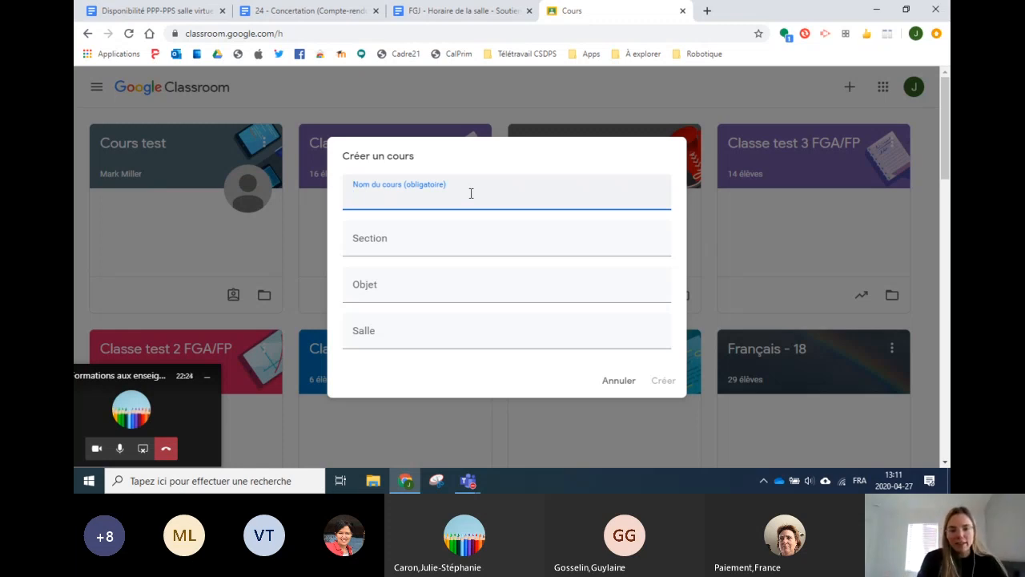
{"action": "type", "text": "Formatio"}
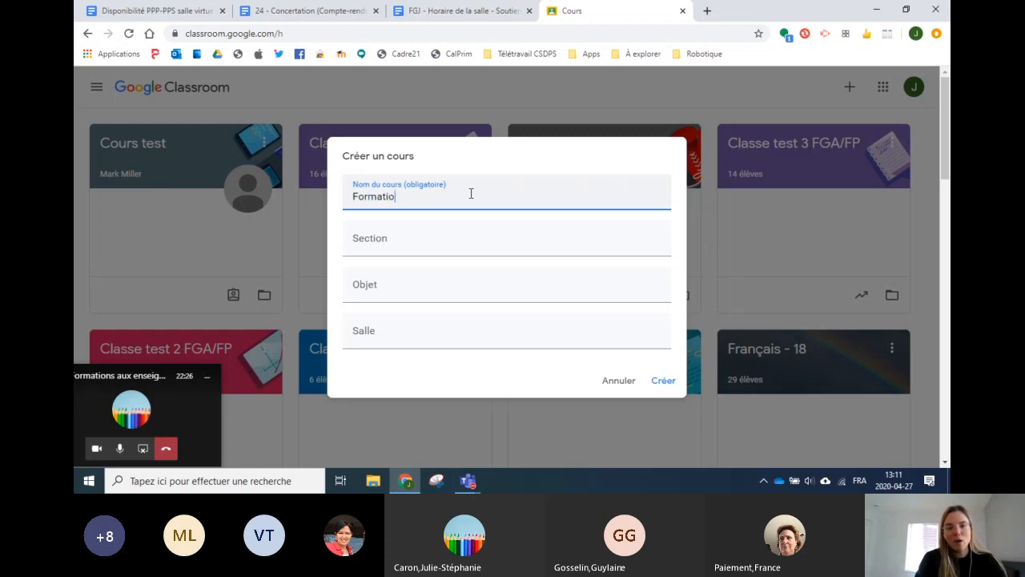
{"action": "type", "text": "n 27 avril"}
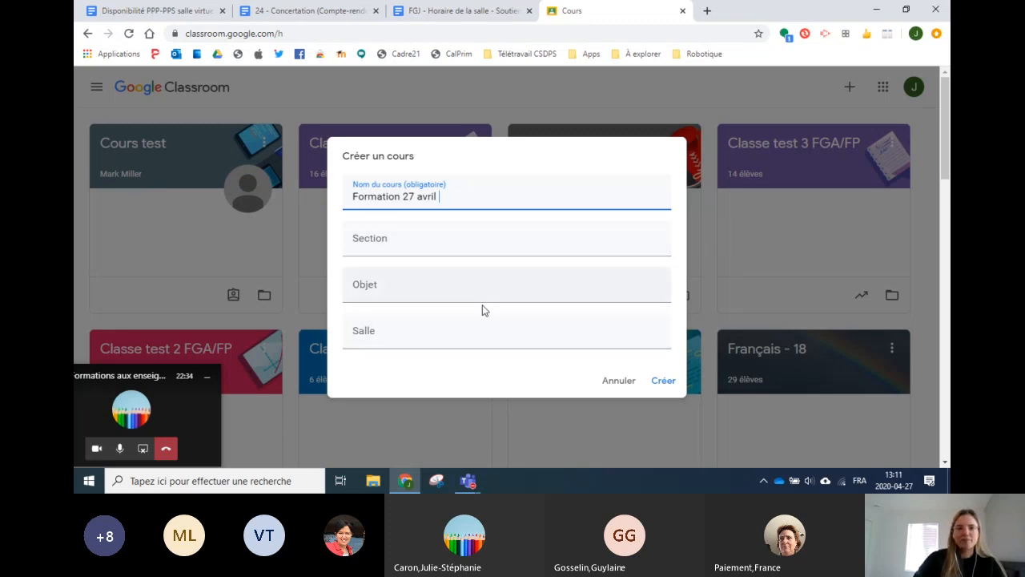
{"action": "left_click", "coordinate": [663, 381]}
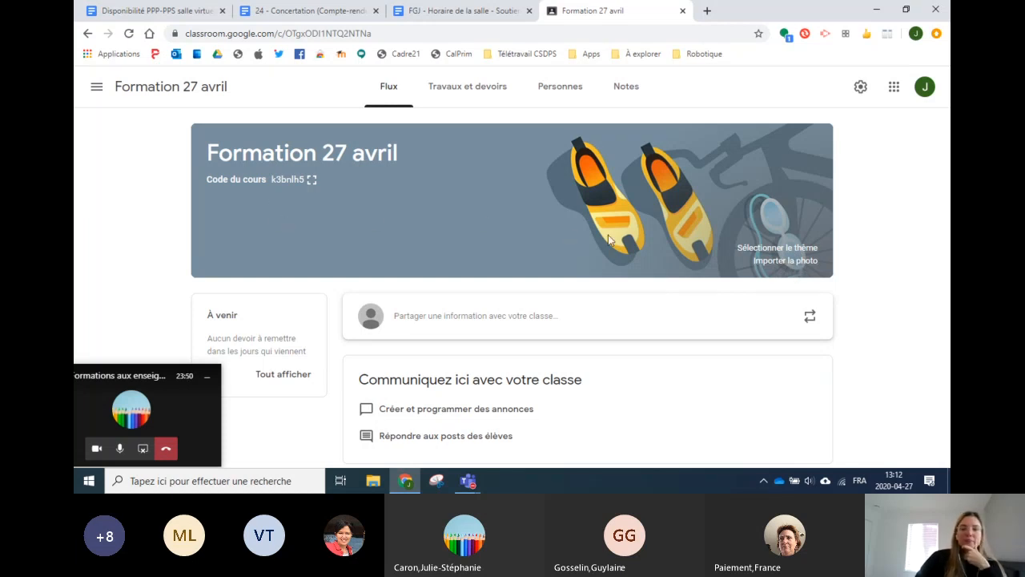
Step: Open the banner theme Galerie from Sélectionner le thème
{"action": "left_click", "coordinate": [777, 249]}
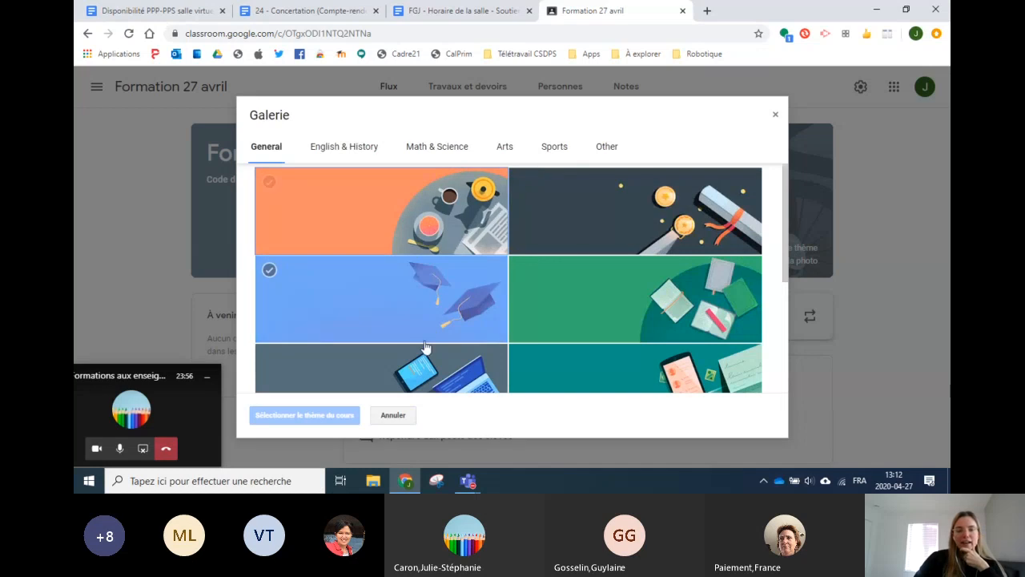
Step: Browse the General, Math & Science, English & History and Sports theme categories
{"action": "scroll", "coordinate": [477, 300], "scroll_direction": "down", "scroll_amount": 1}
{"action": "scroll", "coordinate": [477, 299], "scroll_direction": "down", "scroll_amount": 5}
{"action": "scroll", "coordinate": [448, 336], "scroll_direction": "up", "scroll_amount": 8}
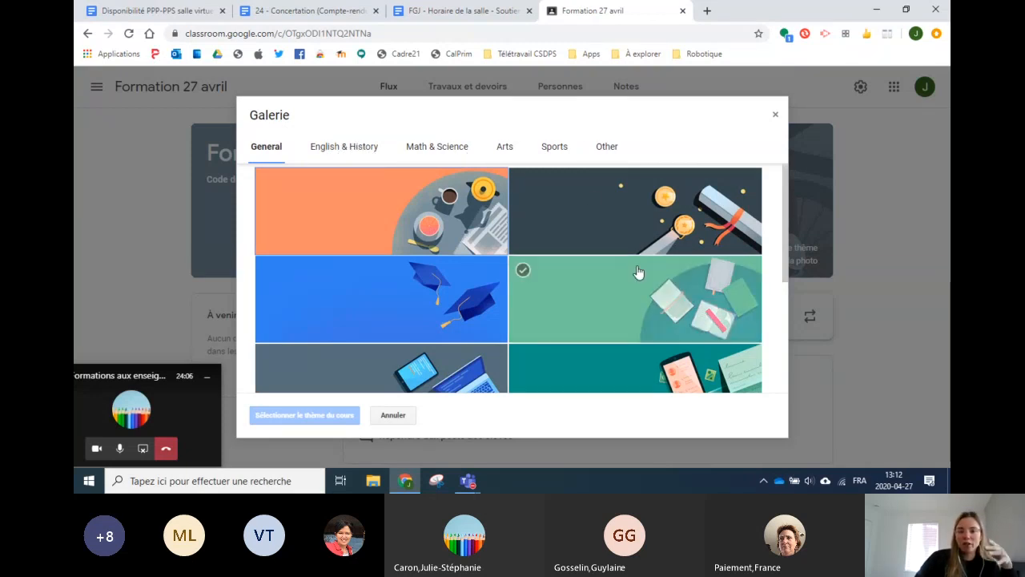
{"action": "scroll", "coordinate": [588, 286], "scroll_direction": "down", "scroll_amount": 4}
{"action": "scroll", "coordinate": [560, 256], "scroll_direction": "up", "scroll_amount": 5}
{"action": "left_click", "coordinate": [437, 146]}
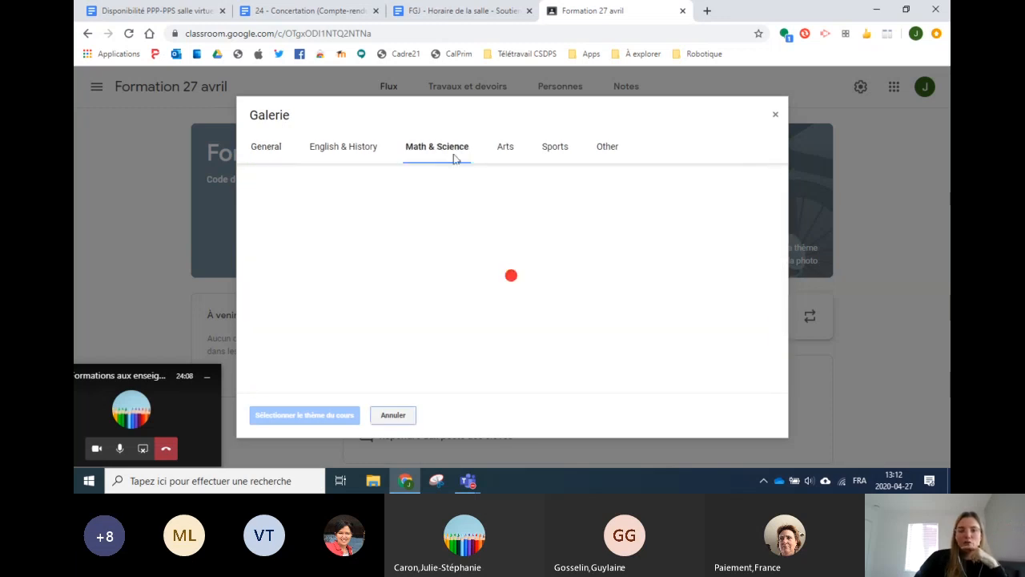
{"action": "scroll", "coordinate": [480, 240], "scroll_direction": "down", "scroll_amount": 1}
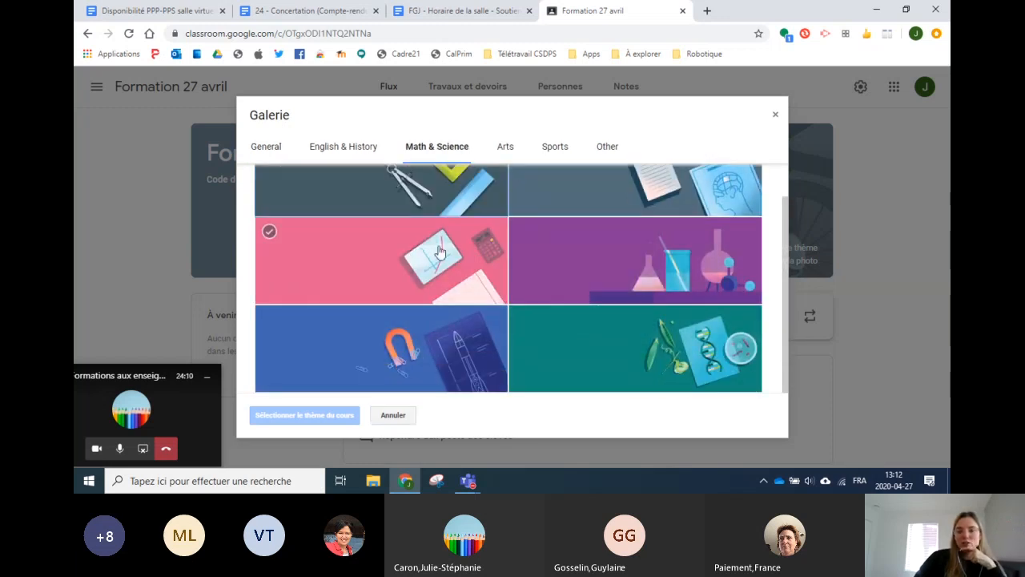
{"action": "scroll", "coordinate": [469, 250], "scroll_direction": "up", "scroll_amount": 1}
{"action": "left_click", "coordinate": [357, 147]}
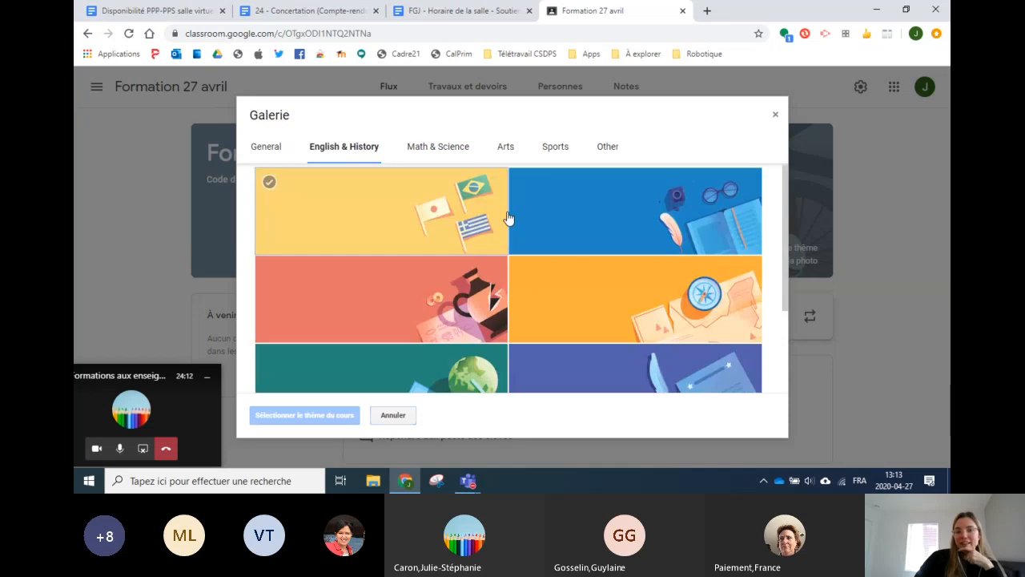
{"action": "scroll", "coordinate": [587, 245], "scroll_direction": "down", "scroll_amount": 2}
{"action": "scroll", "coordinate": [577, 232], "scroll_direction": "up", "scroll_amount": 2}
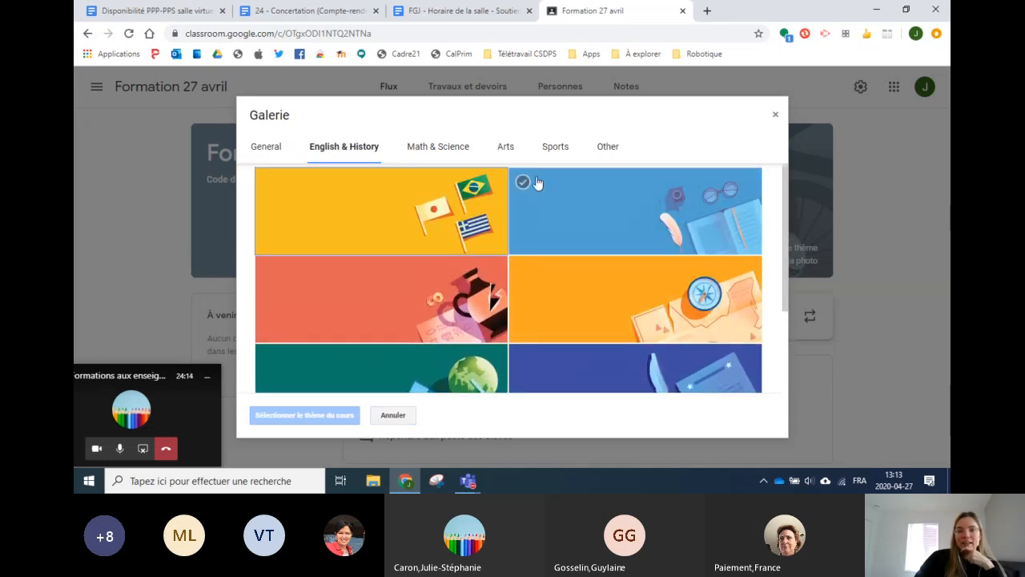
{"action": "left_click", "coordinate": [548, 146]}
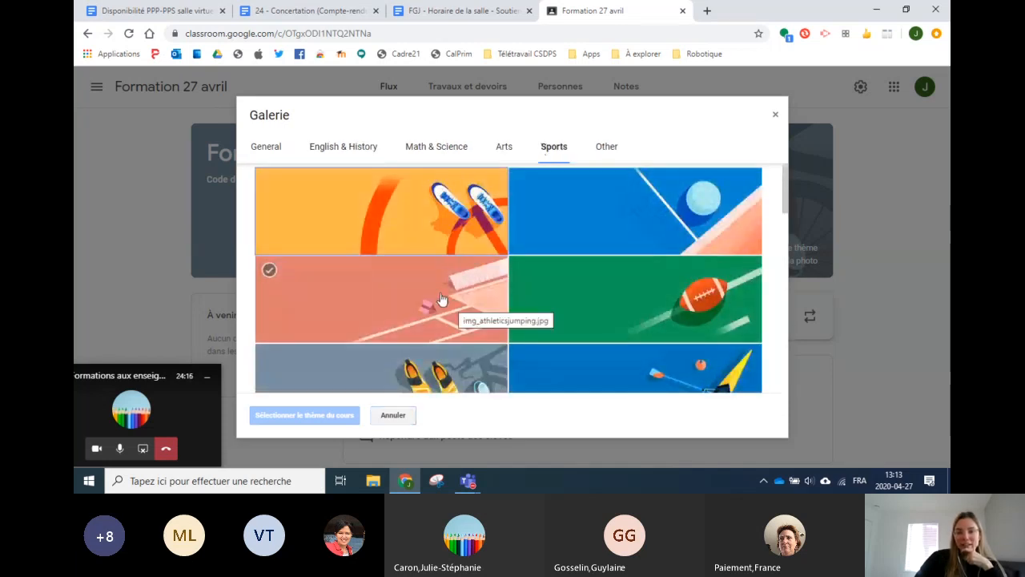
Step: Apply the blue General theme with the yellow notebook and earphones to the banner
{"action": "left_click", "coordinate": [268, 148]}
{"action": "scroll", "coordinate": [713, 251], "scroll_direction": "down", "scroll_amount": 2}
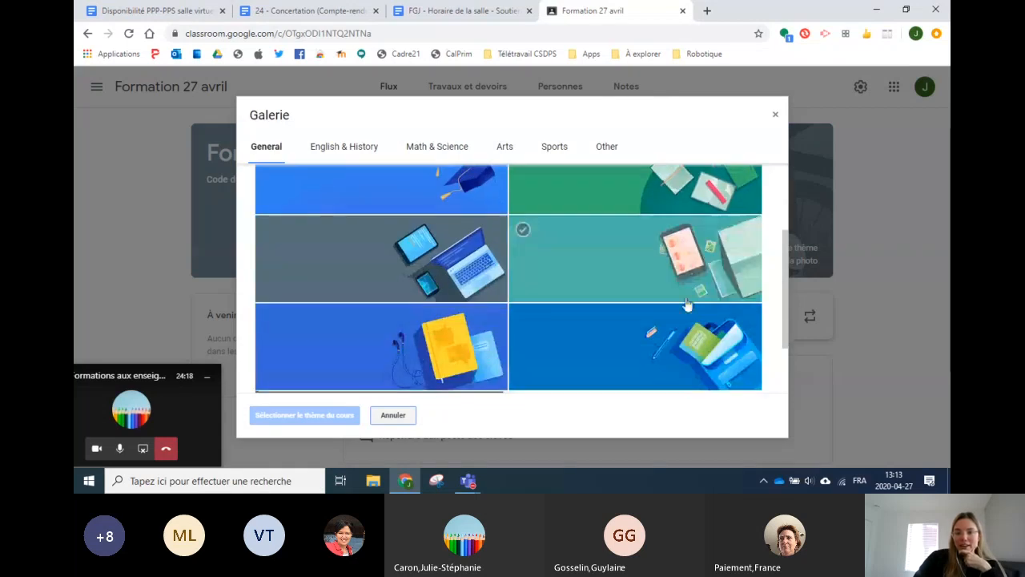
{"action": "left_click", "coordinate": [484, 340]}
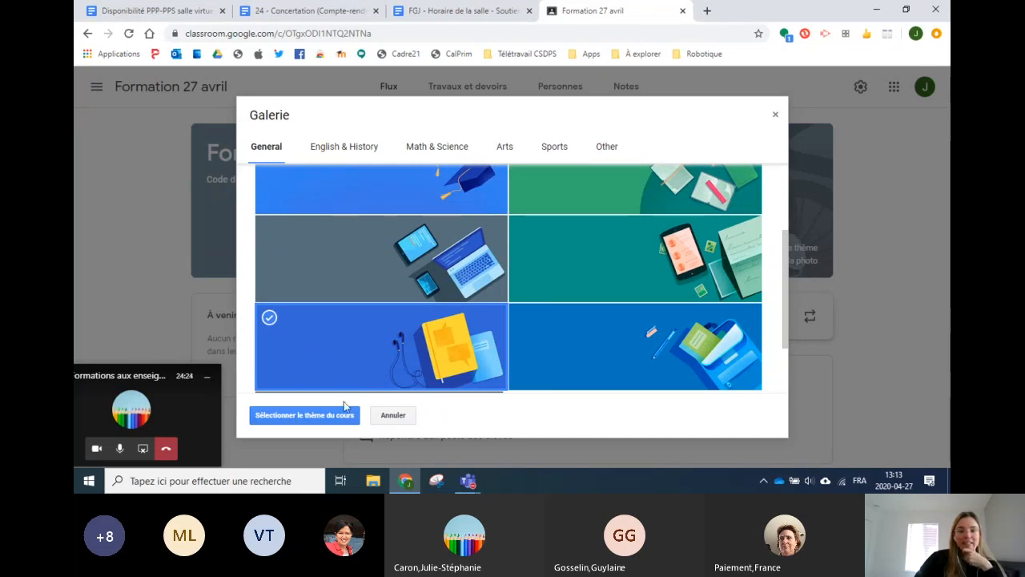
{"action": "left_click", "coordinate": [303, 416]}
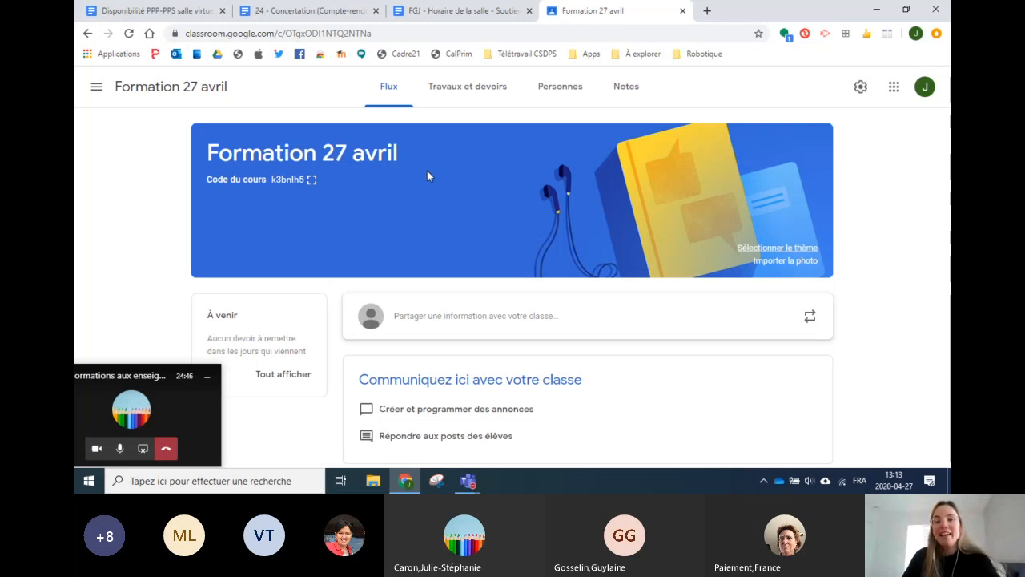
Step: Display the Formation 27 avril course code in the enlarged view
{"action": "left_click", "coordinate": [311, 182]}
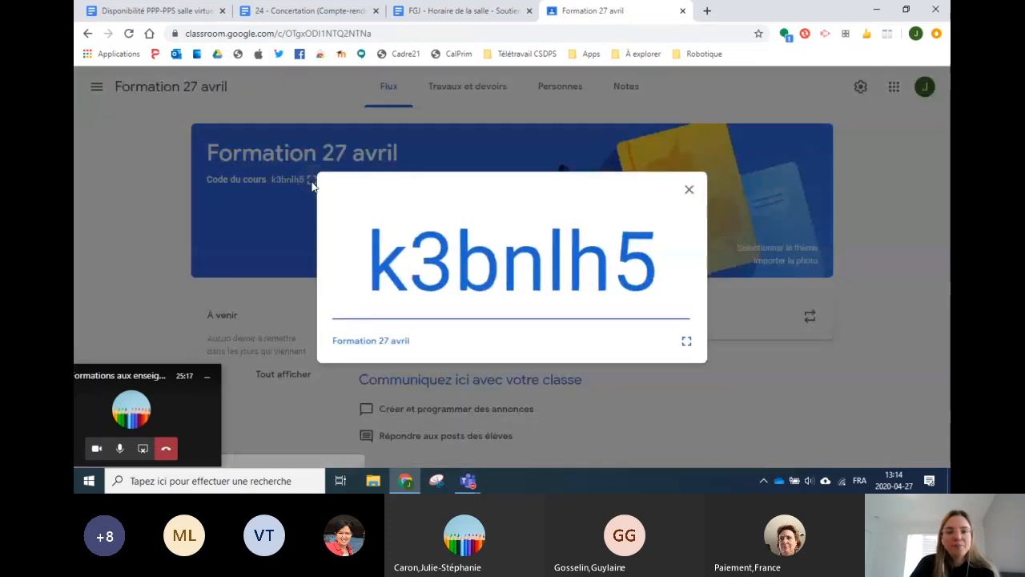
{"action": "left_click", "coordinate": [686, 340]}
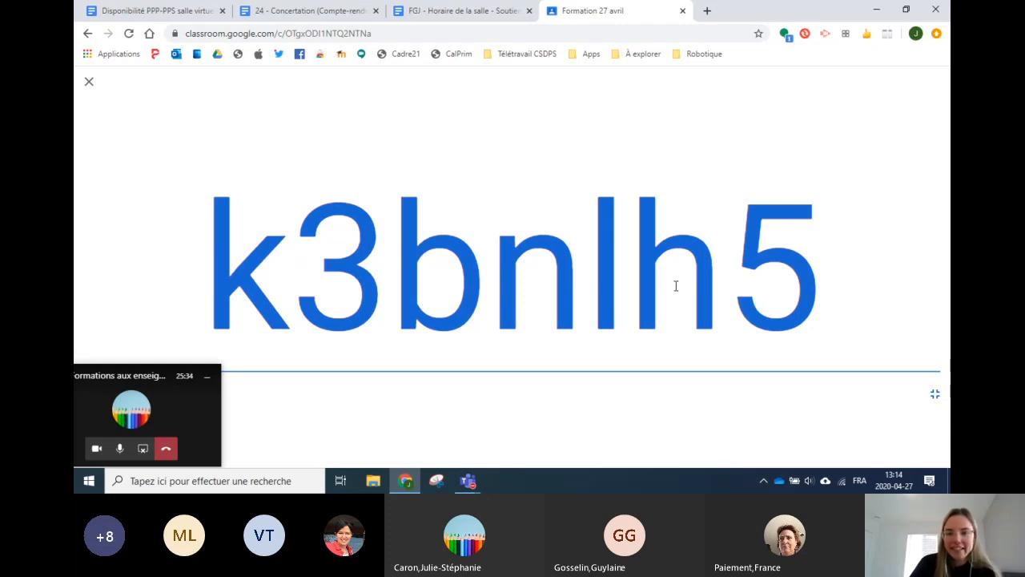
{"action": "left_click", "coordinate": [88, 86]}
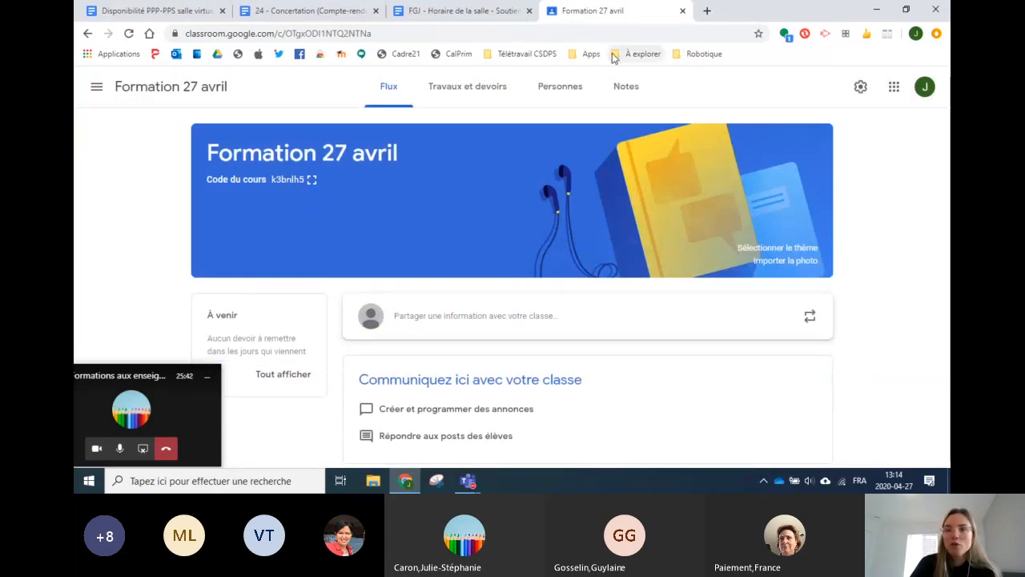
Step: Open Google Classroom in a new browser tab via the Google apps grid
{"action": "left_click", "coordinate": [707, 12]}
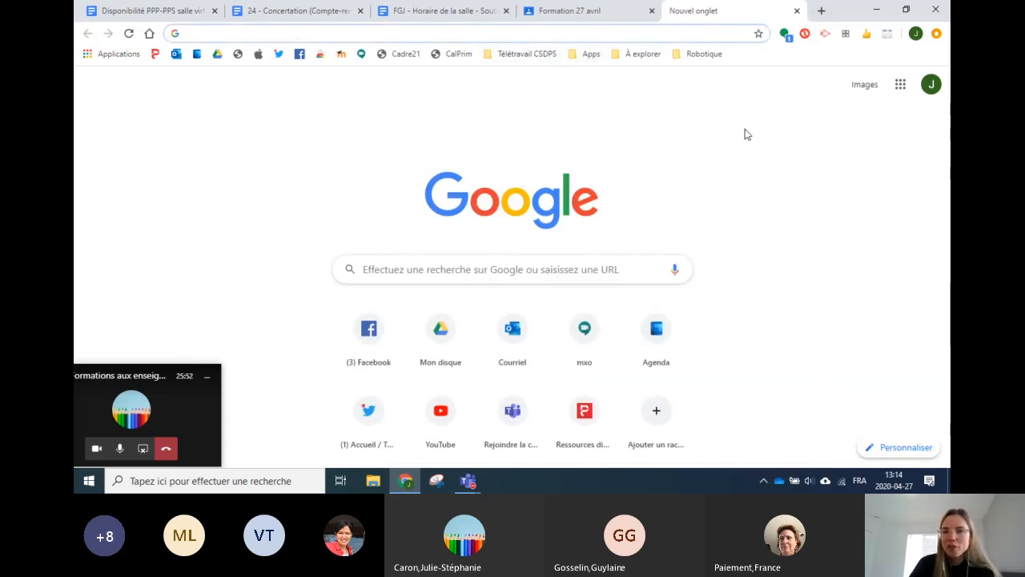
{"action": "mouse_move", "coordinate": [563, 19]}
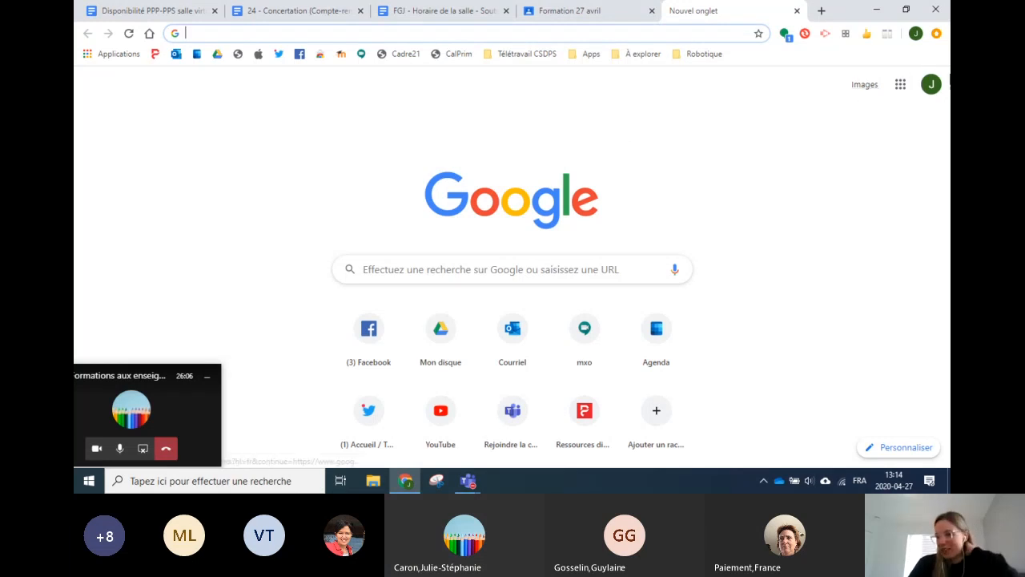
{"action": "left_click", "coordinate": [892, 89]}
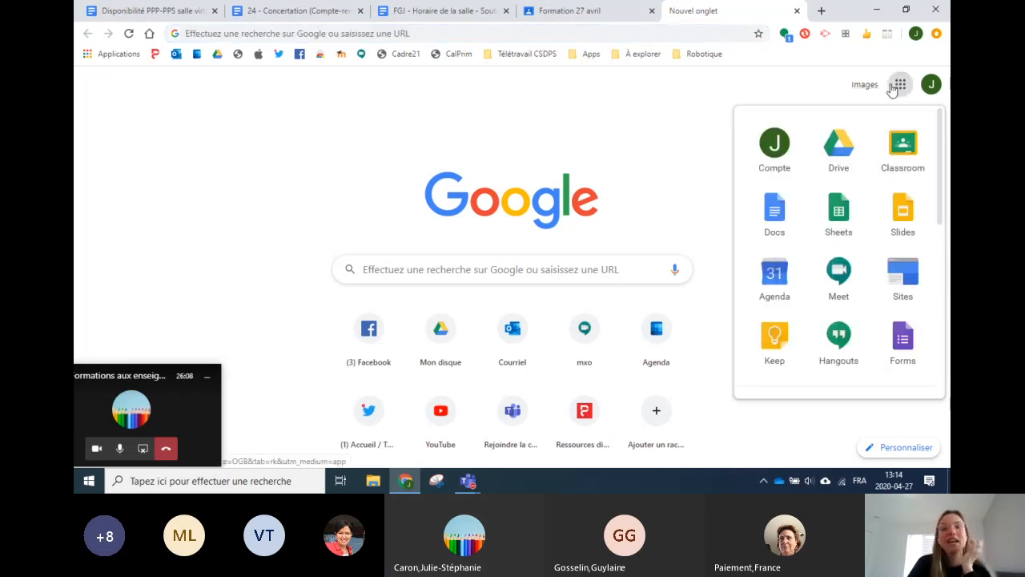
{"action": "left_click", "coordinate": [911, 166]}
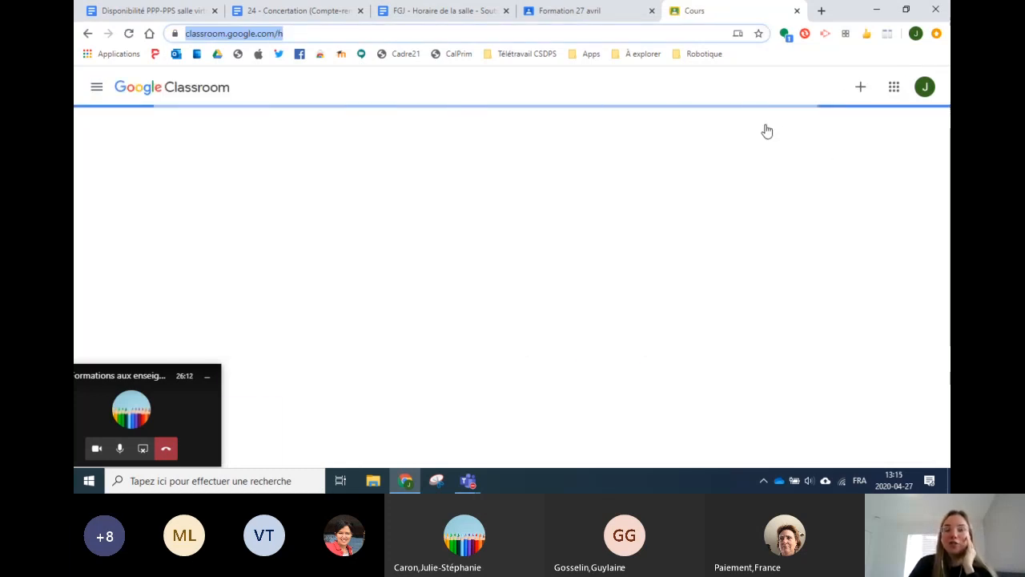
Step: Open and cancel the Rejoindre un cours window, then return to the Classroom tab
{"action": "left_click", "coordinate": [850, 88]}
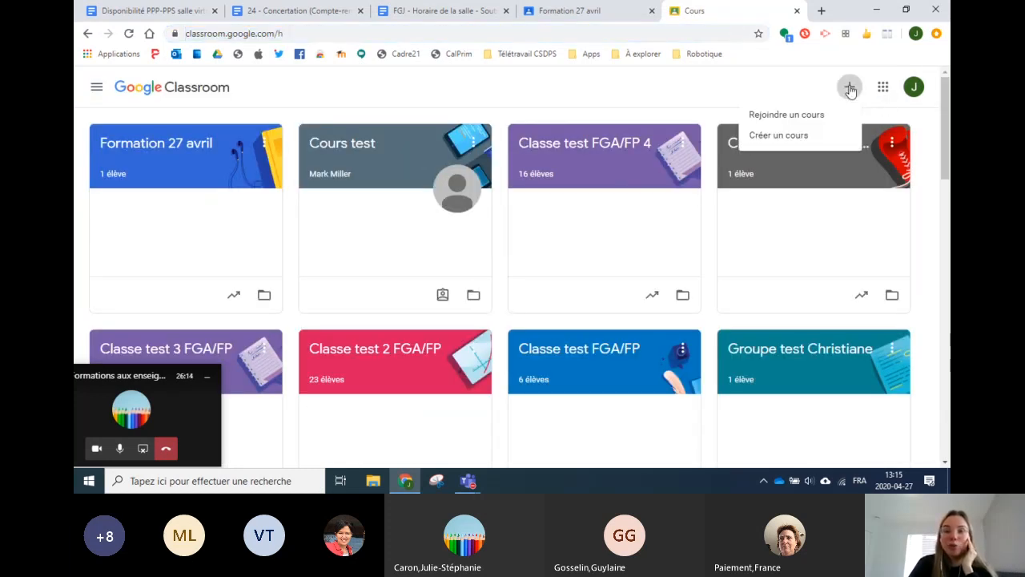
{"action": "left_click", "coordinate": [758, 116]}
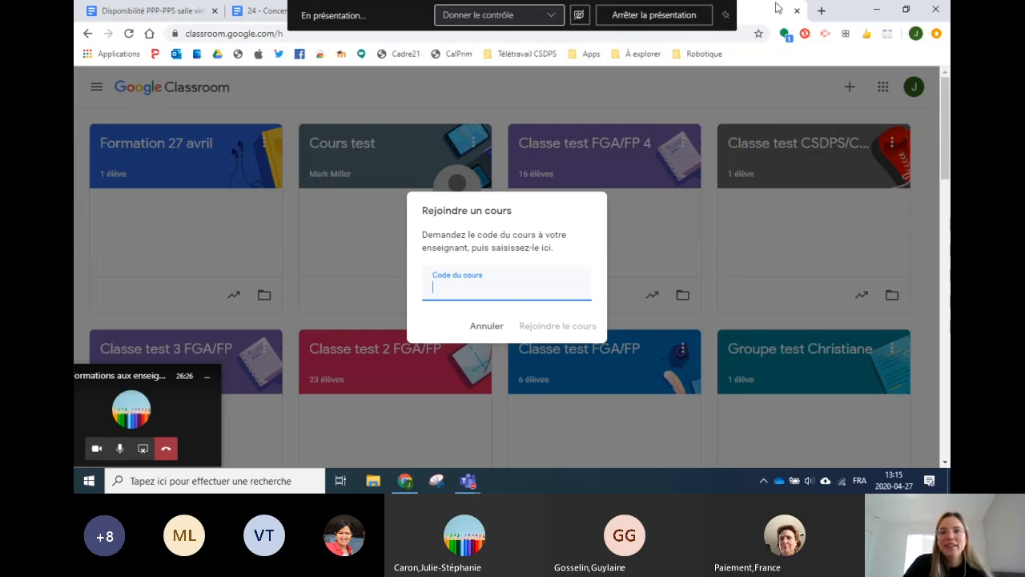
{"action": "left_click", "coordinate": [508, 80]}
{"action": "left_click", "coordinate": [267, 11]}
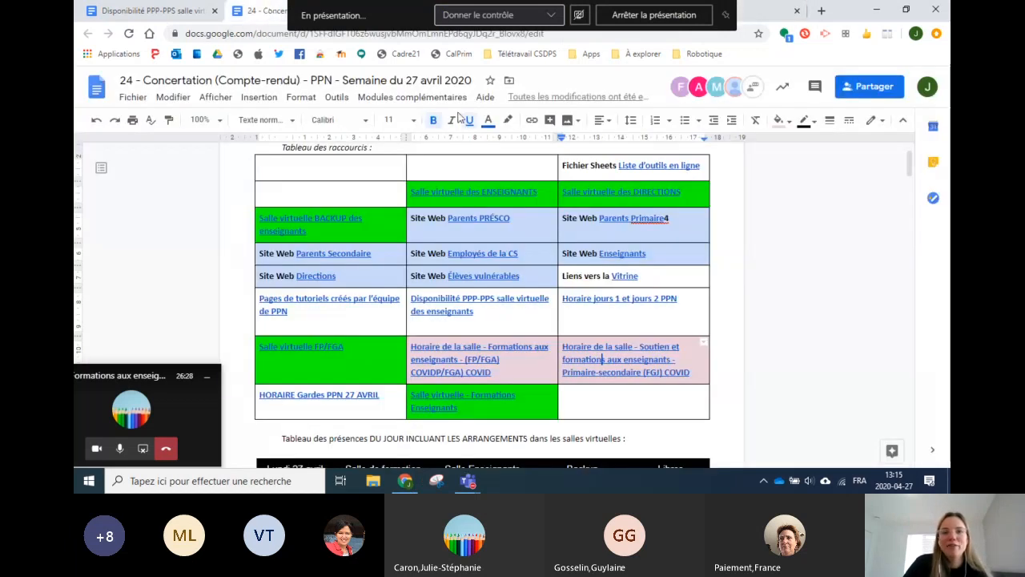
{"action": "left_click", "coordinate": [756, 11]}
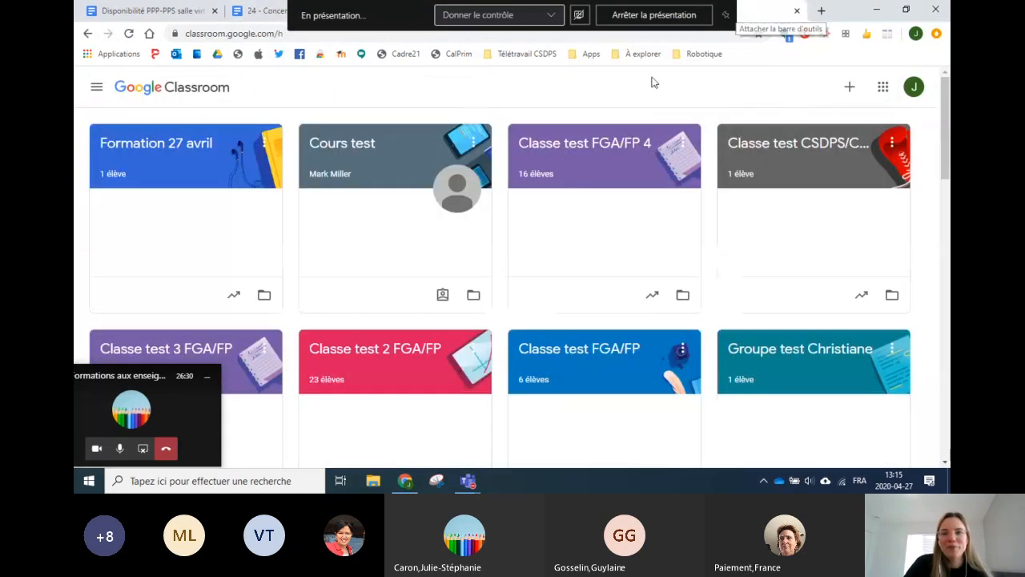
Step: Open the Formation 27 avril class stream and bring up the Teams taskbar previews
{"action": "left_click", "coordinate": [198, 153]}
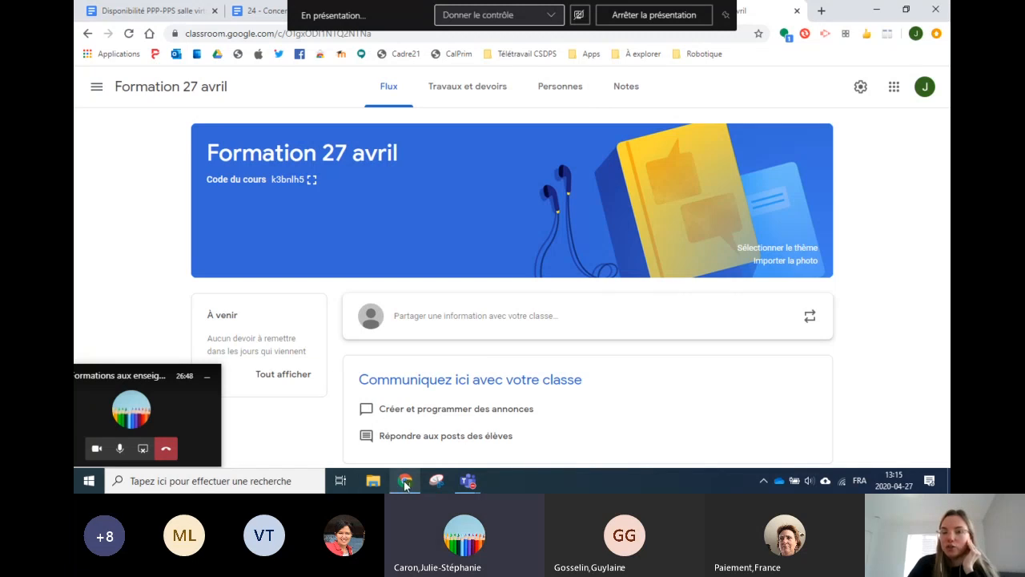
{"action": "mouse_move", "coordinate": [406, 484]}
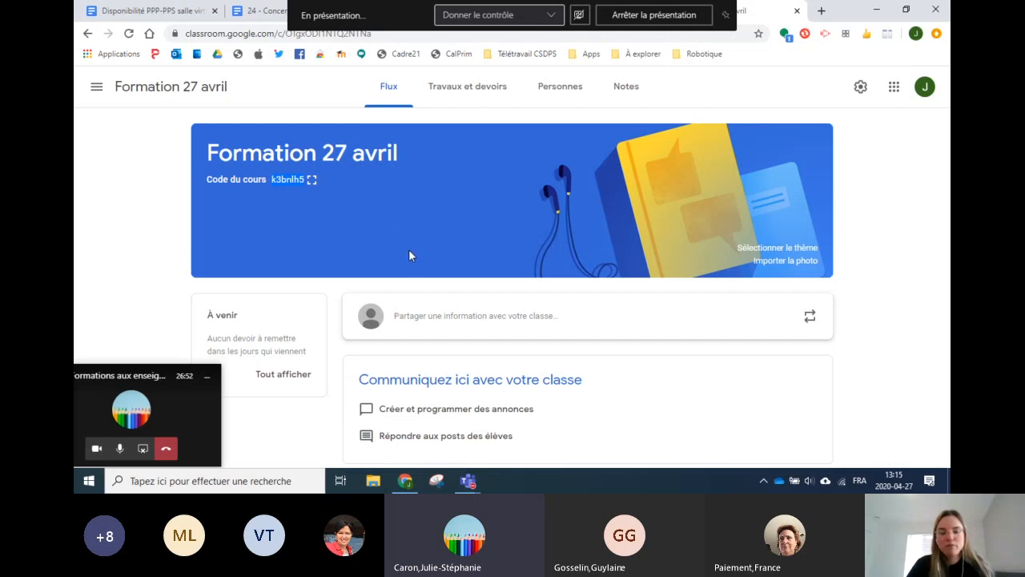
{"action": "left_click", "coordinate": [468, 482]}
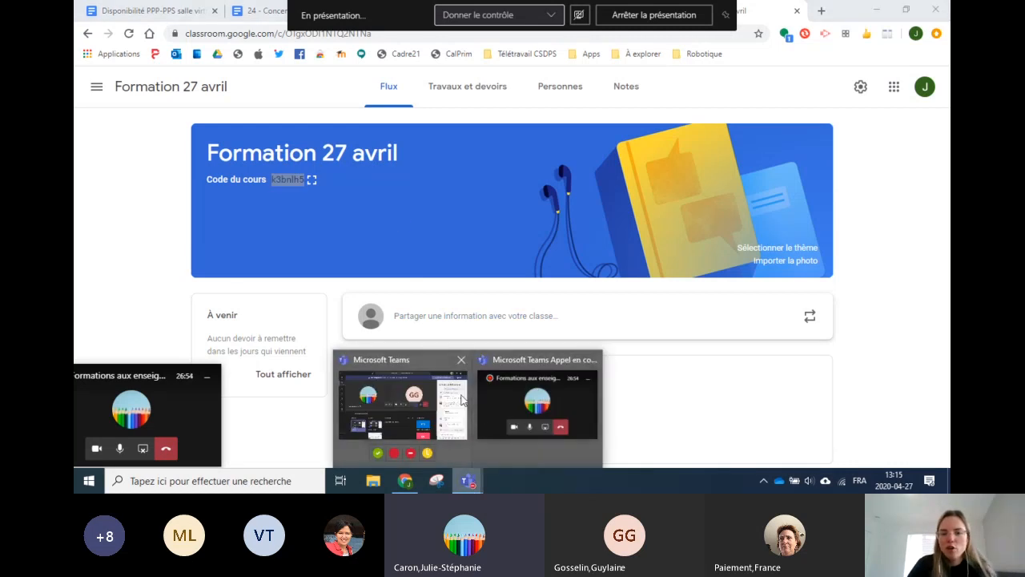
Step: Paste and send the class code in the Teams meeting chat, then minimize Teams
{"action": "left_click", "coordinate": [424, 394]}
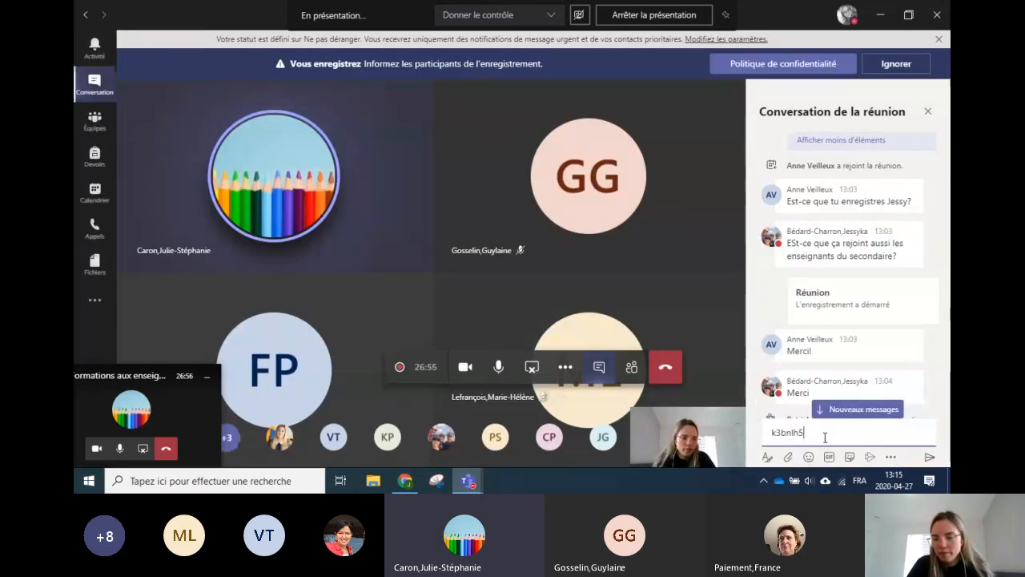
{"action": "key", "text": "Return"}
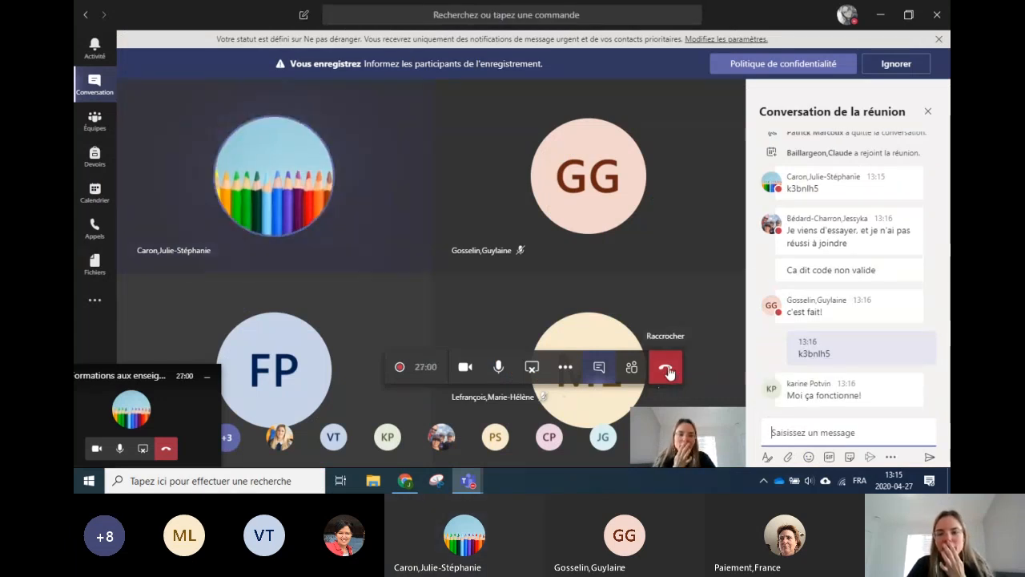
{"action": "left_click", "coordinate": [879, 15]}
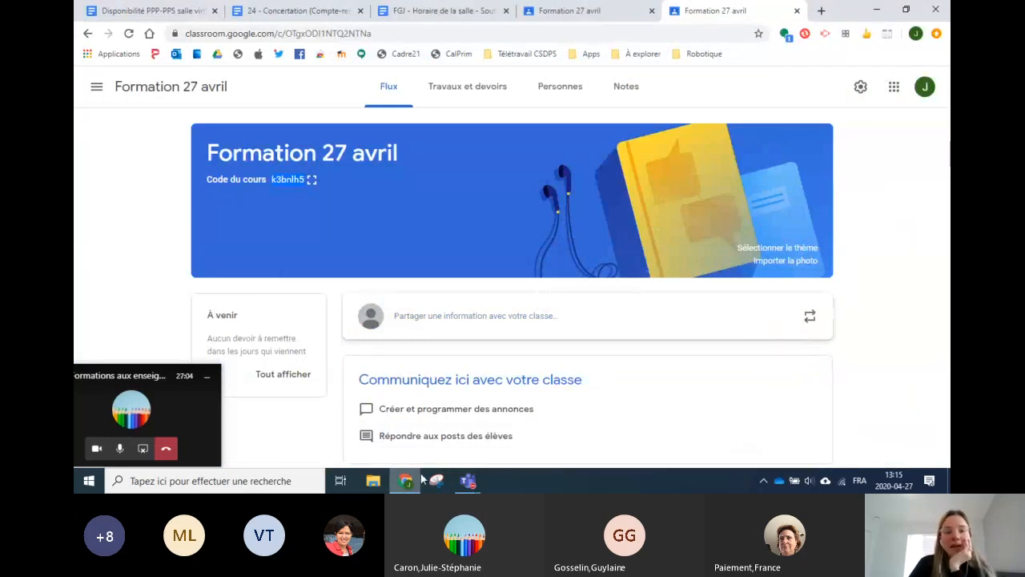
Step: Switch to the second Chrome profile and go to its Classroom class list
{"action": "left_click", "coordinate": [915, 32]}
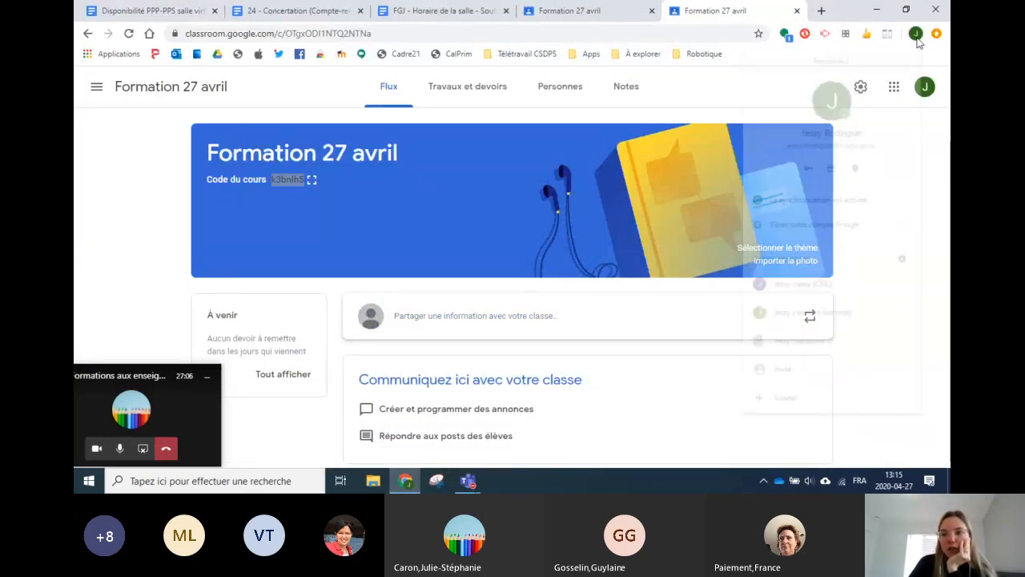
{"action": "left_click", "coordinate": [804, 286]}
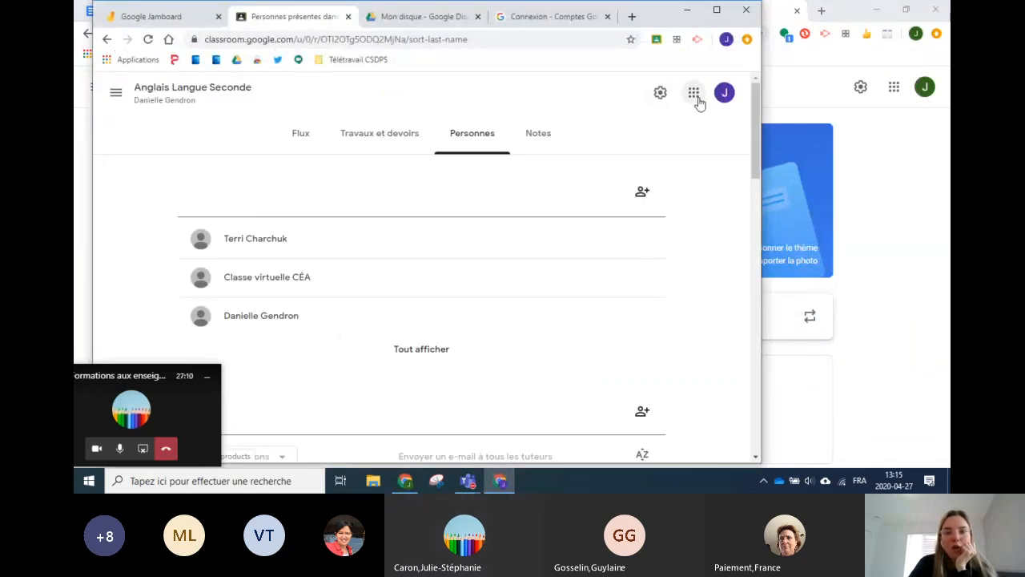
{"action": "left_click", "coordinate": [125, 93]}
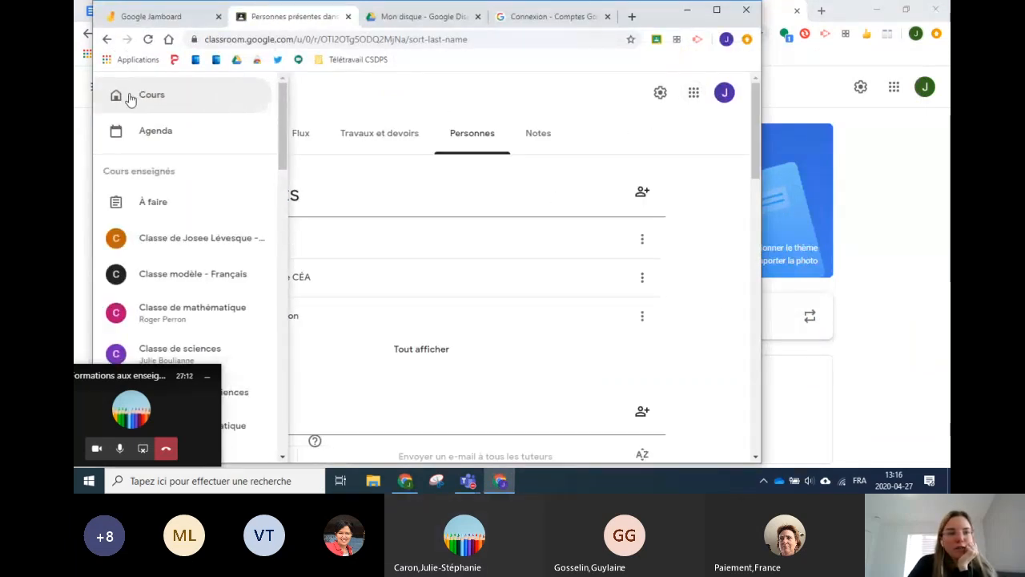
{"action": "left_click", "coordinate": [151, 94]}
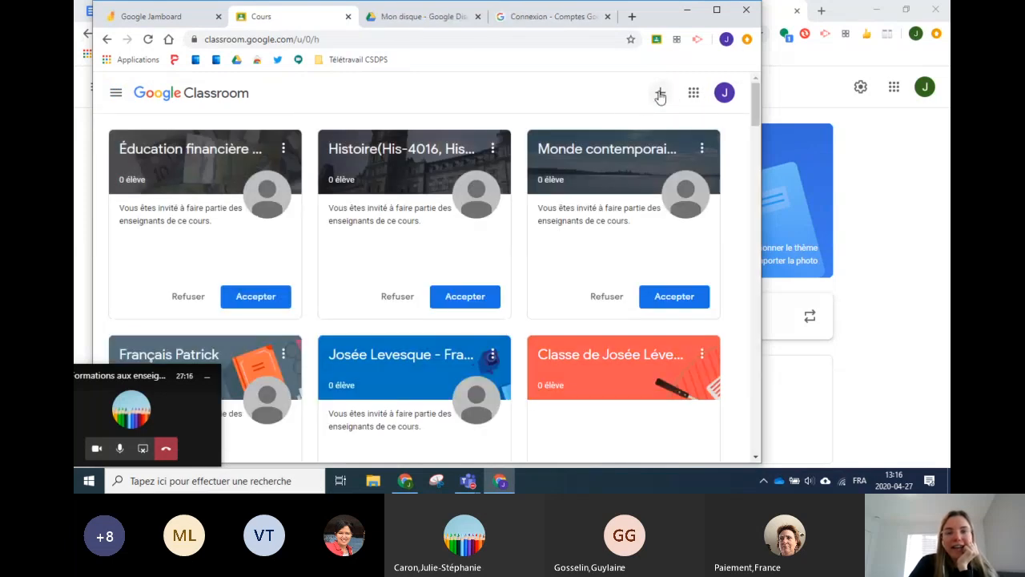
Step: Join the Formation 27 avril class by pasting its class code into Rejoindre un cours
{"action": "left_click", "coordinate": [660, 93]}
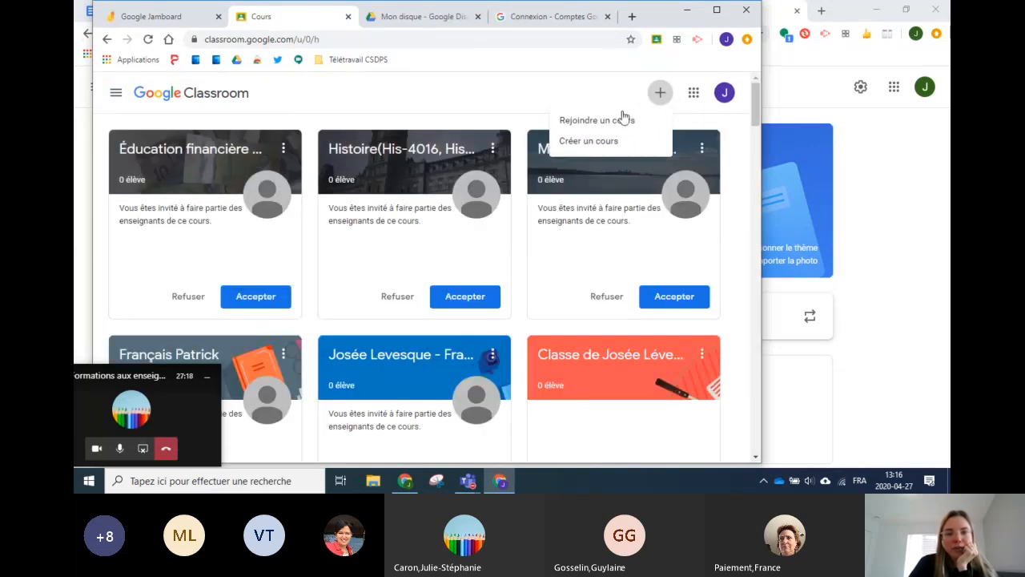
{"action": "left_click", "coordinate": [585, 127]}
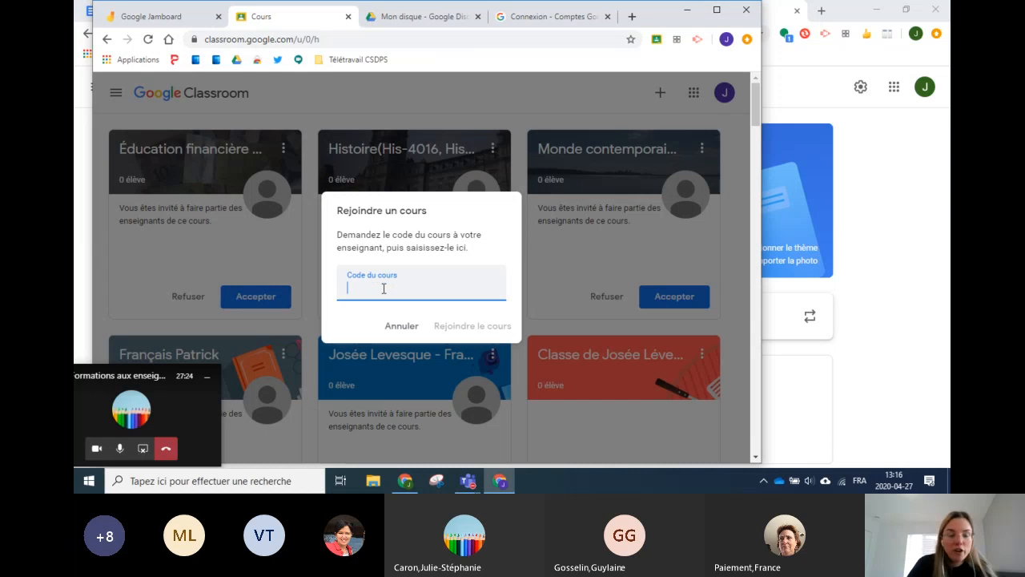
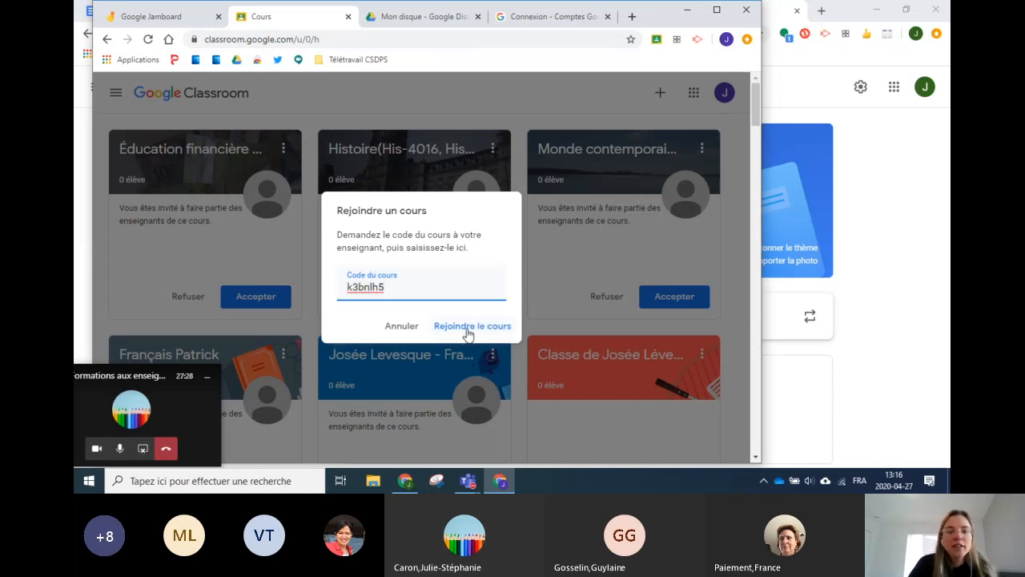
{"action": "left_click", "coordinate": [470, 329]}
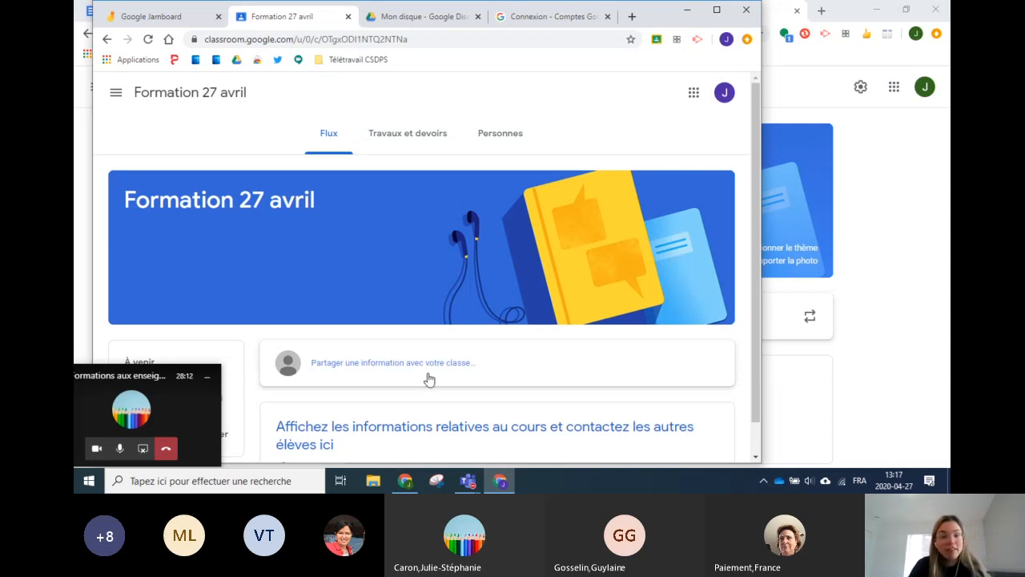
Step: In the maximized window, check the Formation 27 avril Personnes list, then return to Flux
{"action": "left_click", "coordinate": [853, 11]}
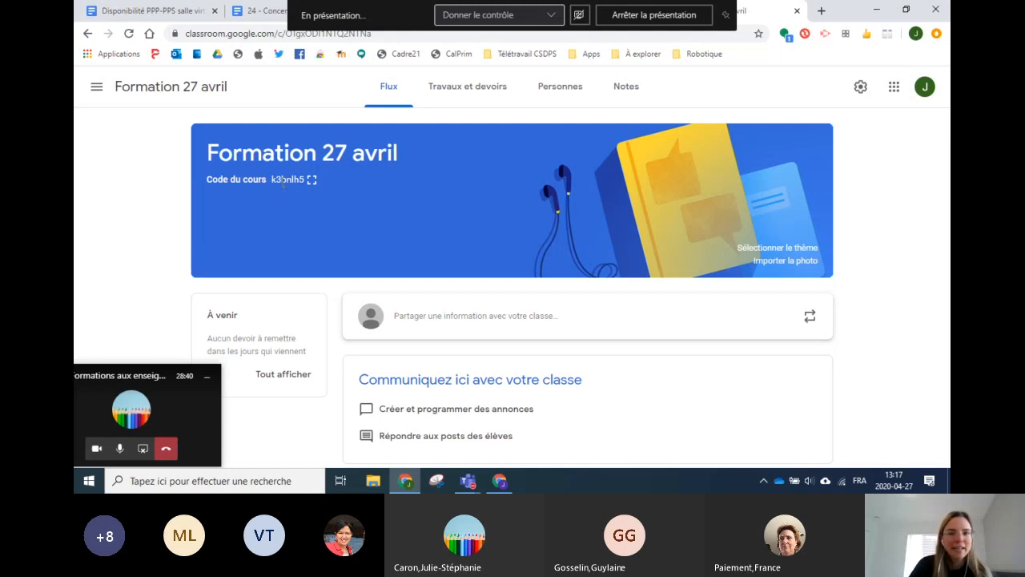
{"action": "left_click", "coordinate": [566, 93]}
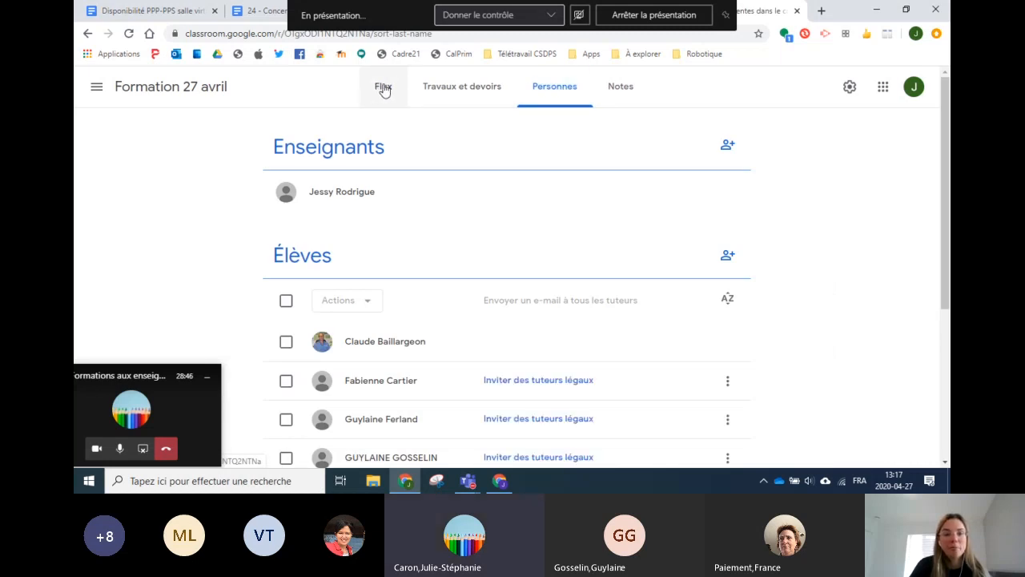
{"action": "left_click", "coordinate": [384, 88]}
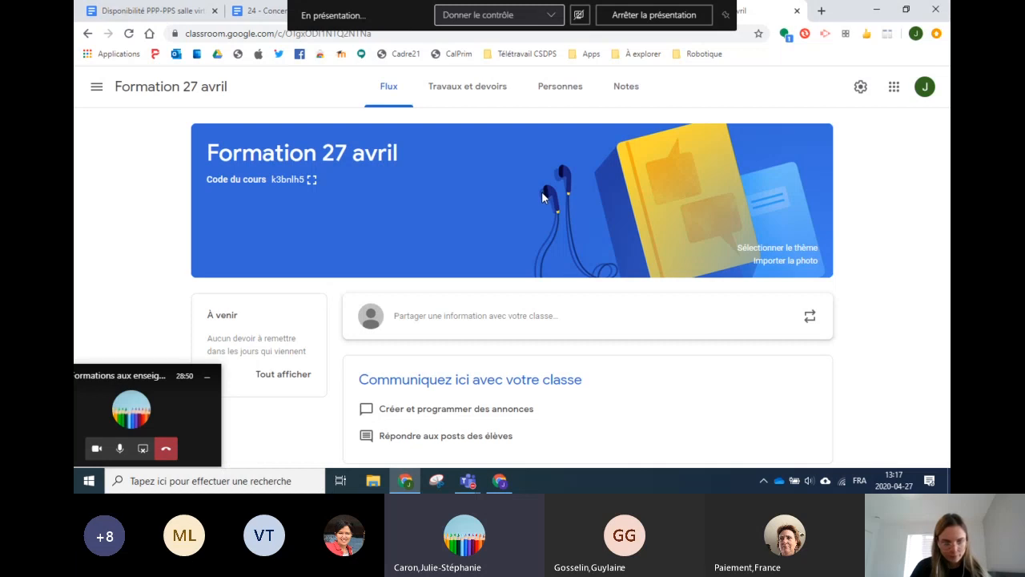
Step: Open Classroom from the Google apps grid in a new tab and dismiss the join/create menu
{"action": "left_click", "coordinate": [819, 13]}
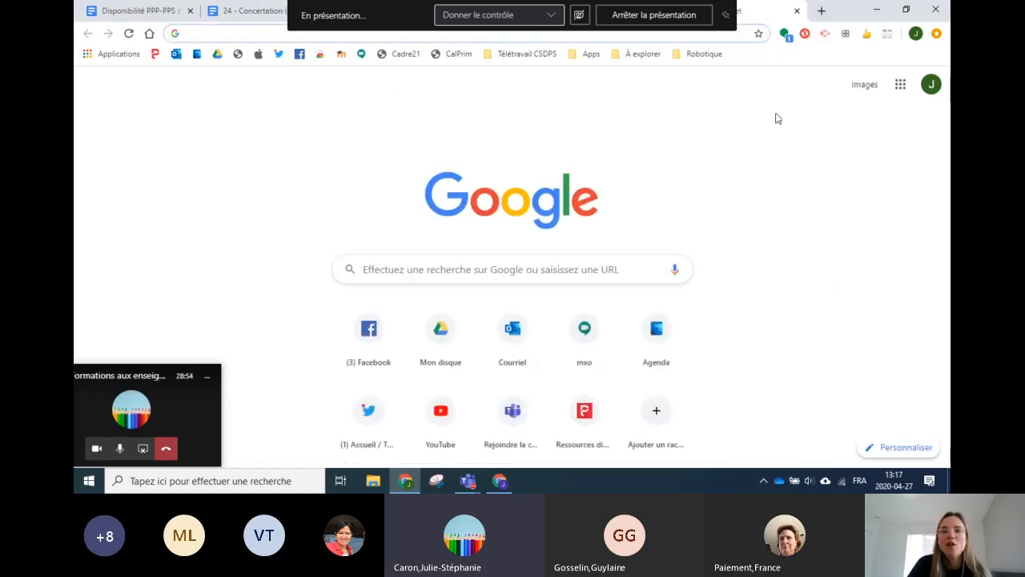
{"action": "left_click", "coordinate": [900, 84]}
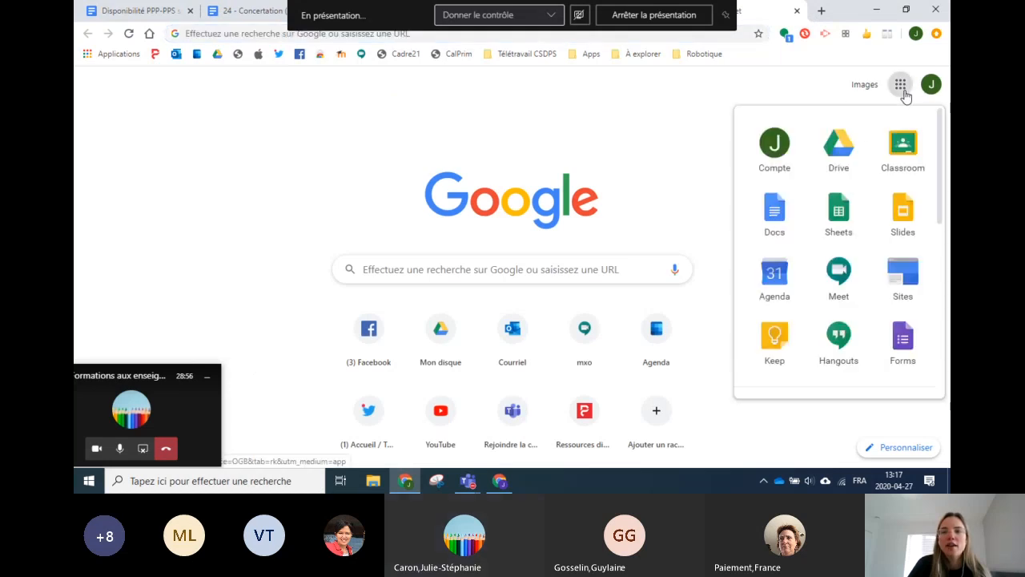
{"action": "left_click", "coordinate": [901, 148]}
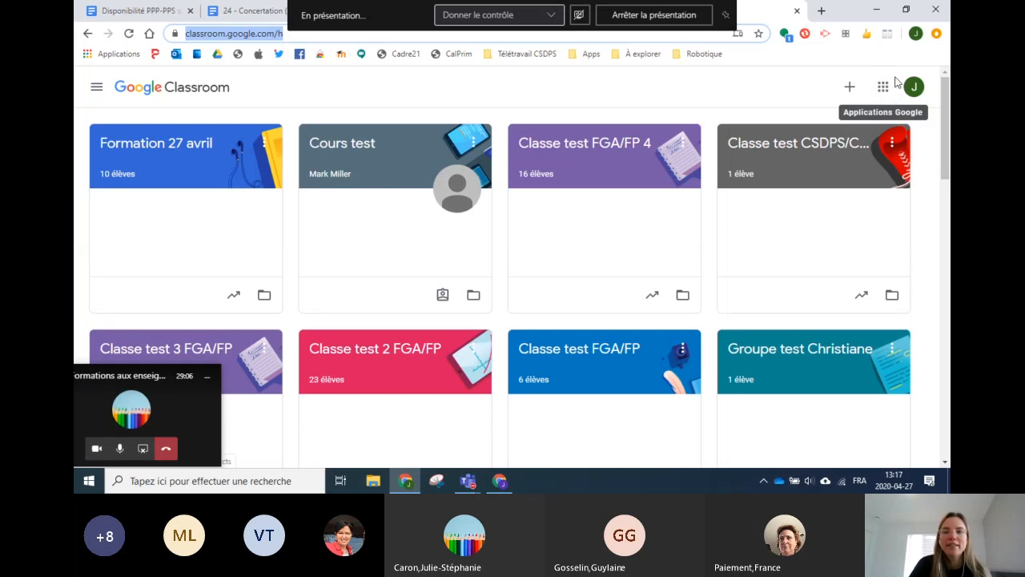
{"action": "left_click", "coordinate": [852, 92]}
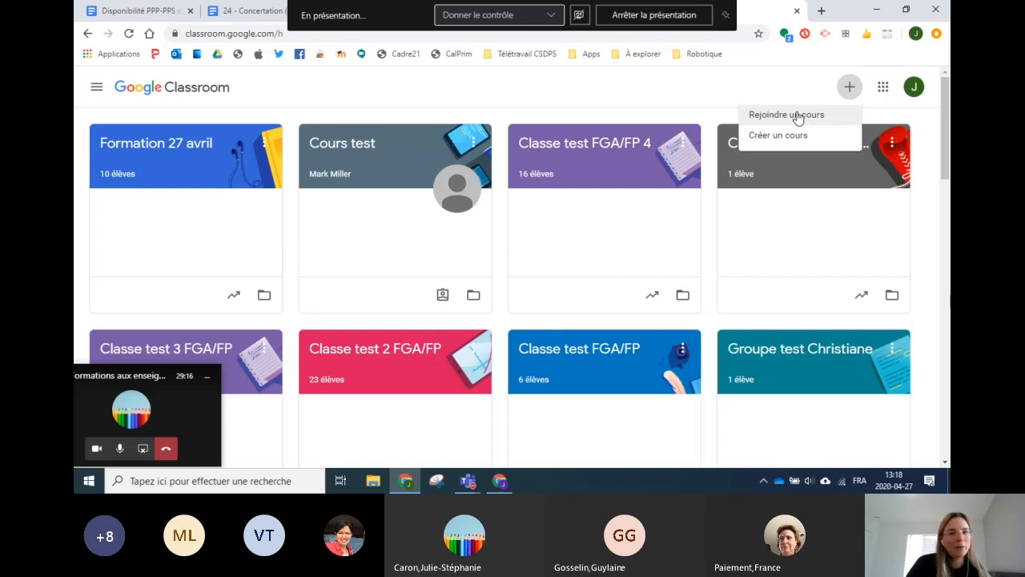
{"action": "left_click", "coordinate": [750, 85]}
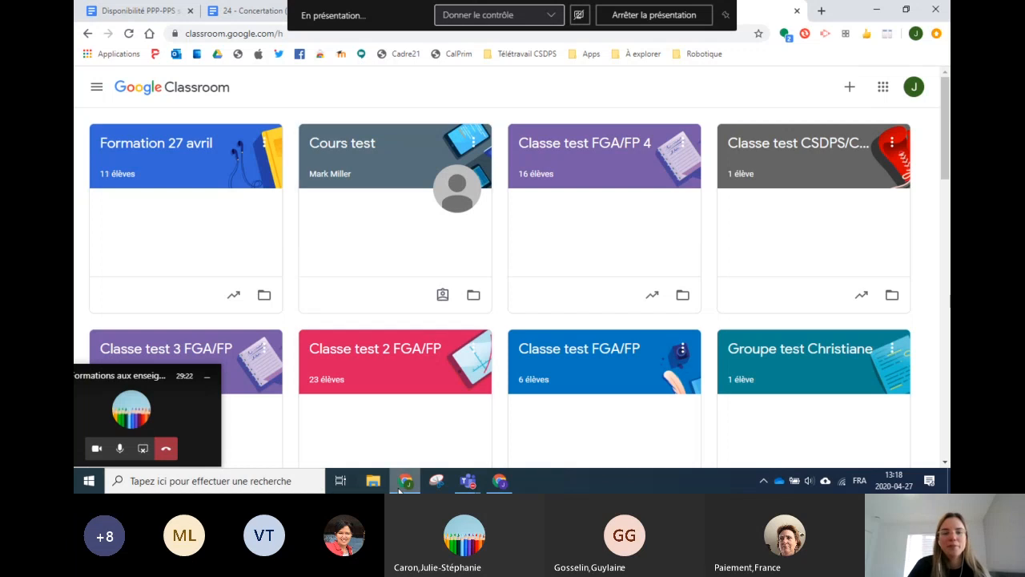
Step: Open Formation 27 avril, scroll through its teachers and Élèves on Personnes, then return to Flux
{"action": "left_click", "coordinate": [155, 146]}
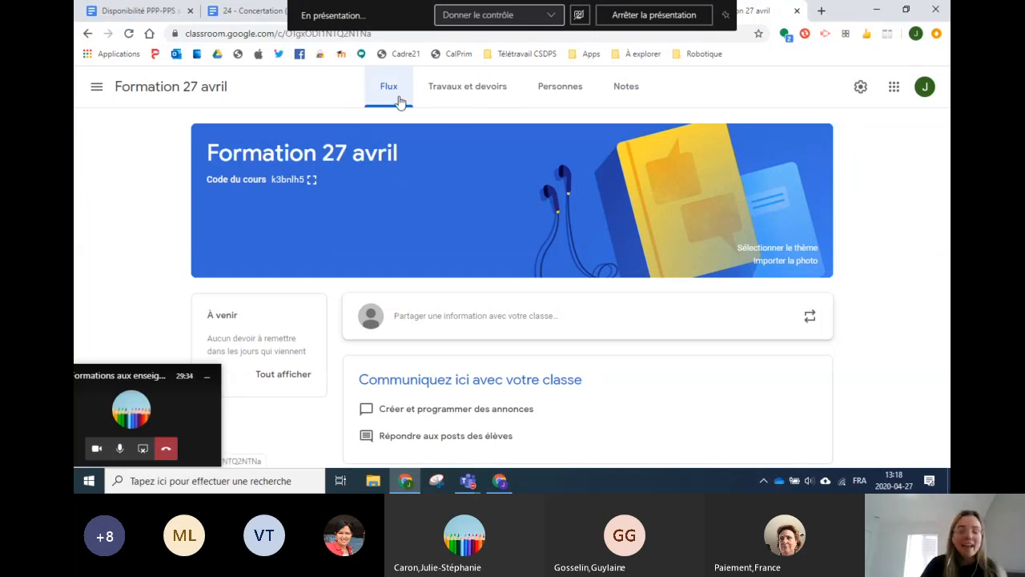
{"action": "left_click", "coordinate": [559, 88]}
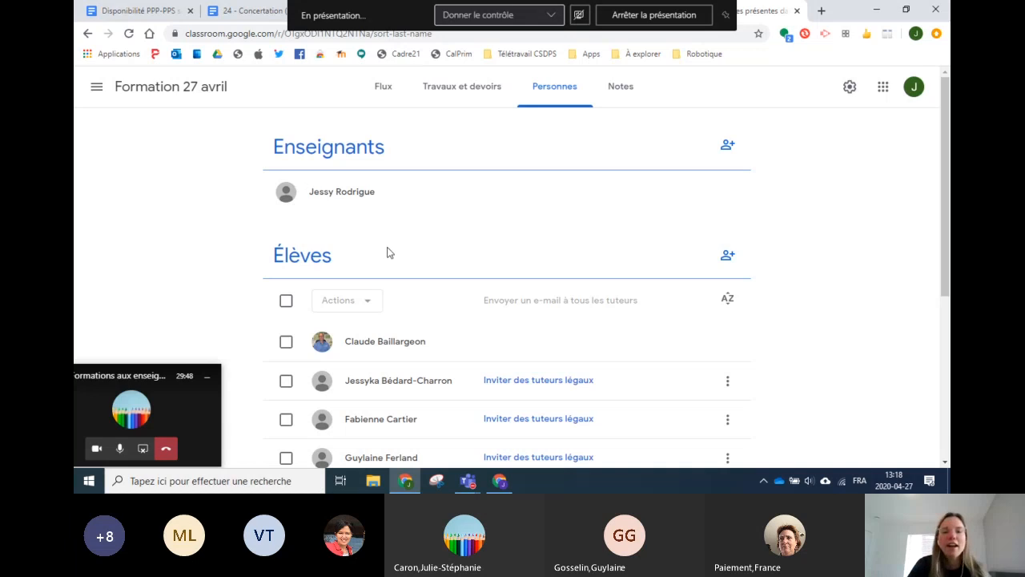
{"action": "scroll", "coordinate": [409, 266], "scroll_direction": "down", "scroll_amount": 1}
{"action": "scroll", "coordinate": [405, 252], "scroll_direction": "down", "scroll_amount": 1}
{"action": "scroll", "coordinate": [400, 206], "scroll_direction": "down", "scroll_amount": 2}
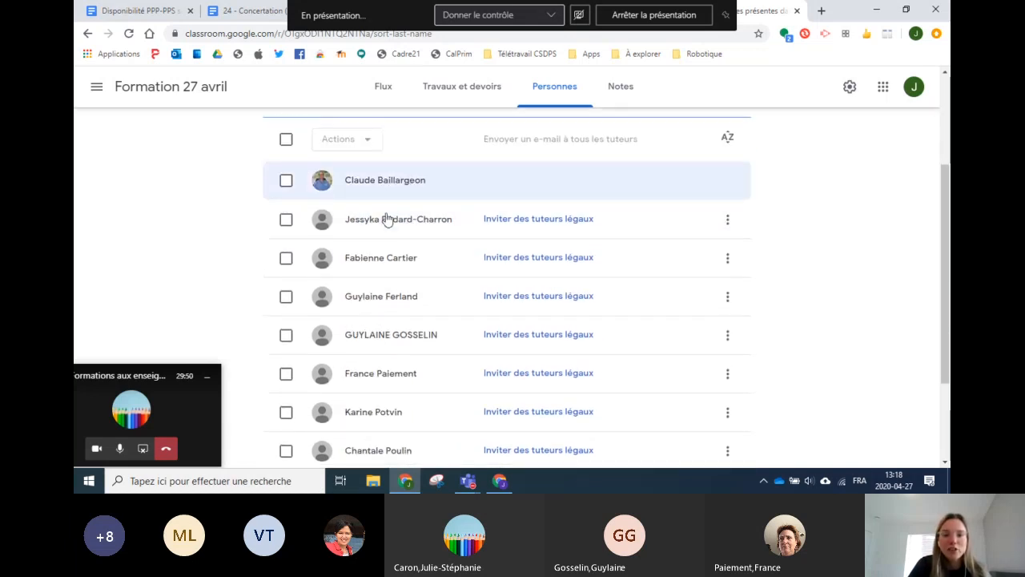
{"action": "scroll", "coordinate": [387, 220], "scroll_direction": "down", "scroll_amount": 1}
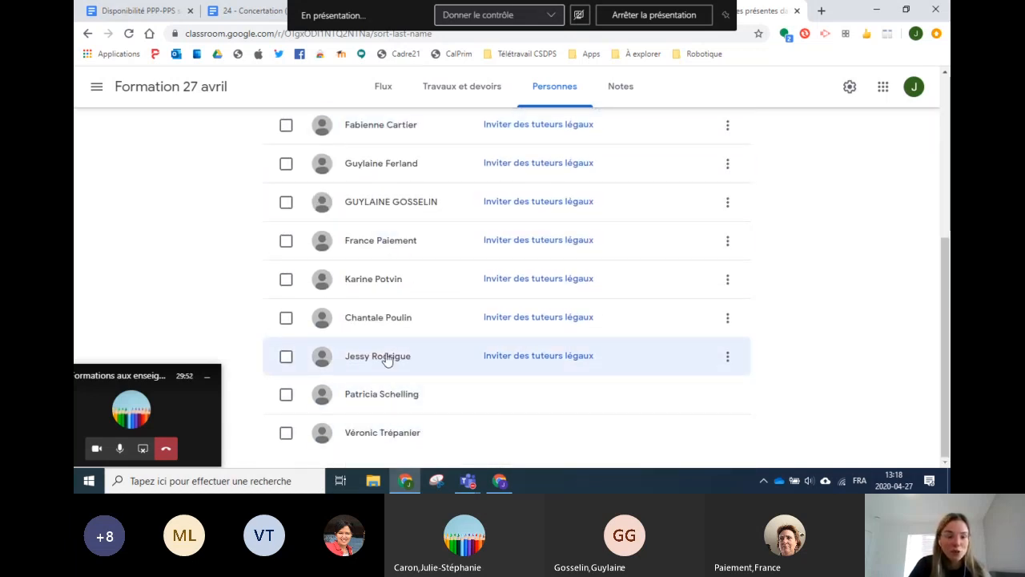
{"action": "scroll", "coordinate": [387, 280], "scroll_direction": "up", "scroll_amount": 4}
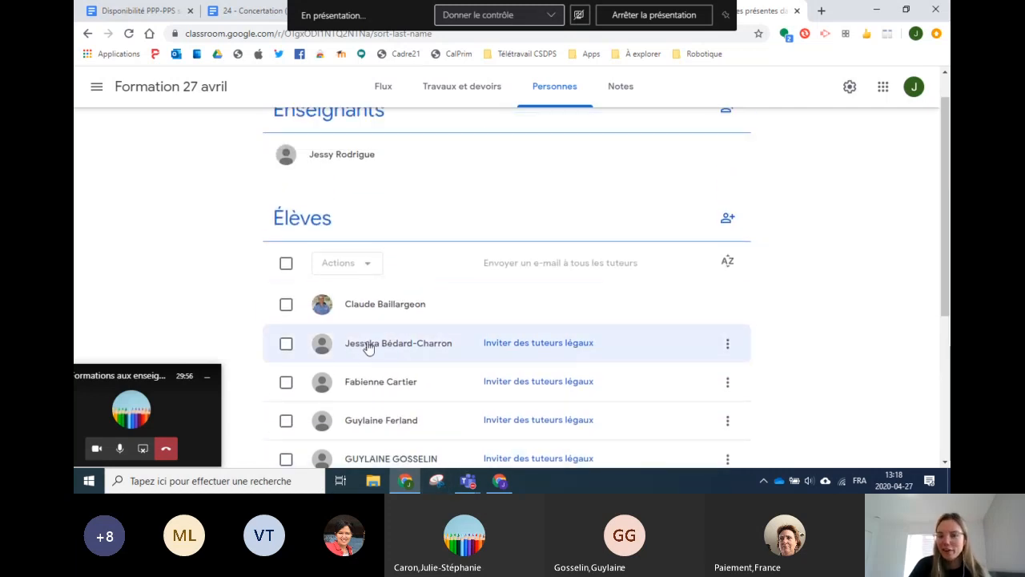
{"action": "scroll", "coordinate": [197, 264], "scroll_direction": "up", "scroll_amount": 1}
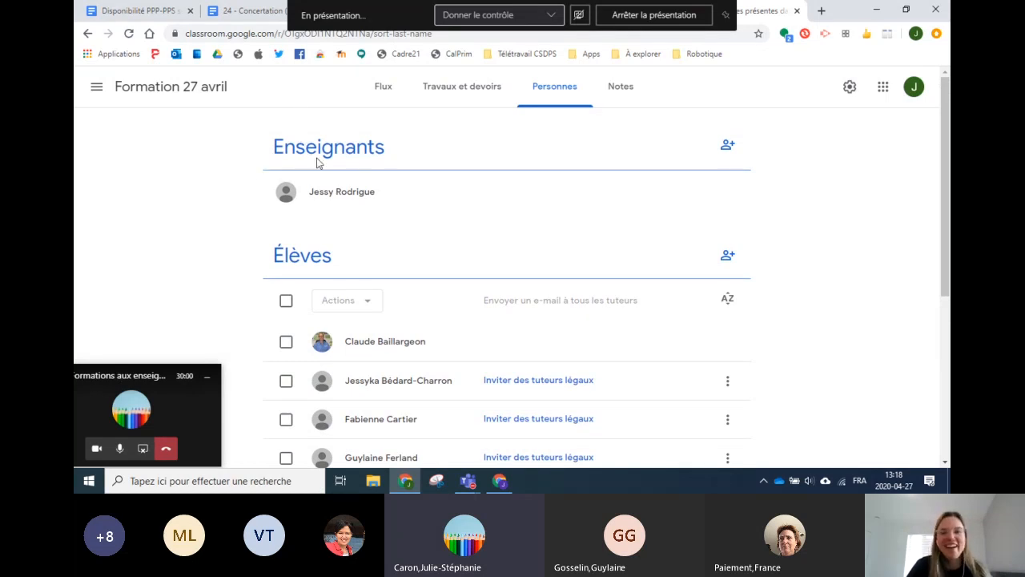
{"action": "left_click", "coordinate": [387, 88]}
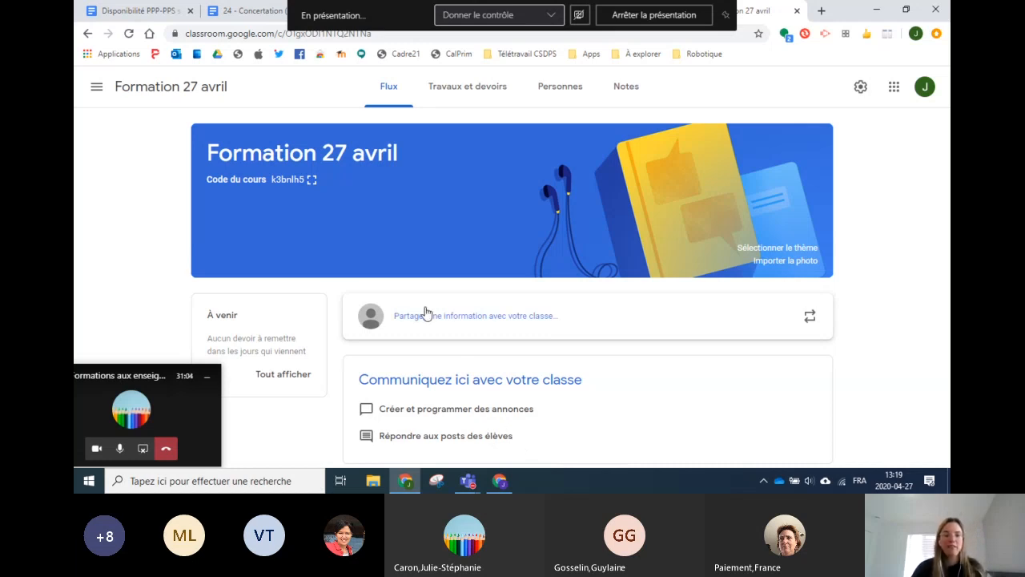
Step: Start a post in the 'Partager une information avec votre classe' box on the Flux page
{"action": "left_click", "coordinate": [483, 323]}
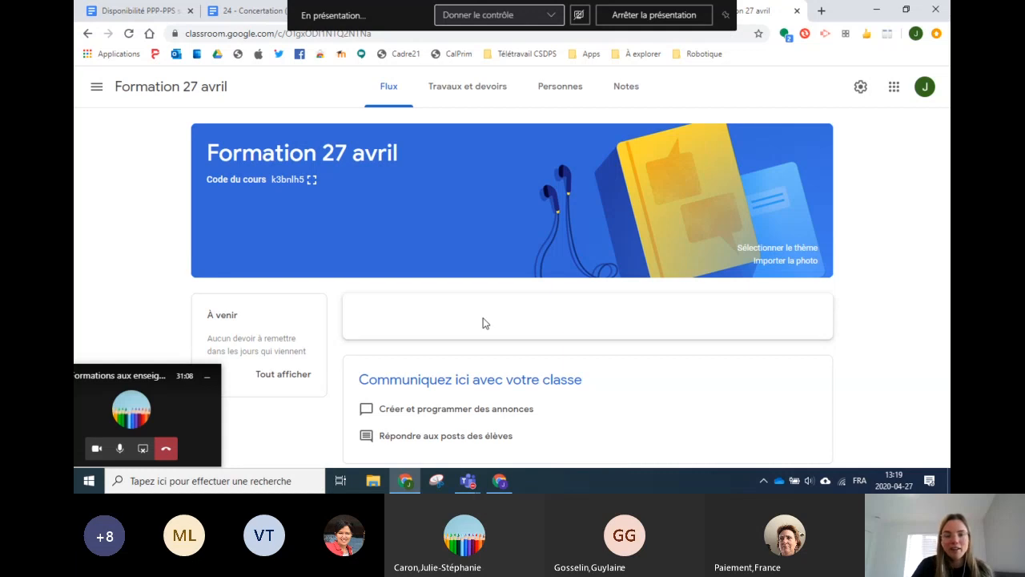
Step: Write 'Bonjour, bienvenue dans la classe virtuelle!' in the post and open the Ajouter menu
{"action": "scroll", "coordinate": [463, 327], "scroll_direction": "down", "scroll_amount": 2}
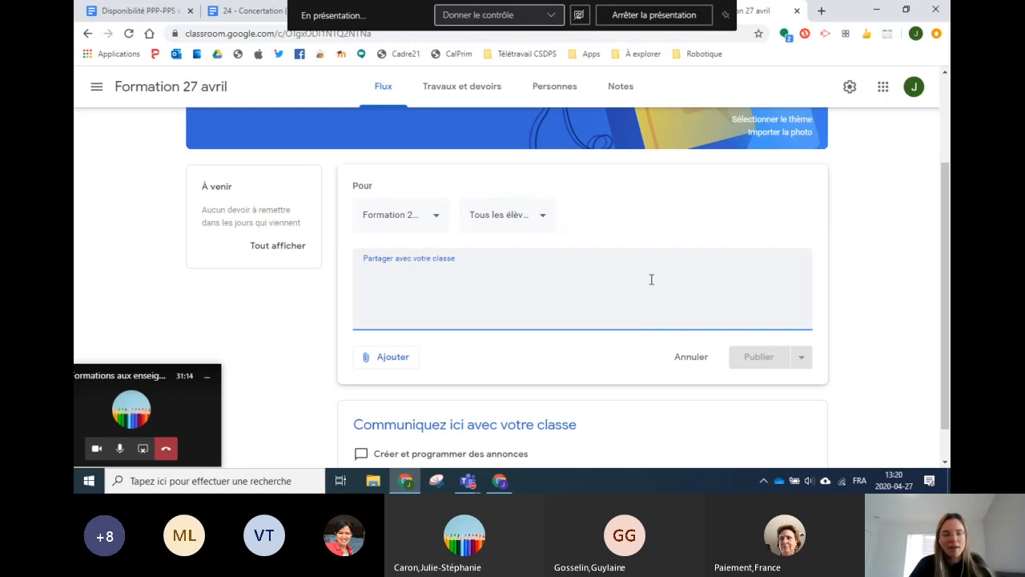
{"action": "type", "text": "Bonjour, bienvenue dans la calsse"}
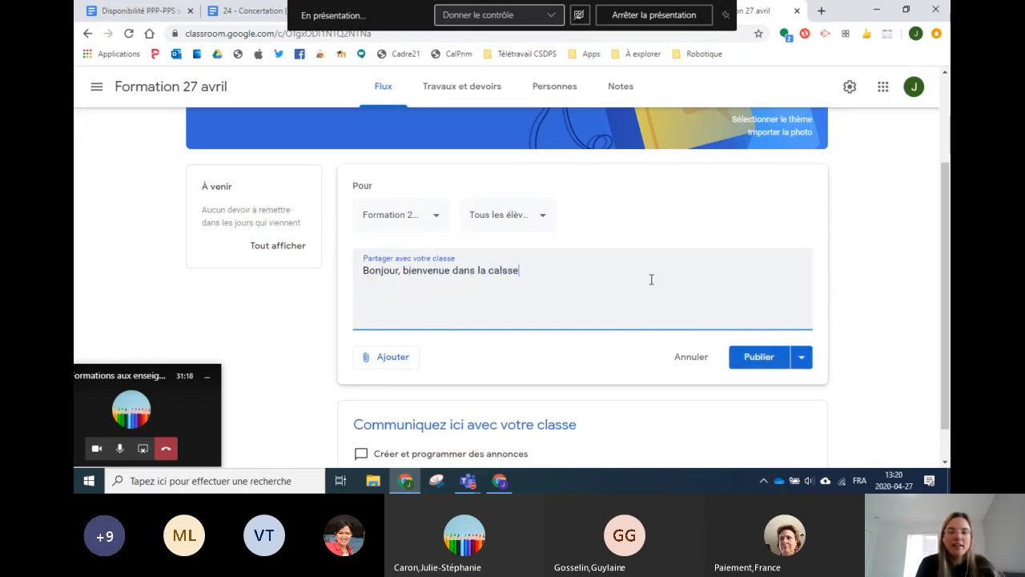
{"action": "key", "text": "BackSpace"}
{"action": "key", "text": "BackSpace"}
{"action": "key", "text": "BackSpace"}
{"action": "key", "text": "BackSpace"}
{"action": "key", "text": "BackSpace"}
{"action": "type", "text": "lasse virtuelle!"}
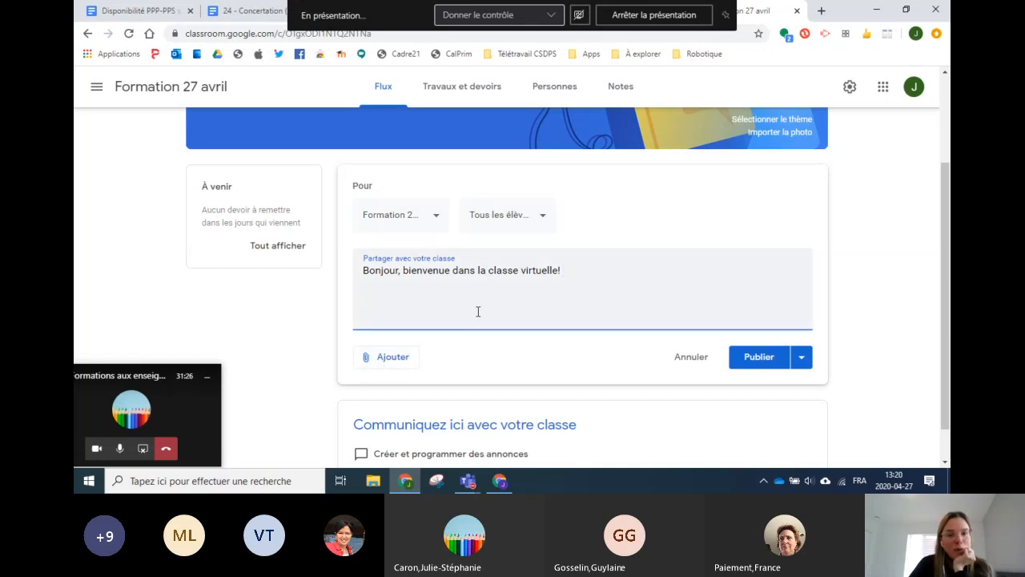
{"action": "scroll", "coordinate": [401, 343], "scroll_direction": "down", "scroll_amount": 1}
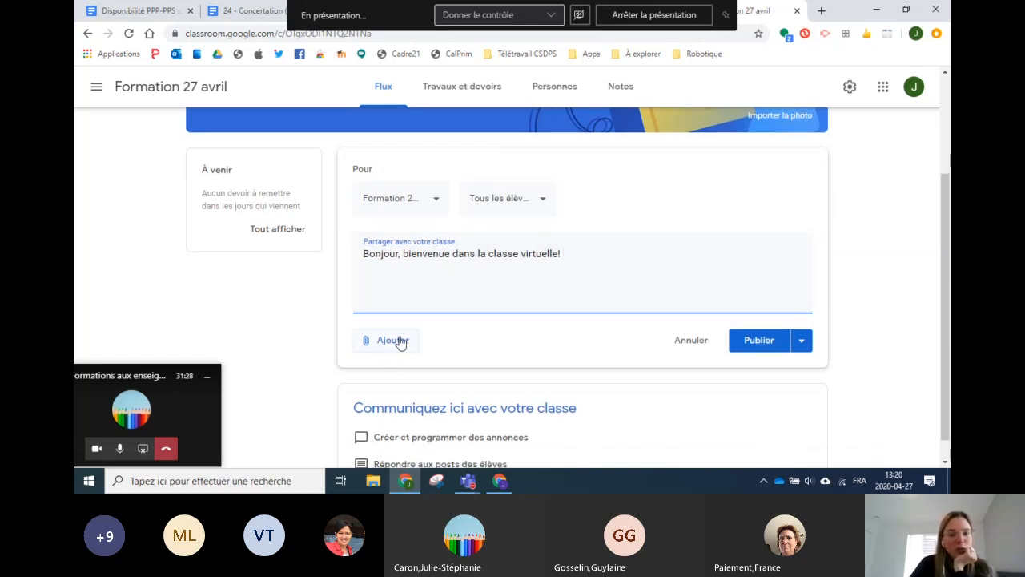
{"action": "left_click", "coordinate": [400, 325]}
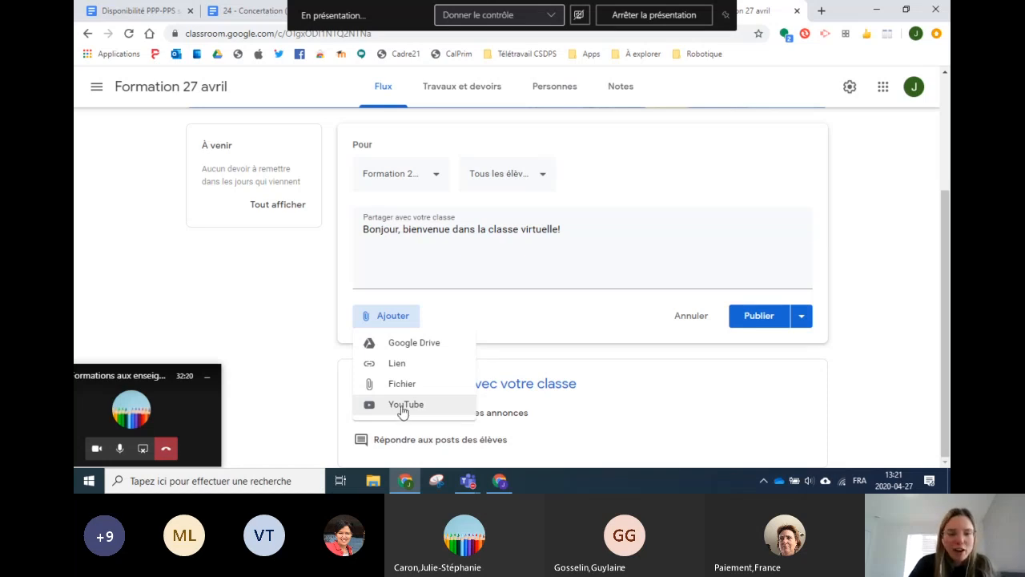
Step: Choose Google Drive as the attachment source, scroll the Récents files, then switch to Mon Drive
{"action": "left_click", "coordinate": [395, 348]}
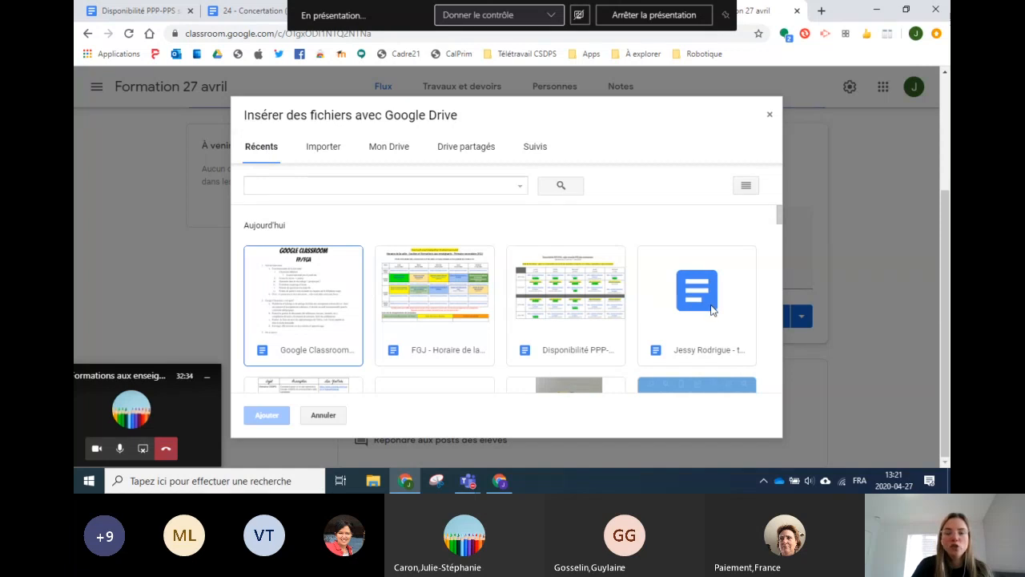
{"action": "scroll", "coordinate": [480, 304], "scroll_direction": "down", "scroll_amount": 3}
{"action": "scroll", "coordinate": [513, 304], "scroll_direction": "down", "scroll_amount": 5}
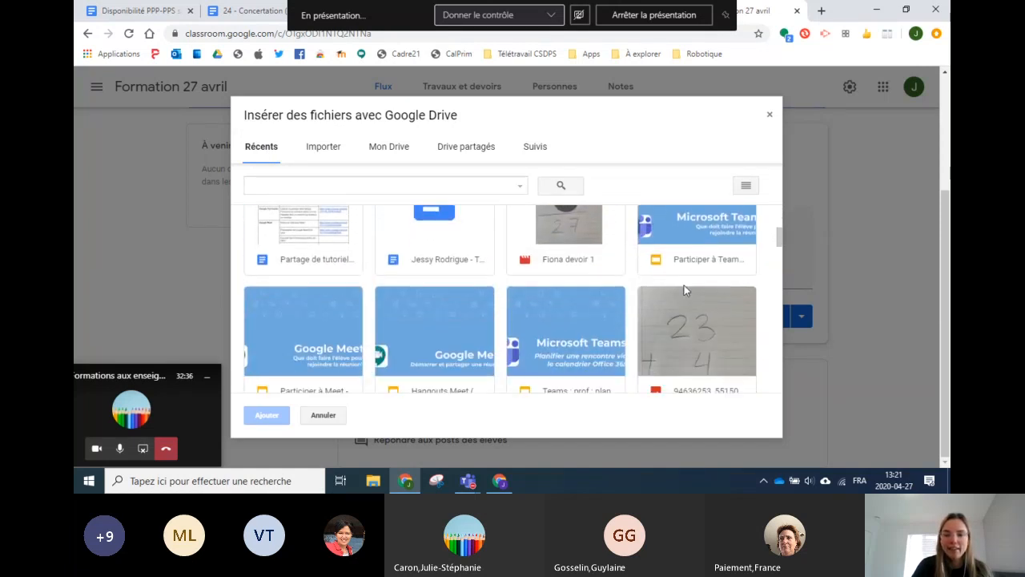
{"action": "scroll", "coordinate": [461, 291], "scroll_direction": "down", "scroll_amount": 6}
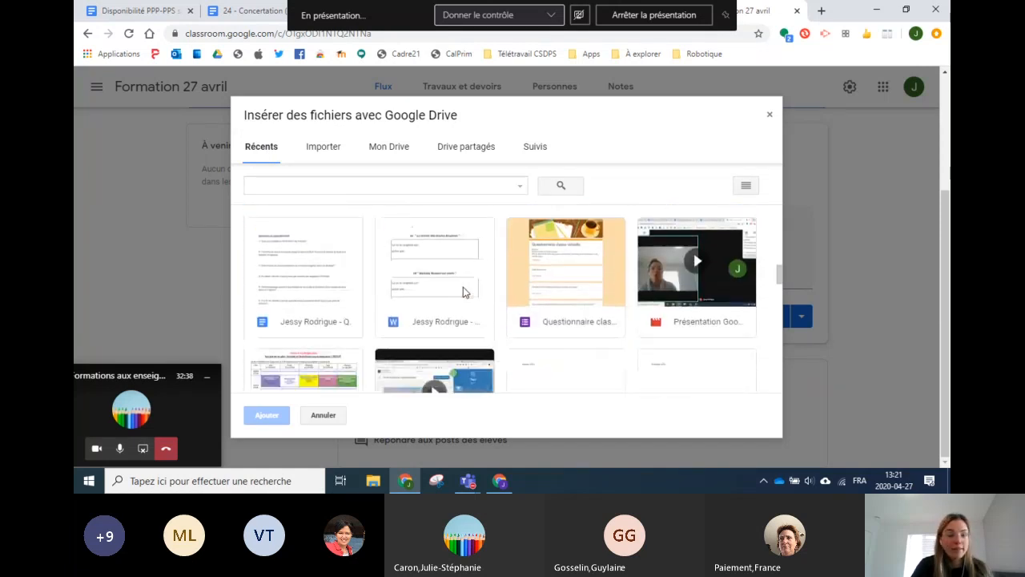
{"action": "scroll", "coordinate": [453, 290], "scroll_direction": "down", "scroll_amount": 8}
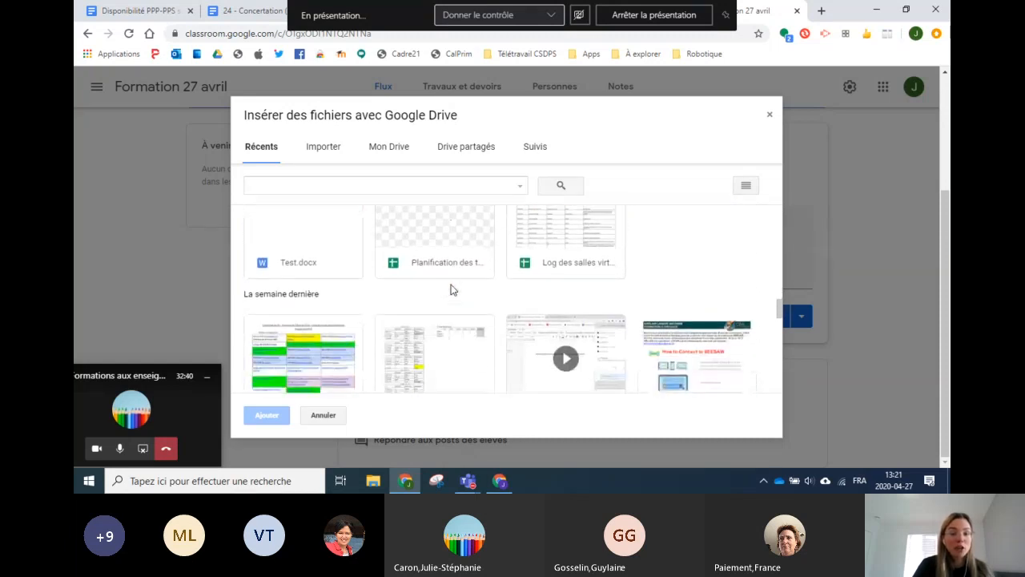
{"action": "scroll", "coordinate": [450, 285], "scroll_direction": "down", "scroll_amount": 3}
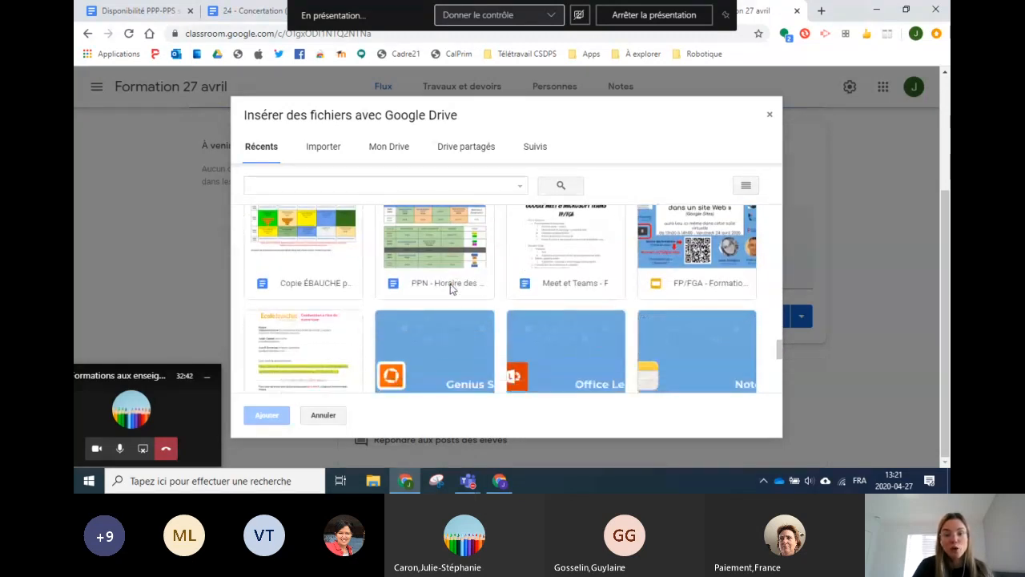
{"action": "scroll", "coordinate": [439, 280], "scroll_direction": "up", "scroll_amount": 8}
{"action": "scroll", "coordinate": [357, 252], "scroll_direction": "up", "scroll_amount": 5}
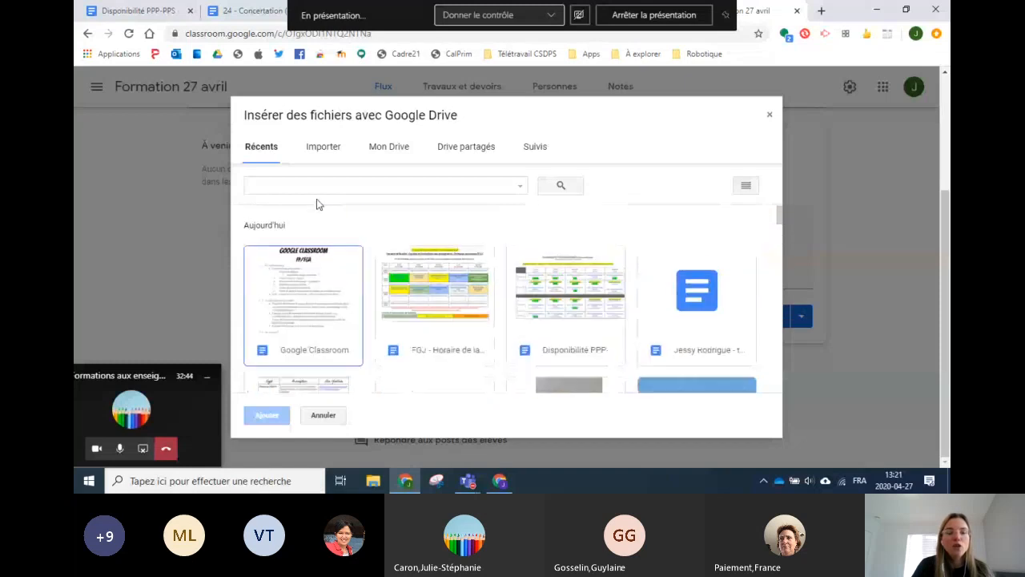
{"action": "left_click", "coordinate": [378, 153]}
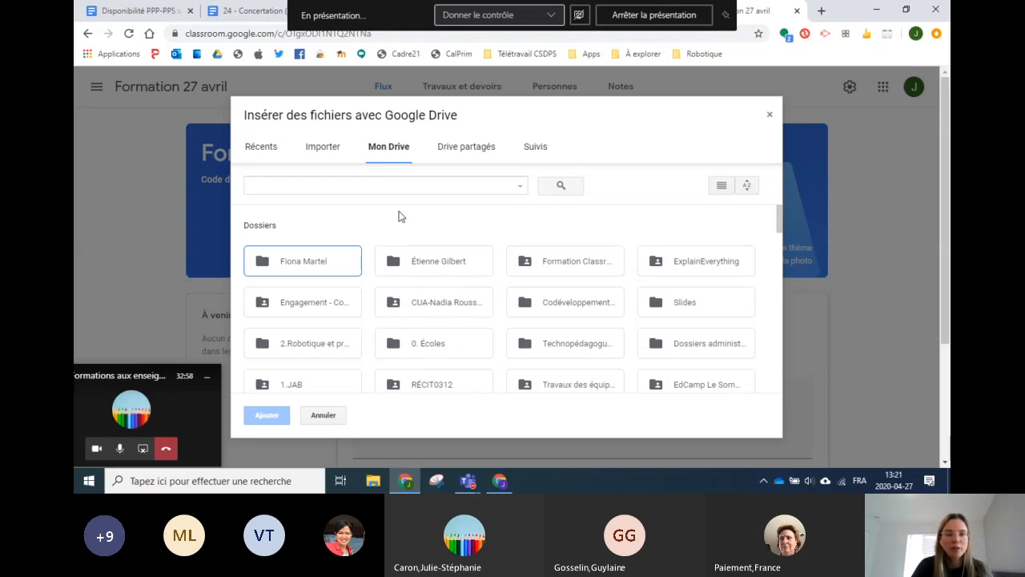
Step: Search Drive for 'classroom' and attach the 'Copie de Google Classroom : accompagnement pas à pas' Slides
{"action": "left_click", "coordinate": [400, 186]}
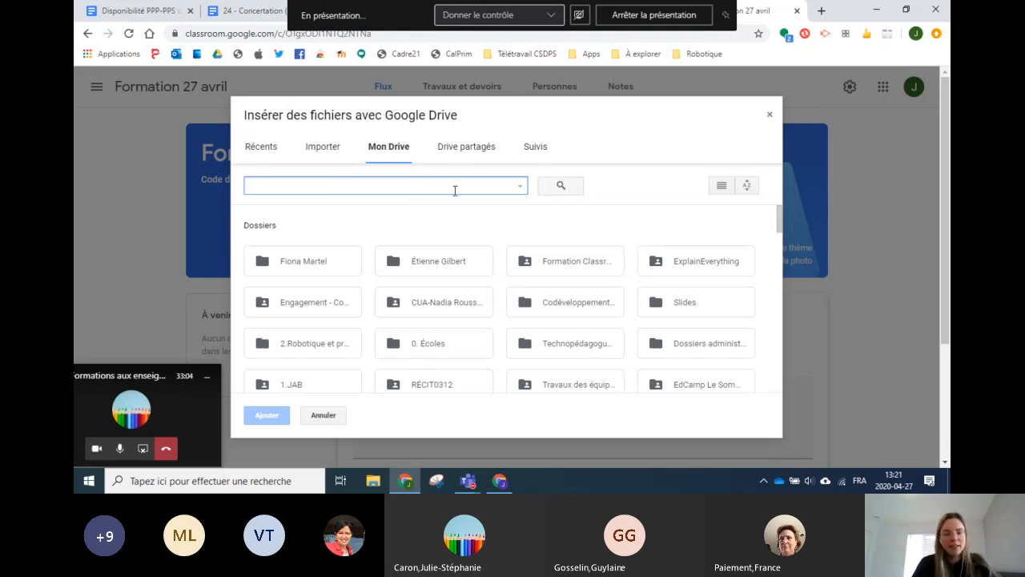
{"action": "type", "text": "classroom"}
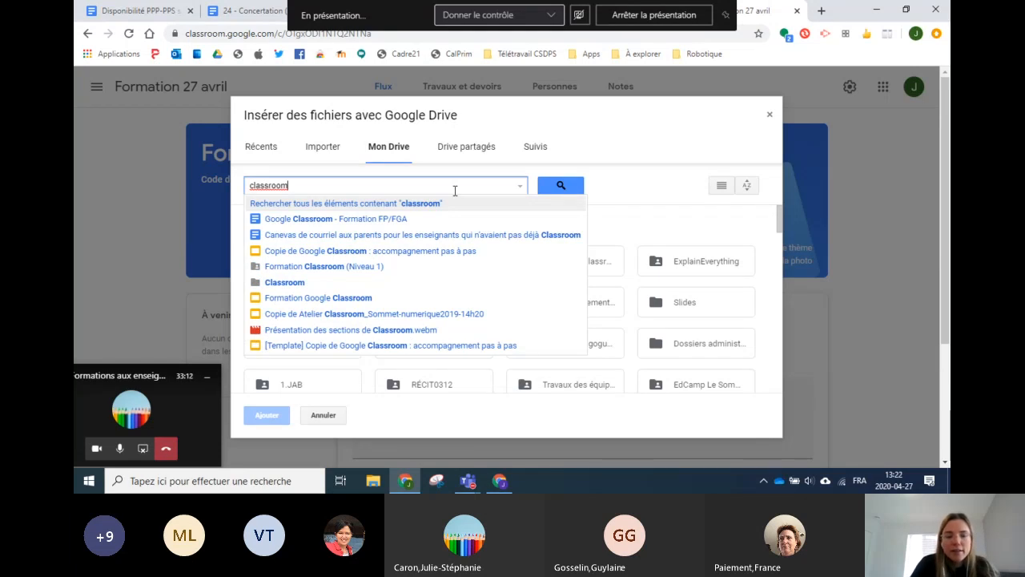
{"action": "key", "text": "Return"}
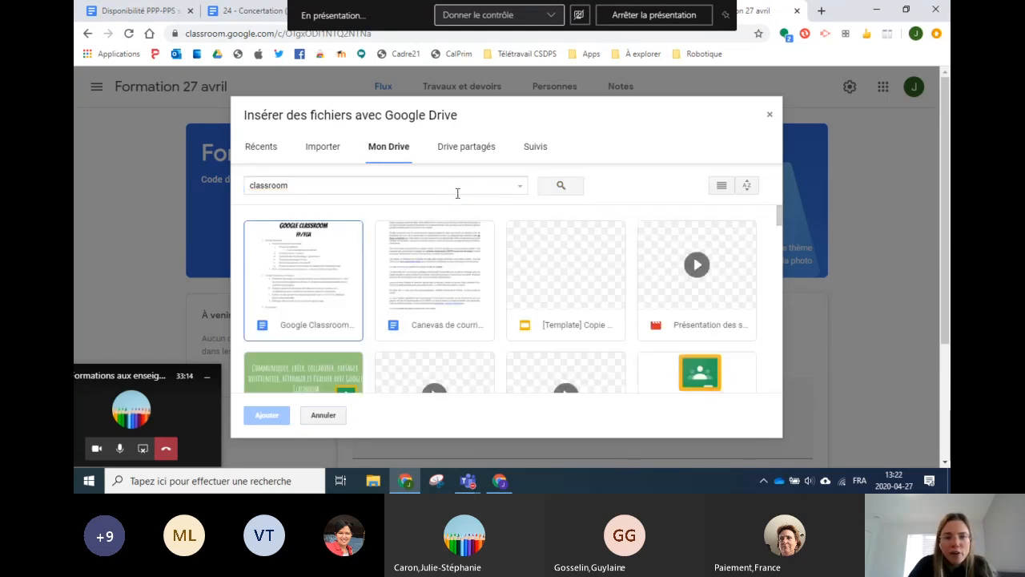
{"action": "scroll", "coordinate": [597, 270], "scroll_direction": "down", "scroll_amount": 2}
{"action": "scroll", "coordinate": [592, 268], "scroll_direction": "down", "scroll_amount": 2}
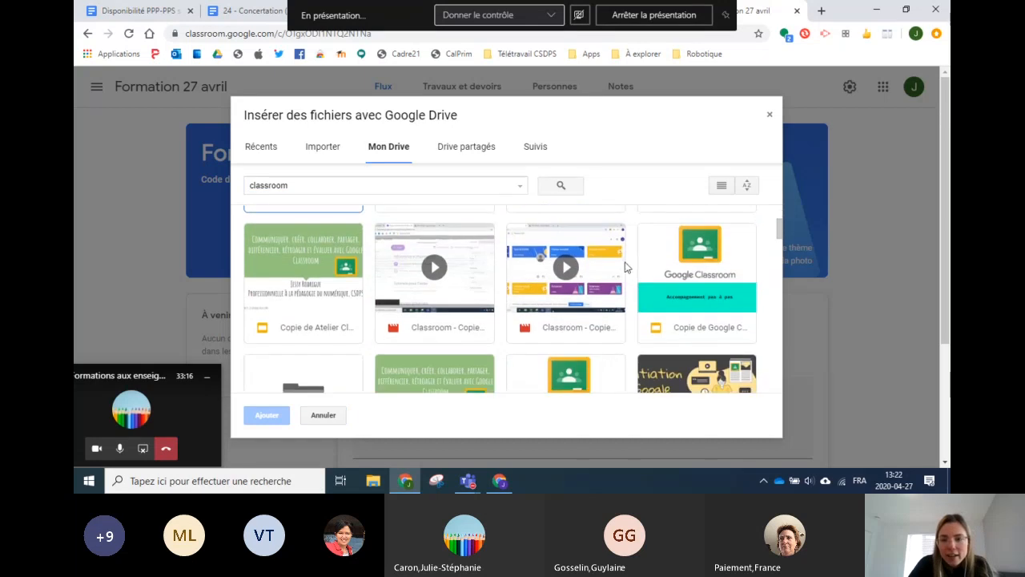
{"action": "left_click", "coordinate": [687, 258]}
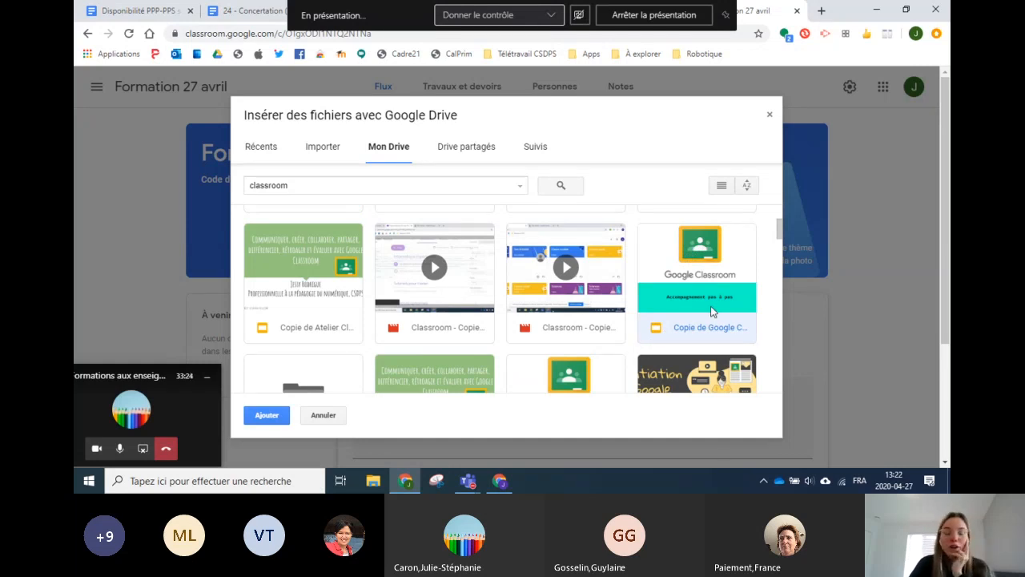
{"action": "left_click", "coordinate": [264, 417]}
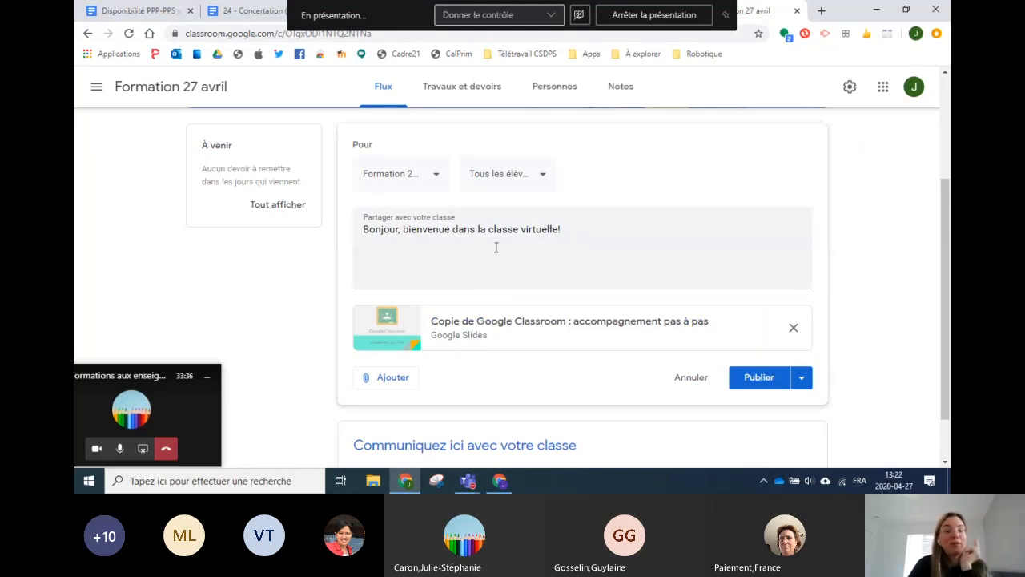
{"action": "left_click", "coordinate": [387, 385]}
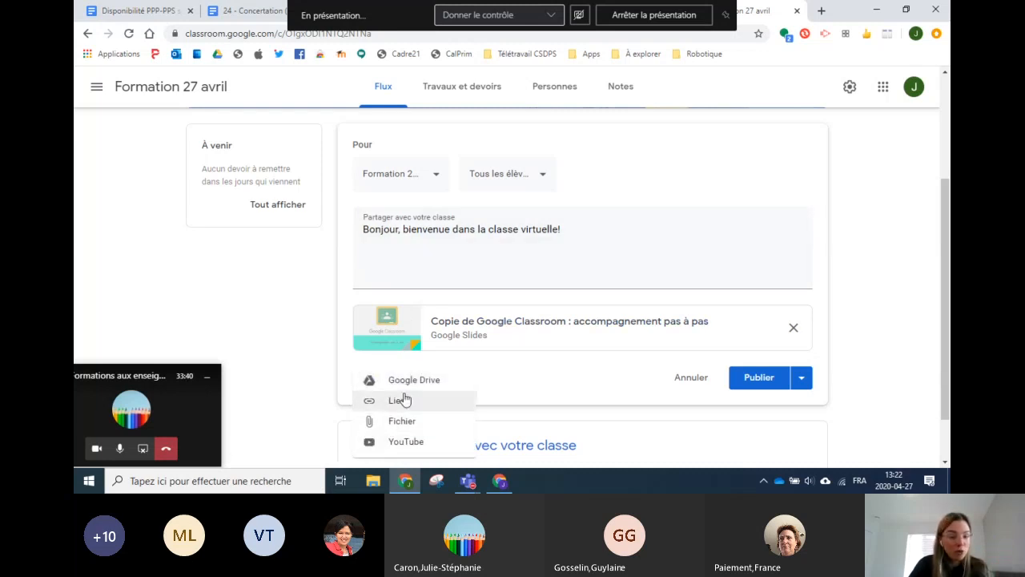
{"action": "left_click", "coordinate": [491, 370]}
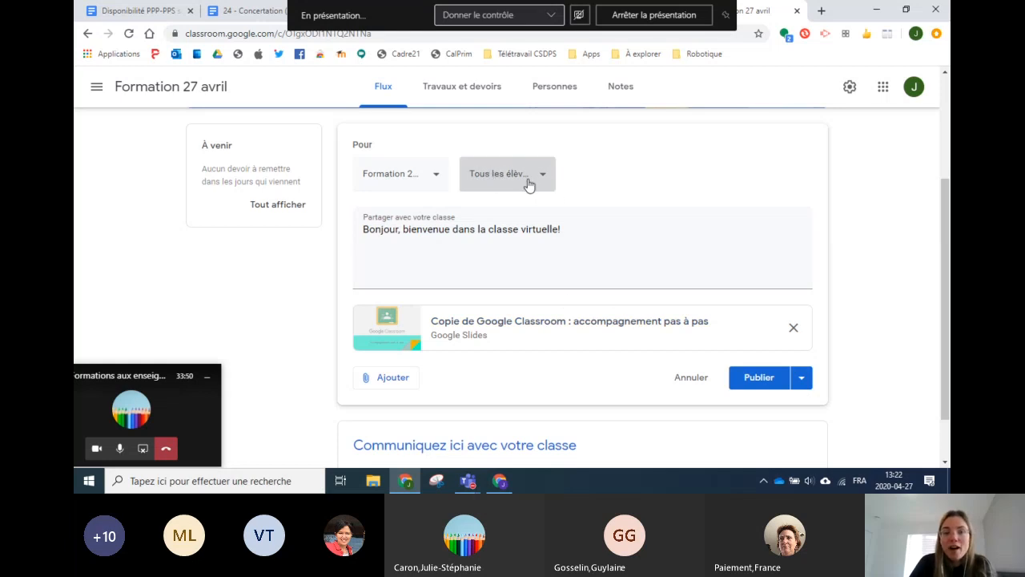
{"action": "left_click", "coordinate": [493, 187]}
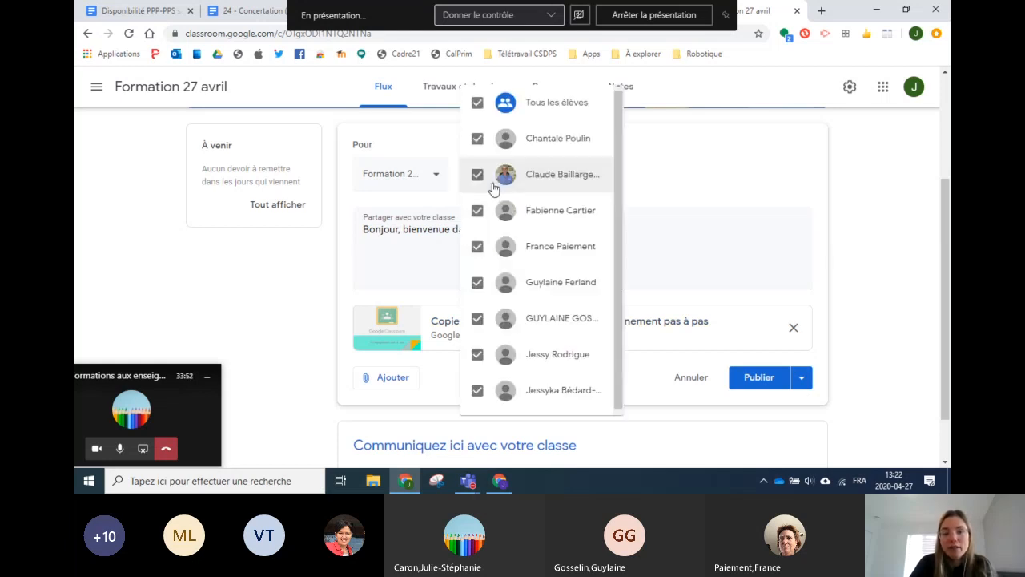
{"action": "left_click", "coordinate": [477, 96]}
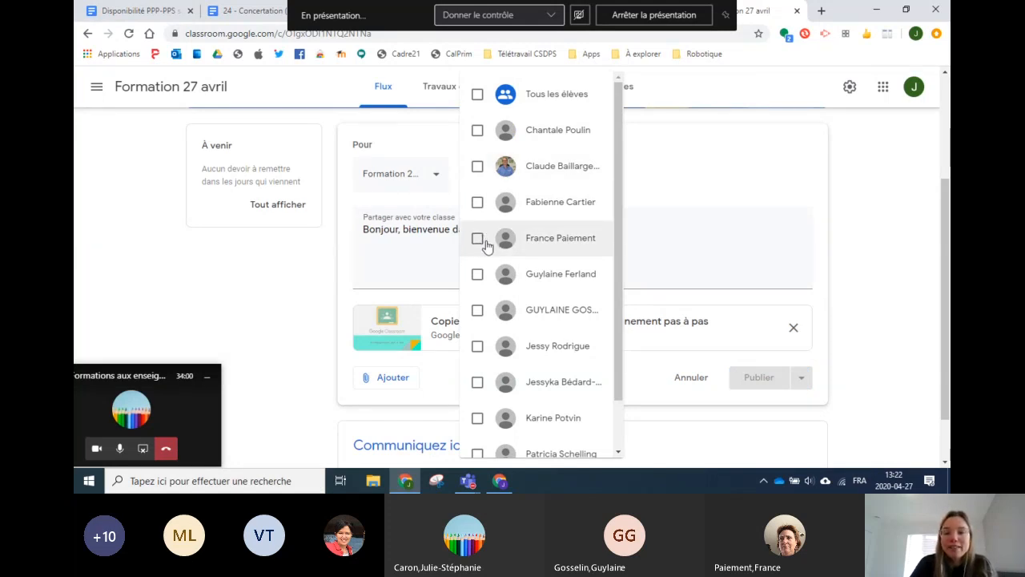
{"action": "left_click", "coordinate": [478, 275]}
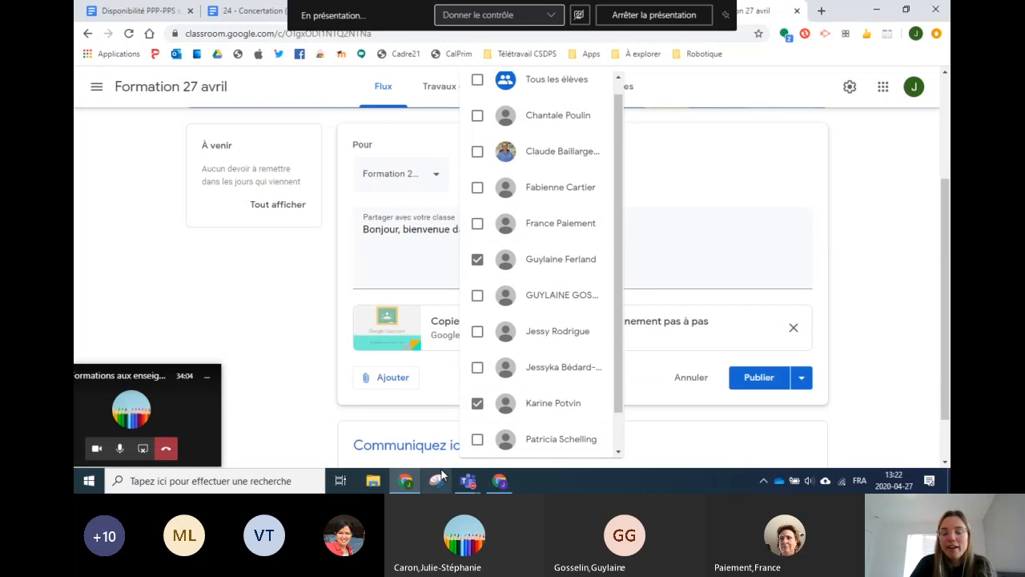
{"action": "scroll", "coordinate": [496, 255], "scroll_direction": "up", "scroll_amount": 1}
{"action": "scroll", "coordinate": [496, 255], "scroll_direction": "up", "scroll_amount": 1}
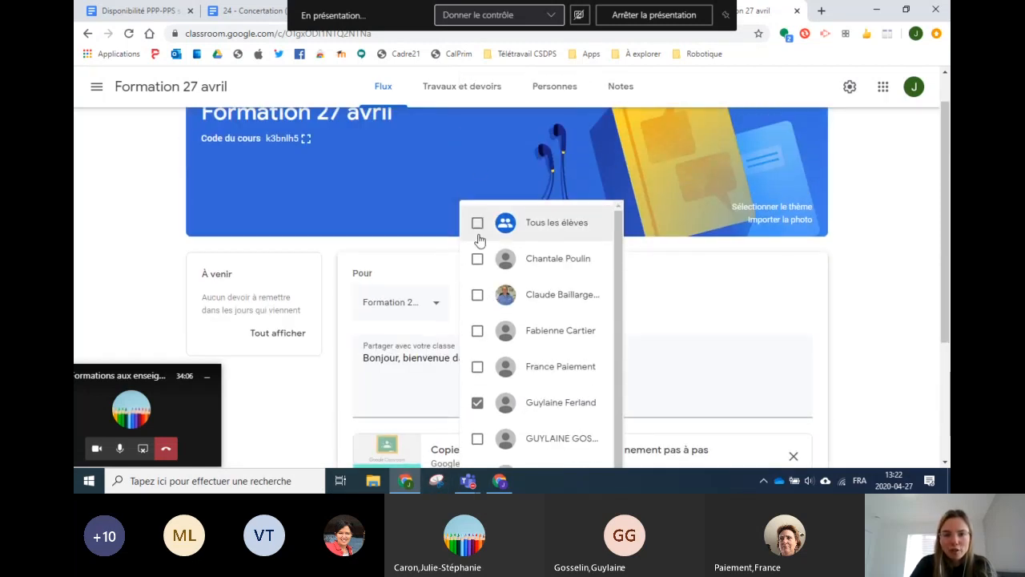
{"action": "left_click", "coordinate": [478, 223]}
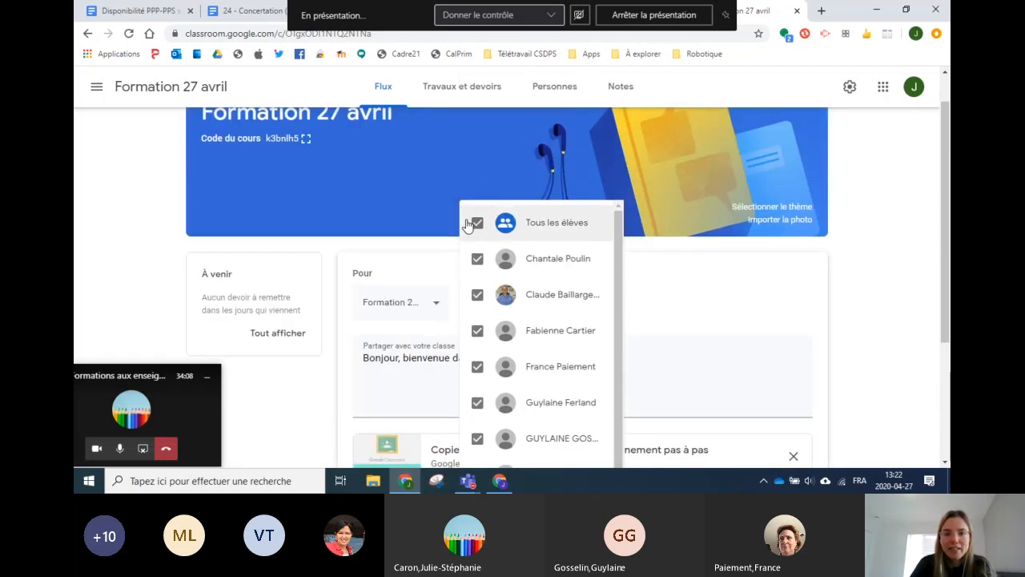
{"action": "left_click", "coordinate": [671, 317]}
{"action": "scroll", "coordinate": [641, 294], "scroll_direction": "down", "scroll_amount": 2}
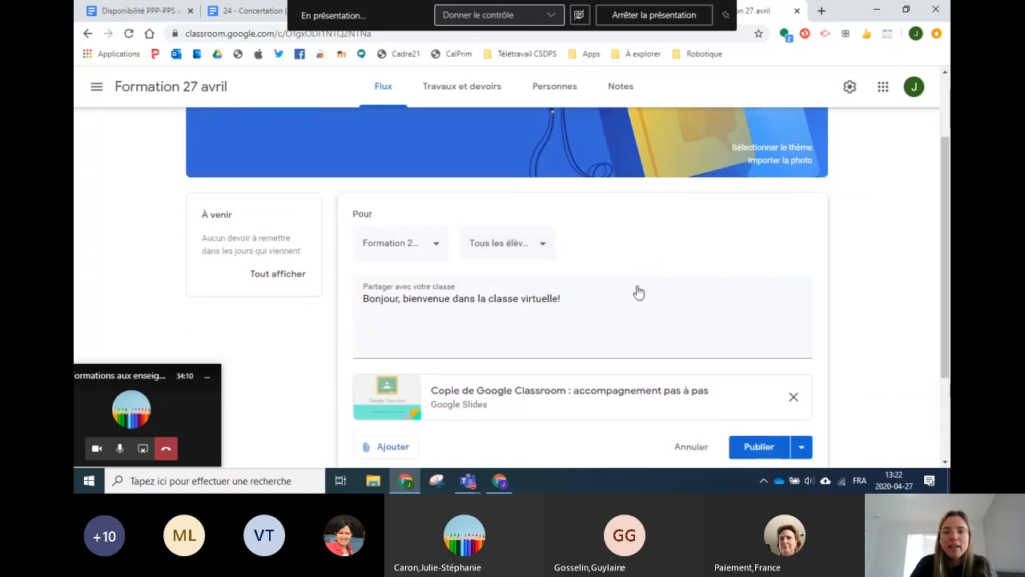
{"action": "scroll", "coordinate": [816, 353], "scroll_direction": "down", "scroll_amount": 2}
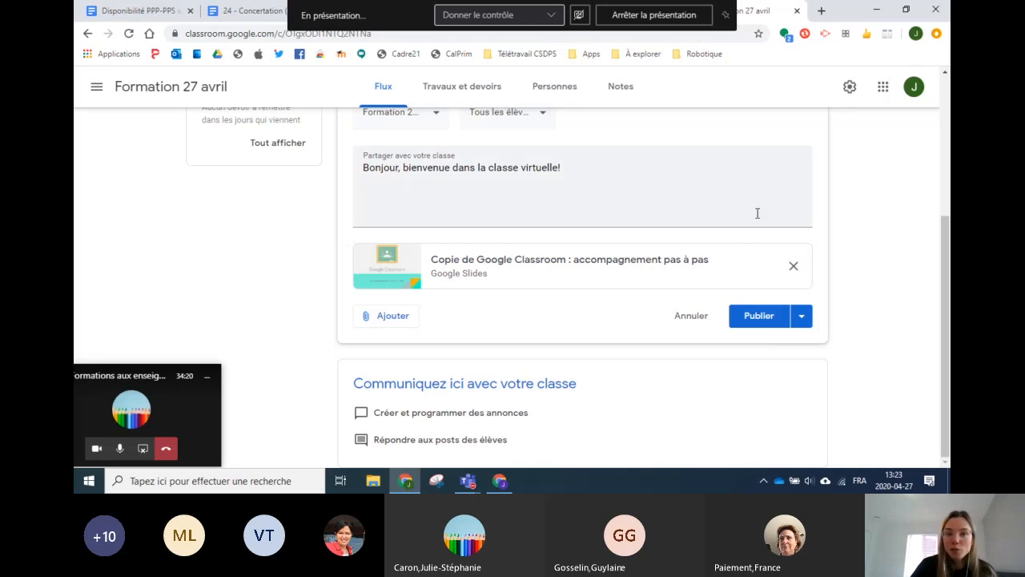
{"action": "left_click", "coordinate": [800, 320]}
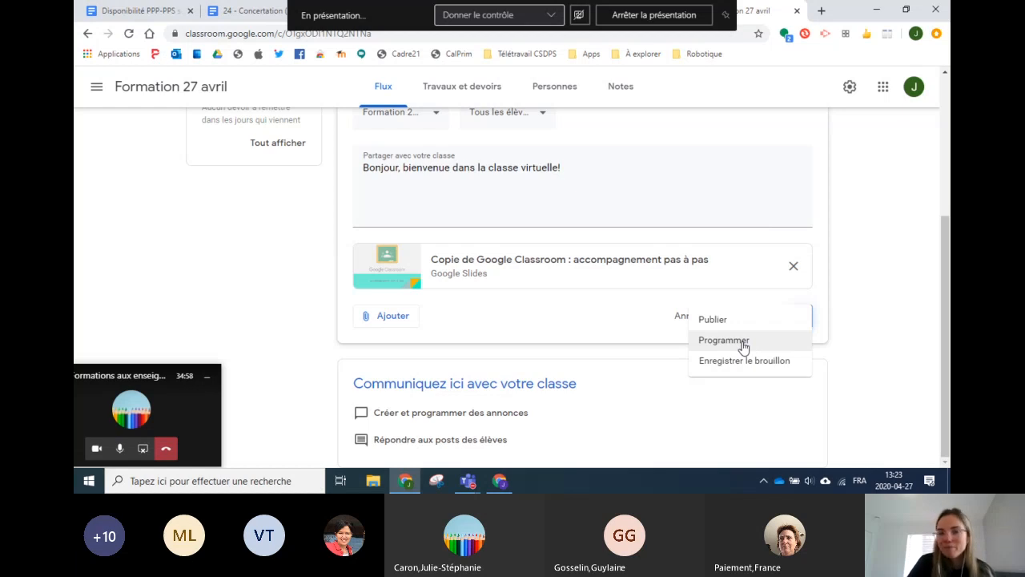
{"action": "left_click", "coordinate": [601, 315]}
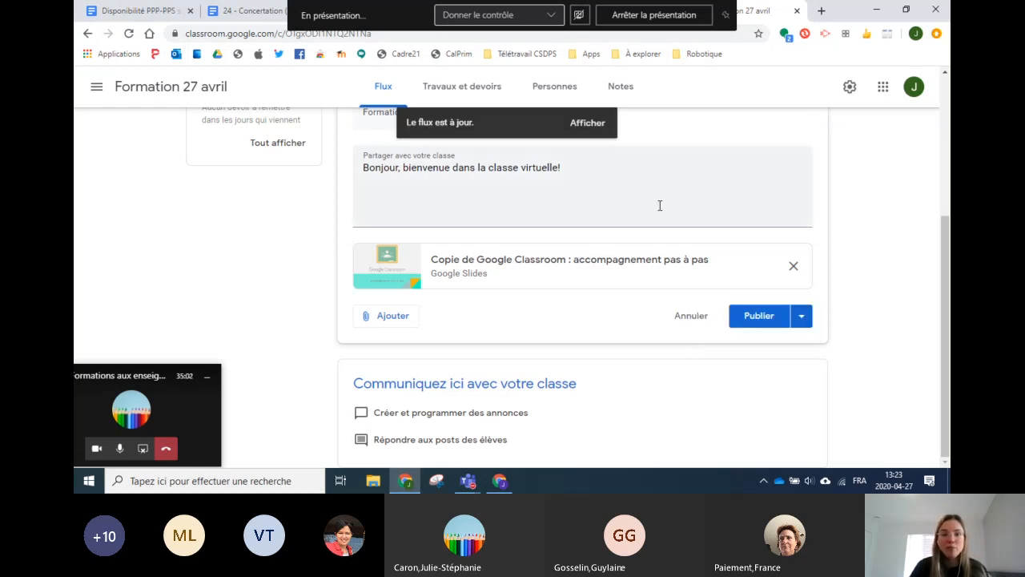
Step: Publish the welcome announcement with its Slides attachment to the Formation 27 avril stream
{"action": "left_click", "coordinate": [744, 318]}
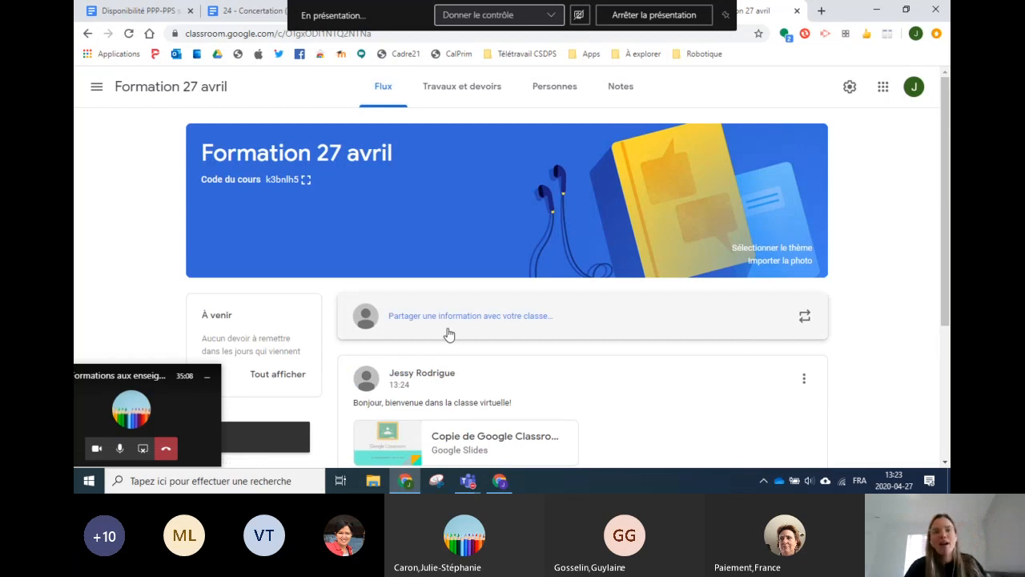
{"action": "scroll", "coordinate": [472, 313], "scroll_direction": "down", "scroll_amount": 1}
{"action": "scroll", "coordinate": [480, 240], "scroll_direction": "down", "scroll_amount": 1}
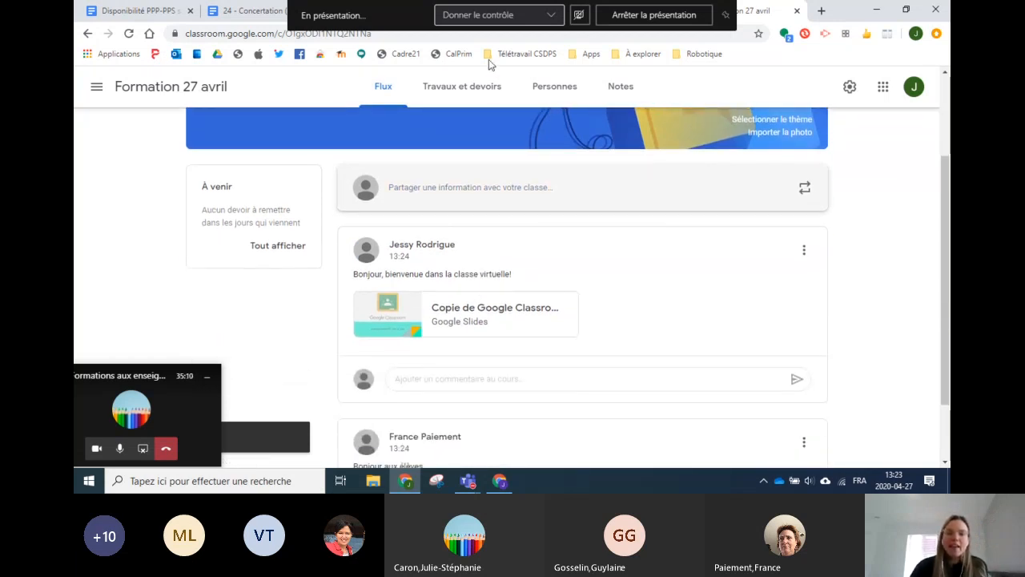
{"action": "scroll", "coordinate": [517, 206], "scroll_direction": "down", "scroll_amount": 1}
{"action": "scroll", "coordinate": [417, 273], "scroll_direction": "up", "scroll_amount": 1}
Step: Post the comment 'Allô France!' under the 'Bonjour aux élèves' post
{"action": "left_click", "coordinate": [424, 379]}
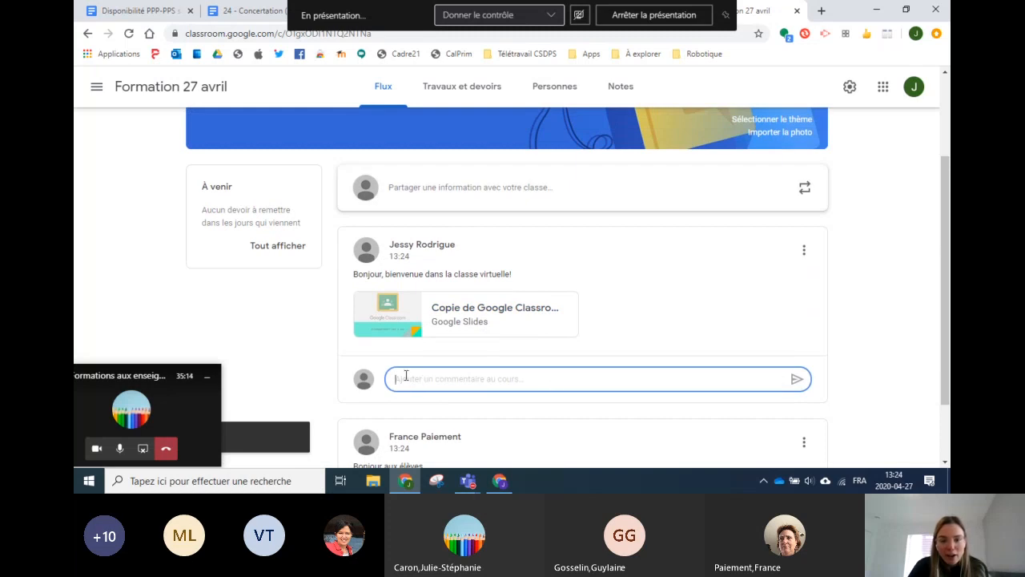
{"action": "scroll", "coordinate": [437, 313], "scroll_direction": "down", "scroll_amount": 1}
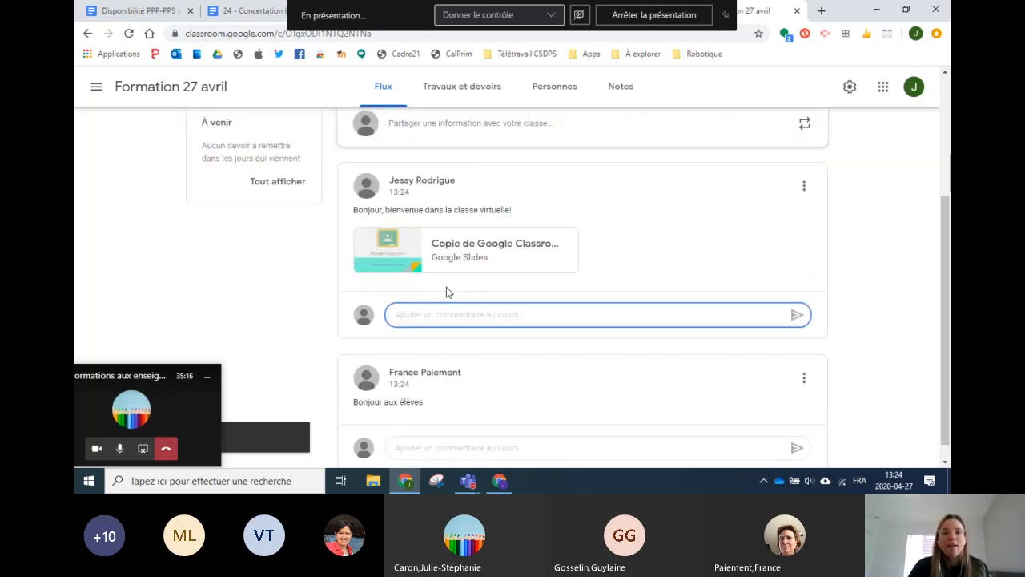
{"action": "scroll", "coordinate": [350, 231], "scroll_direction": "down", "scroll_amount": 1}
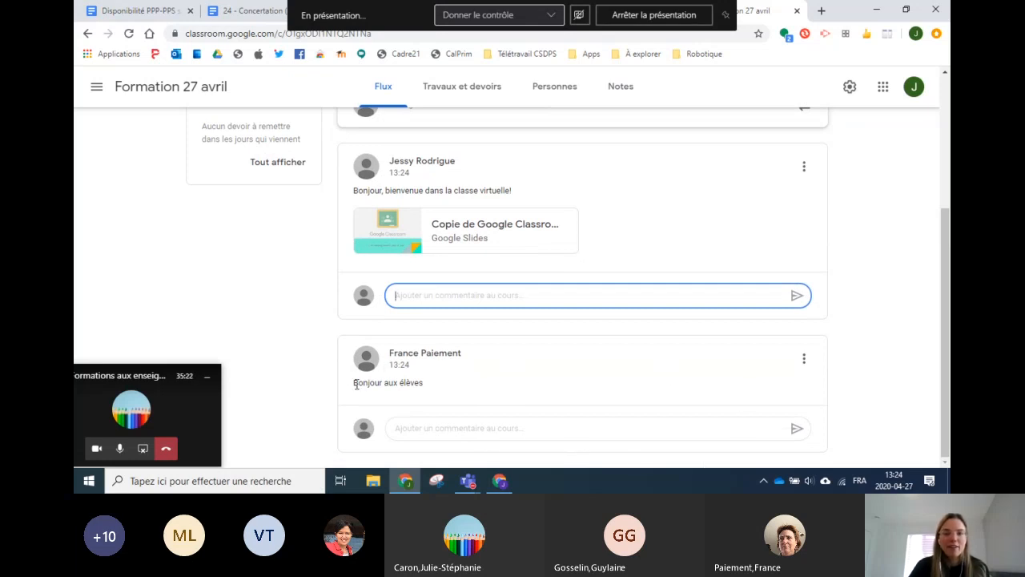
{"action": "left_click", "coordinate": [427, 427]}
{"action": "type", "text": "Allô F"}
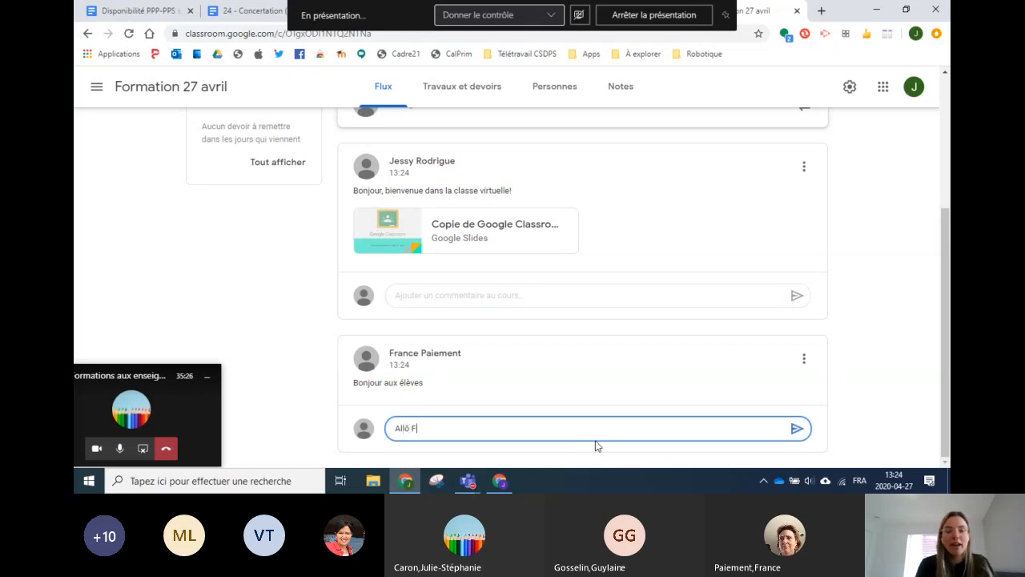
{"action": "type", "text": "rance!"}
{"action": "key", "text": "Return"}
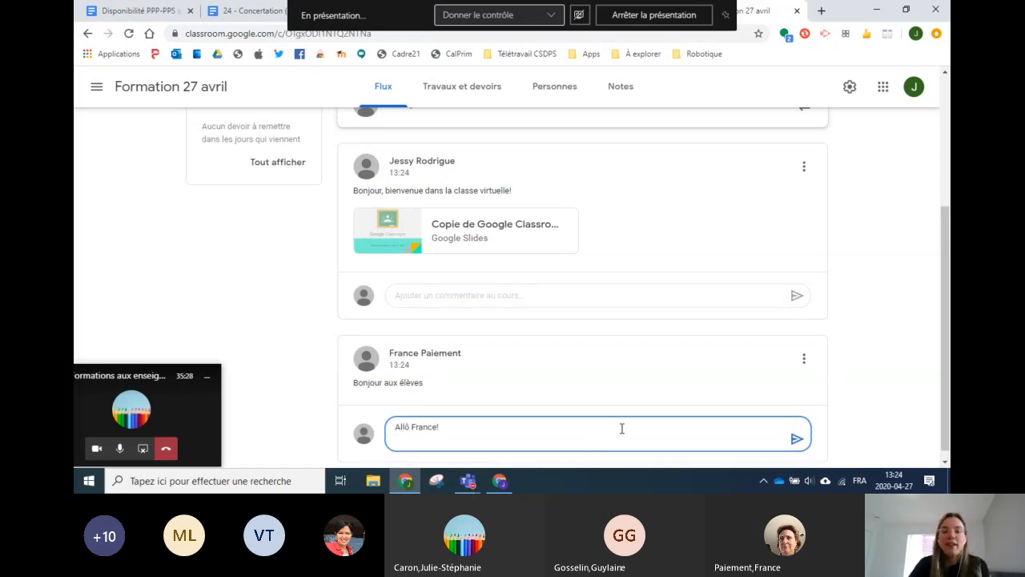
{"action": "left_click", "coordinate": [797, 439]}
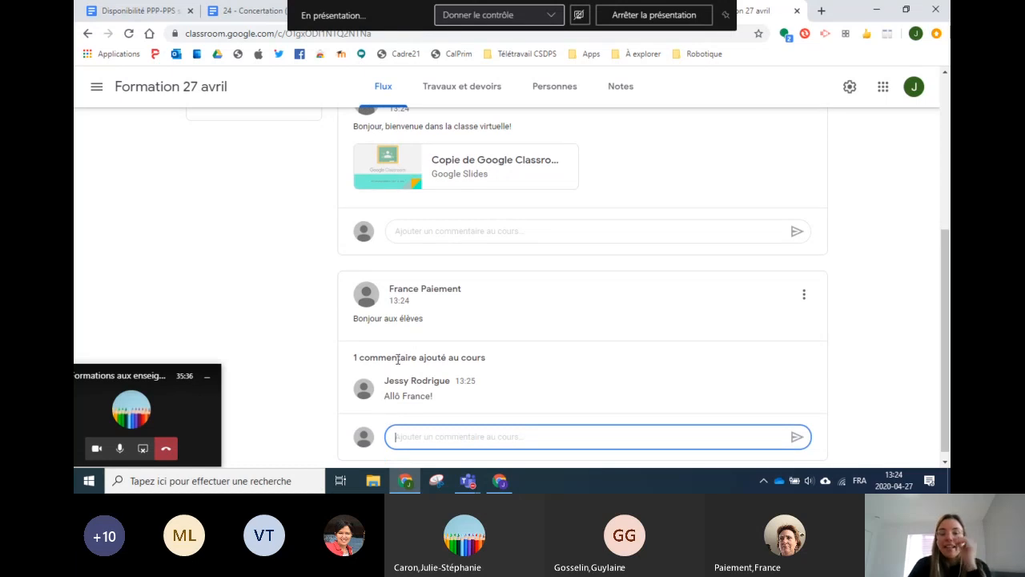
{"action": "scroll", "coordinate": [403, 353], "scroll_direction": "up", "scroll_amount": 1}
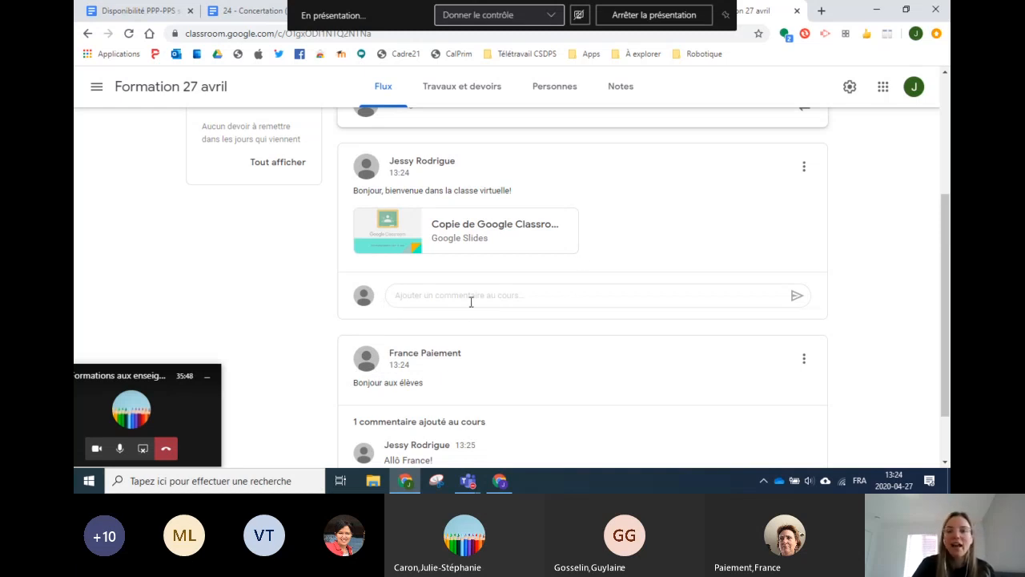
{"action": "scroll", "coordinate": [471, 304], "scroll_direction": "up", "scroll_amount": 1}
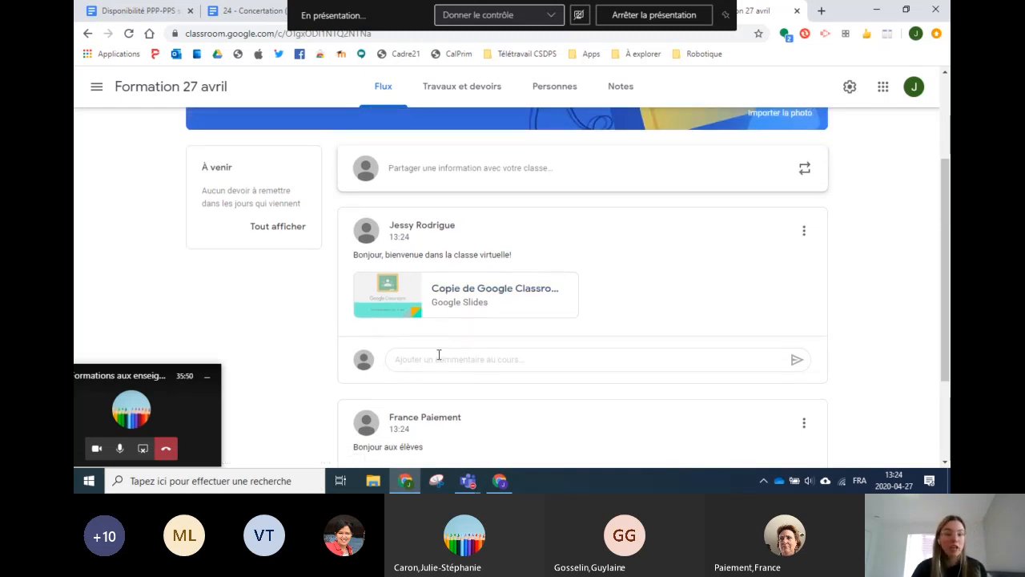
{"action": "scroll", "coordinate": [438, 357], "scroll_direction": "up", "scroll_amount": 2}
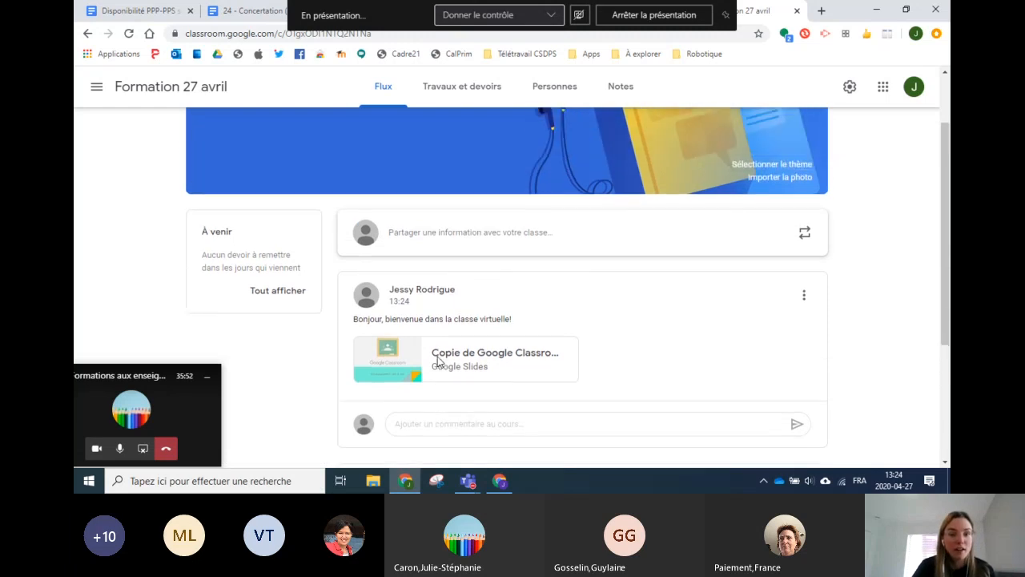
{"action": "scroll", "coordinate": [438, 357], "scroll_direction": "down", "scroll_amount": 1}
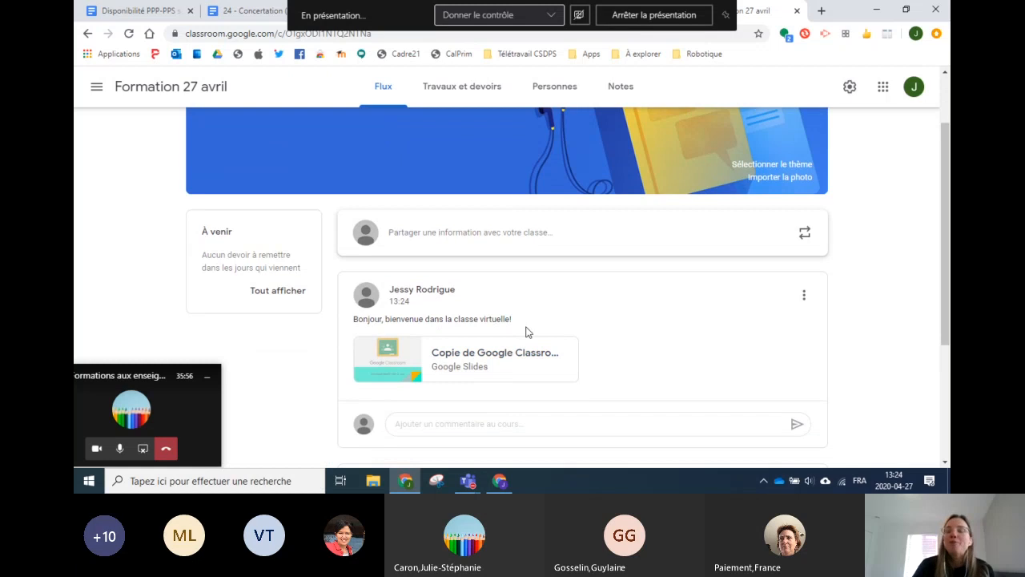
Step: Open the class settings and scroll Paramètres de cours down to the Général stream options
{"action": "left_click", "coordinate": [850, 88]}
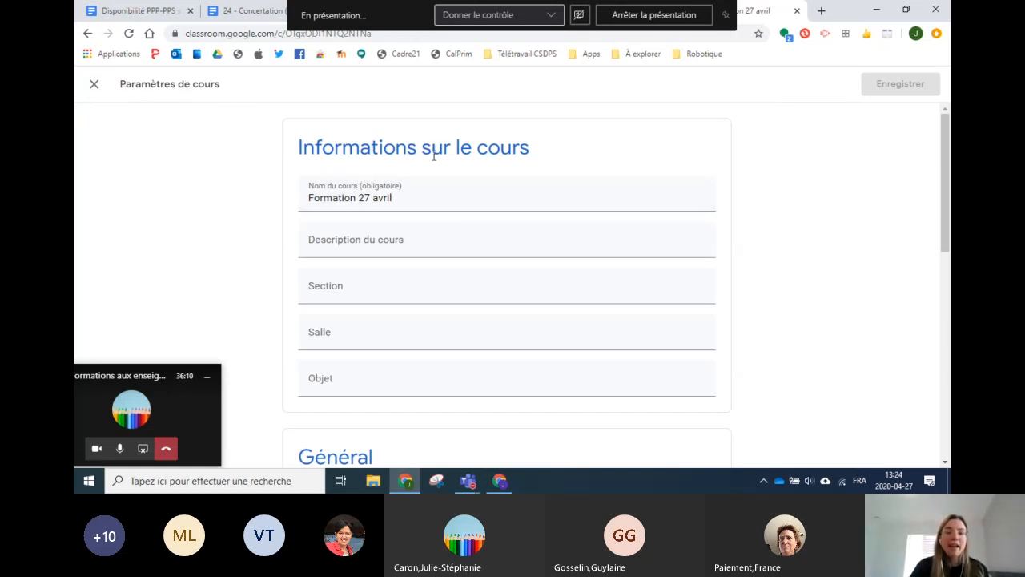
{"action": "mouse_move", "coordinate": [421, 197]}
{"action": "left_mouse_down"}
{"action": "mouse_move", "coordinate": [336, 198]}
{"action": "mouse_move", "coordinate": [427, 197]}
{"action": "left_mouse_up"}
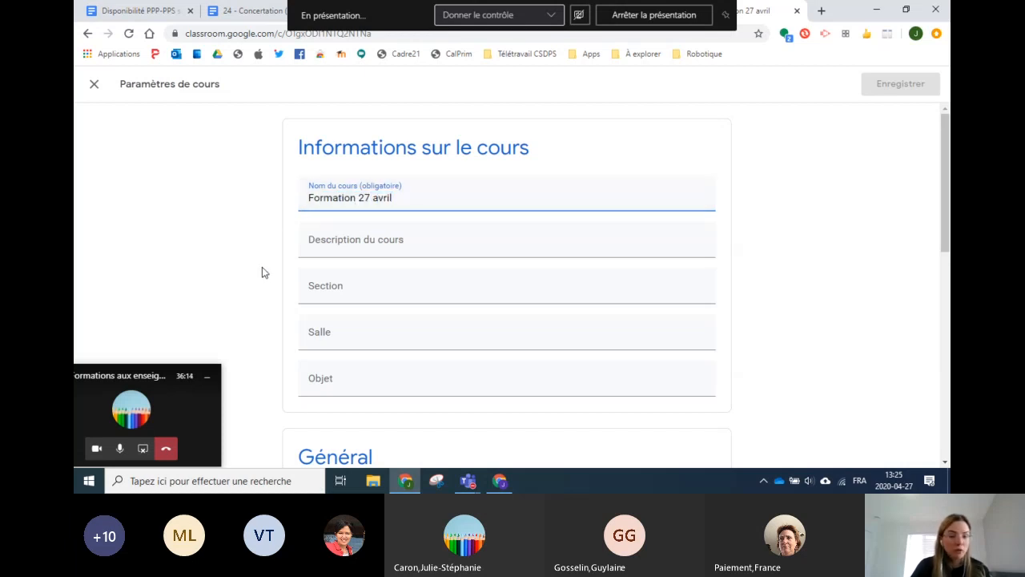
{"action": "scroll", "coordinate": [264, 168], "scroll_direction": "down", "scroll_amount": 3}
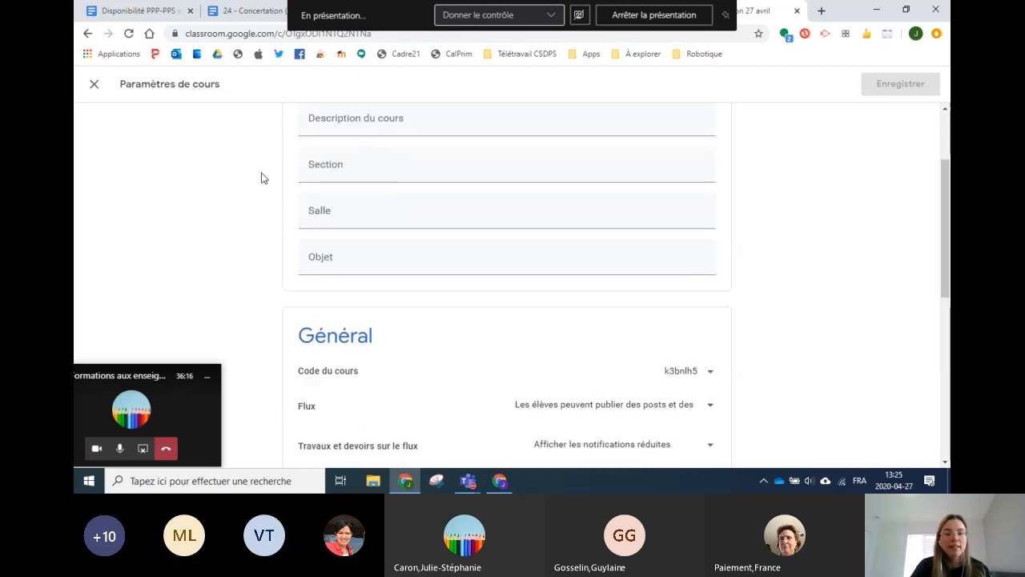
{"action": "scroll", "coordinate": [303, 205], "scroll_direction": "down", "scroll_amount": 2}
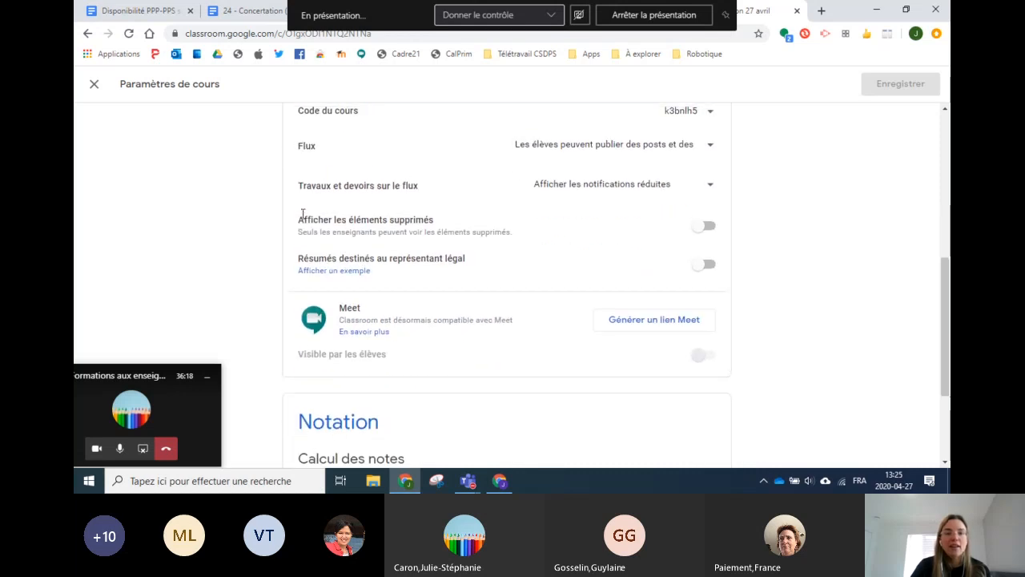
{"action": "scroll", "coordinate": [301, 209], "scroll_direction": "up", "scroll_amount": 1}
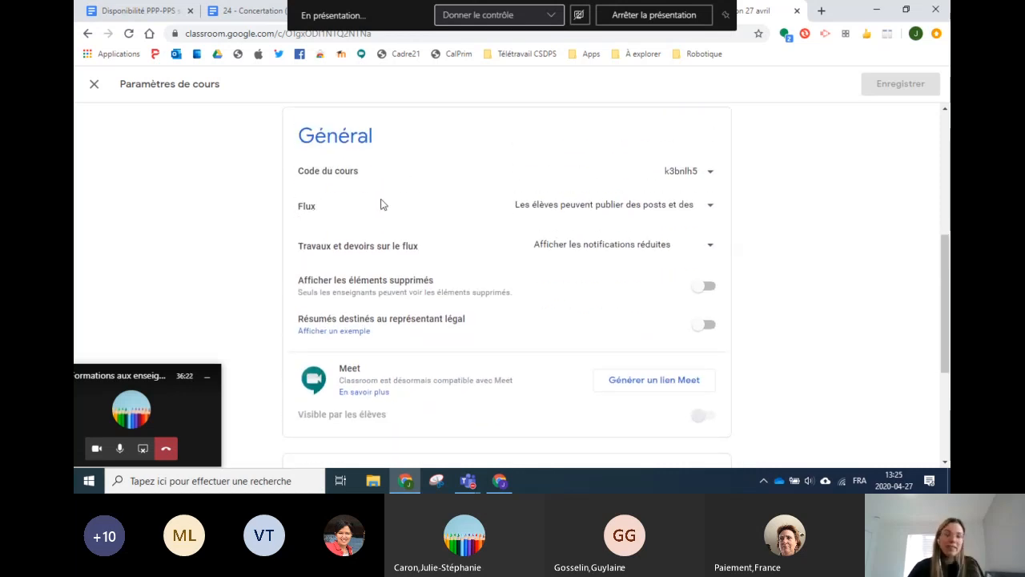
Step: Set the Flux permission back to letting students post and comment, and save
{"action": "left_click", "coordinate": [707, 210]}
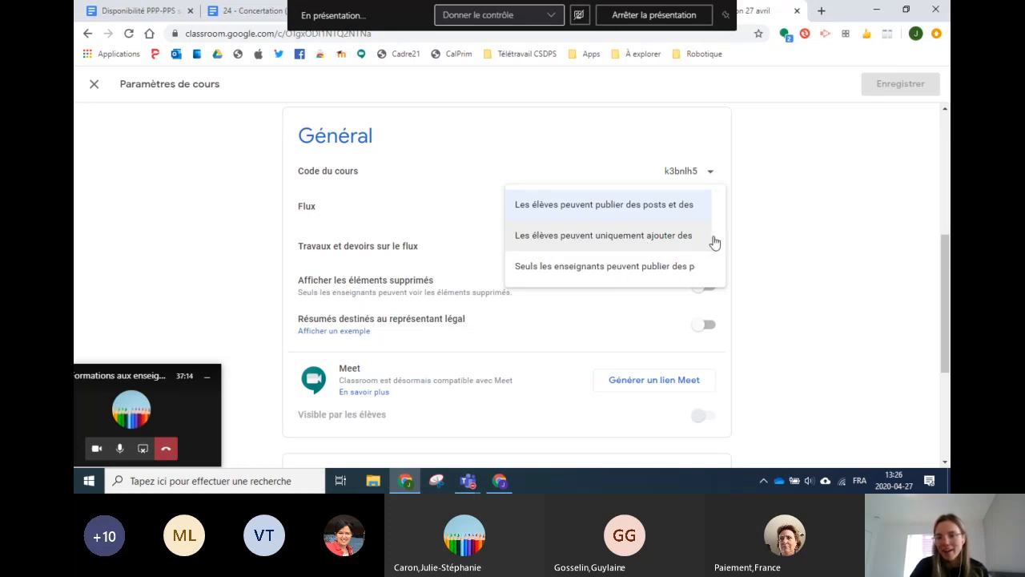
{"action": "left_click", "coordinate": [551, 238]}
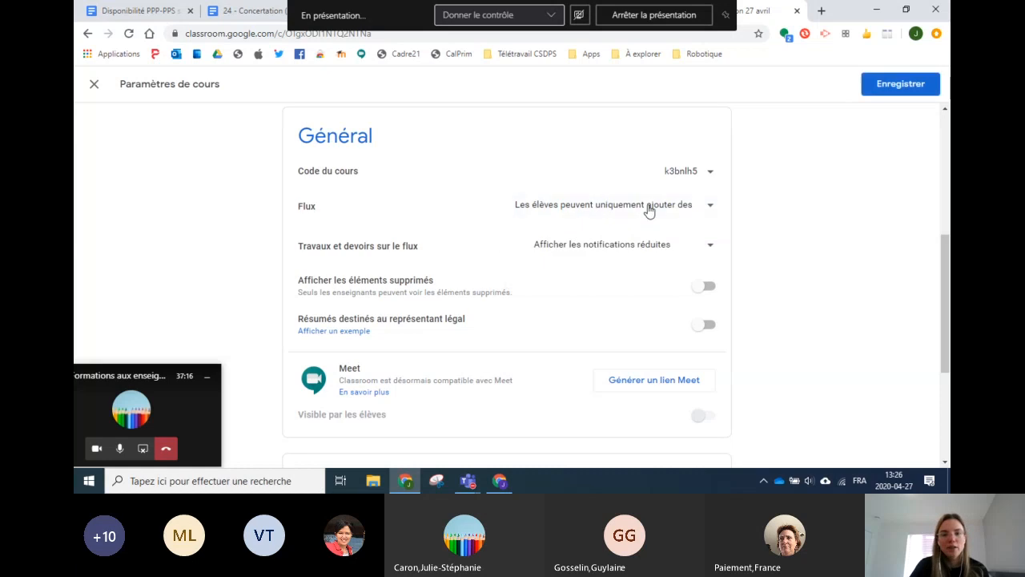
{"action": "left_click", "coordinate": [641, 213]}
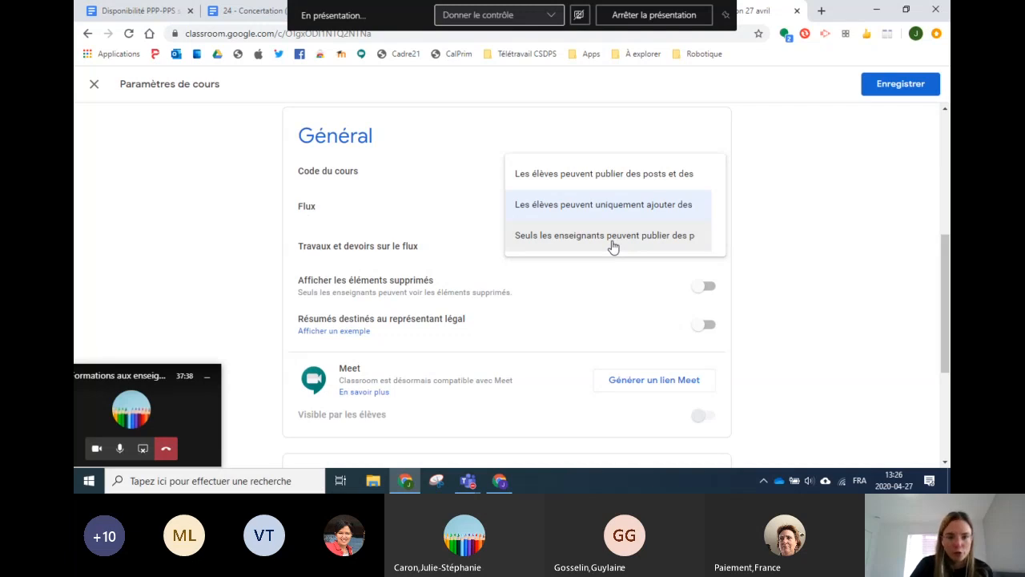
{"action": "left_click", "coordinate": [587, 181]}
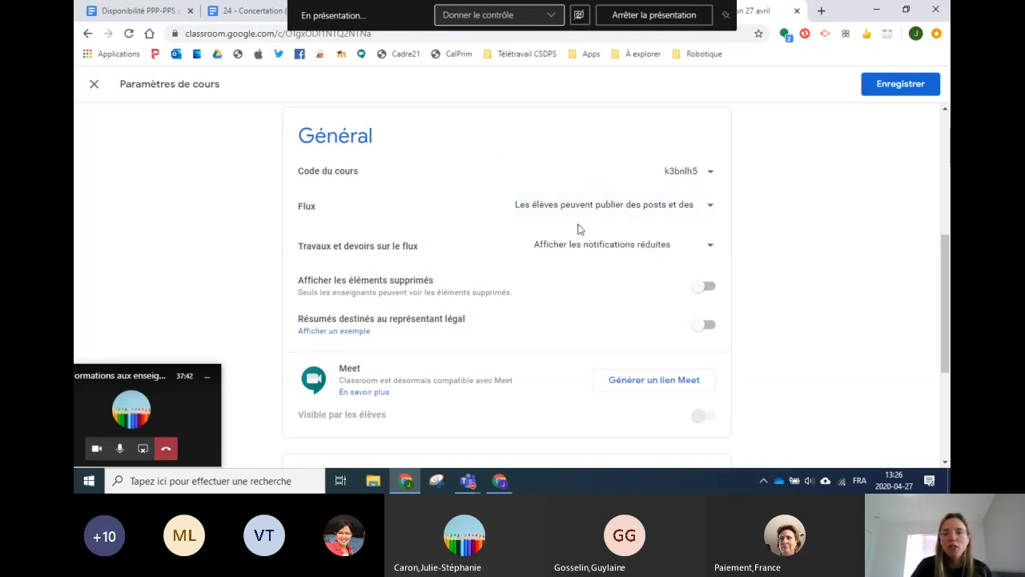
{"action": "left_click", "coordinate": [911, 92]}
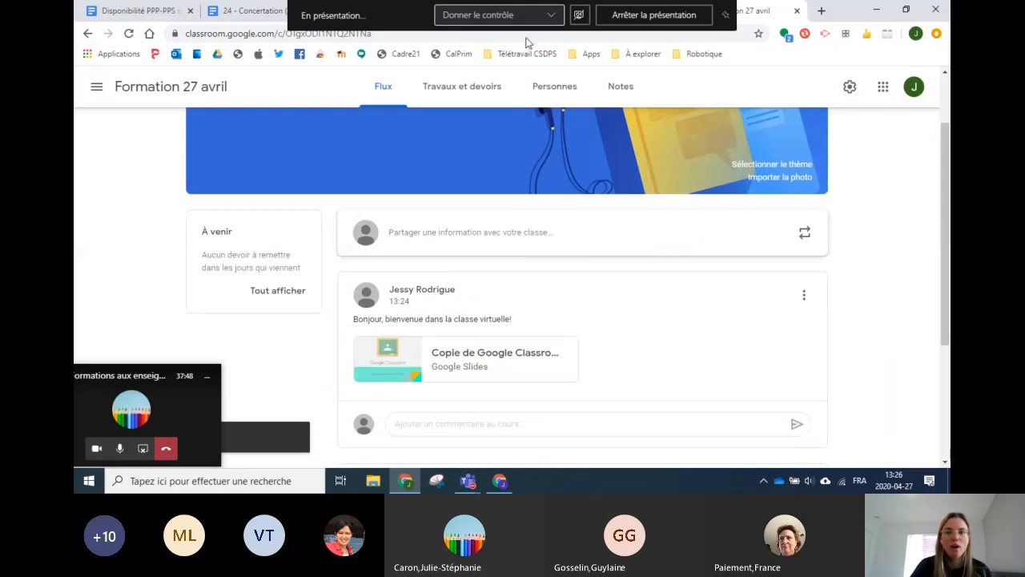
Step: Scroll to the 'Bonjour aux élèves' post and open its three-dot actions menu
{"action": "scroll", "coordinate": [534, 139], "scroll_direction": "down", "scroll_amount": 3}
{"action": "scroll", "coordinate": [521, 196], "scroll_direction": "up", "scroll_amount": 3}
{"action": "scroll", "coordinate": [514, 208], "scroll_direction": "down", "scroll_amount": 3}
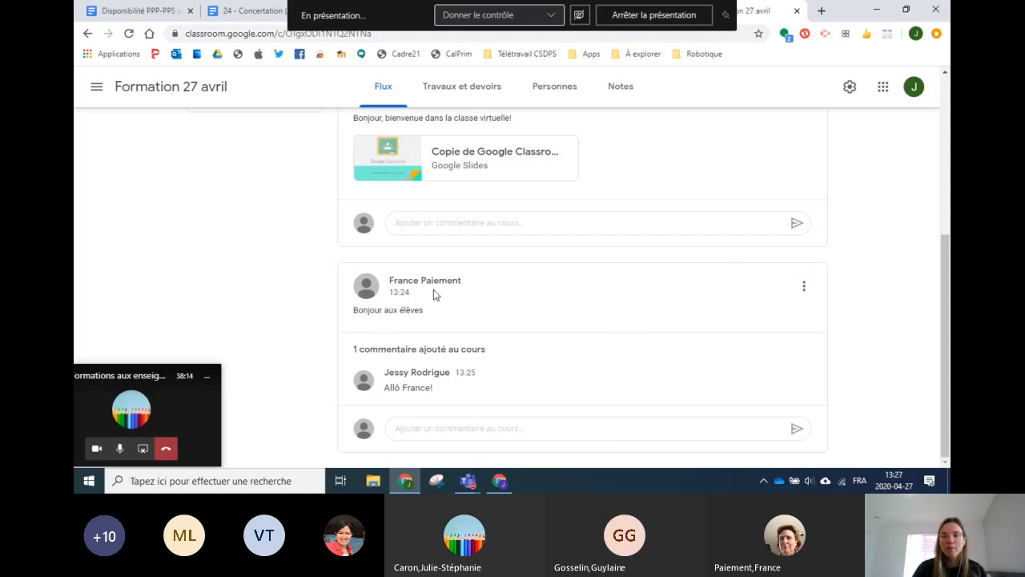
{"action": "left_click", "coordinate": [805, 290]}
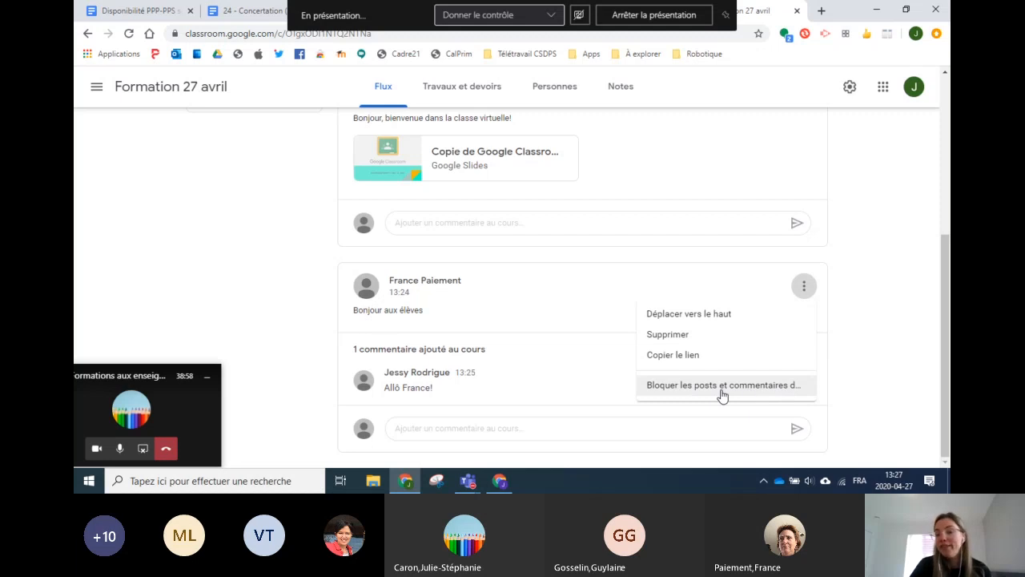
Step: Delete the 'Bonjour aux élèves' post with its comment, then go to Travaux et devoirs
{"action": "left_click", "coordinate": [672, 338]}
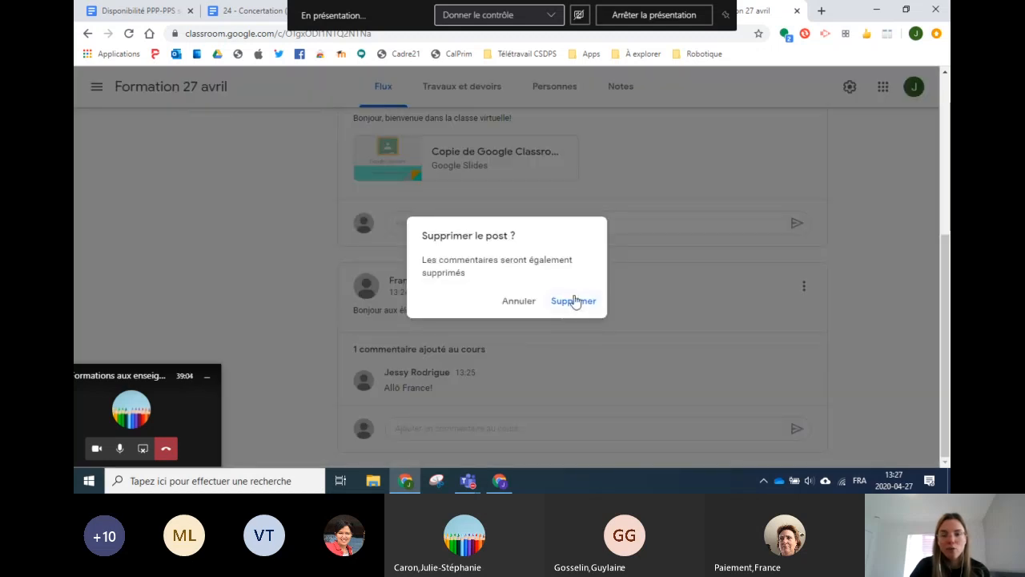
{"action": "left_click", "coordinate": [573, 303]}
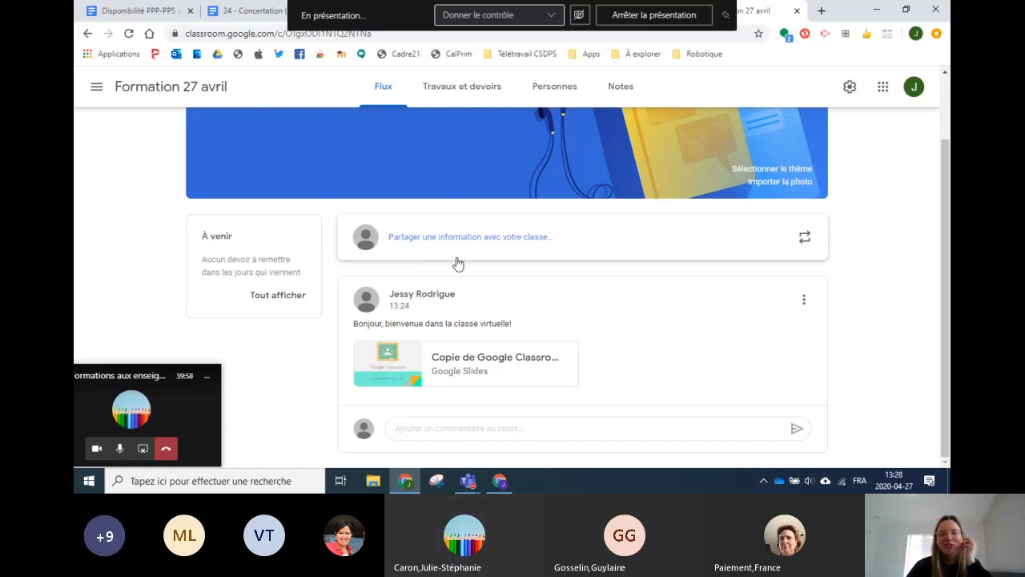
{"action": "scroll", "coordinate": [421, 149], "scroll_direction": "up", "scroll_amount": 1}
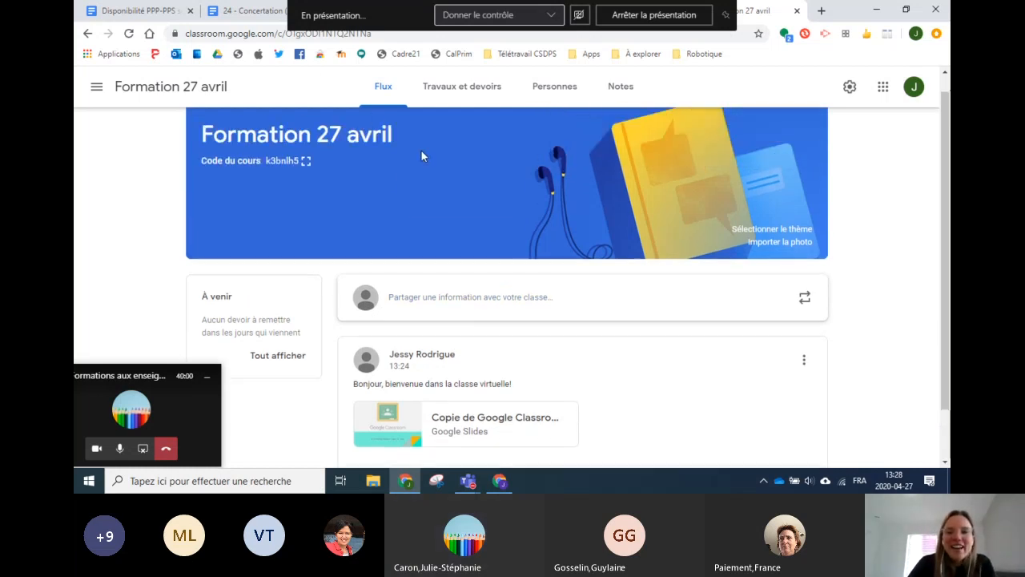
{"action": "left_click", "coordinate": [462, 91]}
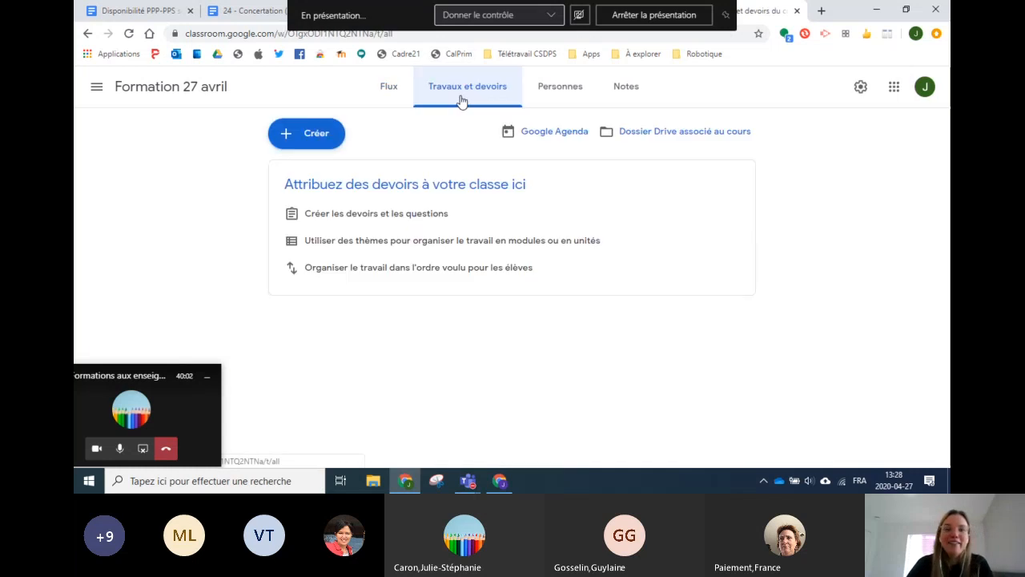
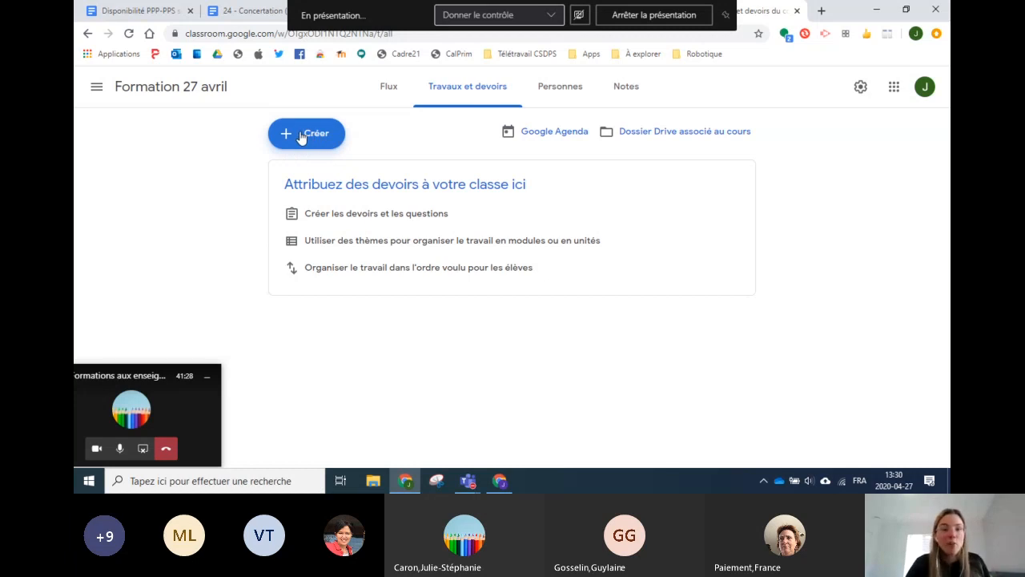
Step: Open the Créer menu on the empty Travaux et devoirs page
{"action": "left_click", "coordinate": [301, 138]}
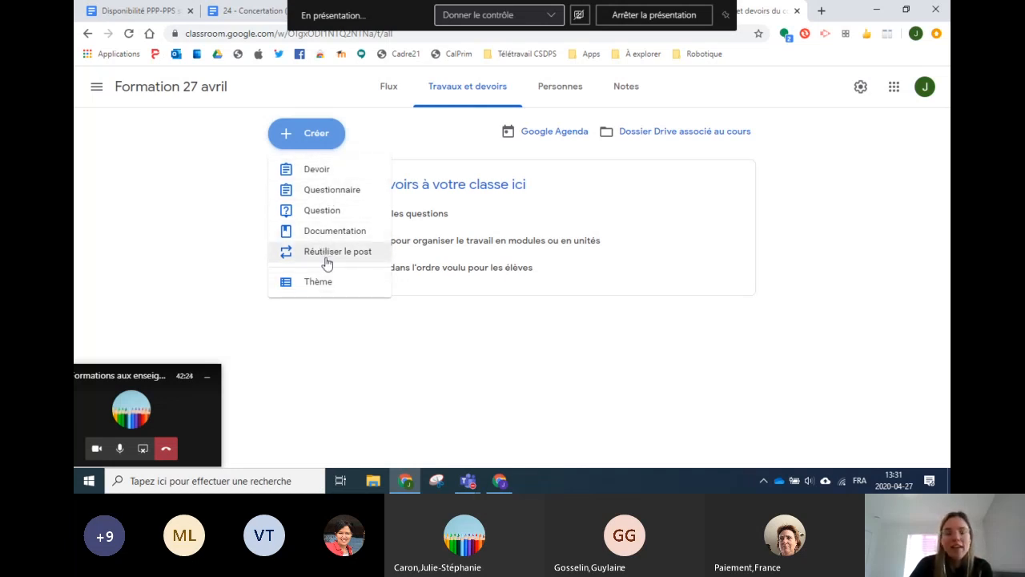
Step: Create the Français, Mathématiques and Sciences topics one after another through Créer > Thème
{"action": "left_click", "coordinate": [290, 288]}
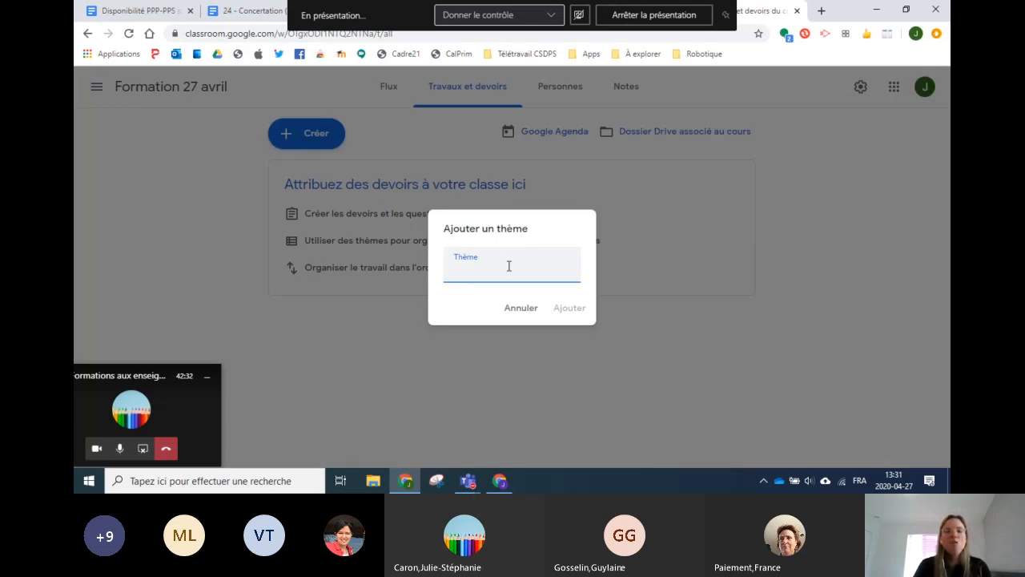
{"action": "type", "text": "Français"}
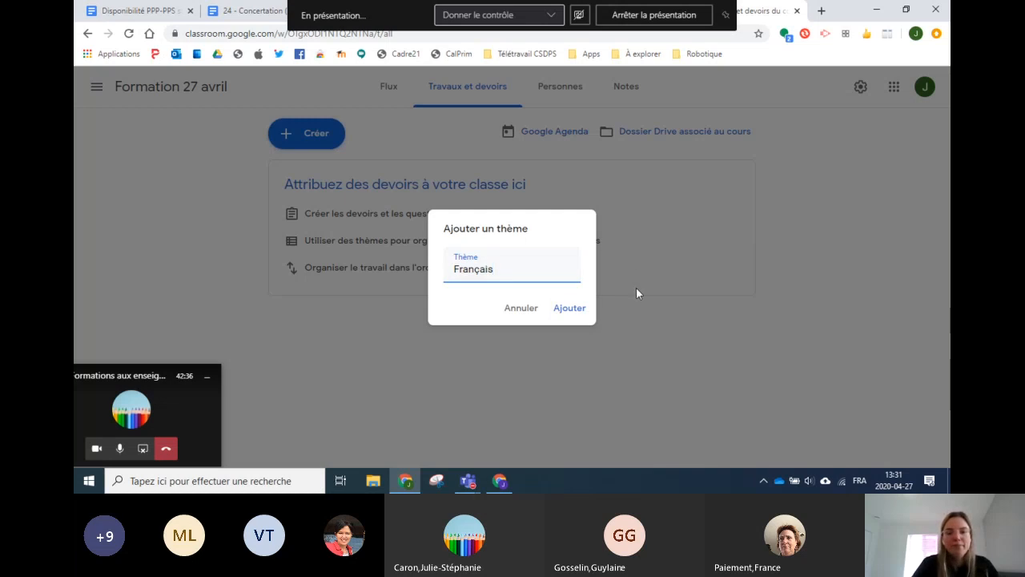
{"action": "left_click", "coordinate": [571, 310]}
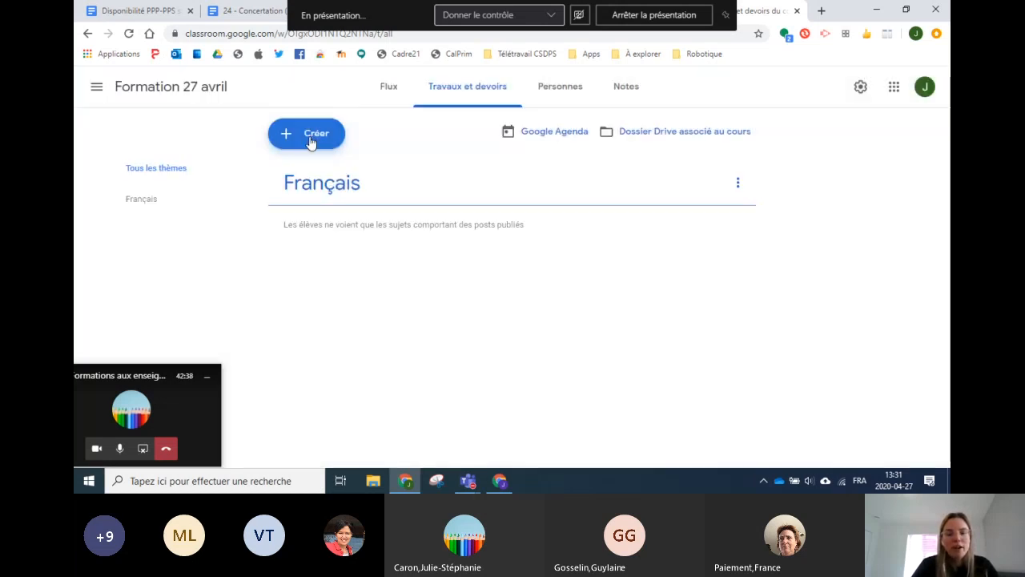
{"action": "left_click", "coordinate": [311, 135]}
{"action": "left_click", "coordinate": [318, 280]}
{"action": "type", "text": "Mathématiques"}
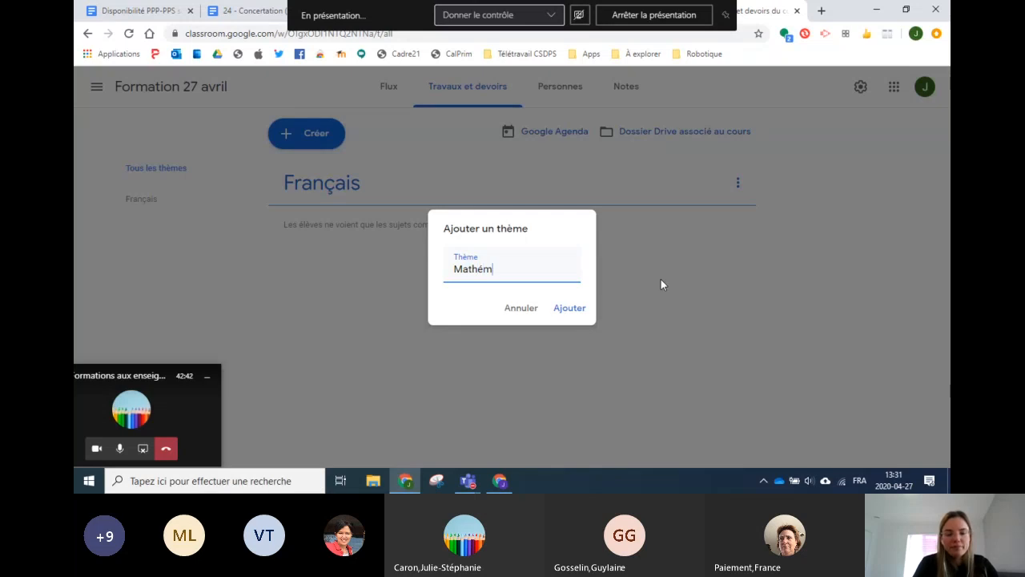
{"action": "left_click", "coordinate": [570, 308]}
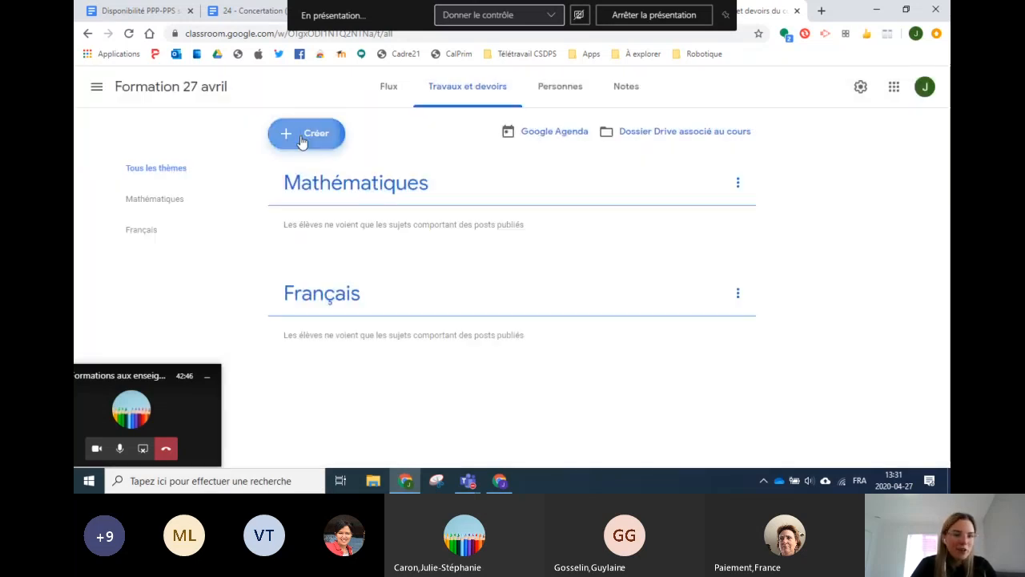
{"action": "left_click", "coordinate": [302, 141]}
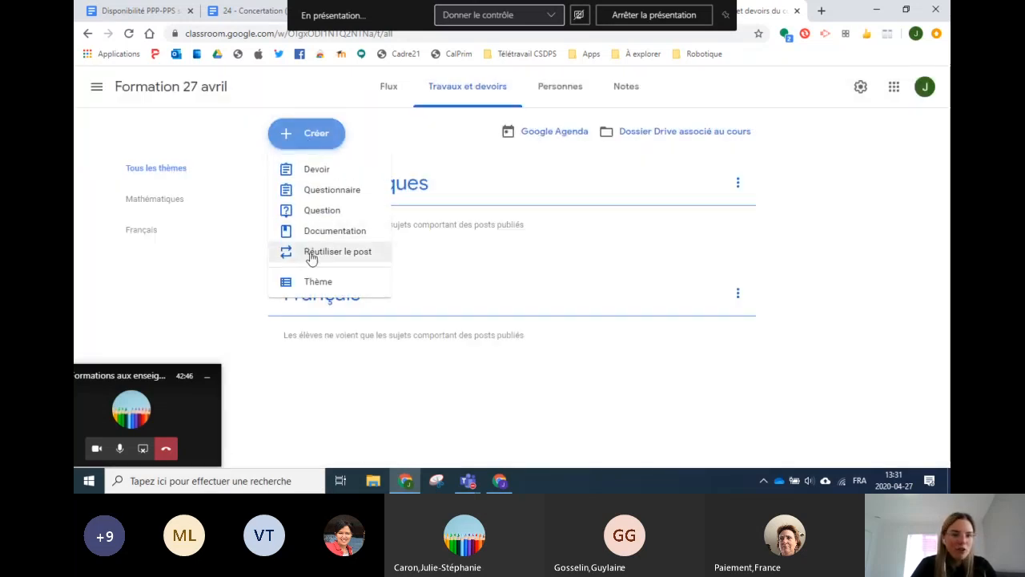
{"action": "left_click", "coordinate": [316, 284]}
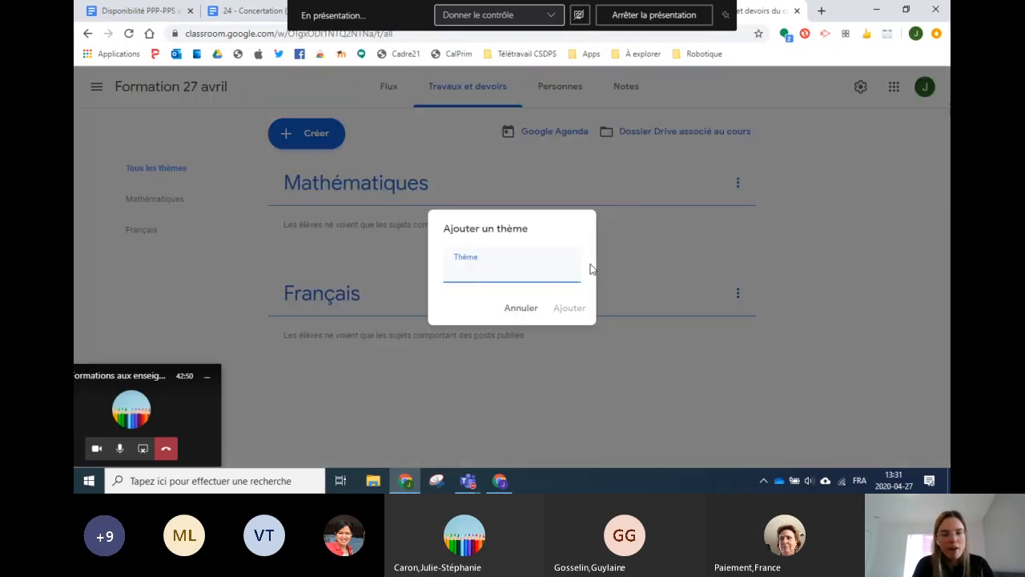
{"action": "type", "text": "Sciences"}
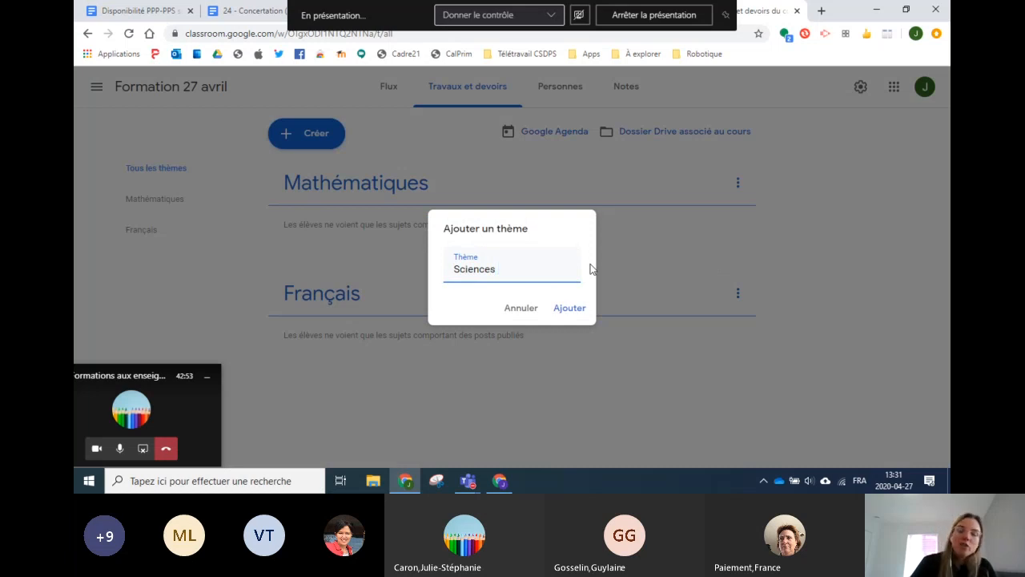
{"action": "left_click", "coordinate": [570, 315]}
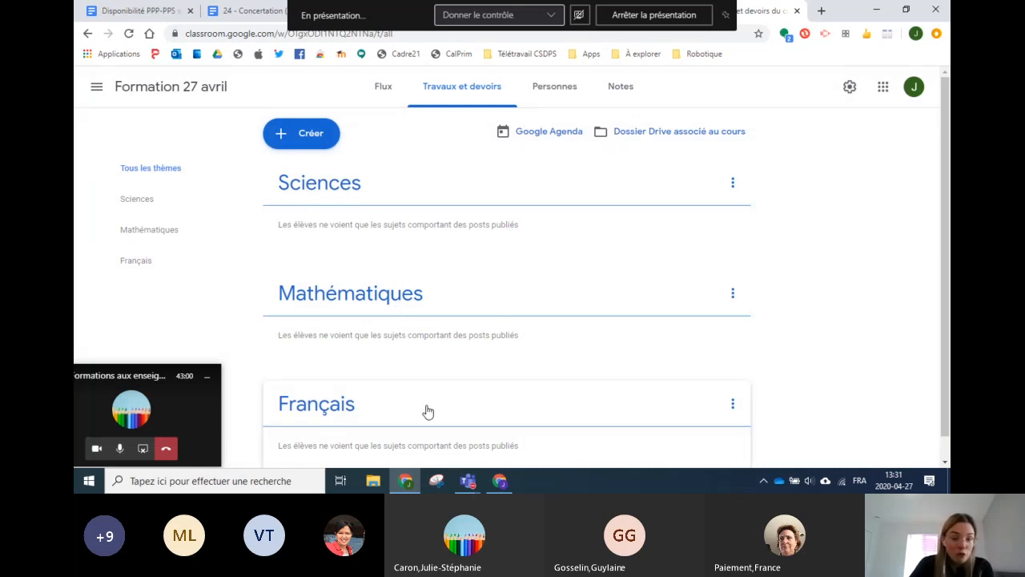
Step: Move Mathématiques above Sciences, then back below it, using the topic's options menu
{"action": "scroll", "coordinate": [400, 382], "scroll_direction": "down", "scroll_amount": 1}
{"action": "scroll", "coordinate": [402, 380], "scroll_direction": "up", "scroll_amount": 1}
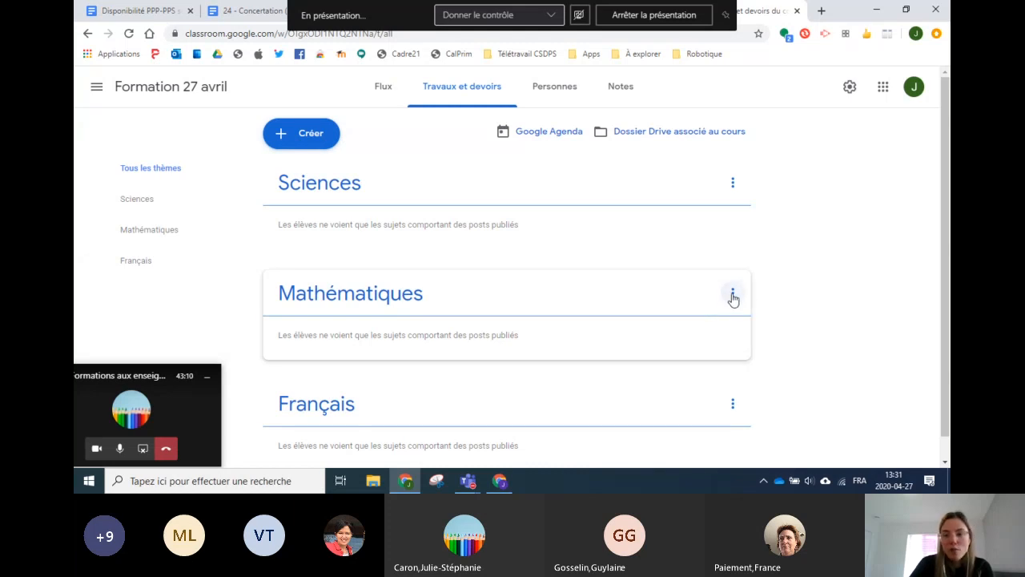
{"action": "left_click", "coordinate": [732, 295]}
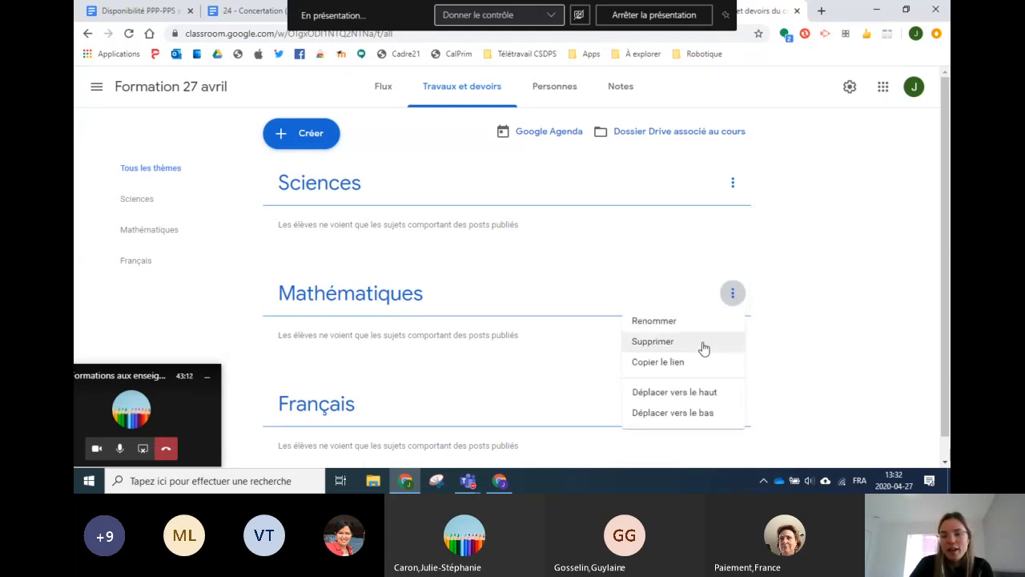
{"action": "left_click", "coordinate": [671, 398]}
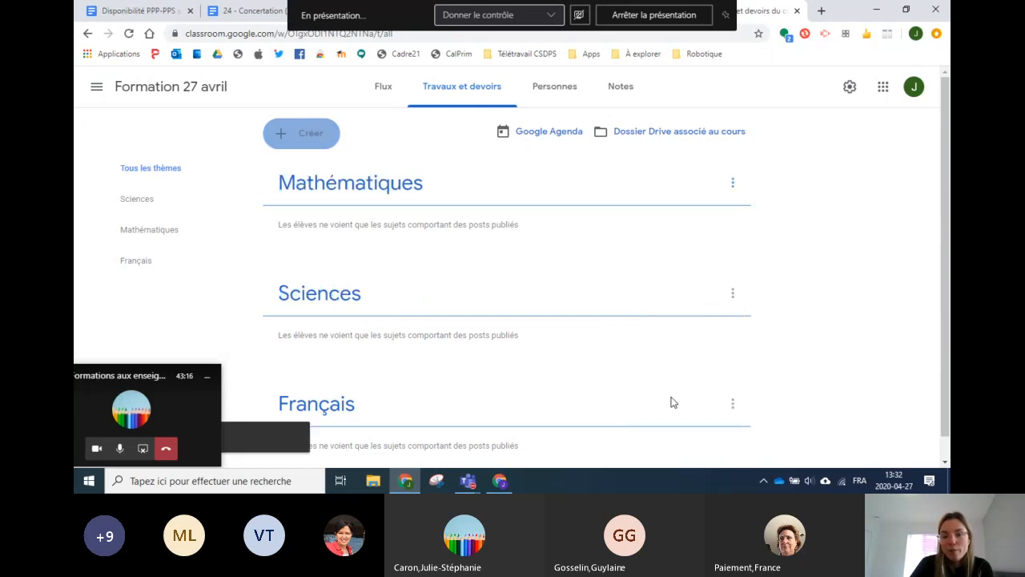
{"action": "left_click", "coordinate": [732, 182]}
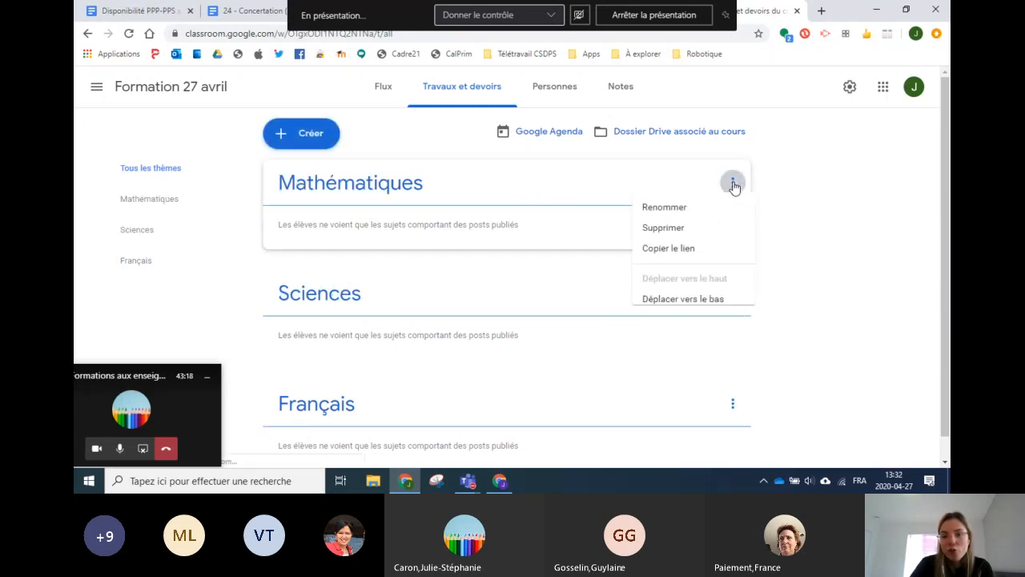
{"action": "left_click", "coordinate": [680, 303]}
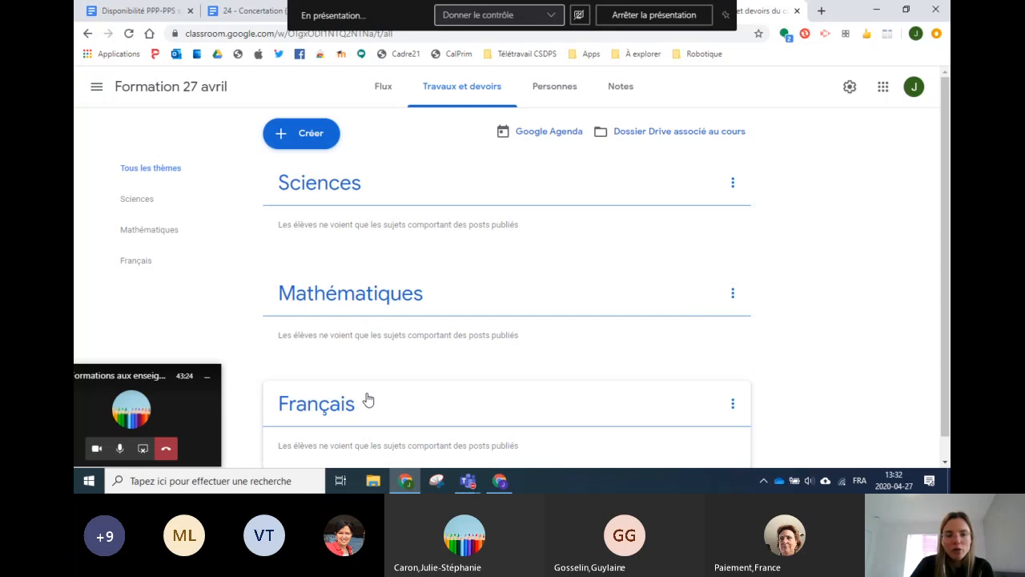
Step: Drag the topic cards into the order Français, Sciences, Mathématiques
{"action": "left_click_drag", "start_coordinate": [332, 414], "coordinate": [371, 178]}
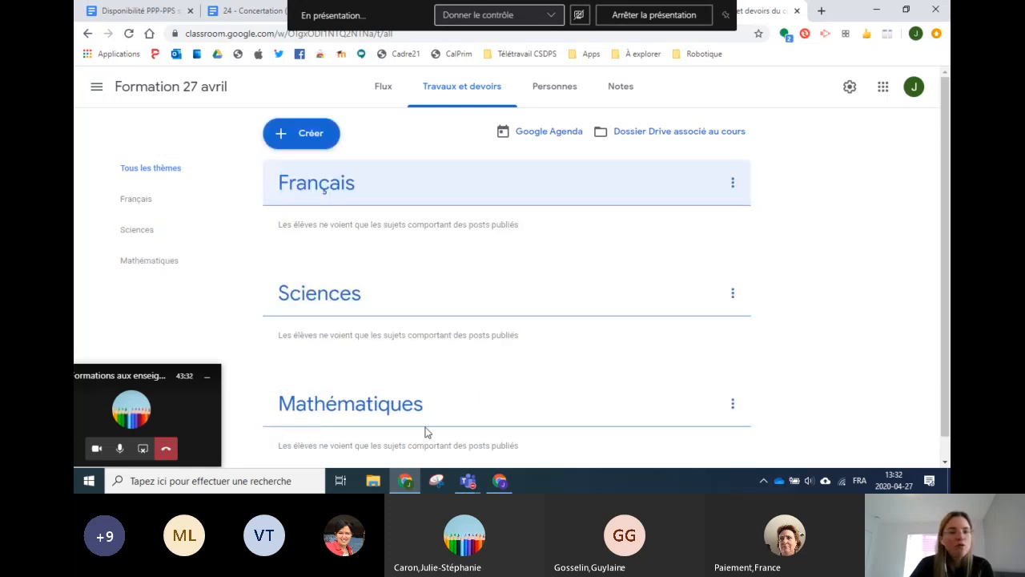
{"action": "left_click_drag", "start_coordinate": [350, 309], "coordinate": [347, 182]}
{"action": "left_click_drag", "start_coordinate": [348, 293], "coordinate": [350, 165]}
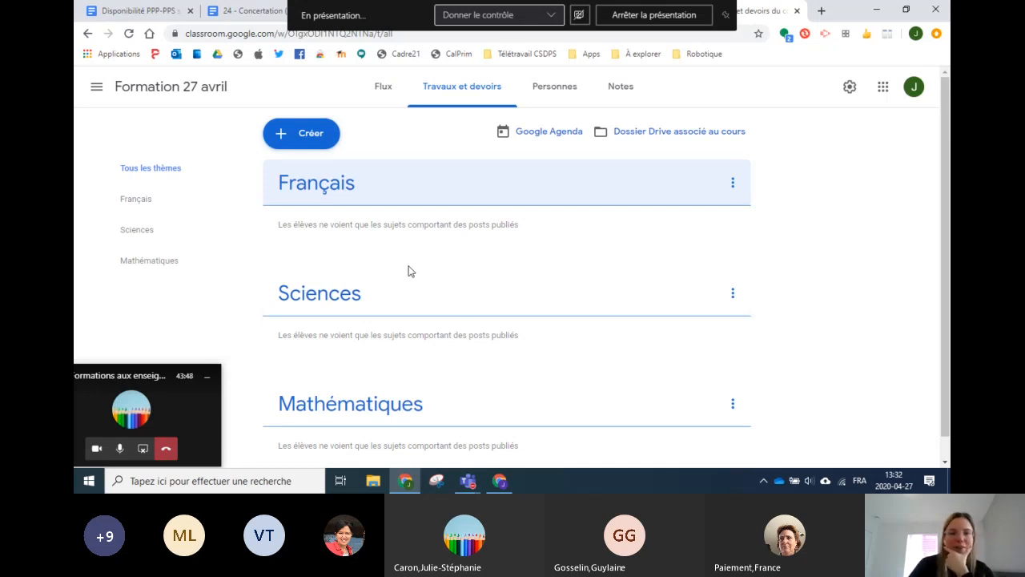
Step: Choose Devoir from the Créer menu to open a blank assignment form
{"action": "left_click", "coordinate": [305, 135]}
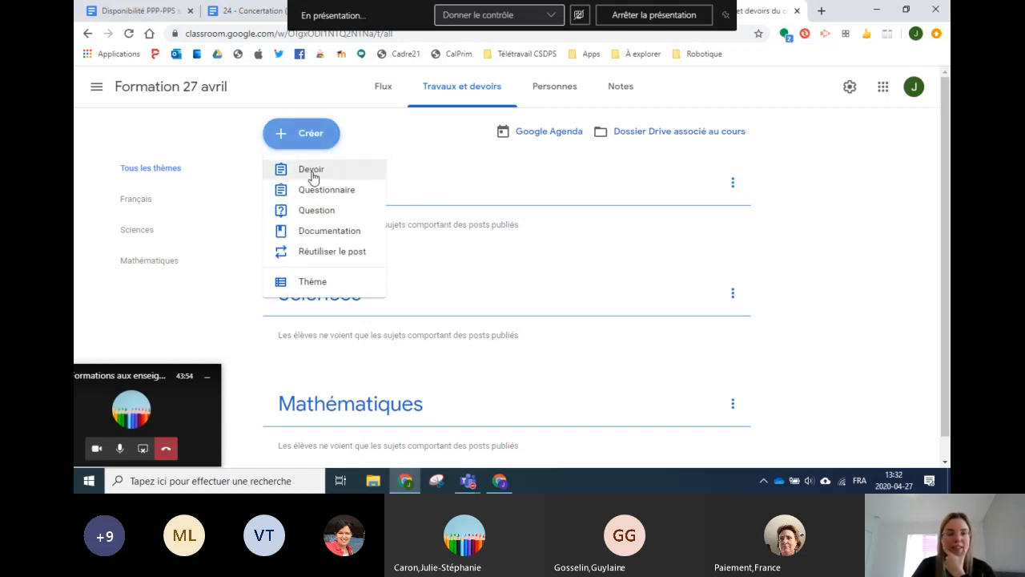
{"action": "left_click", "coordinate": [312, 173]}
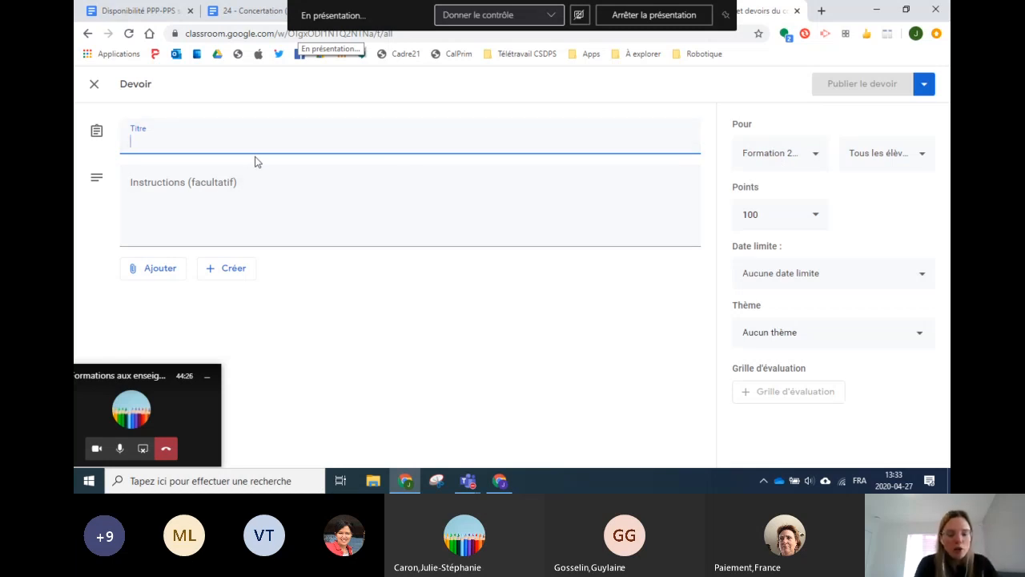
Step: Title the assignment 'Ta fin de semaine' with instructions 'Explique-moi ce que tu as fait en fin de semaine en utilisant des phrases complexes'
{"action": "type", "text": "Ta fin de semaine"}
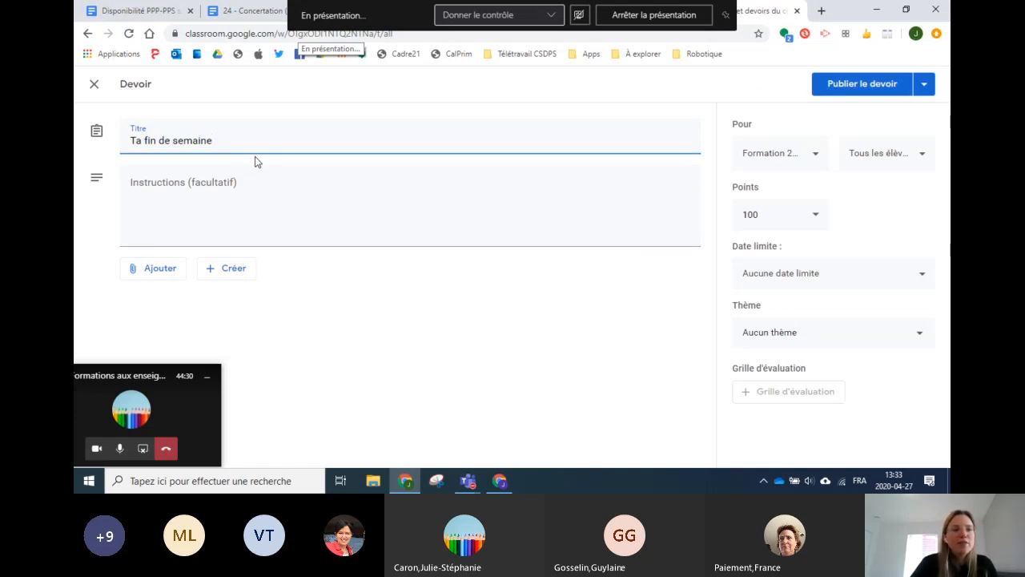
{"action": "left_click", "coordinate": [228, 187]}
{"action": "type", "text": "Explqiue"}
{"action": "key", "text": "BackSpace"}
{"action": "key", "text": "BackSpace"}
{"action": "key", "text": "BackSpace"}
{"action": "key", "text": "BackSpace"}
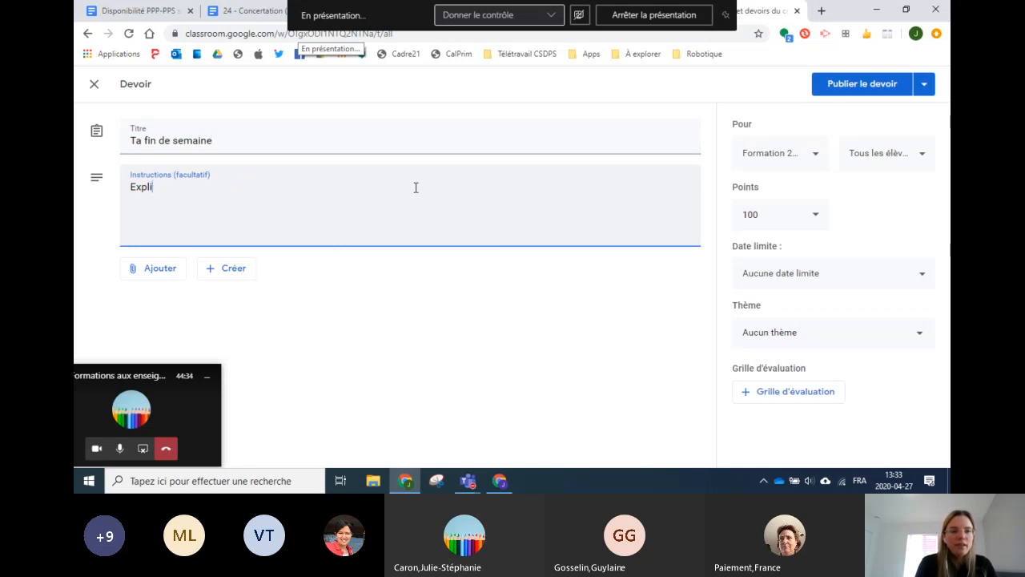
{"action": "type", "text": "ique-moi ce que tu as fait en fin de se"}
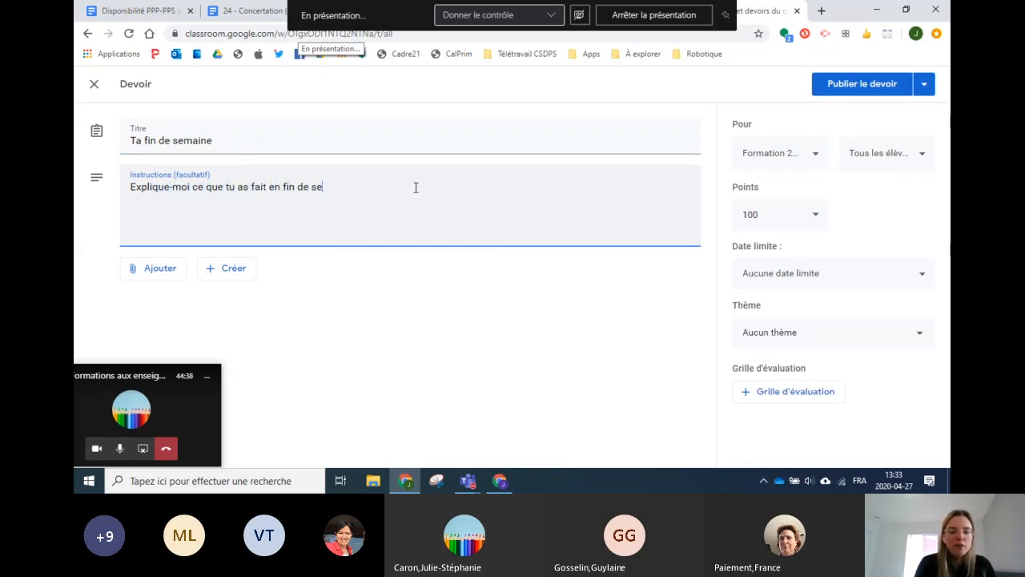
{"action": "type", "text": "maine en utilisant des phrases complexes."}
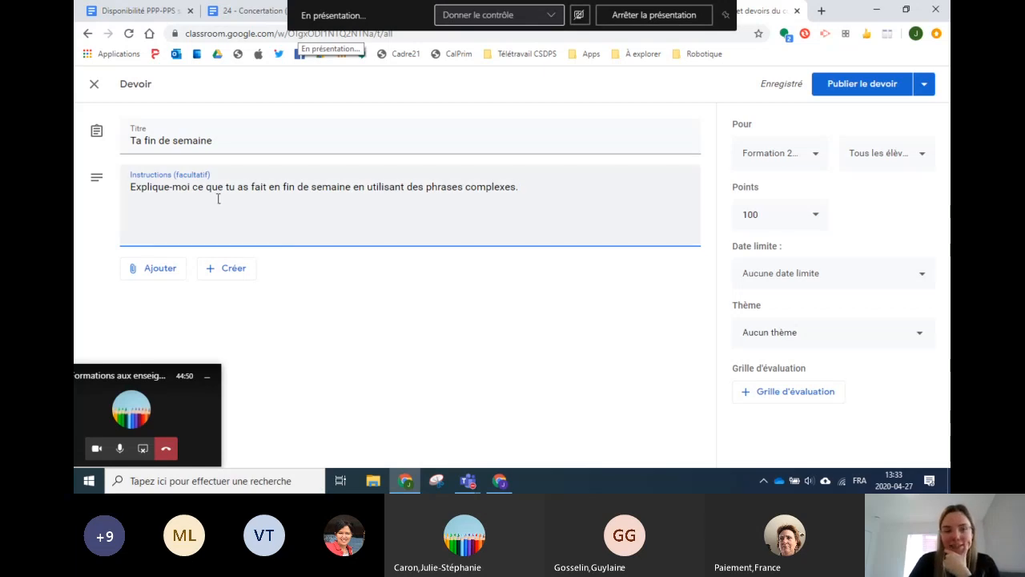
{"action": "left_click_drag", "start_coordinate": [521, 192], "coordinate": [410, 197]}
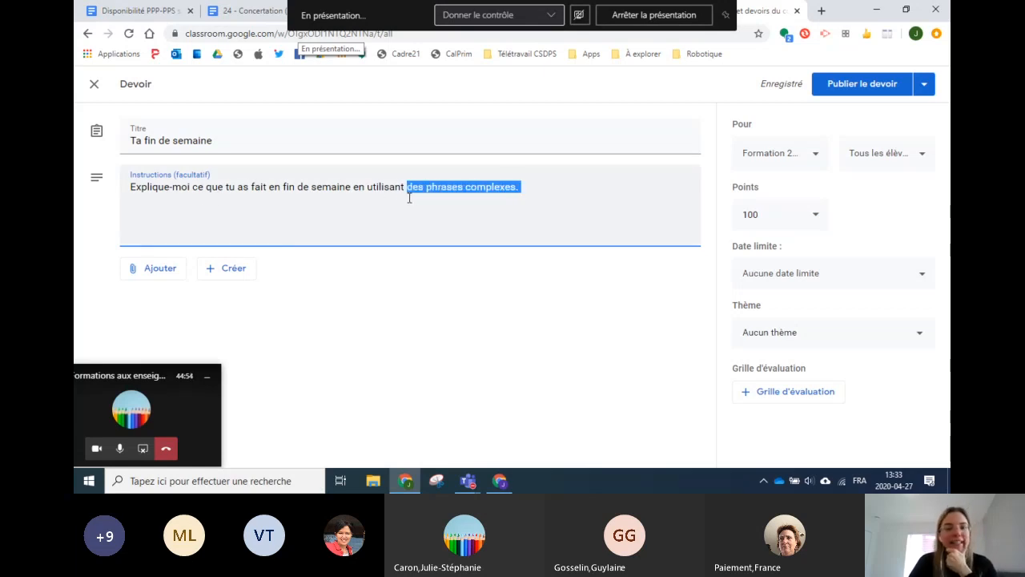
{"action": "left_click", "coordinate": [410, 197]}
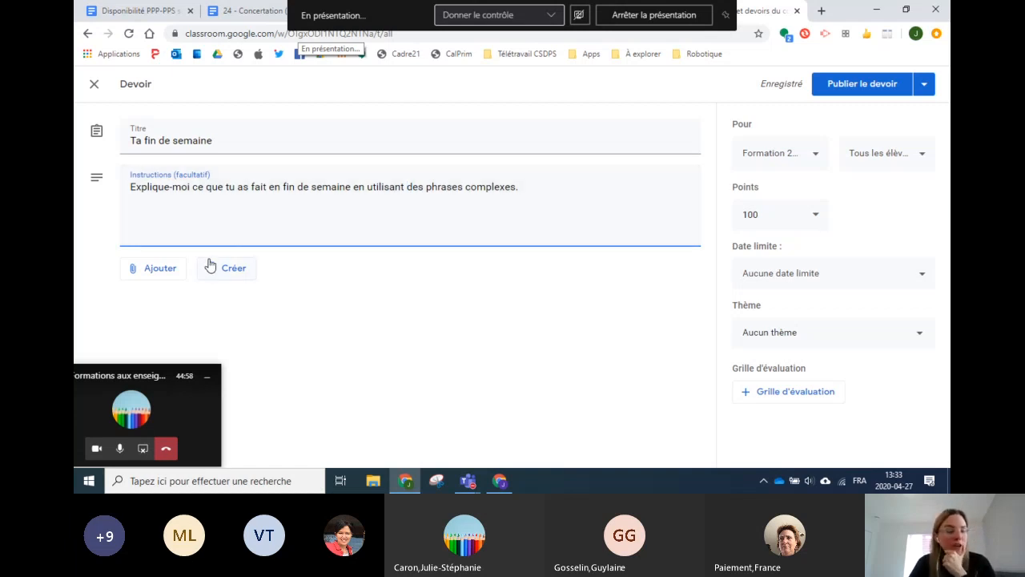
Step: Open the Ajouter menu listing Google Drive, Lien, Fichier and YouTube
{"action": "left_click", "coordinate": [161, 276]}
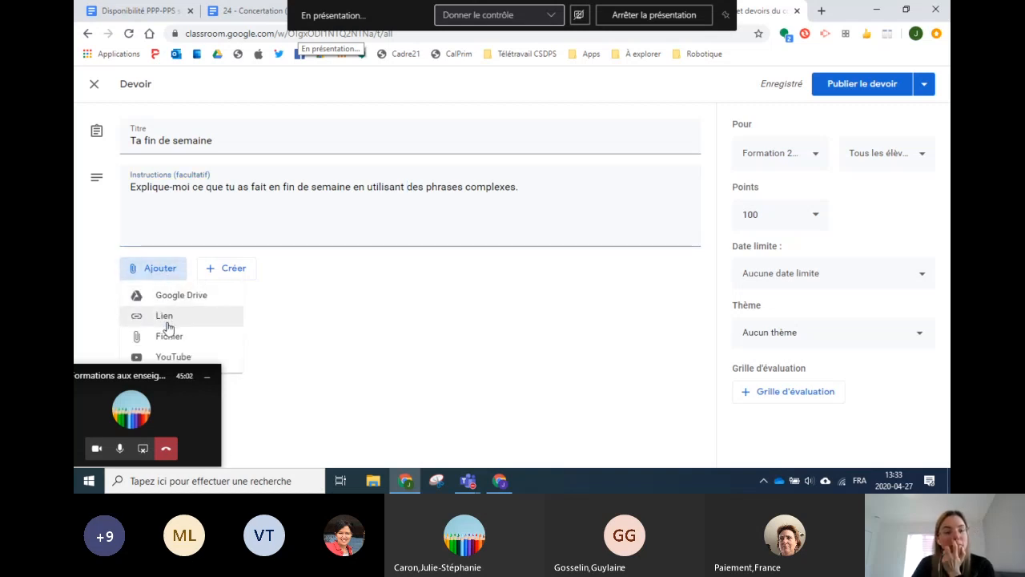
{"action": "left_click_drag", "start_coordinate": [108, 375], "coordinate": [416, 372]}
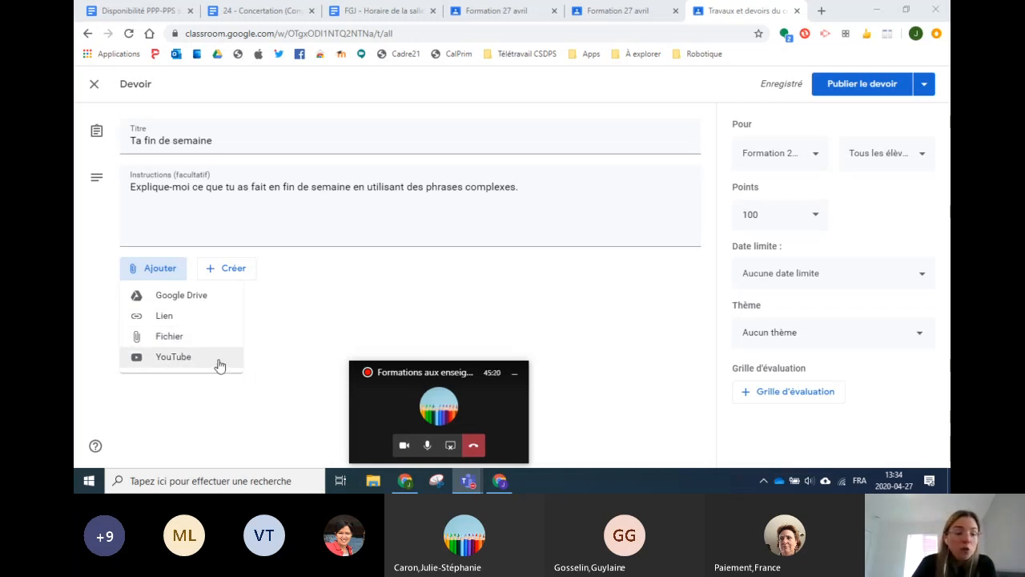
Step: Search YouTube for 'phrase' and attach the video 'Les phrases complexes: analyser les propositions'
{"action": "left_click", "coordinate": [174, 359]}
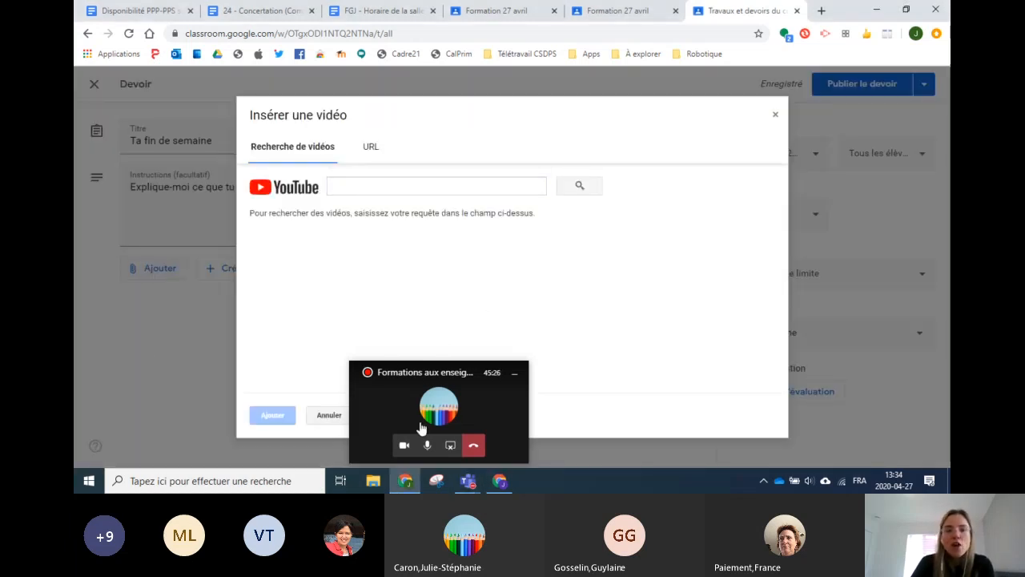
{"action": "left_click_drag", "start_coordinate": [471, 372], "coordinate": [900, 370]}
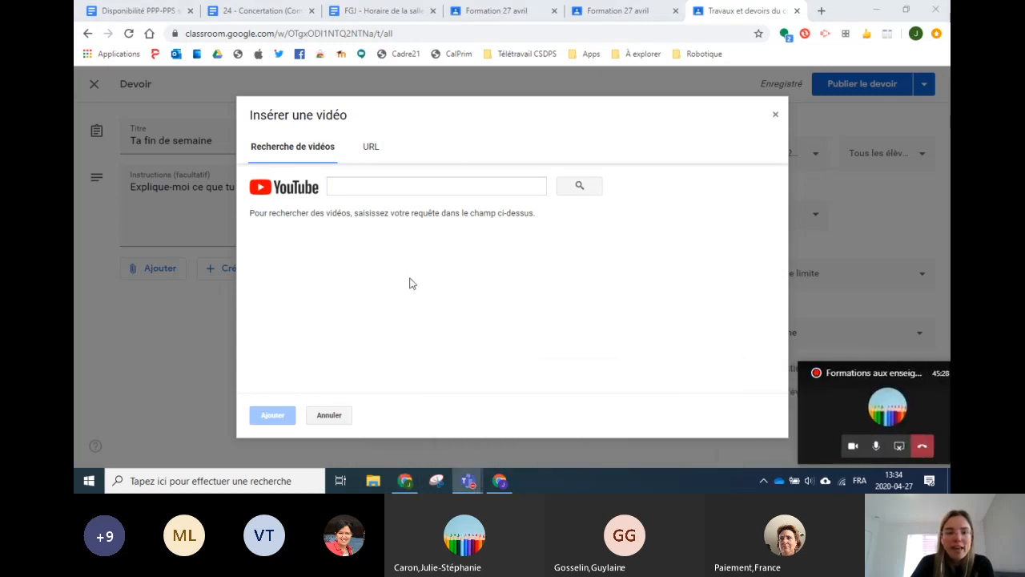
{"action": "left_click", "coordinate": [356, 189]}
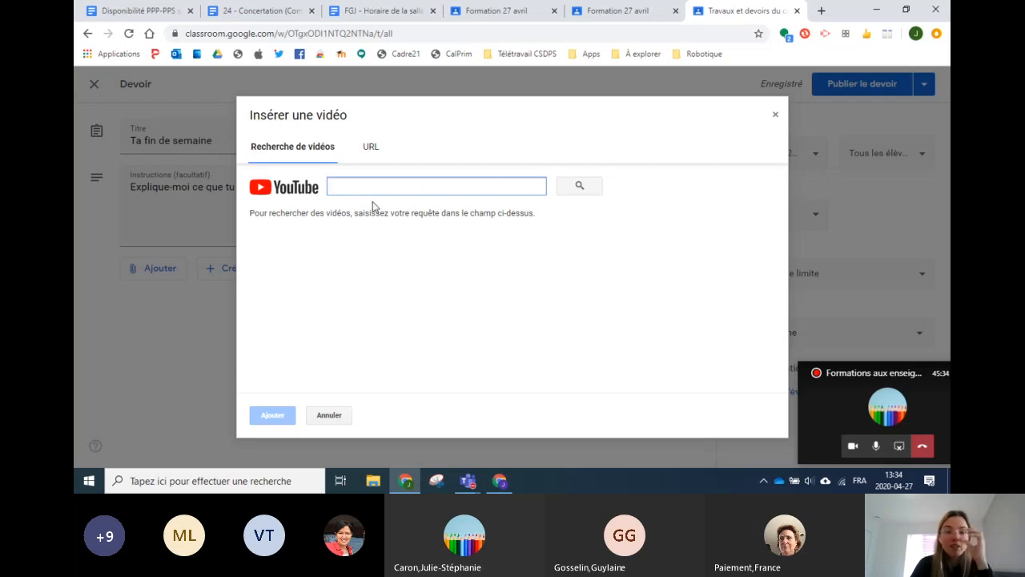
{"action": "left_click", "coordinate": [370, 148]}
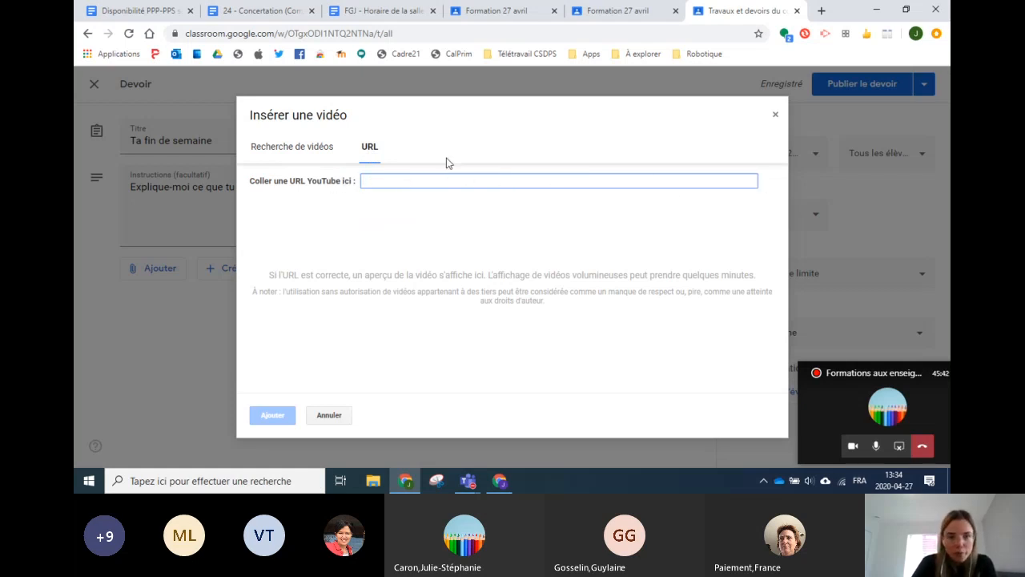
{"action": "left_click", "coordinate": [298, 160]}
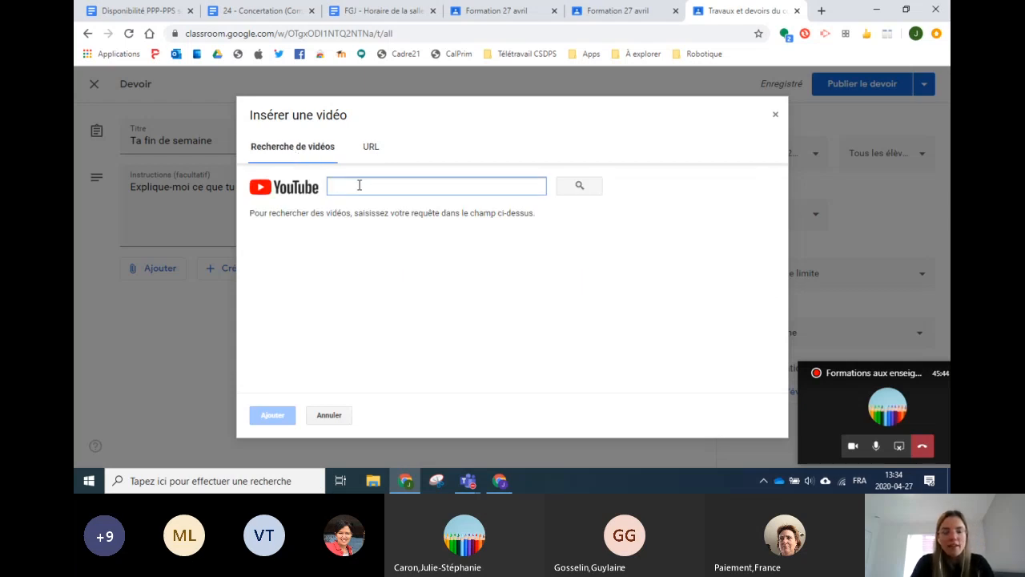
{"action": "type", "text": "phrases complexes"}
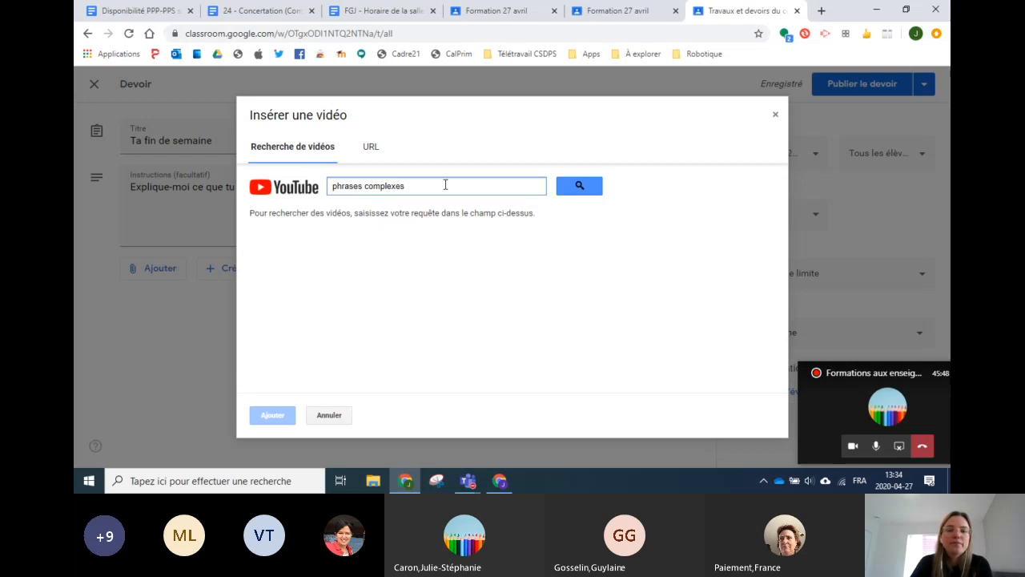
{"action": "left_click", "coordinate": [575, 187]}
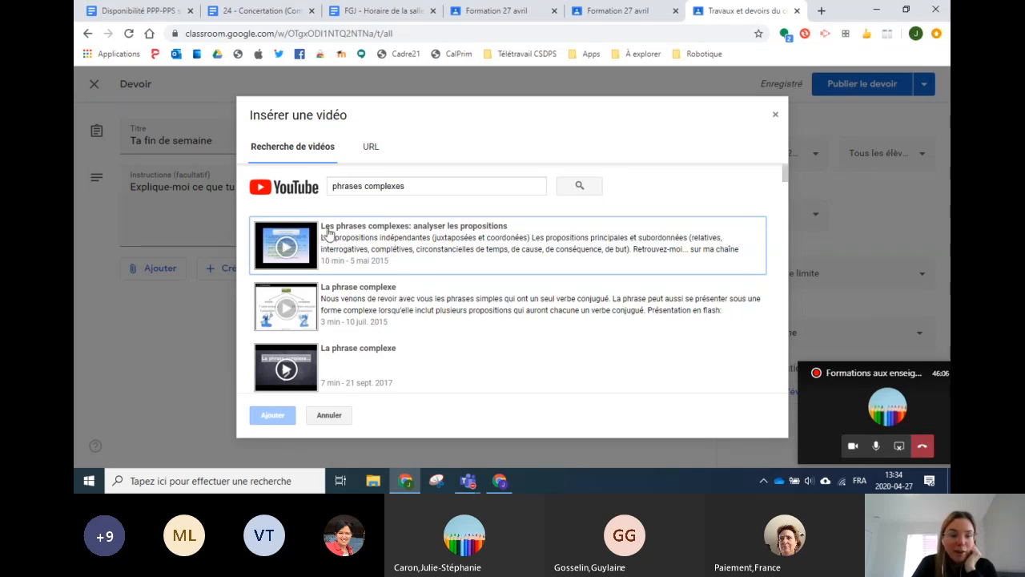
{"action": "left_click", "coordinate": [378, 239]}
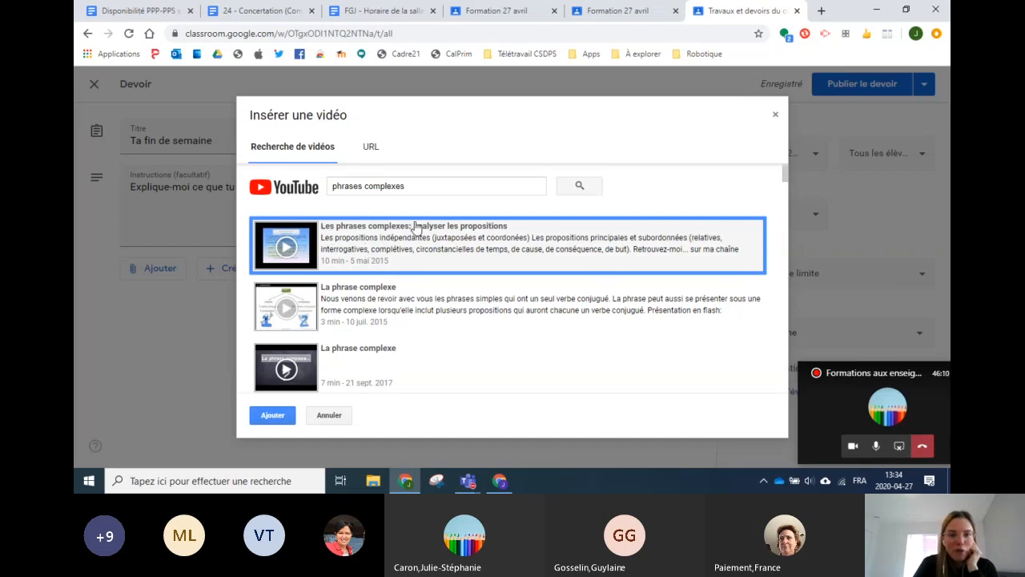
{"action": "left_click", "coordinate": [273, 414]}
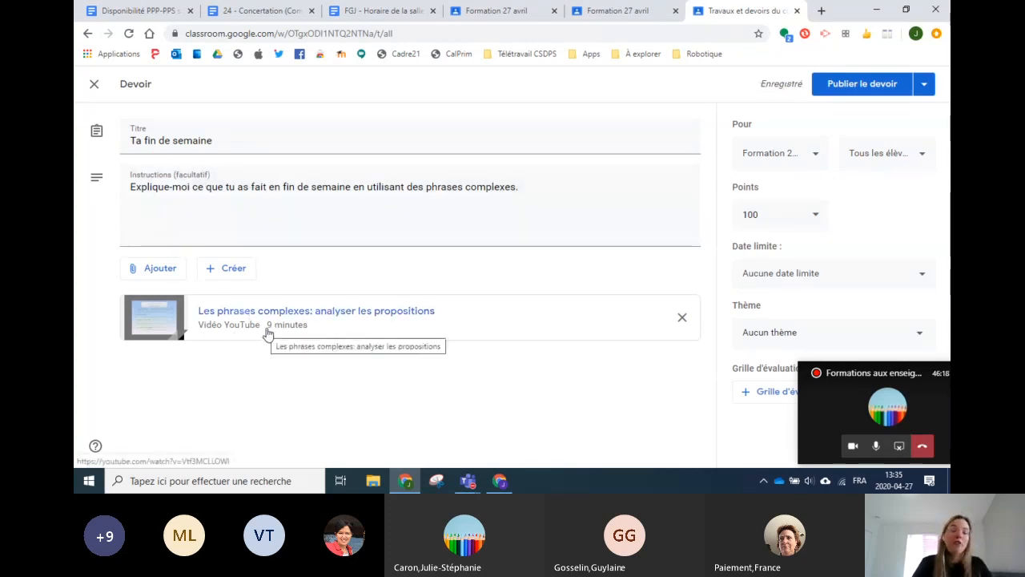
{"action": "left_click", "coordinate": [151, 273]}
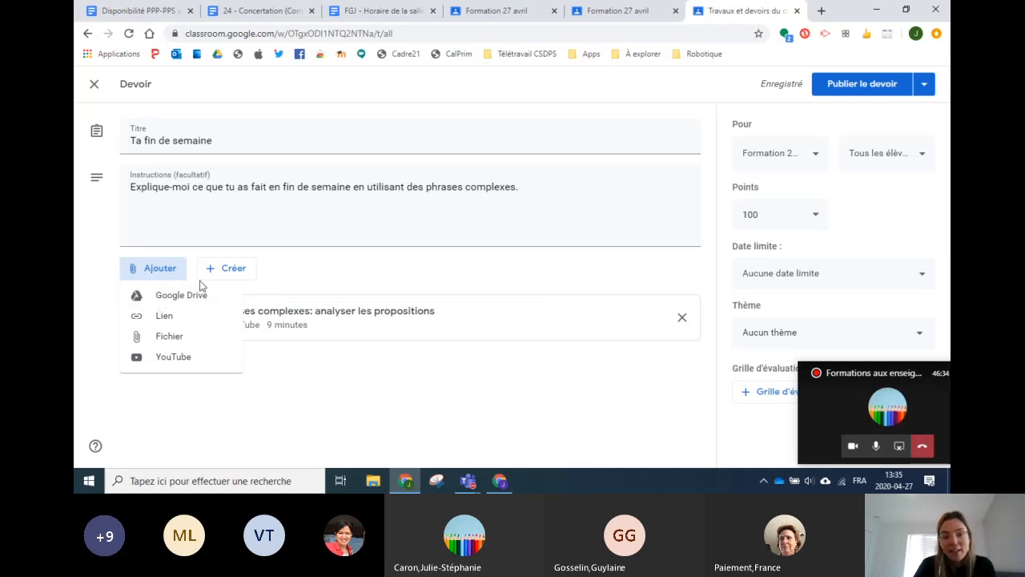
Step: Create a new blank Google Docs file attached to the assignment
{"action": "left_click", "coordinate": [232, 273]}
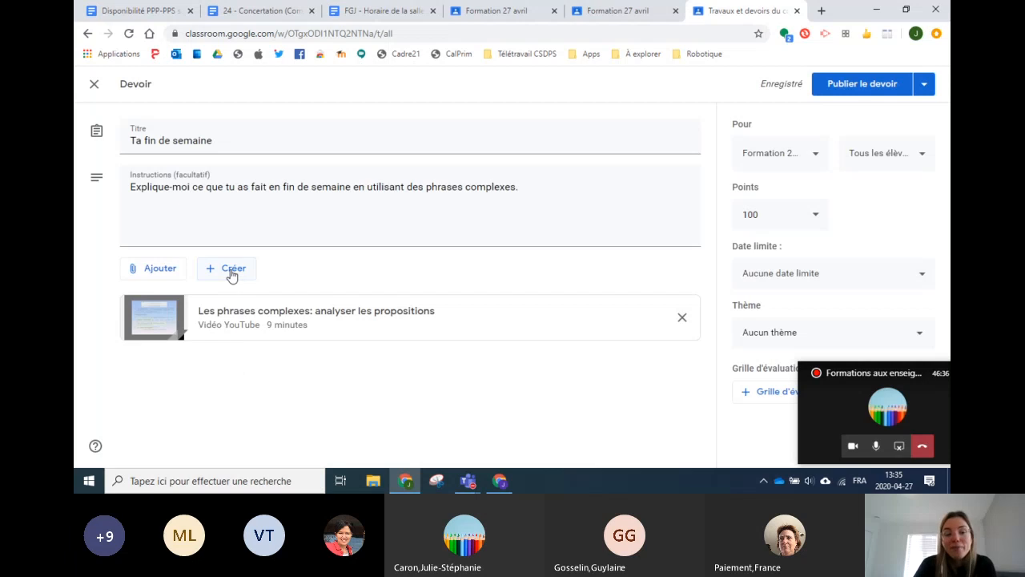
{"action": "left_click", "coordinate": [231, 273]}
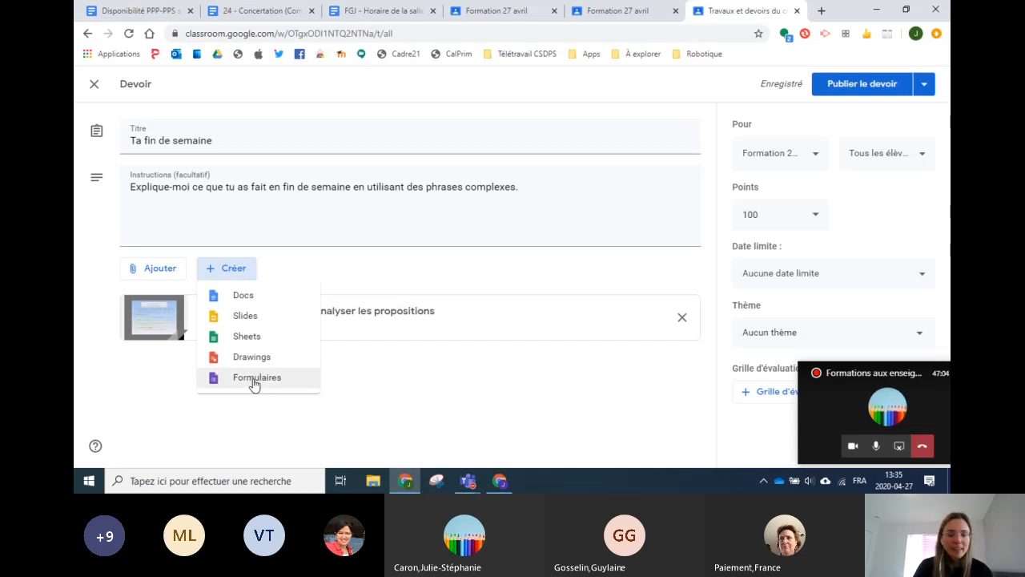
{"action": "left_click", "coordinate": [242, 302]}
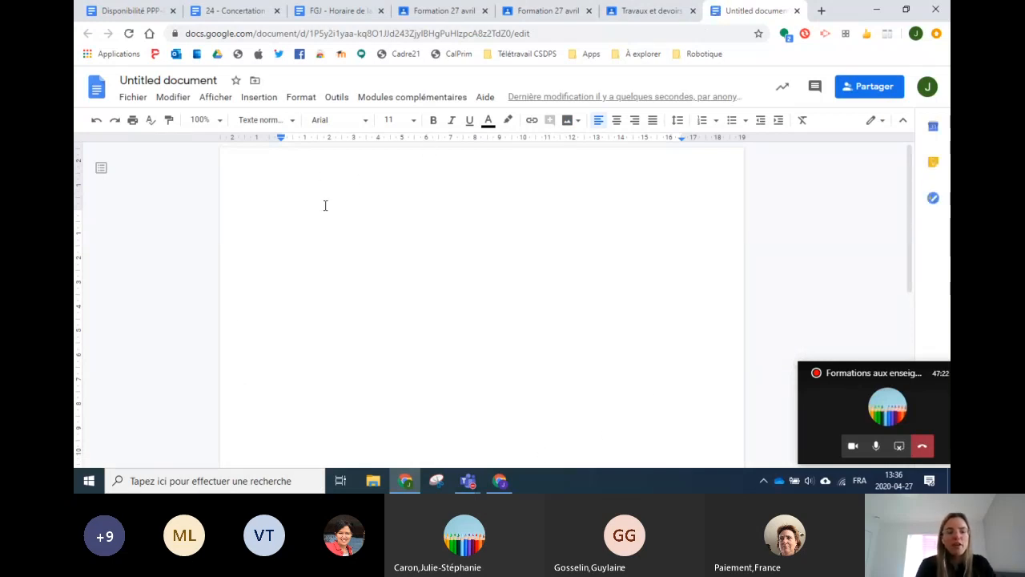
Step: Type the heading 'Ta fin de semaine', name the document 'Ta fin de semaine', and start a 'Réécris…' line
{"action": "type", "text": "Ta fin"}
{"action": "type", "text": "de semaine"}
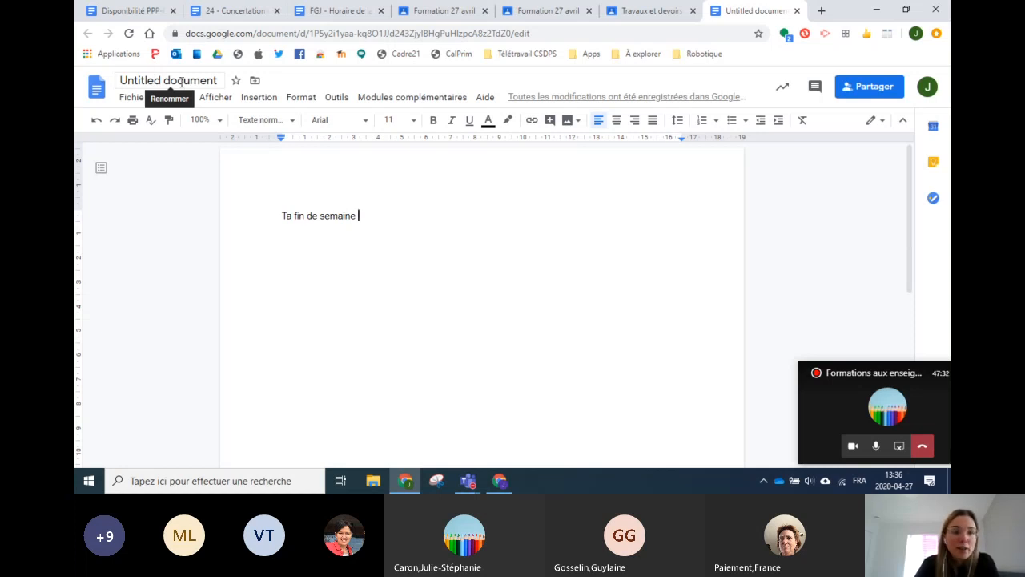
{"action": "left_click", "coordinate": [155, 81]}
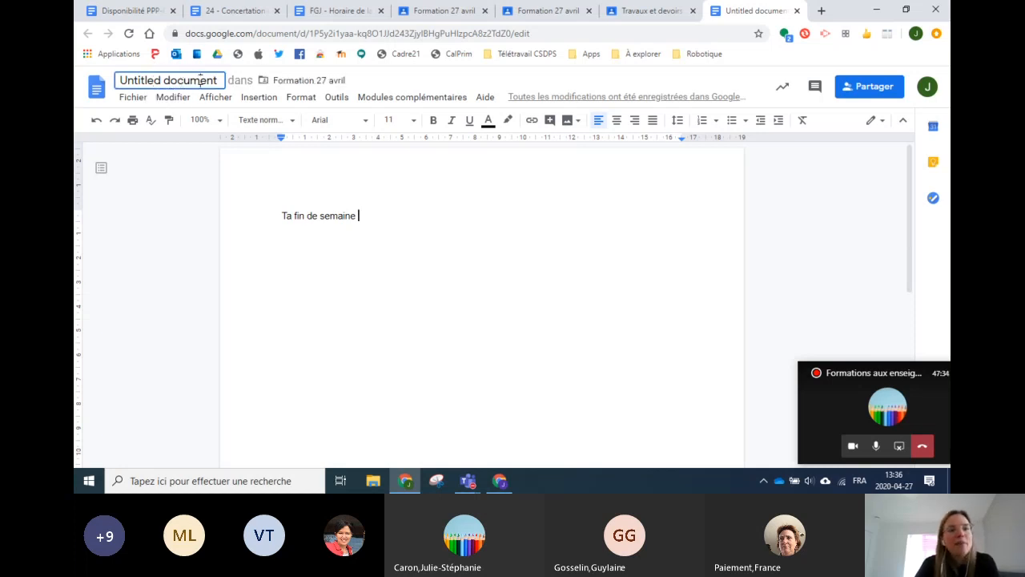
{"action": "left_click_drag", "start_coordinate": [214, 81], "coordinate": [117, 80]}
{"action": "left_click_drag", "start_coordinate": [218, 80], "coordinate": [76, 90]}
{"action": "type", "text": "Ta fin de"}
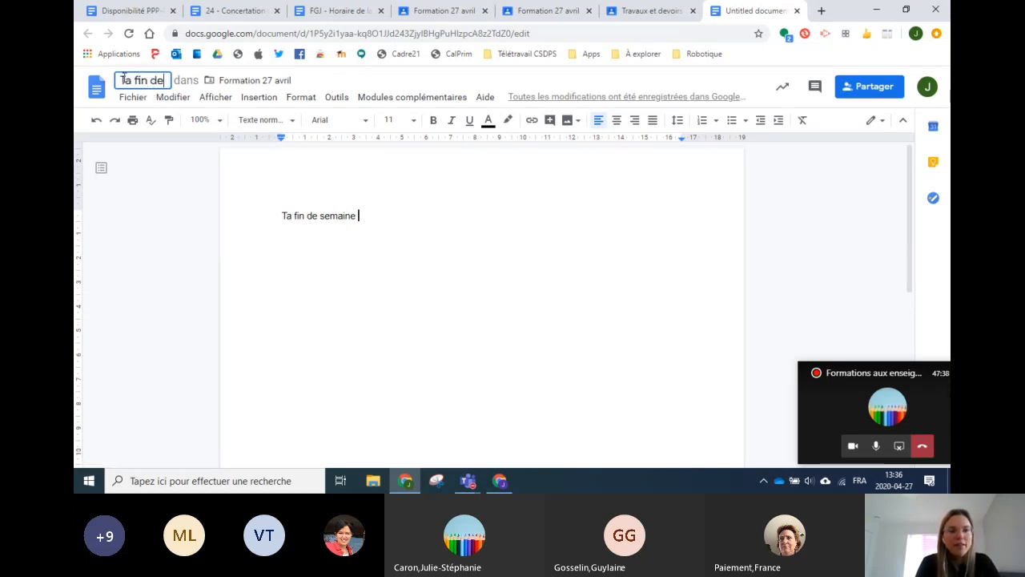
{"action": "type", "text": " semaine"}
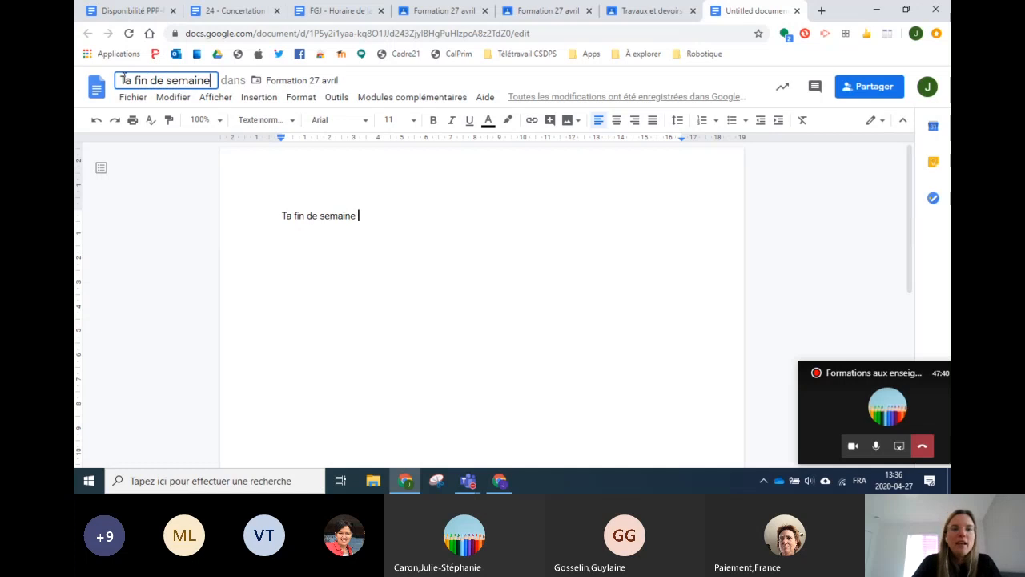
{"action": "left_click", "coordinate": [410, 217]}
{"action": "key", "text": "Return"}
{"action": "type", "text": "Réécris..."}
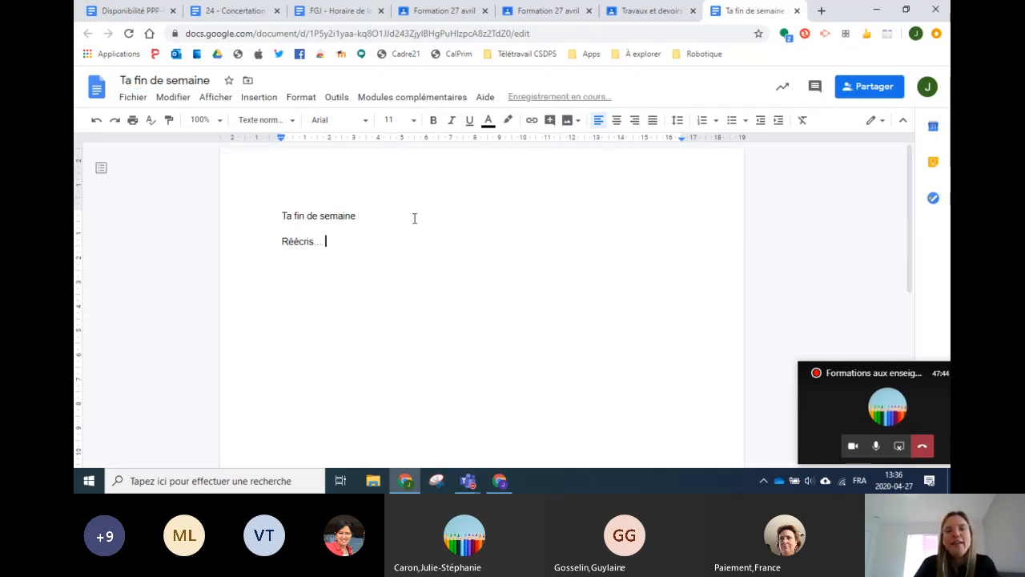
Step: Center the heading, set it to size 18 in a bold display font, and add an empty line
{"action": "left_click", "coordinate": [389, 212]}
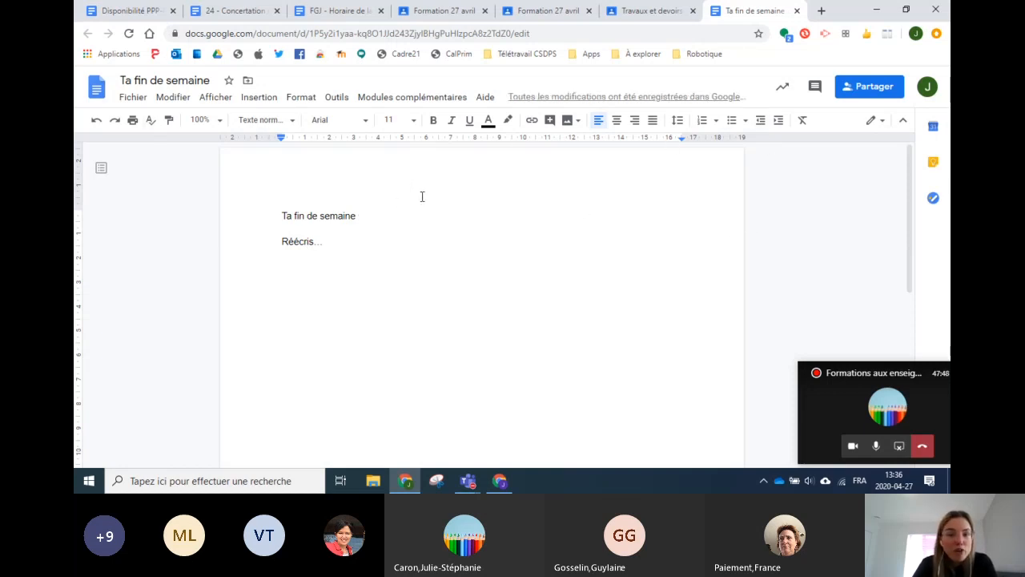
{"action": "left_click_drag", "start_coordinate": [376, 216], "coordinate": [254, 215]}
{"action": "left_click", "coordinate": [617, 120]}
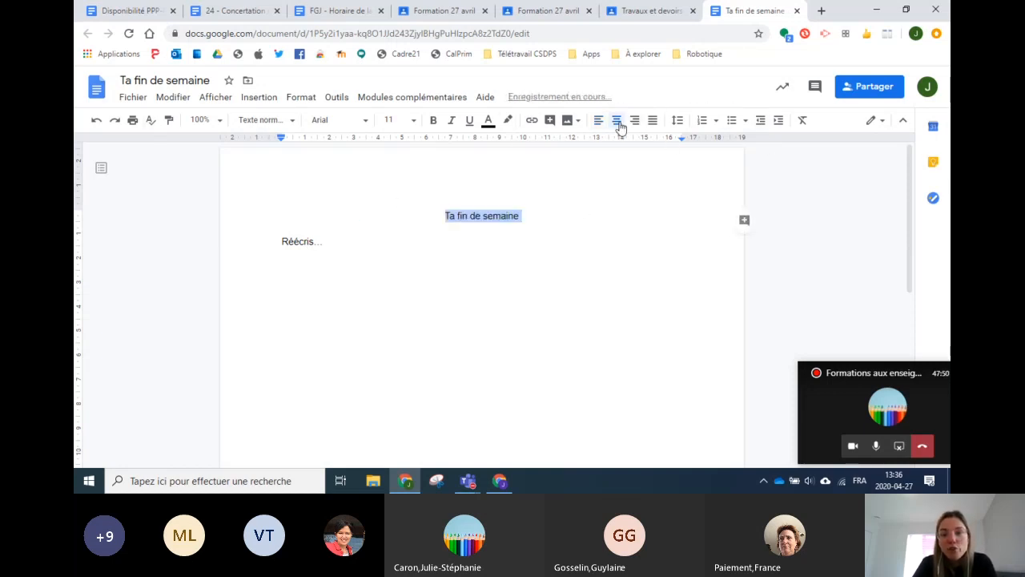
{"action": "left_click", "coordinate": [413, 121]}
{"action": "left_click", "coordinate": [403, 267]}
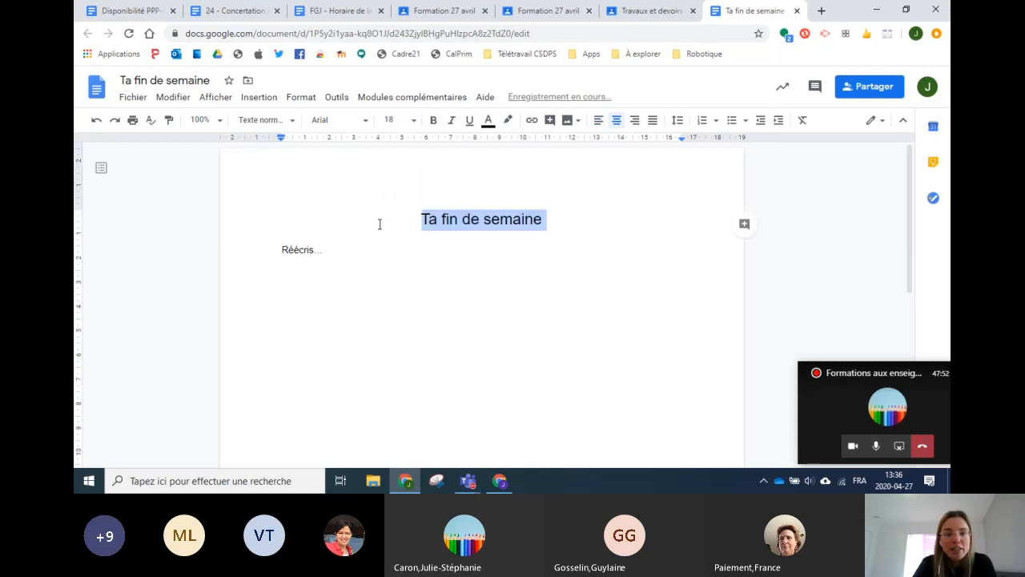
{"action": "left_click", "coordinate": [363, 120]}
{"action": "left_click", "coordinate": [368, 277]}
{"action": "left_click", "coordinate": [430, 291]}
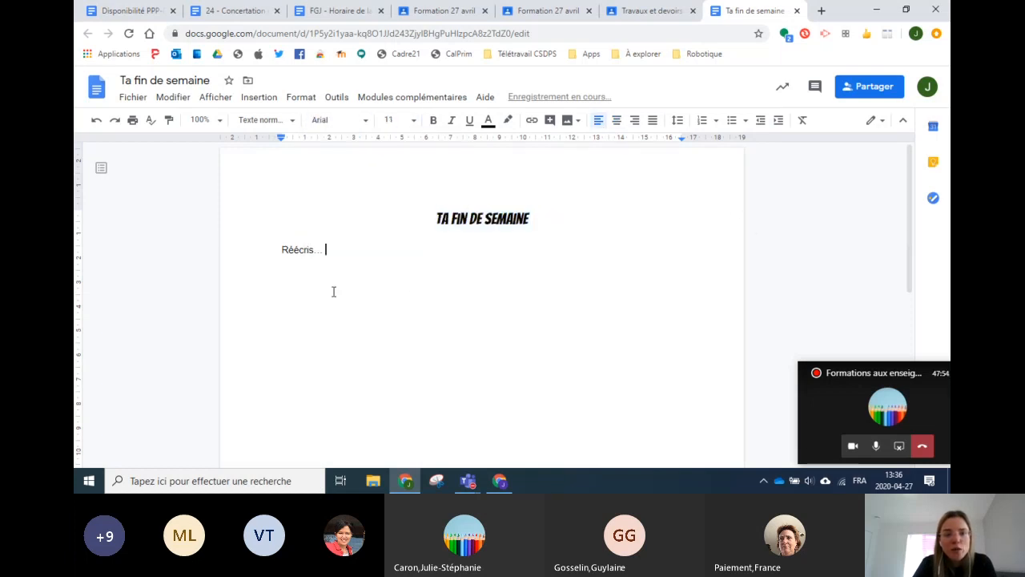
{"action": "key", "text": "Return"}
{"action": "key", "text": "Return"}
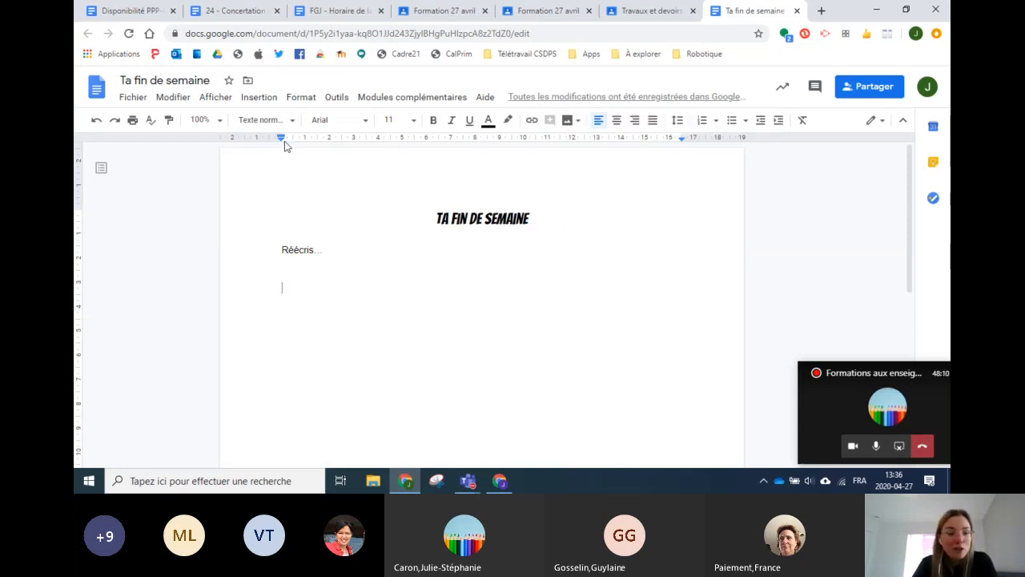
Step: Close the Docs tab and keep the attached document set to 'Consultable par les élèves'
{"action": "left_click", "coordinate": [797, 11]}
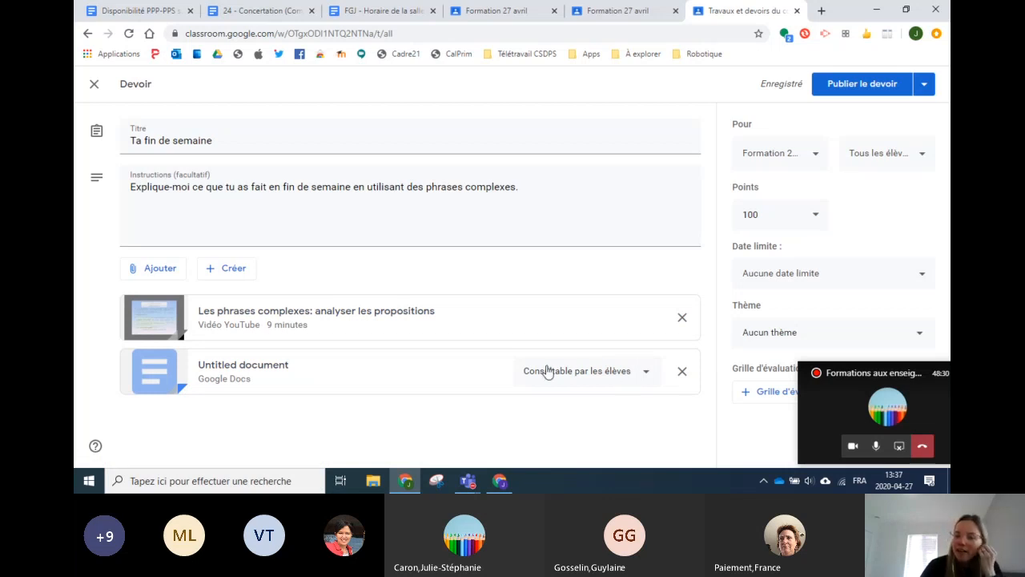
{"action": "left_click", "coordinate": [585, 374]}
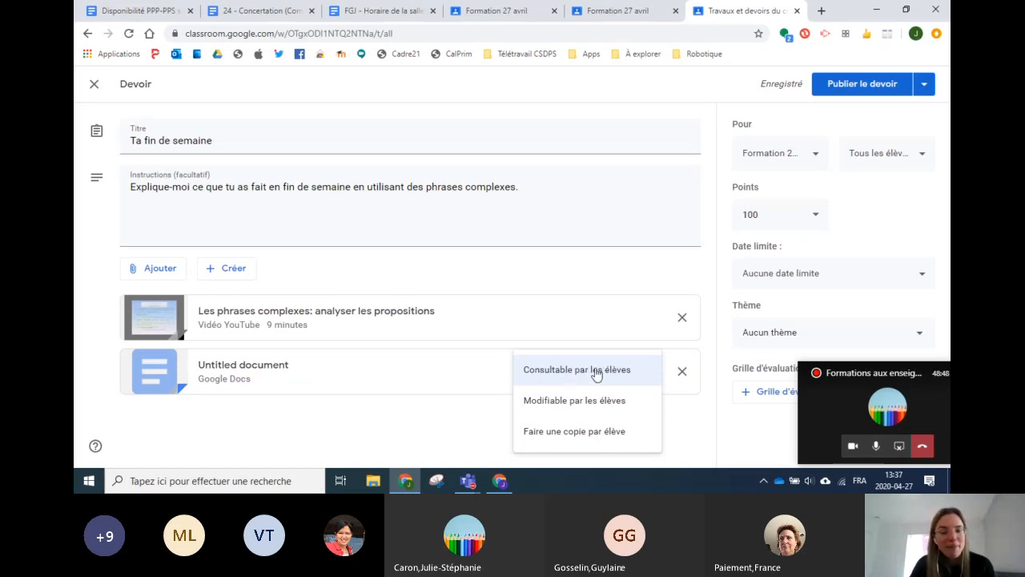
{"action": "left_click", "coordinate": [591, 373]}
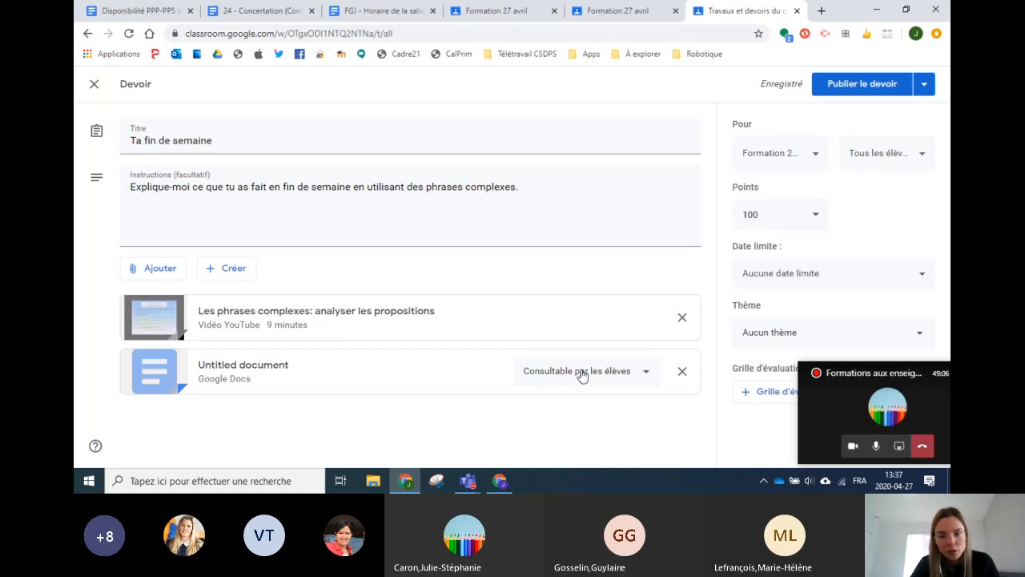
Step: Switch the attached Google Doc's student access to 'Faire une copie par élève'
{"action": "left_click", "coordinate": [583, 373]}
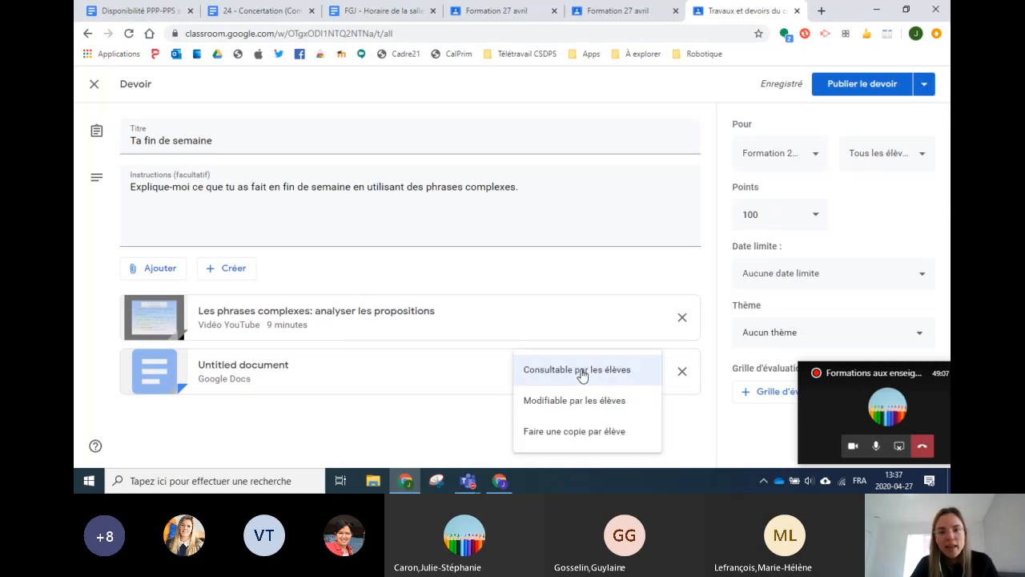
{"action": "left_click", "coordinate": [541, 409]}
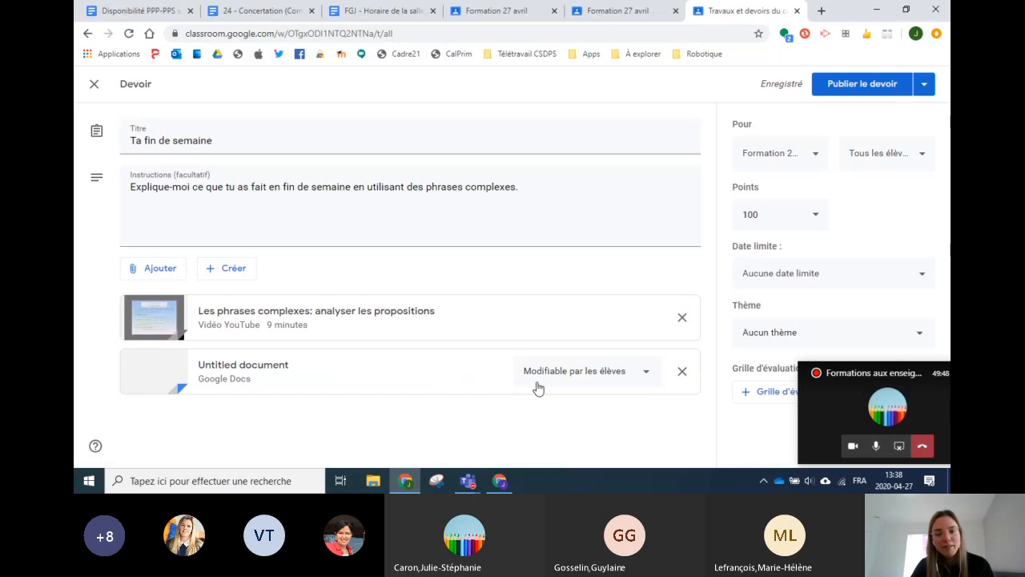
{"action": "left_click", "coordinate": [584, 378]}
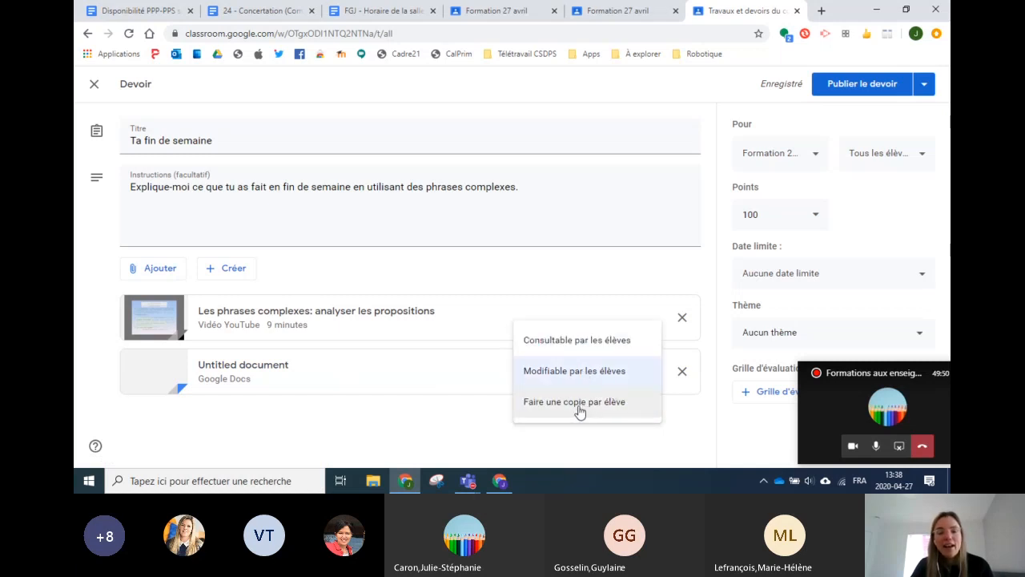
{"action": "left_click", "coordinate": [550, 407]}
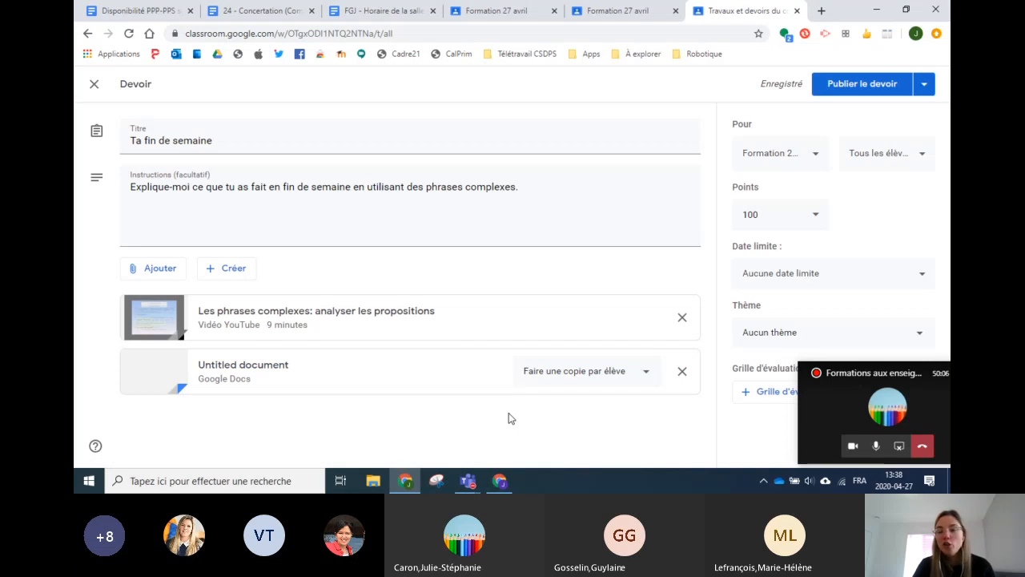
{"action": "left_click", "coordinate": [574, 373]}
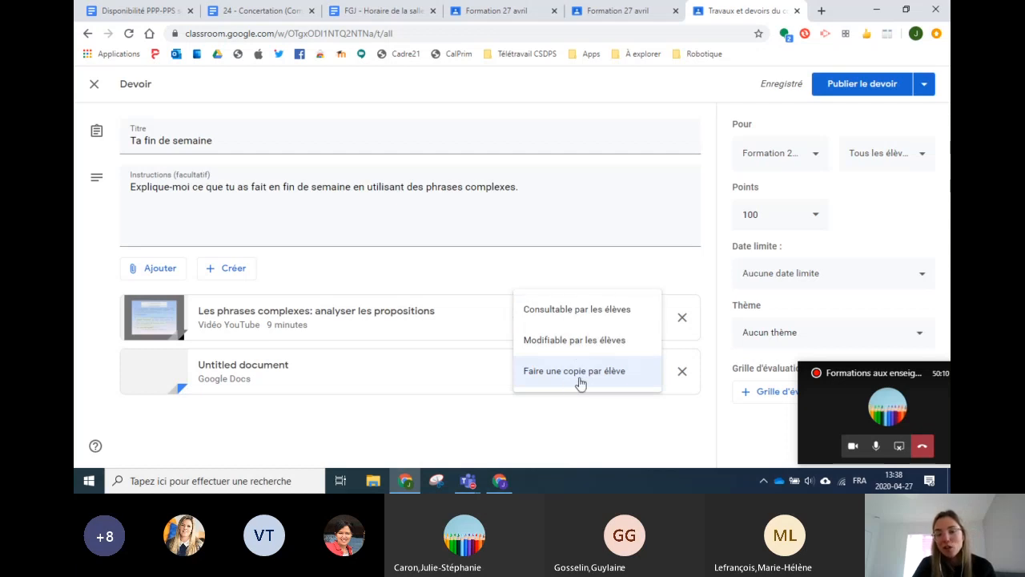
{"action": "left_click", "coordinate": [580, 431]}
{"action": "left_click_drag", "start_coordinate": [899, 372], "coordinate": [184, 377]}
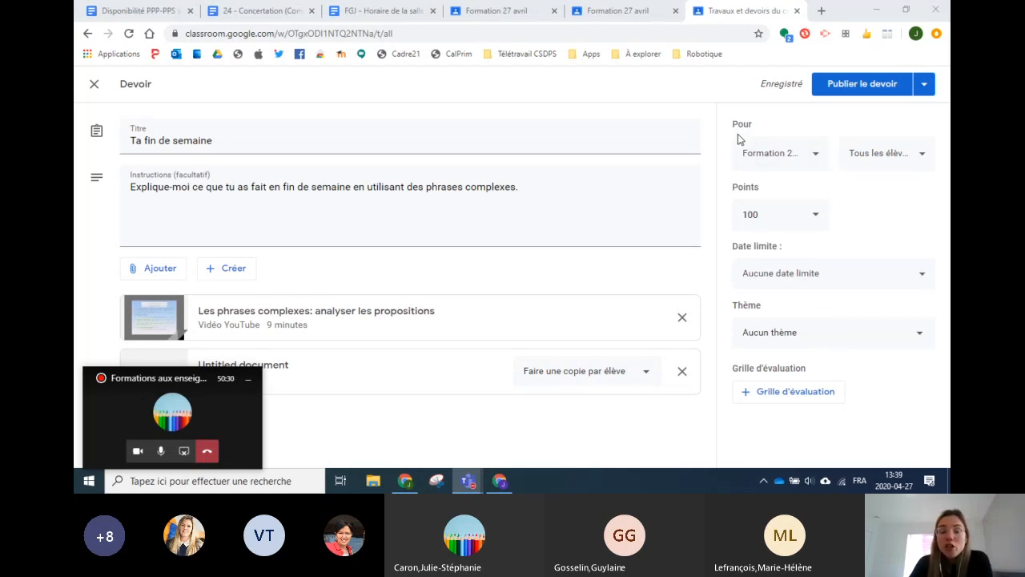
Step: Review the assignment's recipient list, leaving all students selected
{"action": "left_click", "coordinate": [885, 160]}
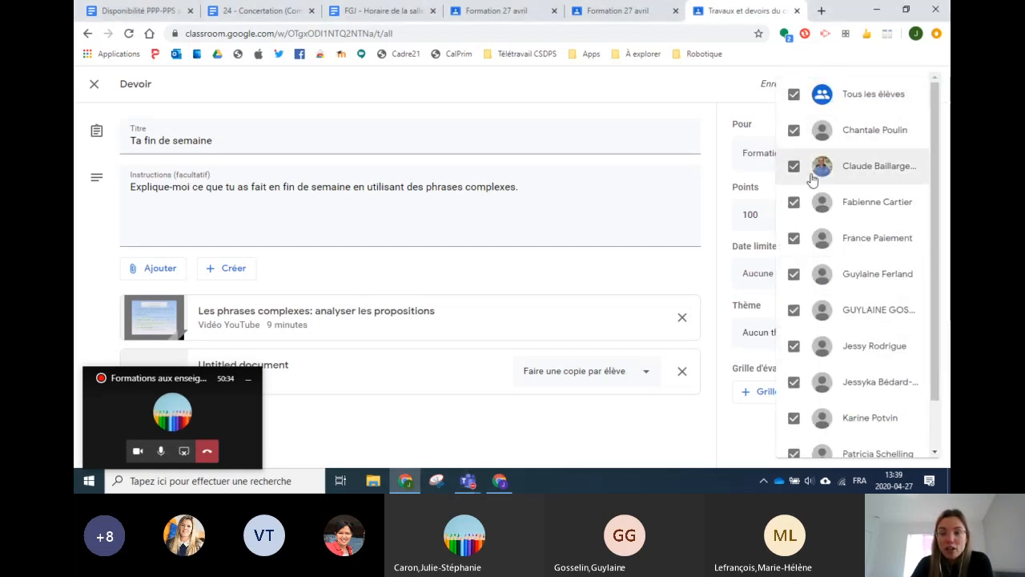
{"action": "left_click", "coordinate": [794, 94]}
{"action": "left_click", "coordinate": [794, 95]}
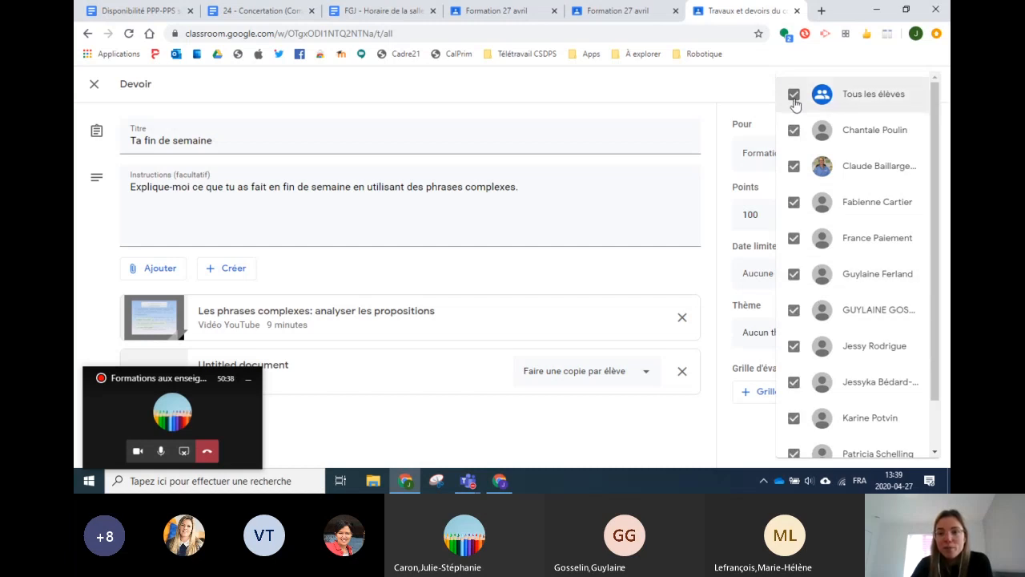
{"action": "left_click", "coordinate": [724, 96]}
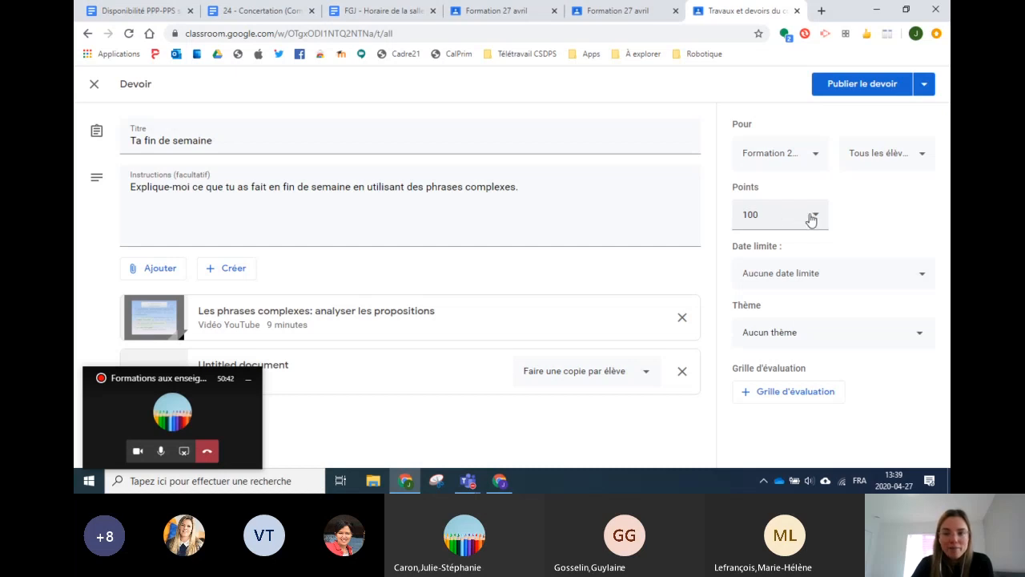
Step: Clear the 100-point value and set the assignment's Points to 'Pas de note'
{"action": "left_click_drag", "start_coordinate": [783, 217], "coordinate": [735, 220]}
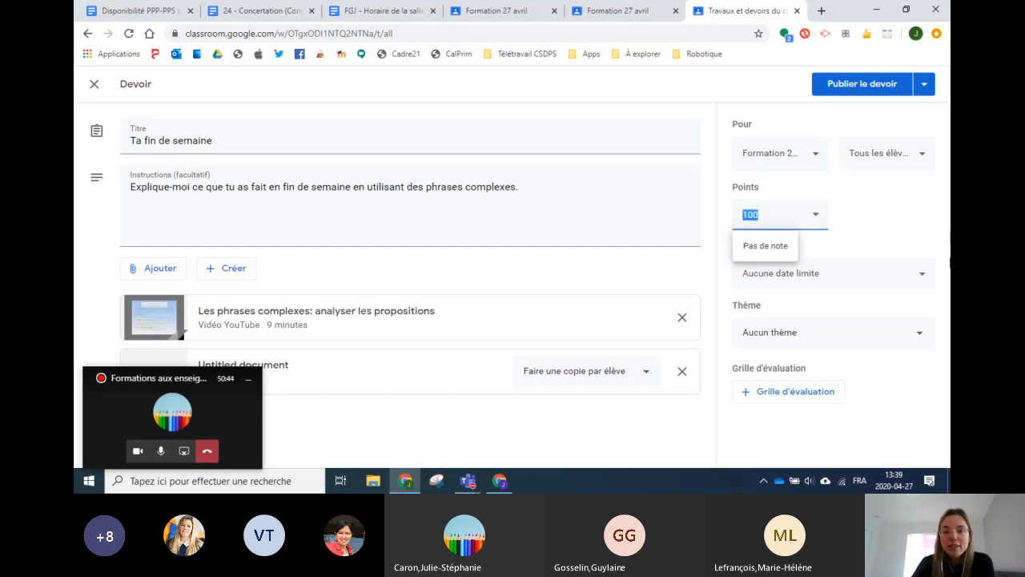
{"action": "key", "text": "BackSpace"}
{"action": "key", "text": "Return"}
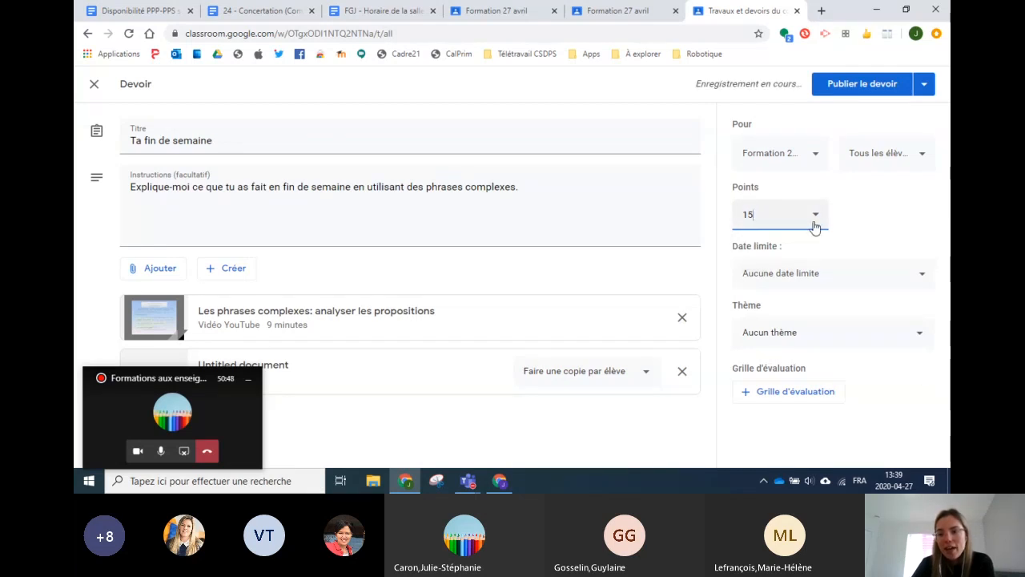
{"action": "left_click", "coordinate": [817, 221]}
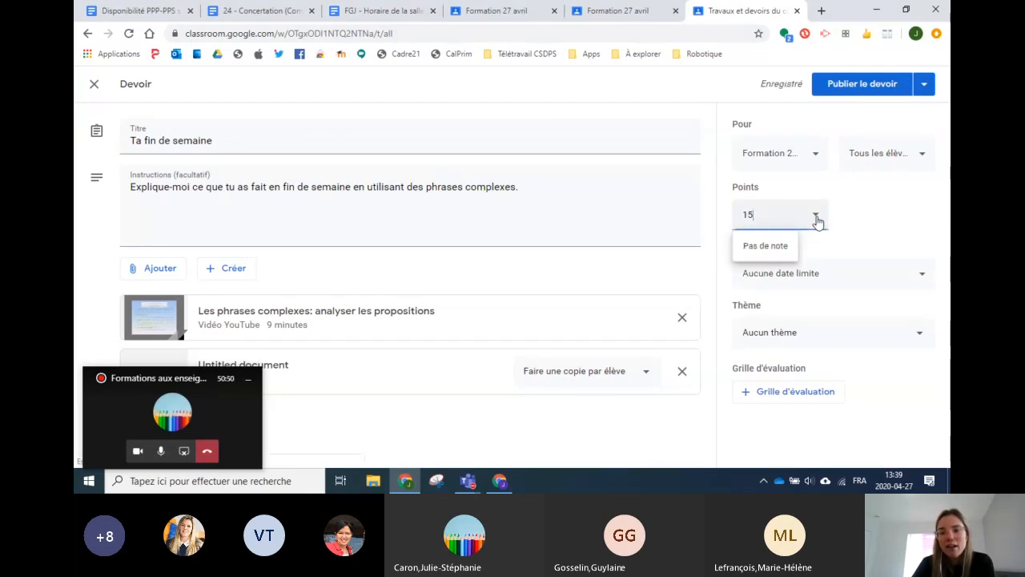
{"action": "left_click", "coordinate": [767, 245]}
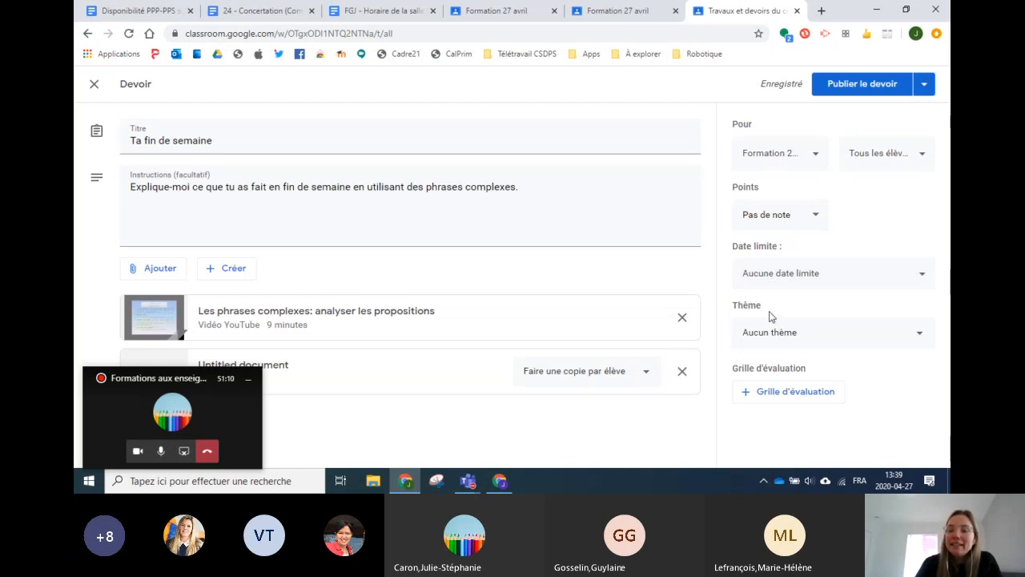
Step: Pick Français in the Thème dropdown for 'Ta fin de semaine'
{"action": "left_click", "coordinate": [768, 338]}
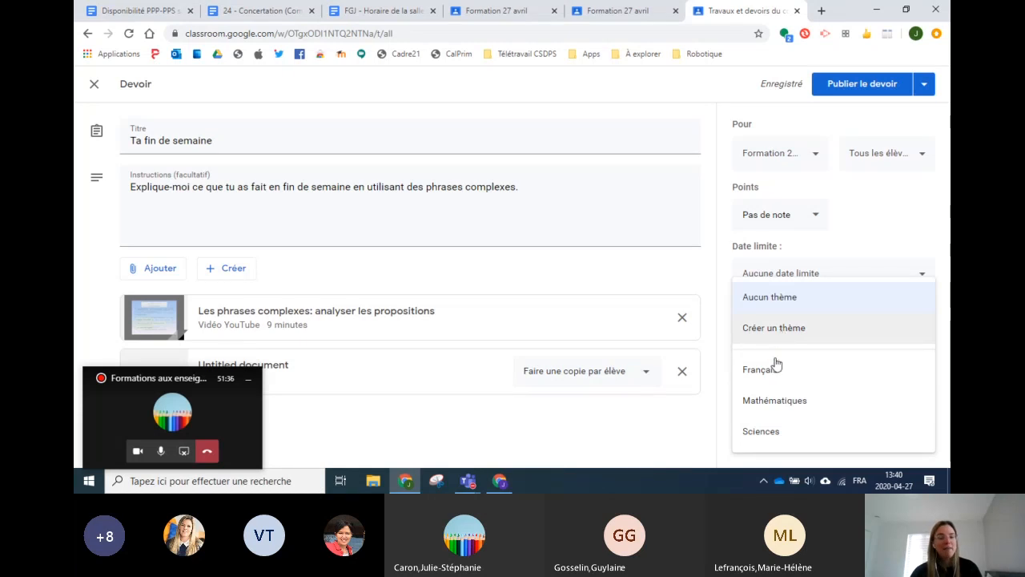
{"action": "left_click", "coordinate": [773, 382]}
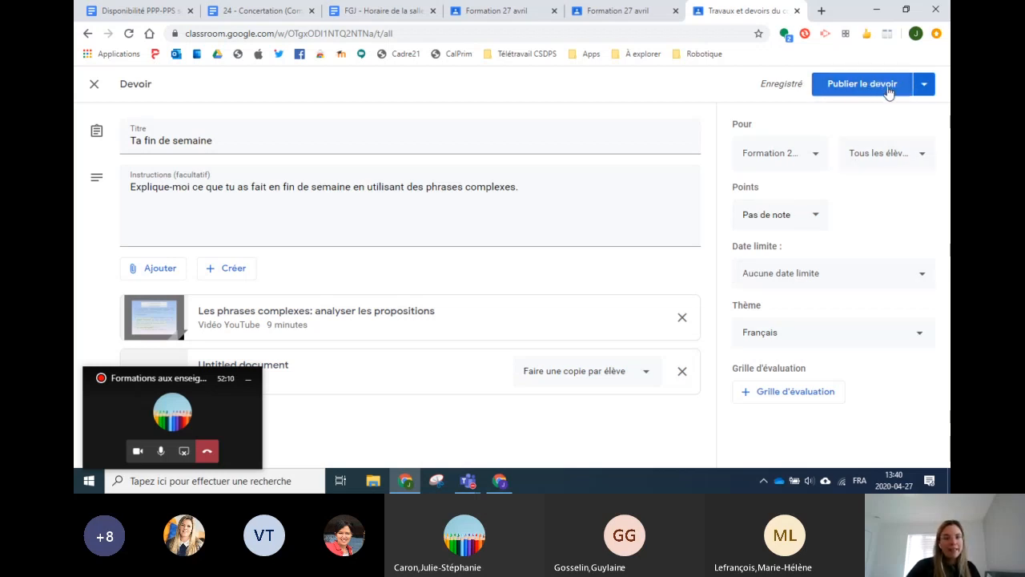
Step: Save 'Ta fin de semaine' as a draft, then publish it with Publier le devoir
{"action": "left_click", "coordinate": [924, 93]}
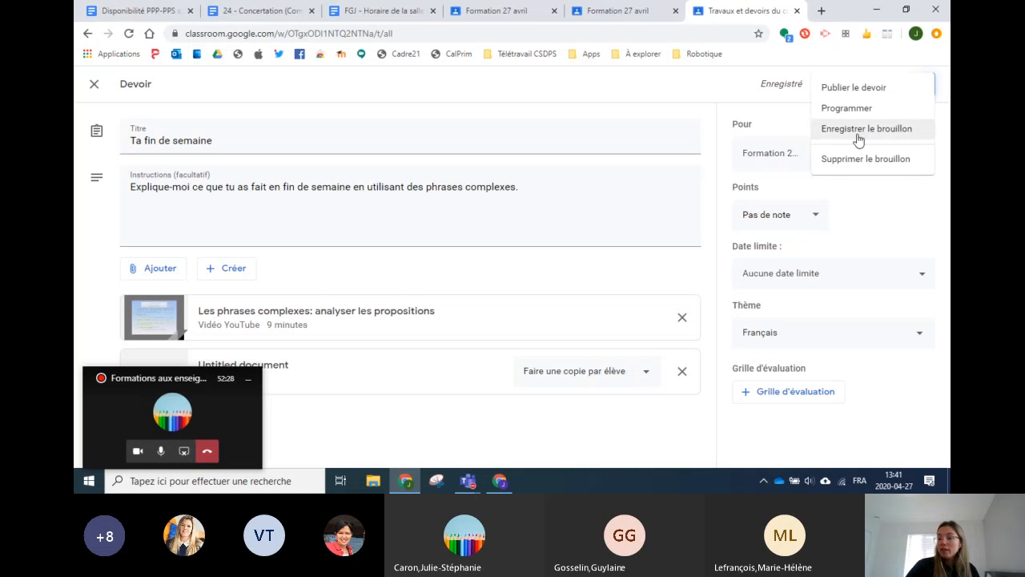
{"action": "left_click", "coordinate": [858, 140]}
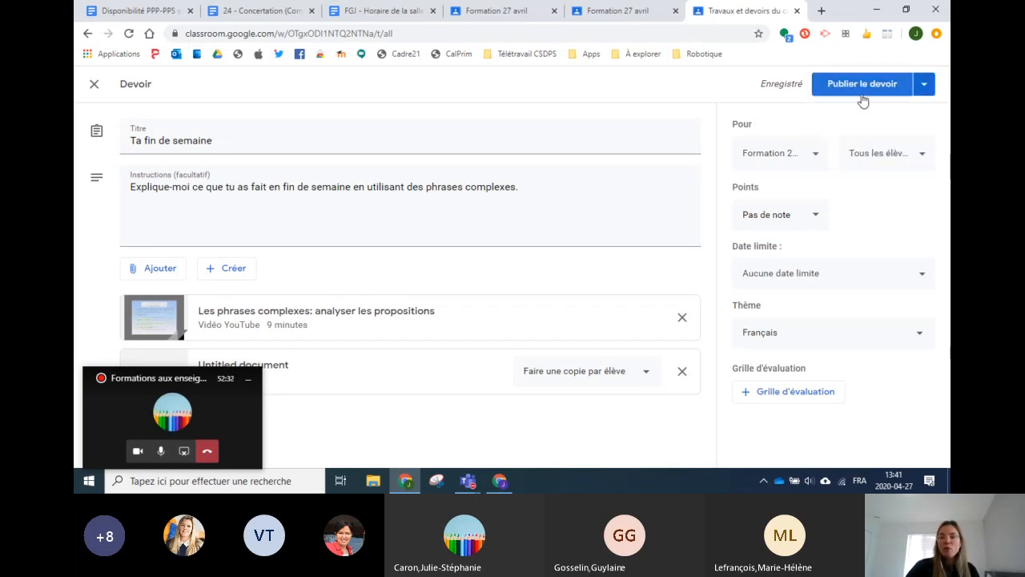
{"action": "left_click", "coordinate": [862, 87]}
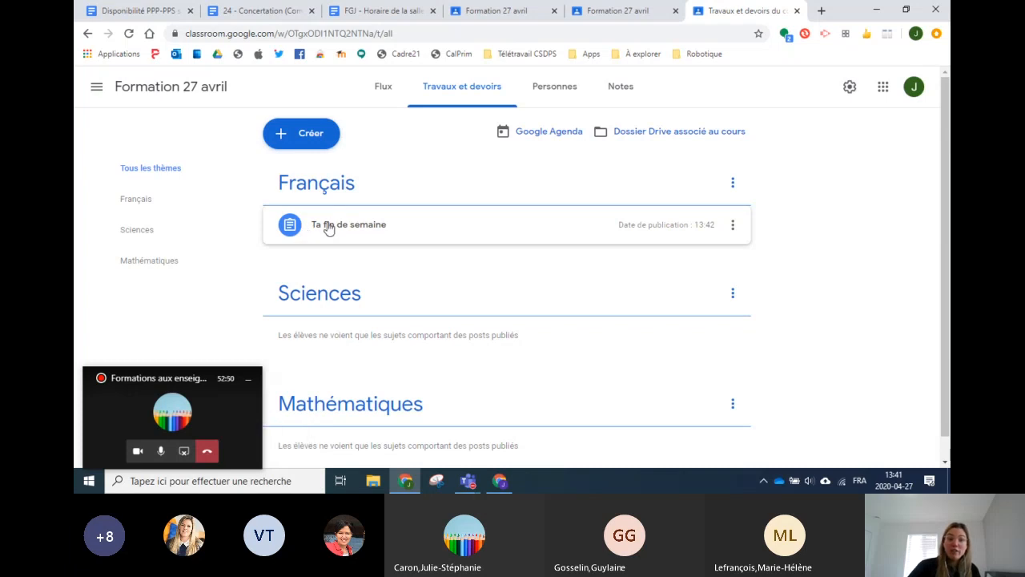
Step: Check the published assignment's Thème in its edit form, then close it unchanged
{"action": "left_click", "coordinate": [733, 227]}
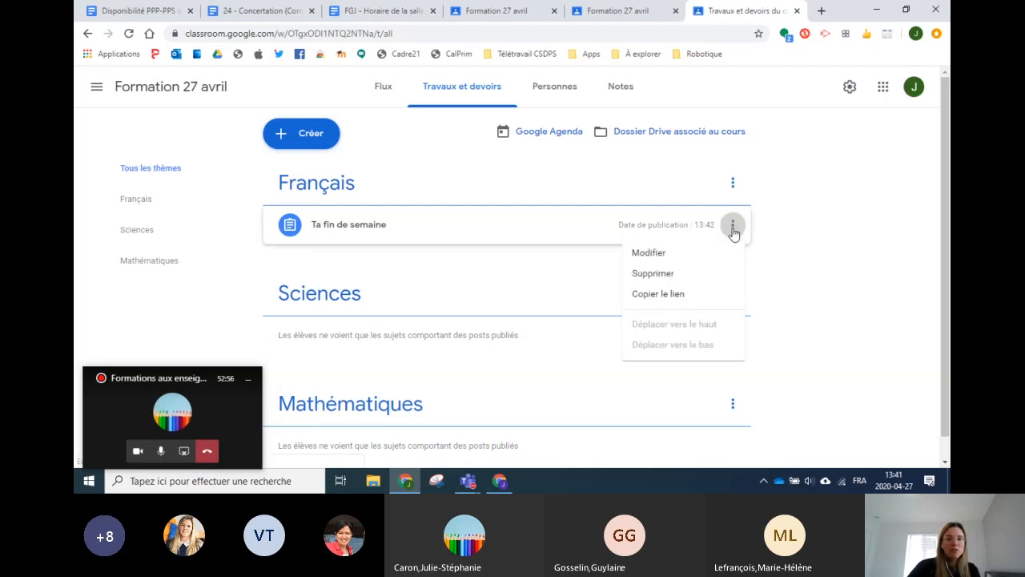
{"action": "left_click", "coordinate": [679, 253]}
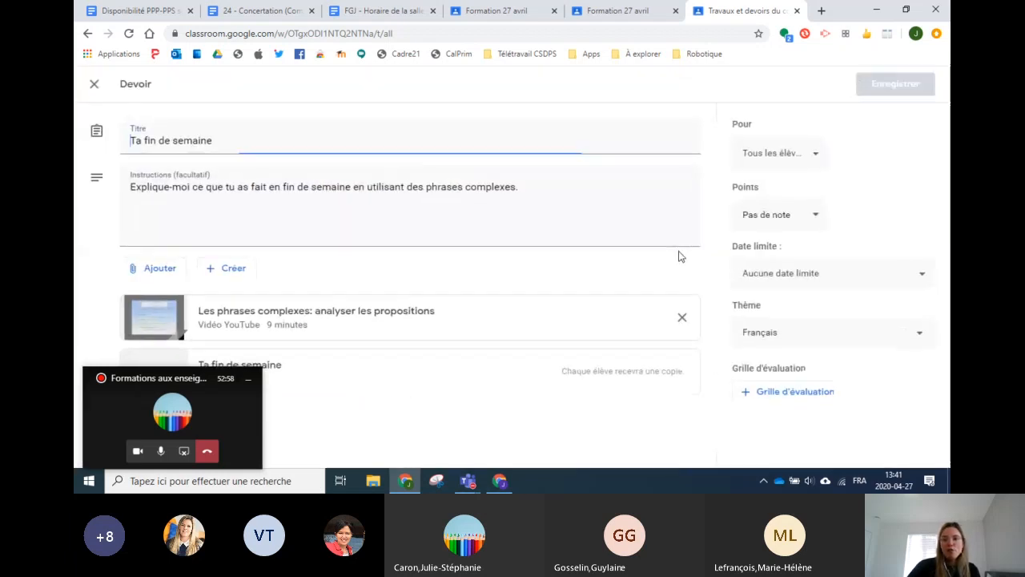
{"action": "left_click", "coordinate": [790, 337]}
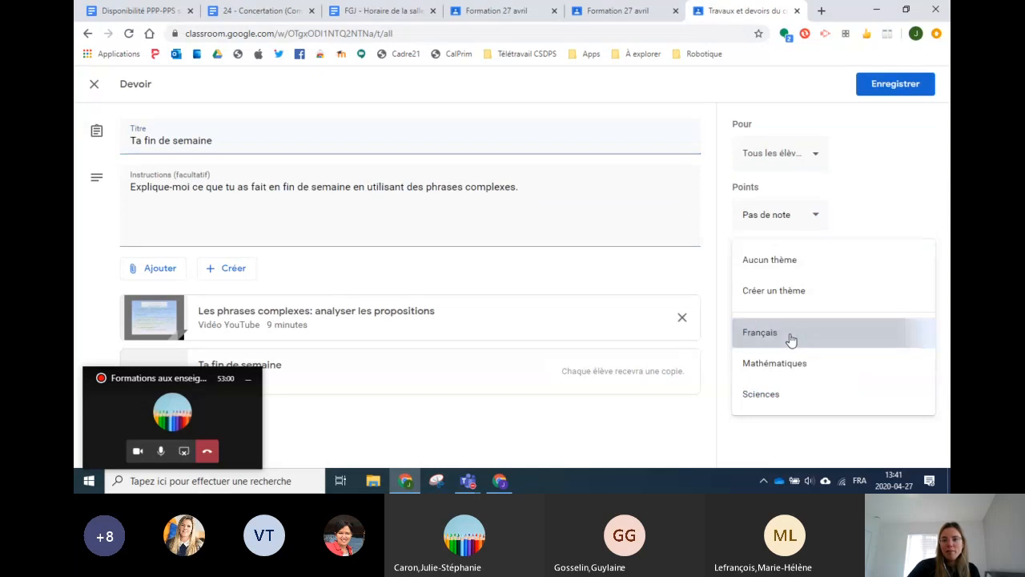
{"action": "left_click", "coordinate": [790, 332]}
{"action": "left_click", "coordinate": [95, 84]}
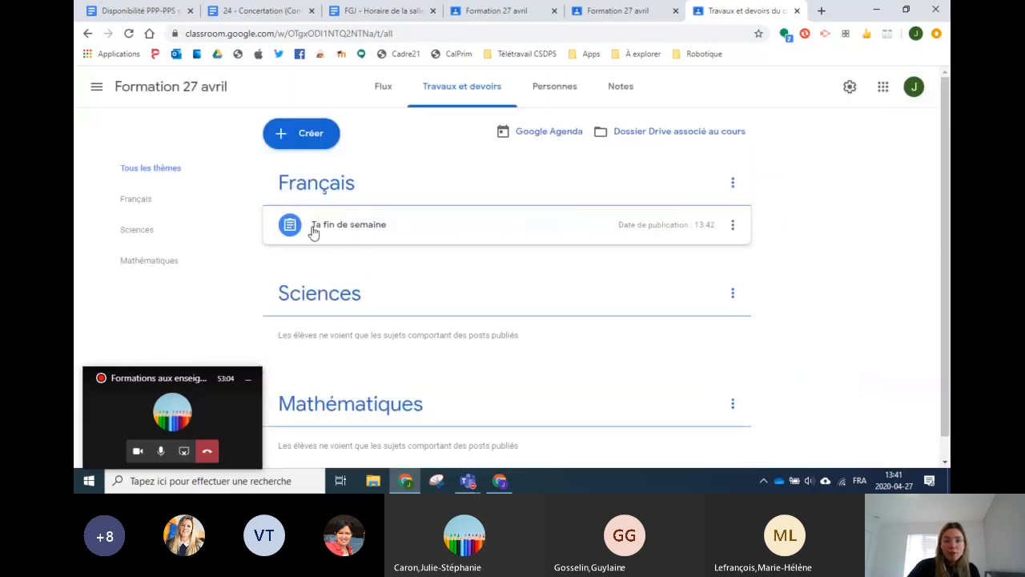
Step: Expand the 'Ta fin de semaine' post's details and show the Créer options
{"action": "left_click_drag", "start_coordinate": [315, 232], "coordinate": [356, 229]}
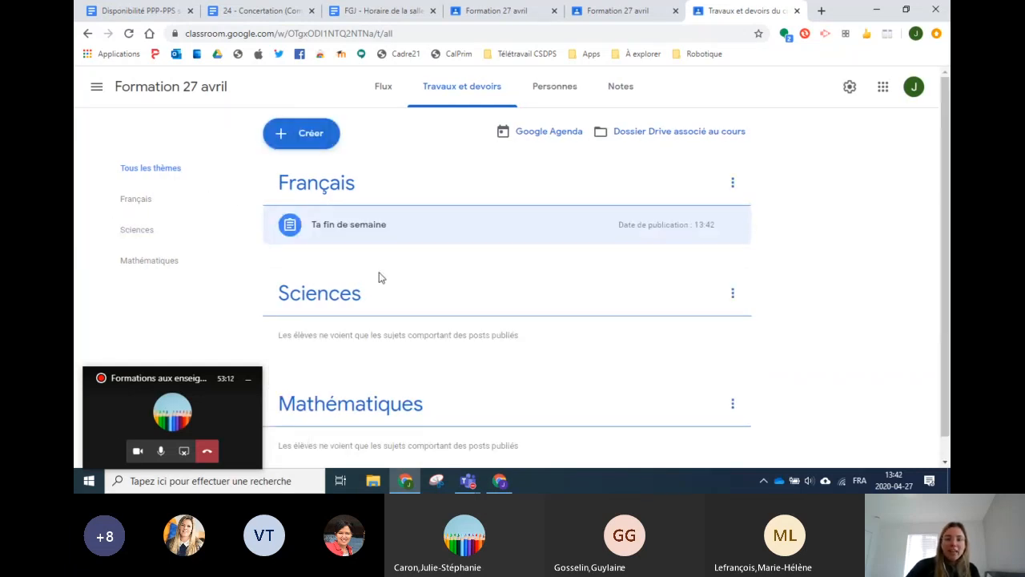
{"action": "scroll", "coordinate": [416, 276], "scroll_direction": "up", "scroll_amount": 1}
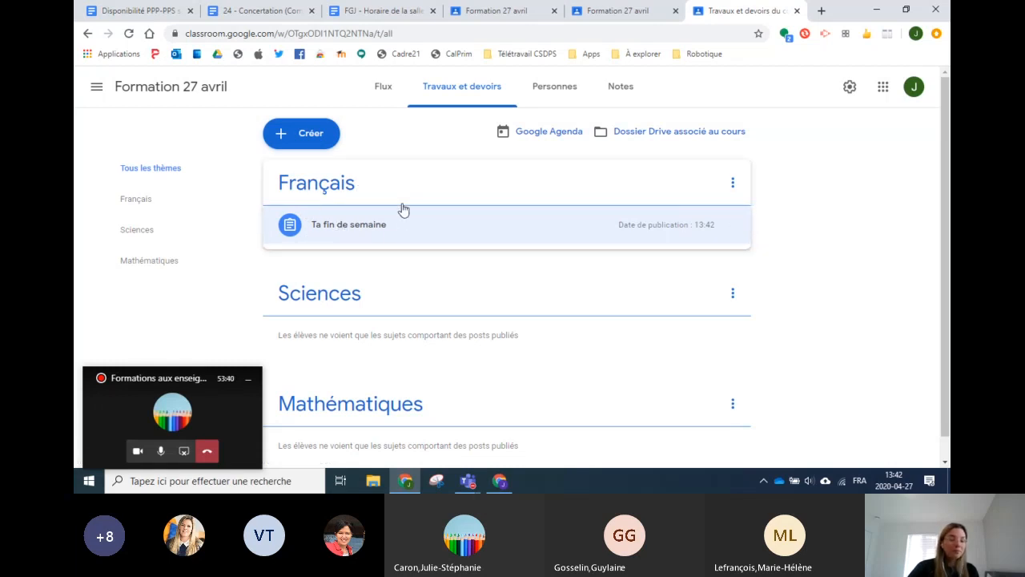
{"action": "left_click", "coordinate": [338, 229]}
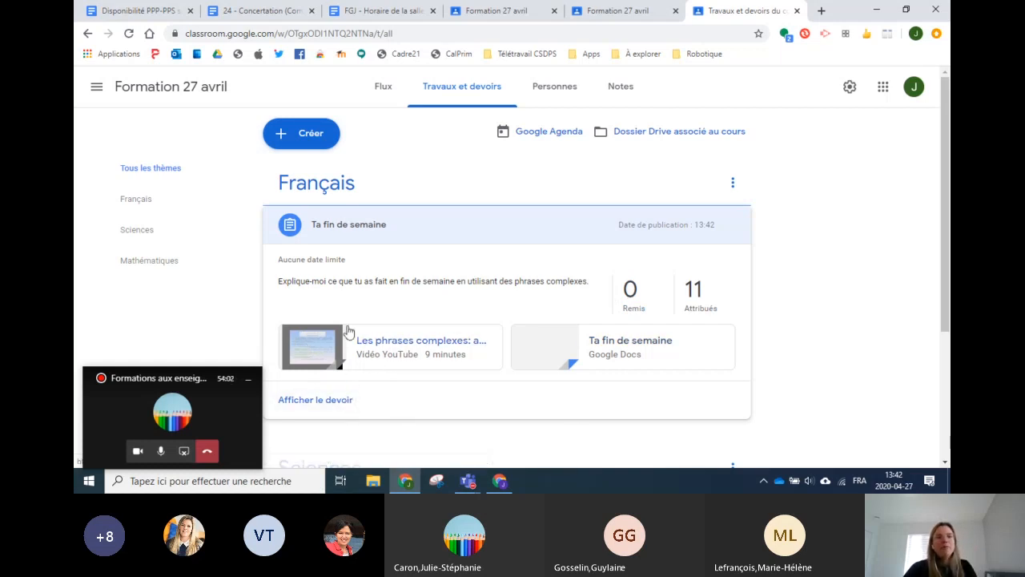
{"action": "left_click", "coordinate": [290, 137]}
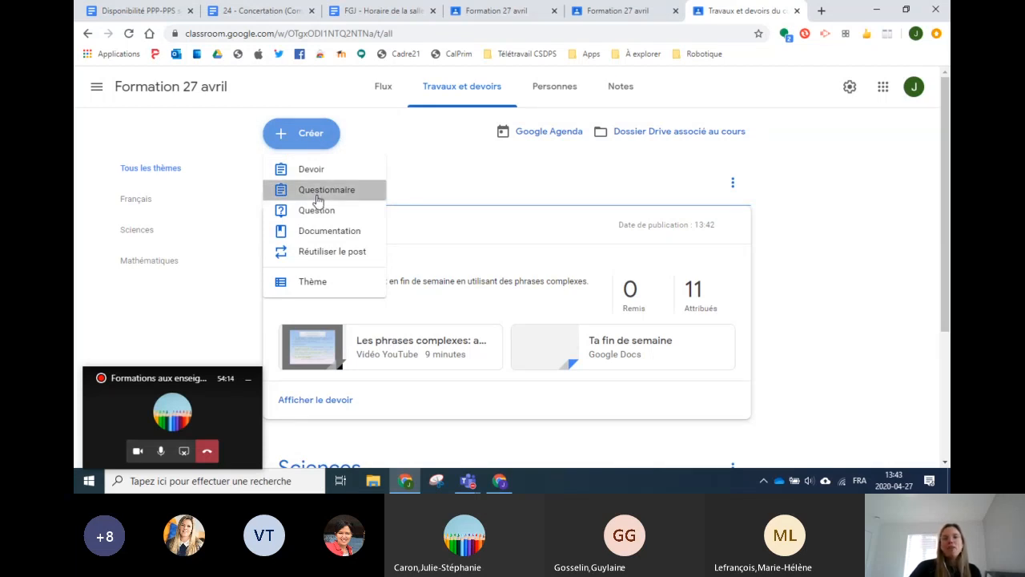
Step: Create a quiz titled 'Questionnaire de bienvenue', correcting the typo, and open its Blank Quiz
{"action": "left_click", "coordinate": [317, 200]}
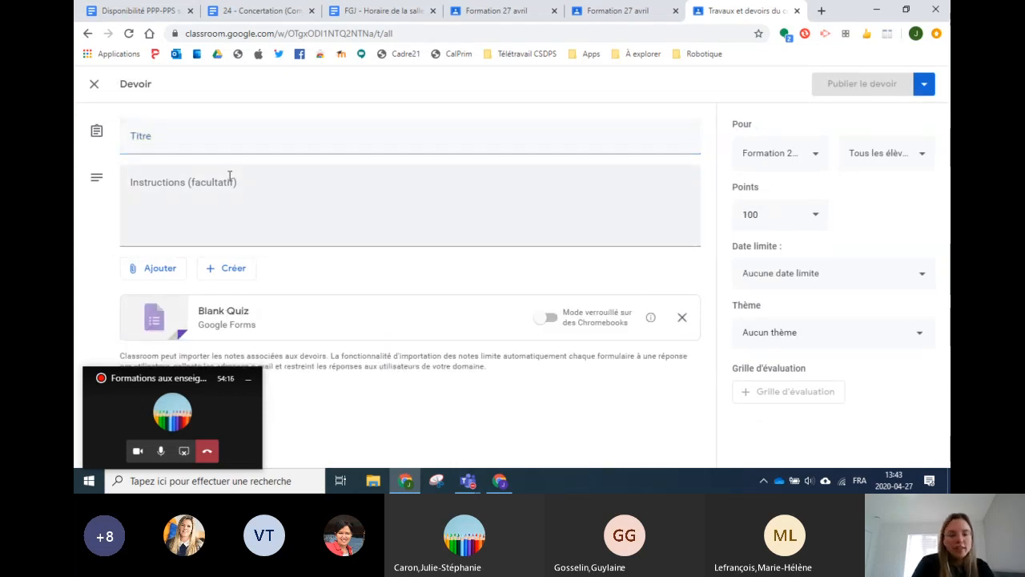
{"action": "left_click", "coordinate": [291, 144]}
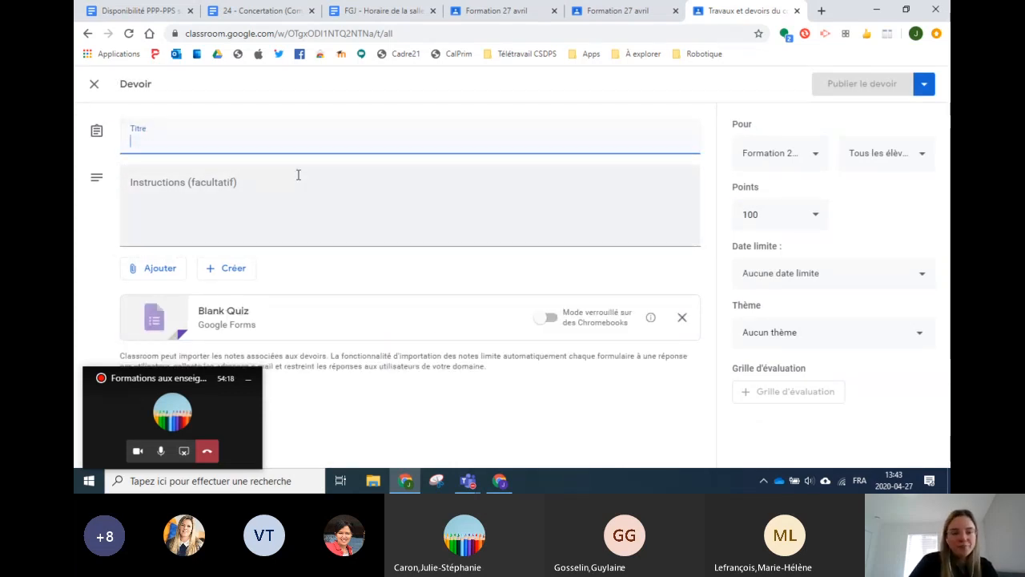
{"action": "type", "text": "Quest"}
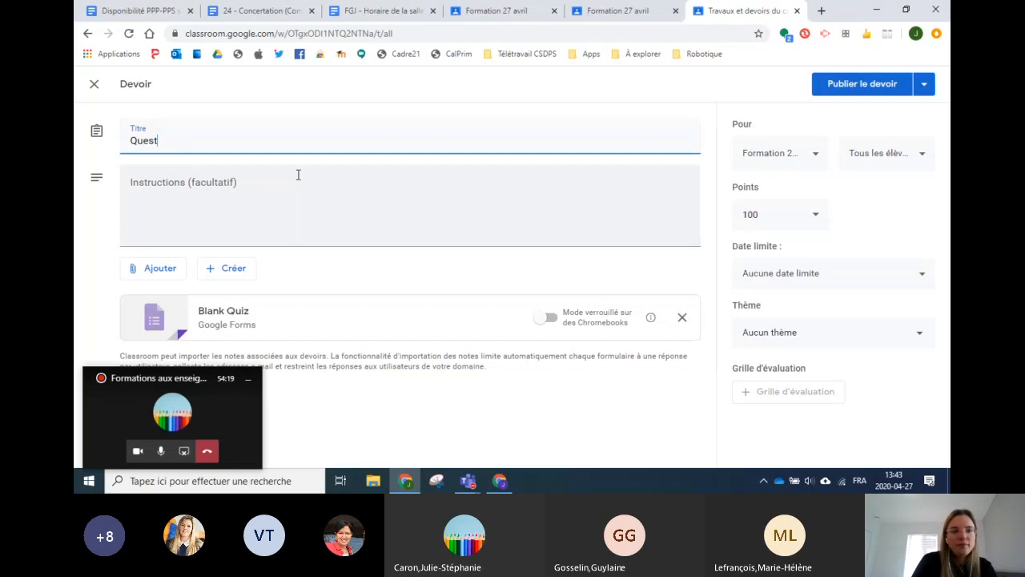
{"action": "type", "text": "io"}
{"action": "type", "text": "nnaire de bienvenue"}
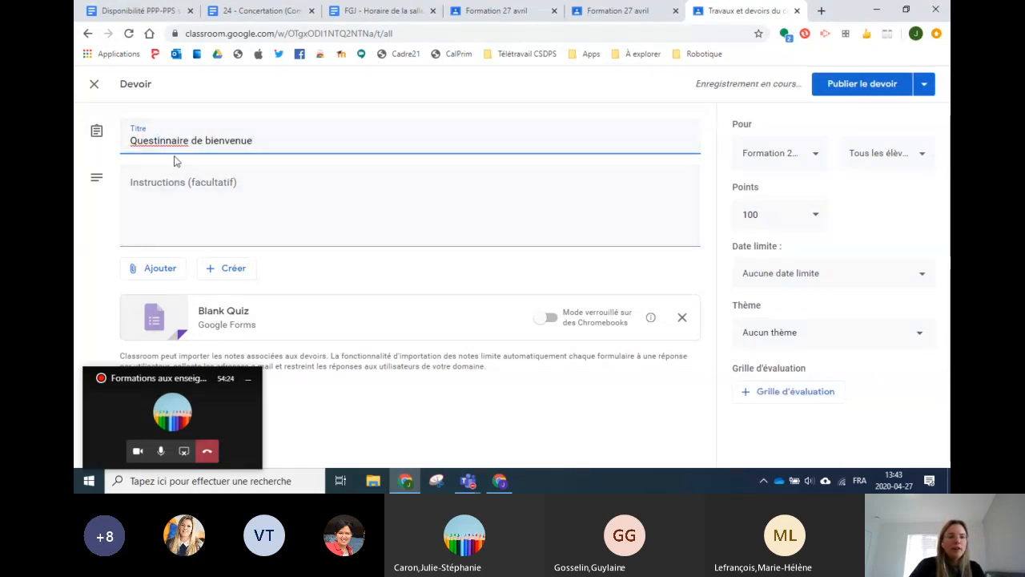
{"action": "left_click", "coordinate": [163, 141]}
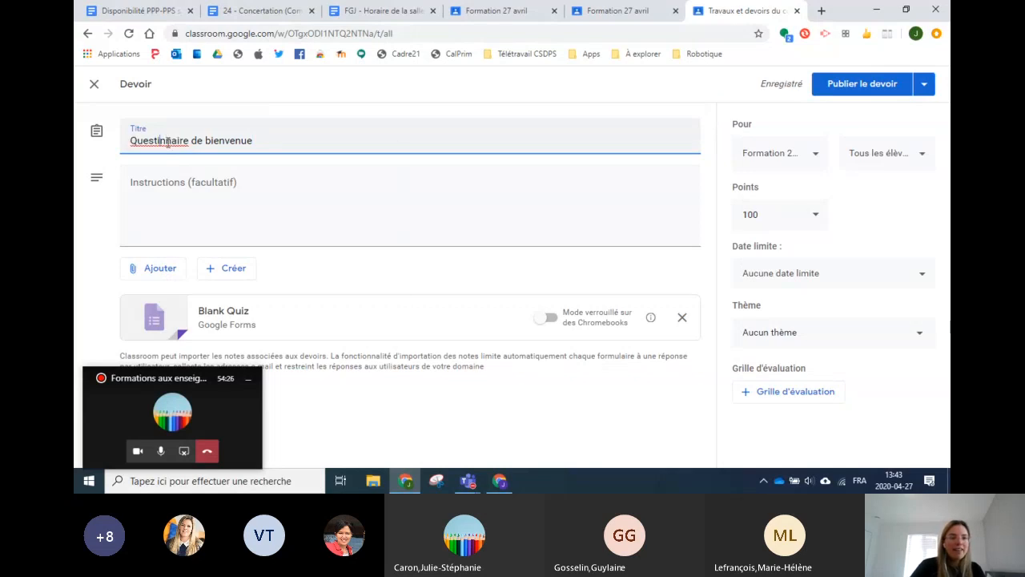
{"action": "type", "text": "o"}
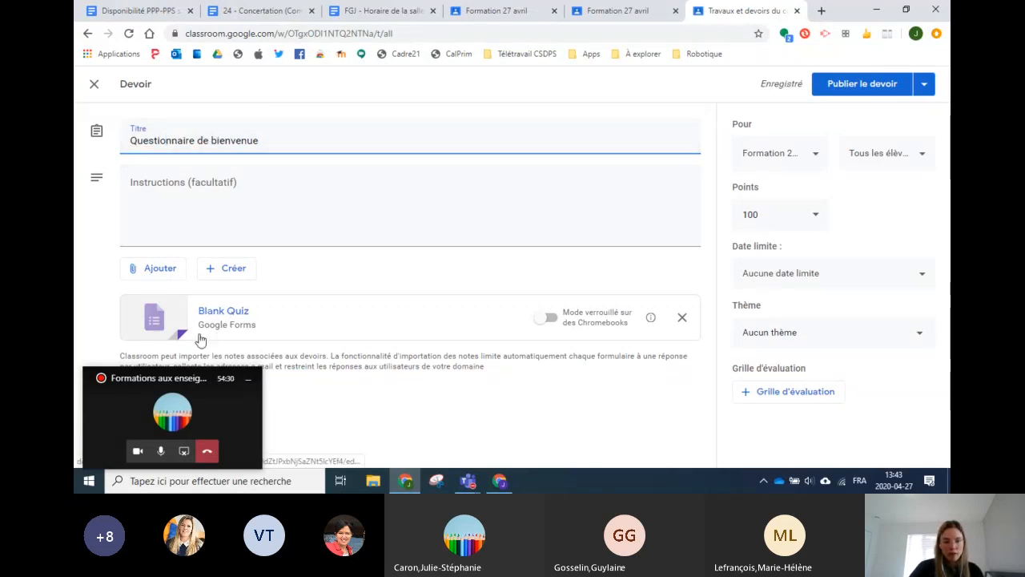
{"action": "left_click", "coordinate": [230, 319]}
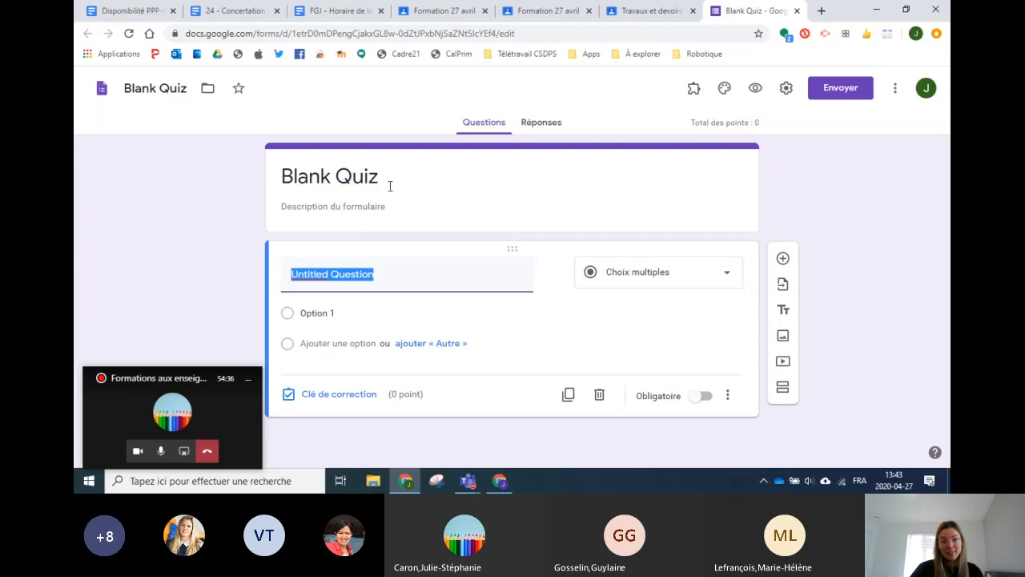
Step: Rename the quiz title and the form file to 'Questionnaire de départ'
{"action": "left_click", "coordinate": [390, 186]}
{"action": "type", "text": "Questionnaire de v"}
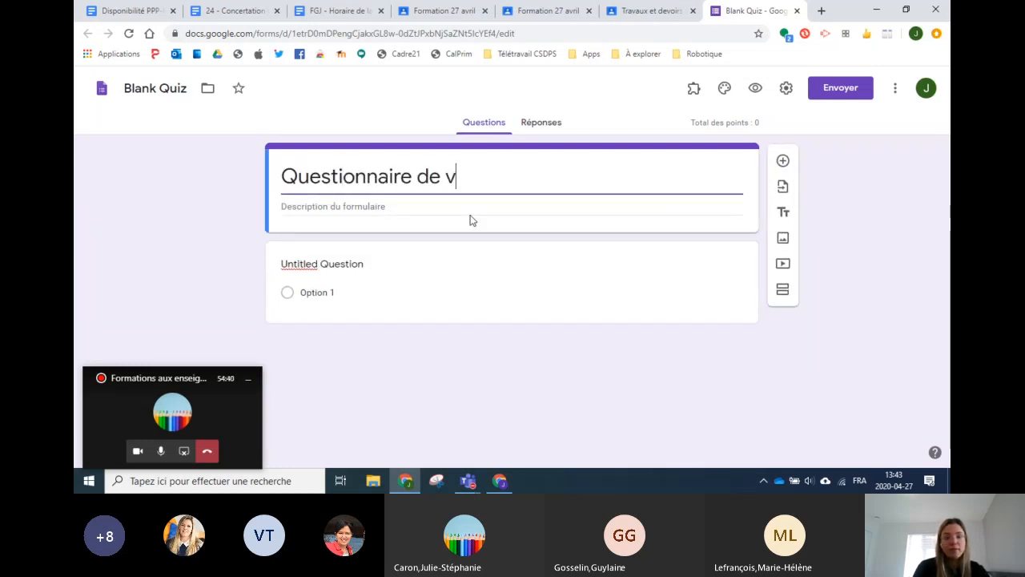
{"action": "key", "text": "BackSpace"}
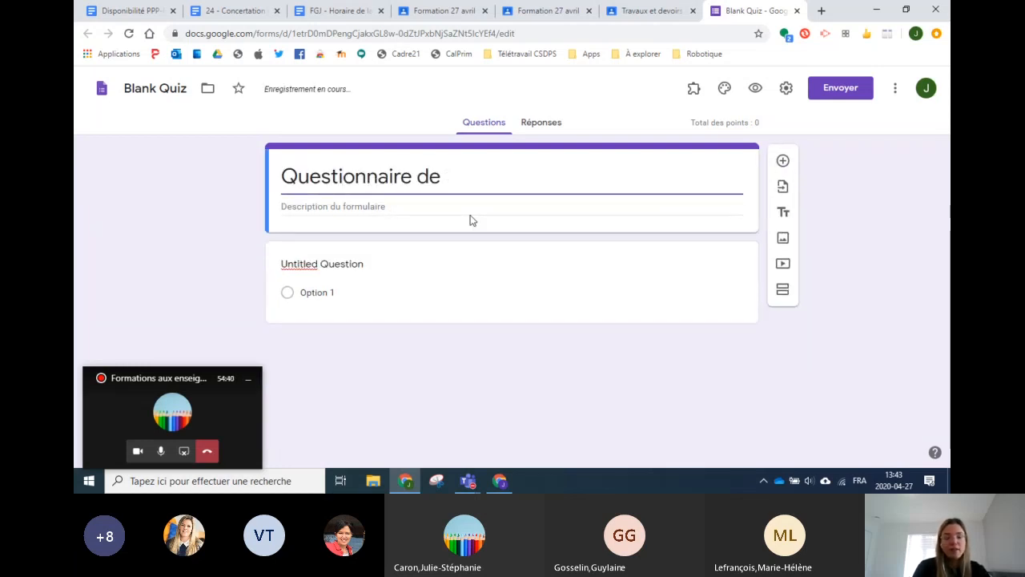
{"action": "type", "text": "départ"}
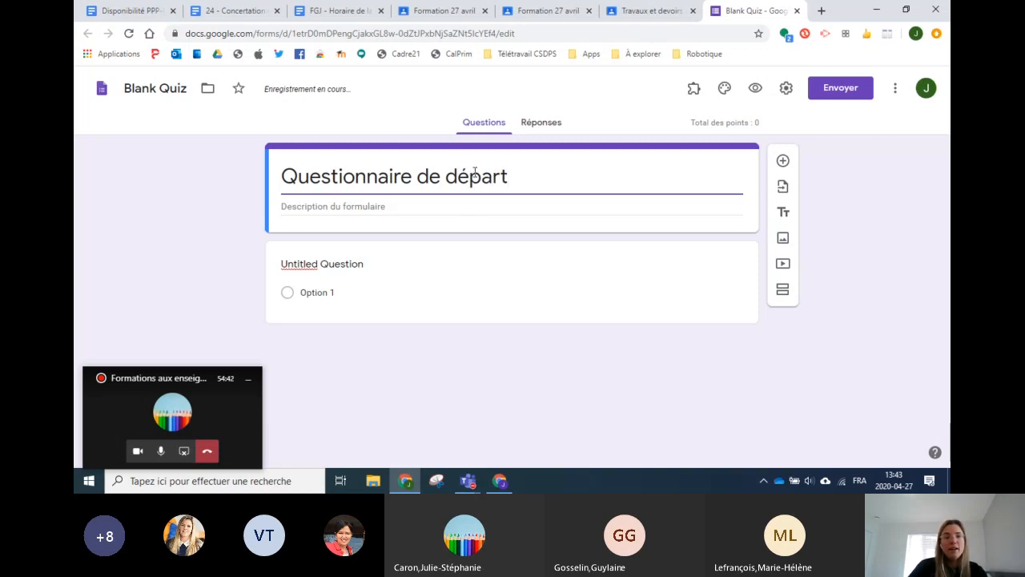
{"action": "left_click", "coordinate": [187, 91]}
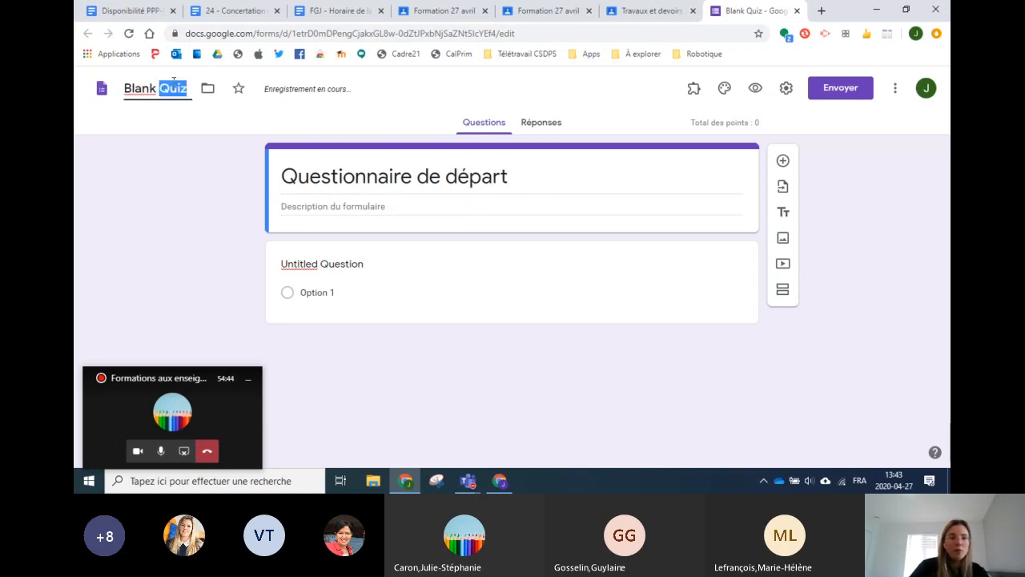
{"action": "type", "text": "Questionnaire d"}
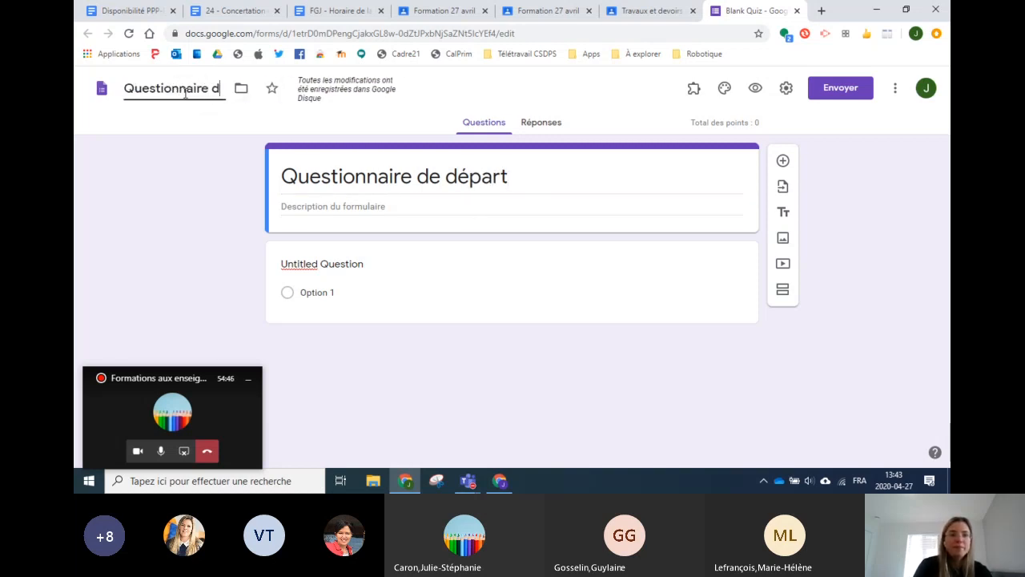
{"action": "type", "text": "e départ"}
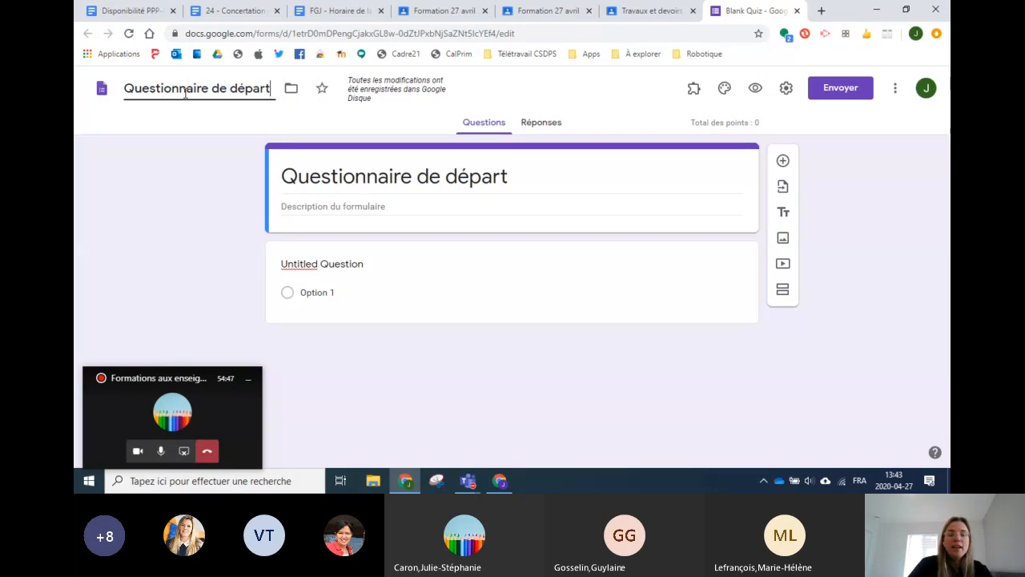
Step: Add a second blank multiple-choice question below Untitled Question
{"action": "left_click", "coordinate": [331, 264]}
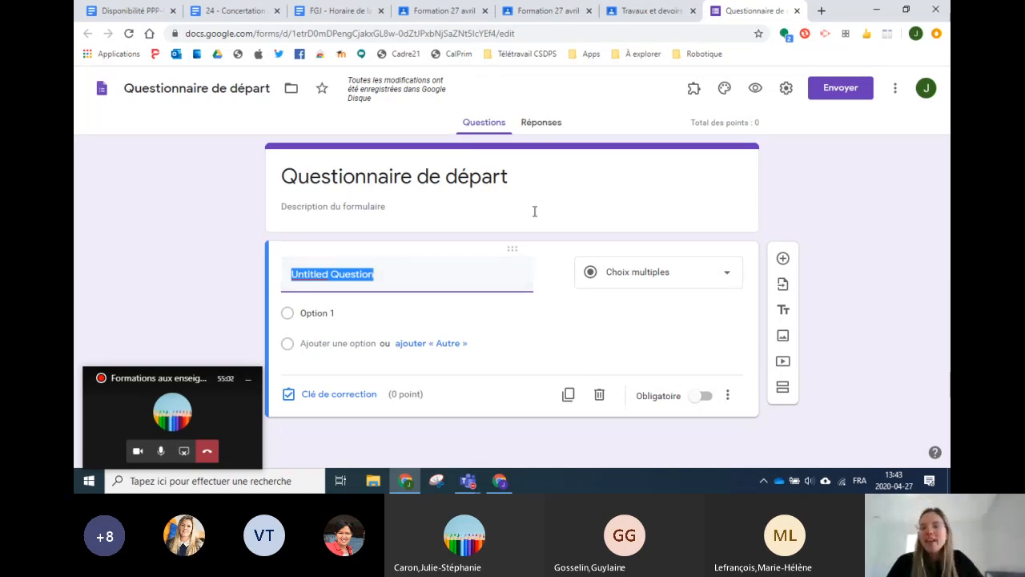
{"action": "left_click", "coordinate": [635, 277]}
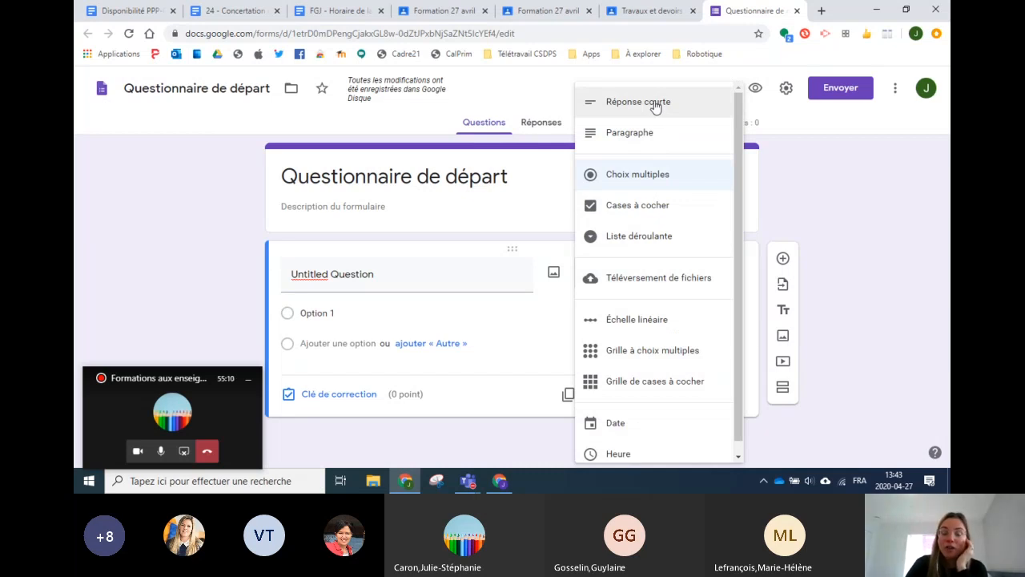
{"action": "left_click", "coordinate": [548, 341]}
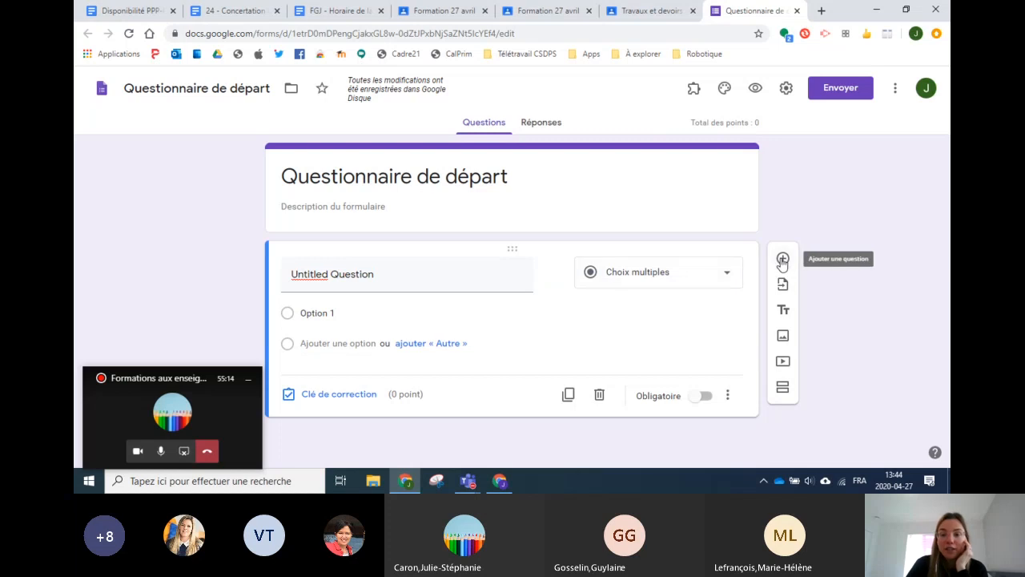
{"action": "left_click", "coordinate": [782, 261]}
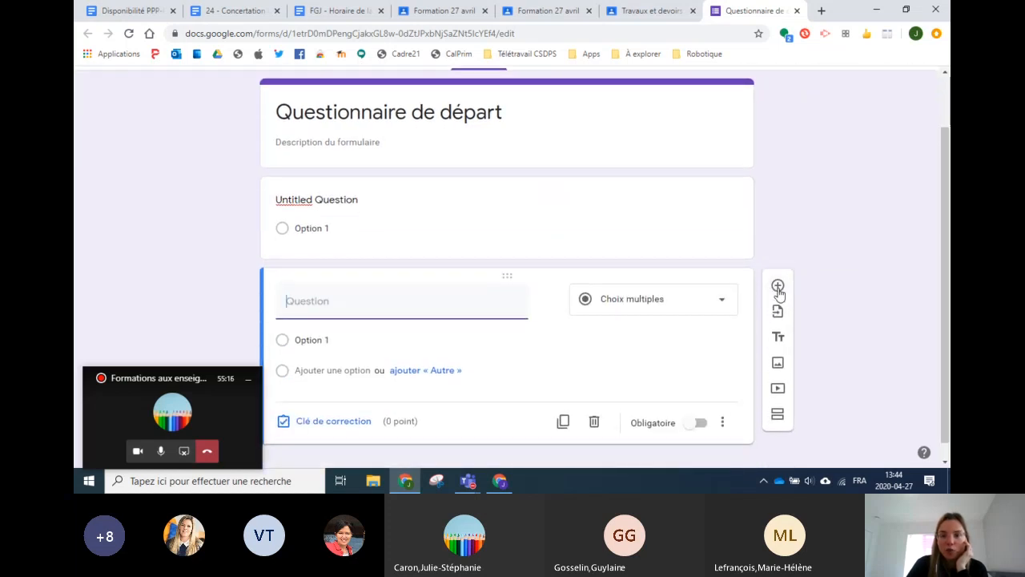
{"action": "scroll", "coordinate": [689, 176], "scroll_direction": "up", "scroll_amount": 1}
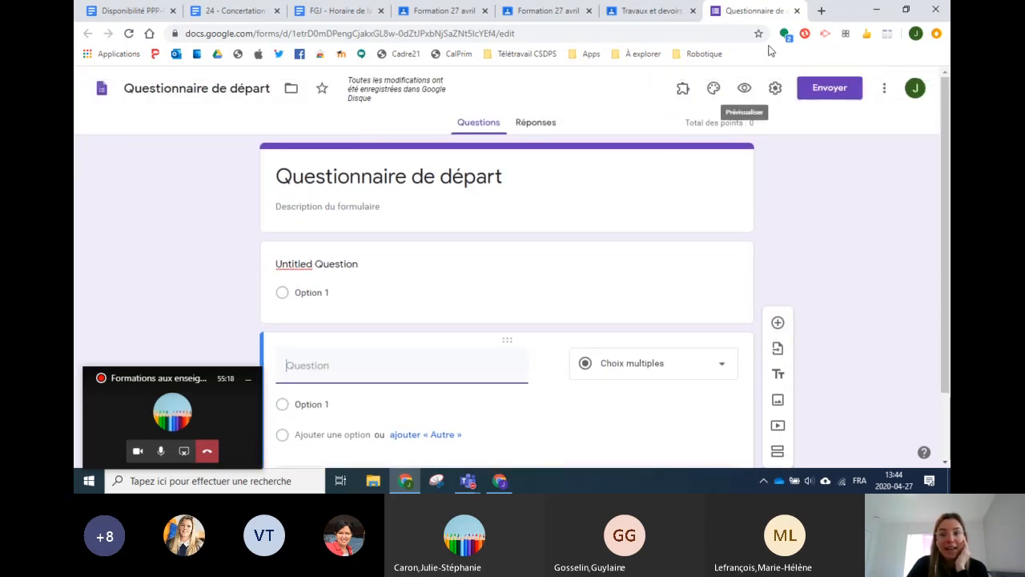
Step: Back in Classroom, set 'Questionnaire de bienvenue' Points to 'Pas de note' and close it as a draft
{"action": "left_click", "coordinate": [797, 11]}
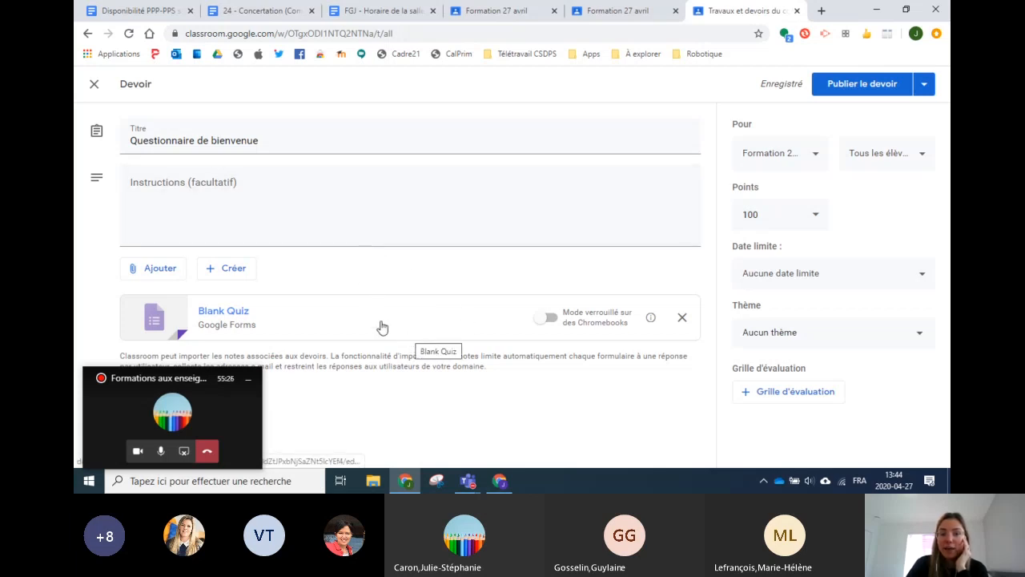
{"action": "left_click", "coordinate": [812, 215]}
{"action": "left_click", "coordinate": [773, 246]}
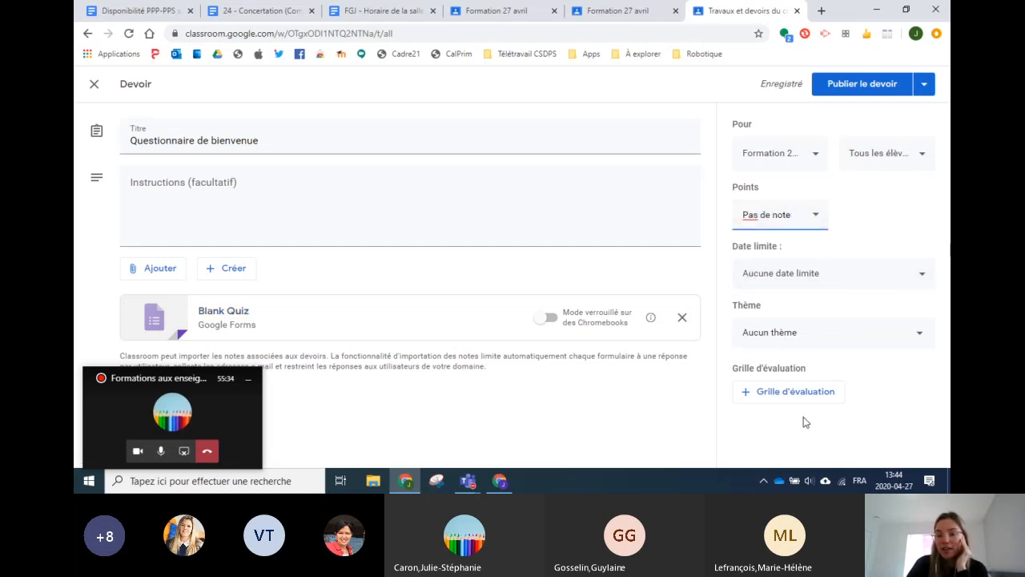
{"action": "left_click", "coordinate": [95, 85]}
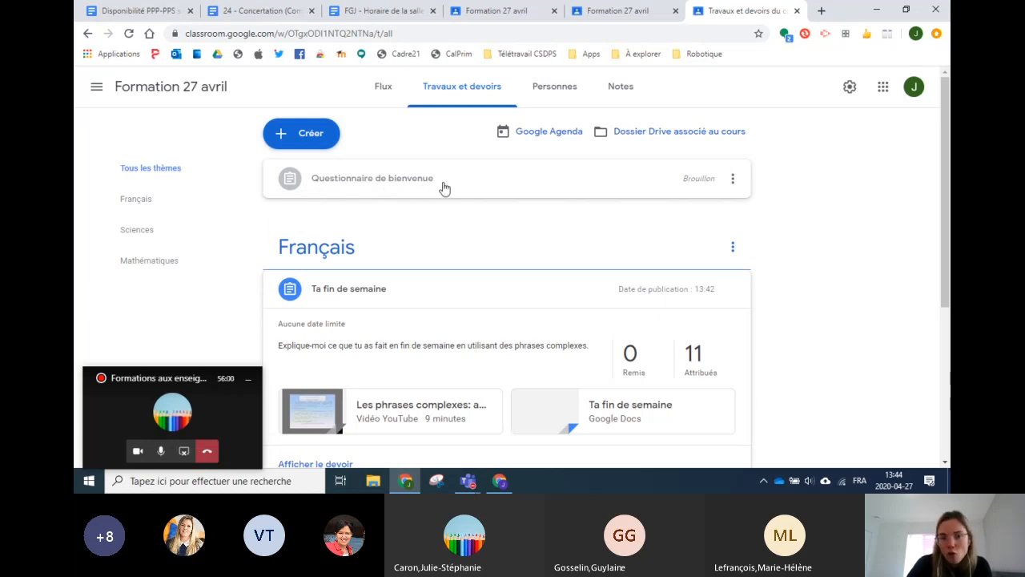
Step: Delete the 'Questionnaire de bienvenue' draft and show the Créer menu choices
{"action": "left_click", "coordinate": [732, 179]}
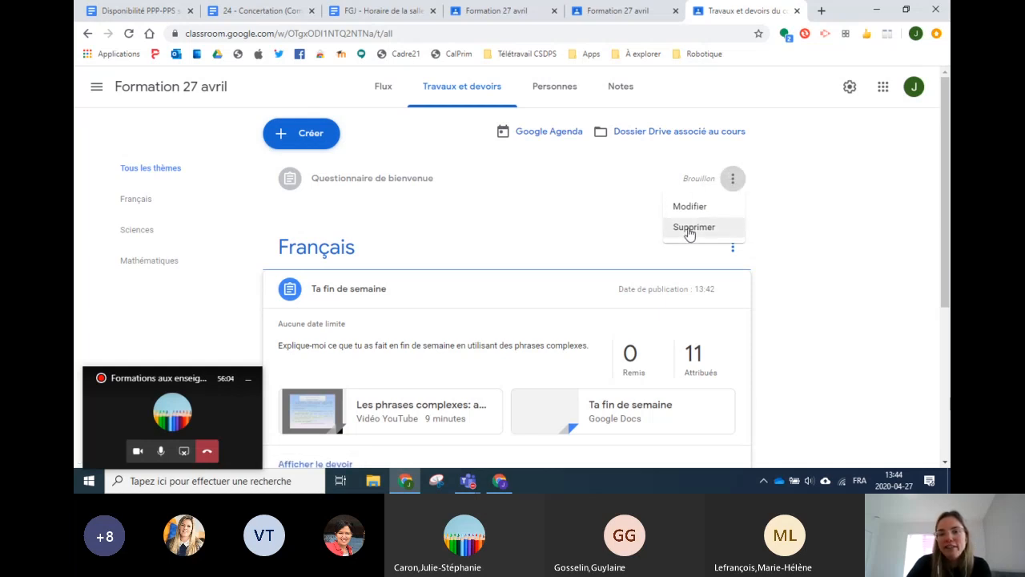
{"action": "left_click", "coordinate": [690, 229]}
{"action": "left_click", "coordinate": [554, 290]}
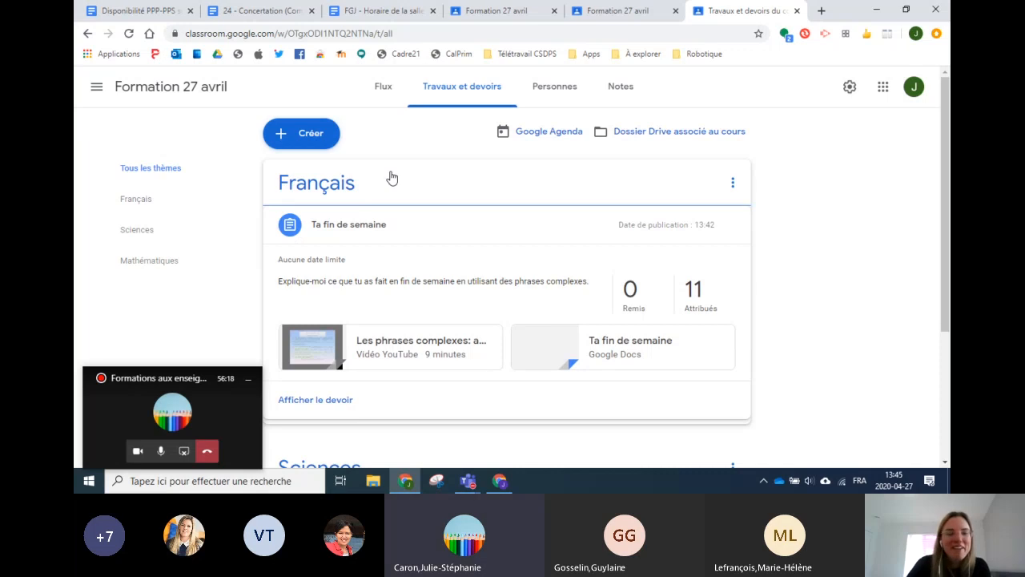
{"action": "left_click", "coordinate": [281, 138]}
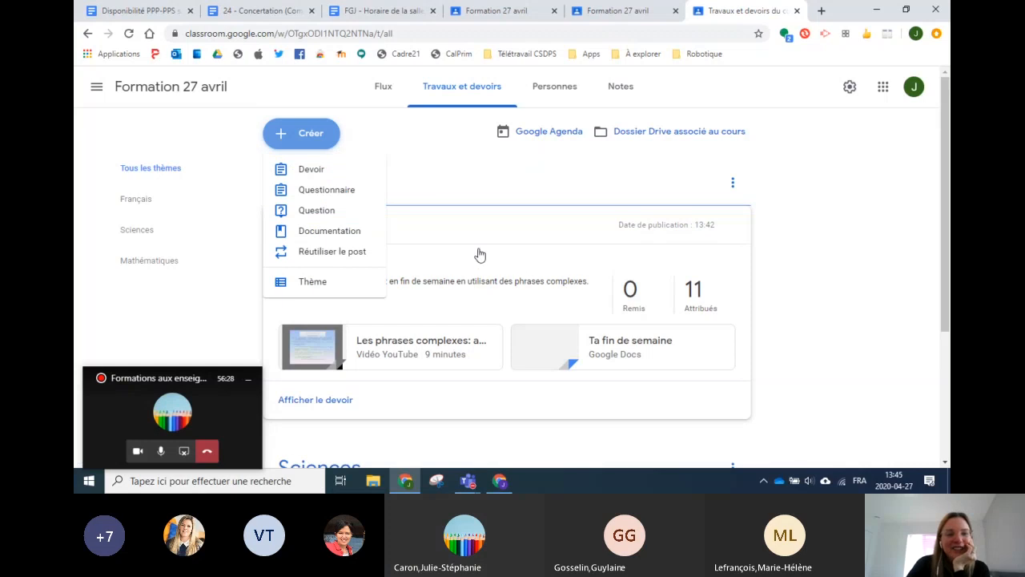
Step: Start a question post 'Combien de côtés a un triangle?' with Réponse courte answers
{"action": "left_click", "coordinate": [329, 213]}
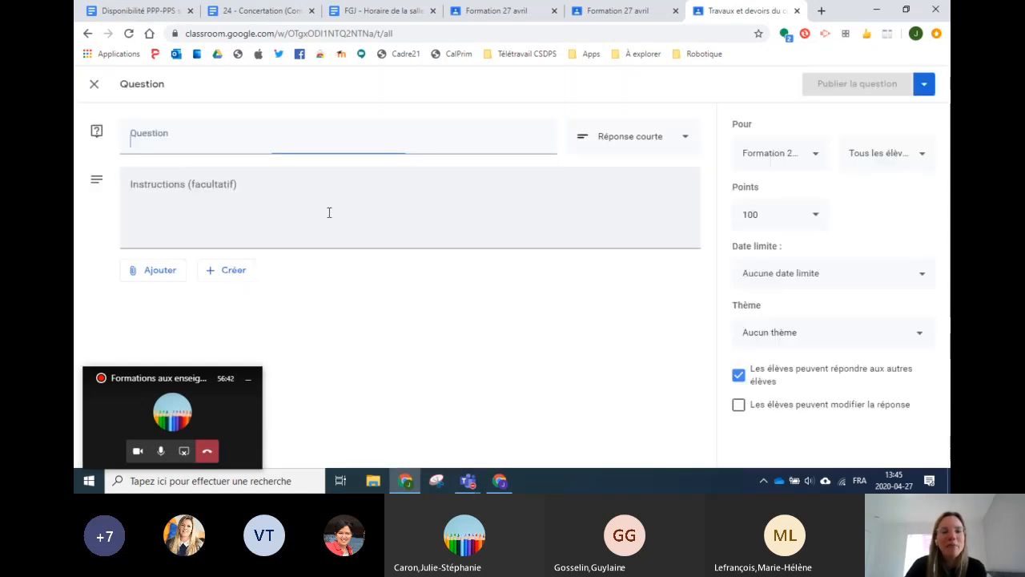
{"action": "type", "text": "Cimbein"}
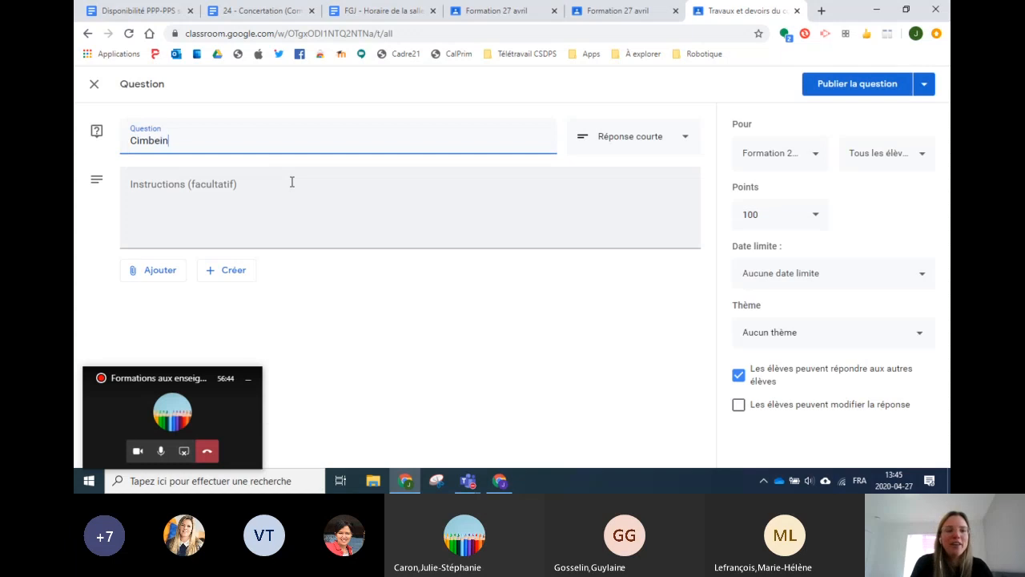
{"action": "type", "text": "bien de côtés a un triangle?"}
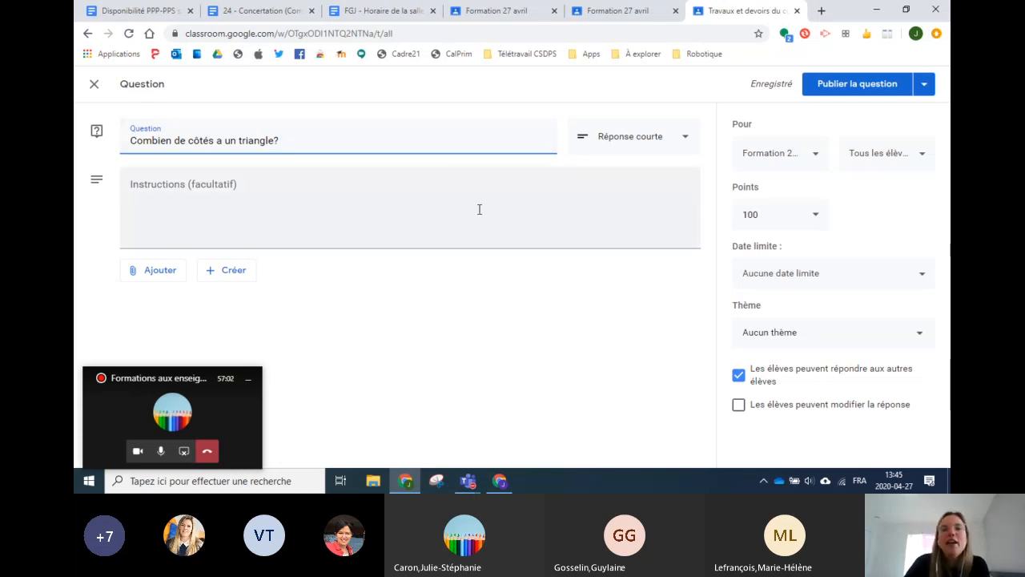
{"action": "left_click", "coordinate": [646, 139]}
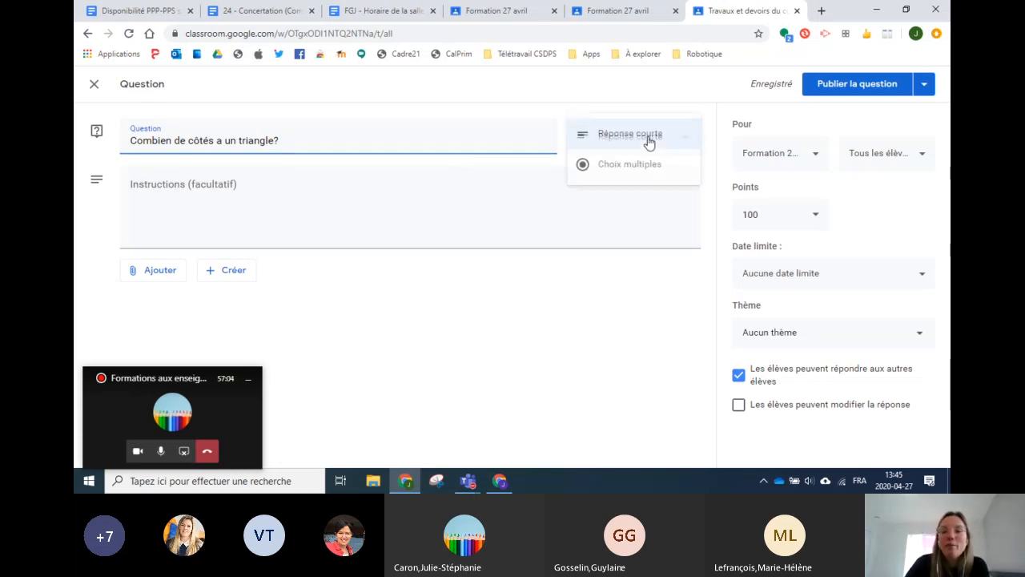
{"action": "left_click", "coordinate": [617, 106]}
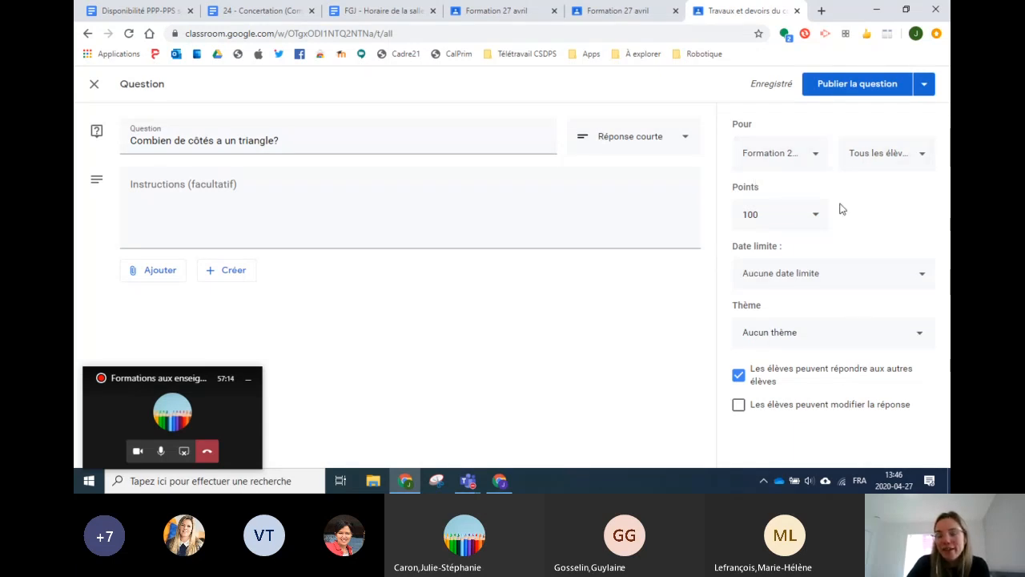
Step: File the question under Mathématiques, turn off both student options, and publish it
{"action": "left_click", "coordinate": [766, 341]}
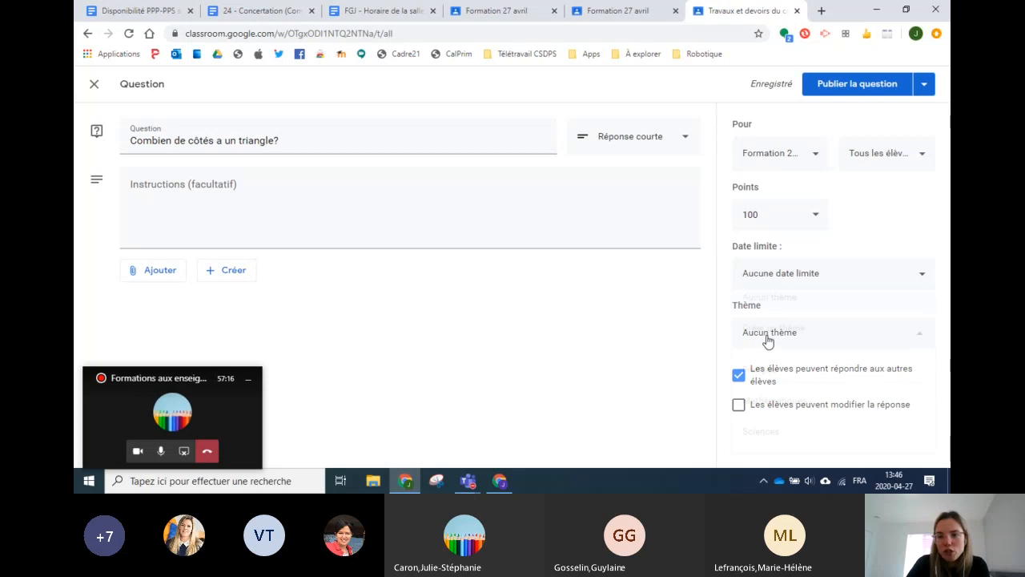
{"action": "left_click", "coordinate": [785, 408]}
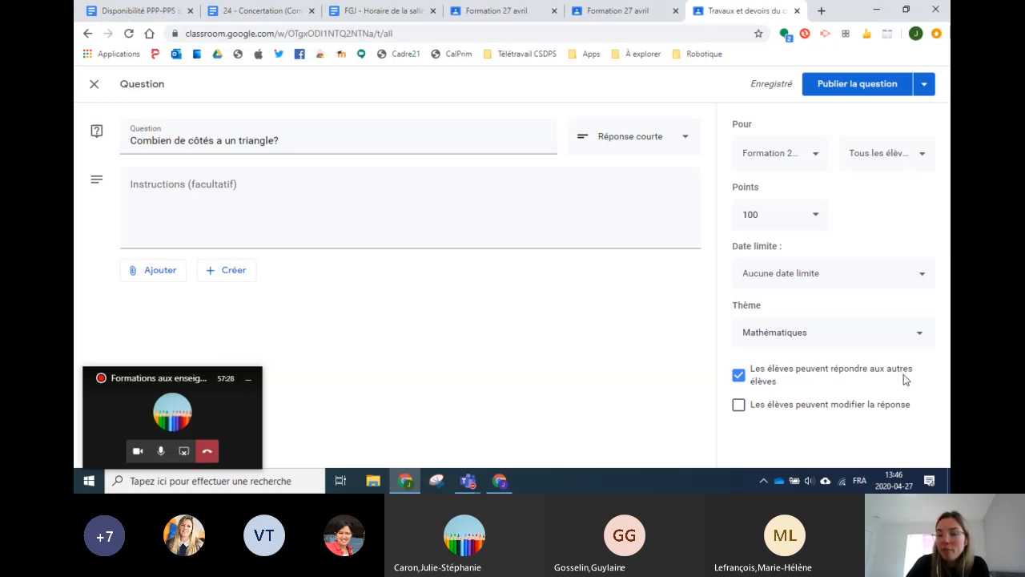
{"action": "left_click", "coordinate": [739, 375]}
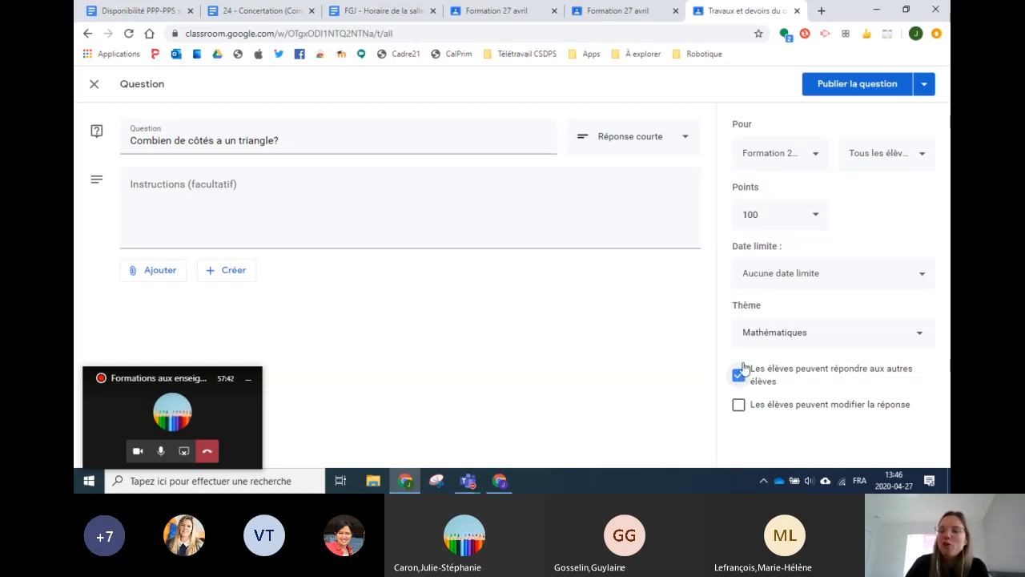
{"action": "left_click", "coordinate": [737, 376]}
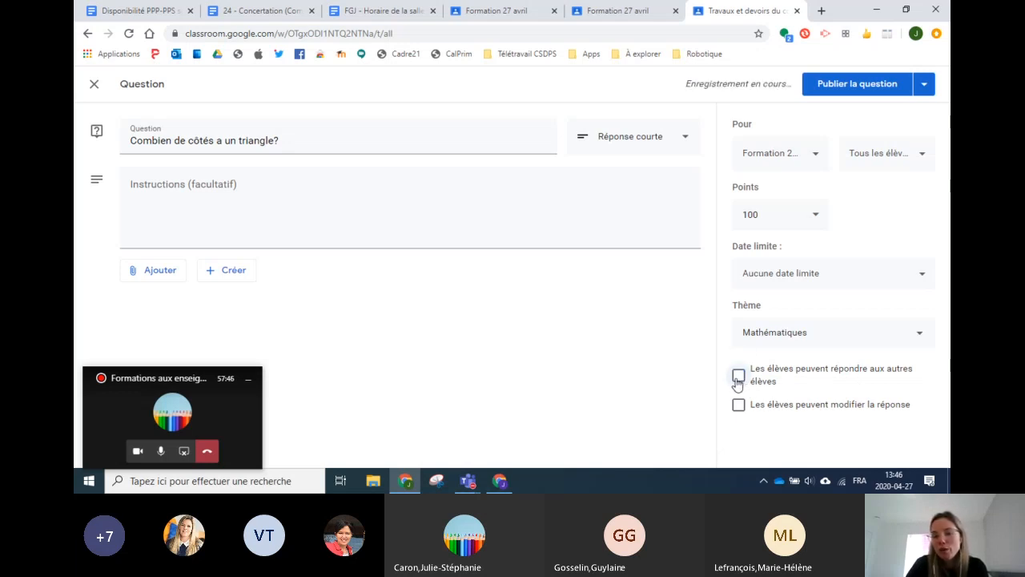
{"action": "left_click", "coordinate": [741, 407]}
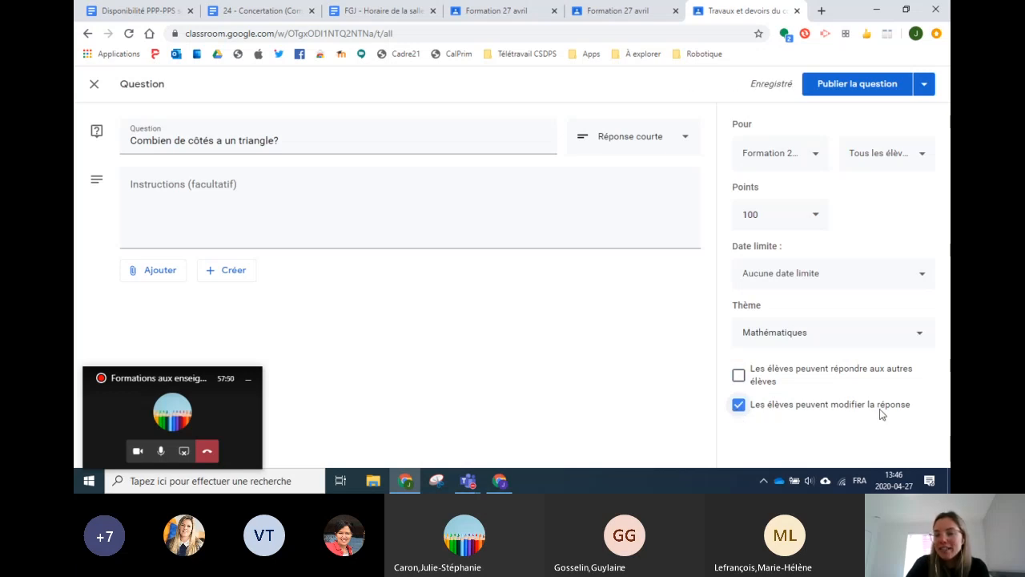
{"action": "left_click", "coordinate": [740, 407]}
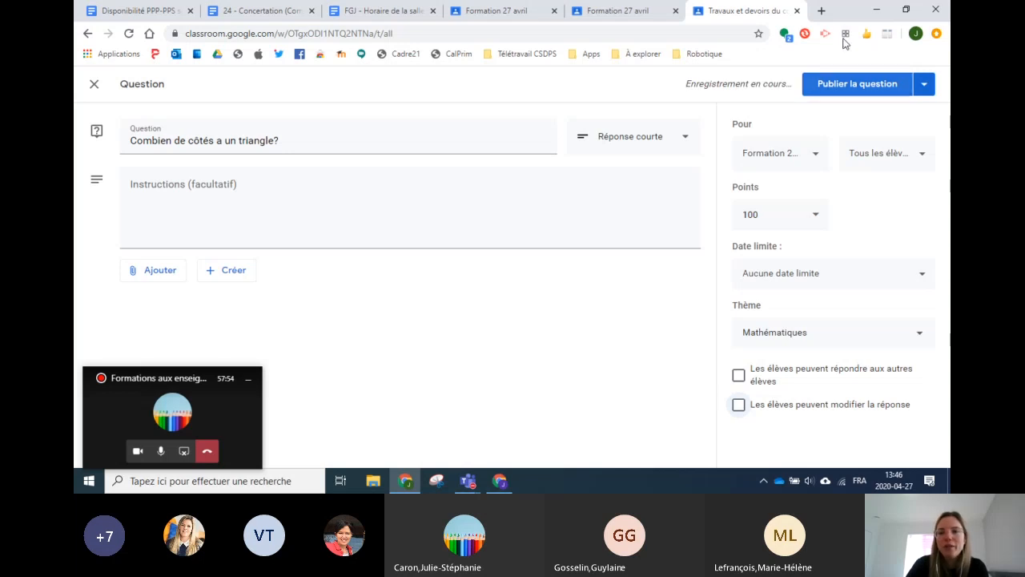
{"action": "left_click", "coordinate": [853, 85]}
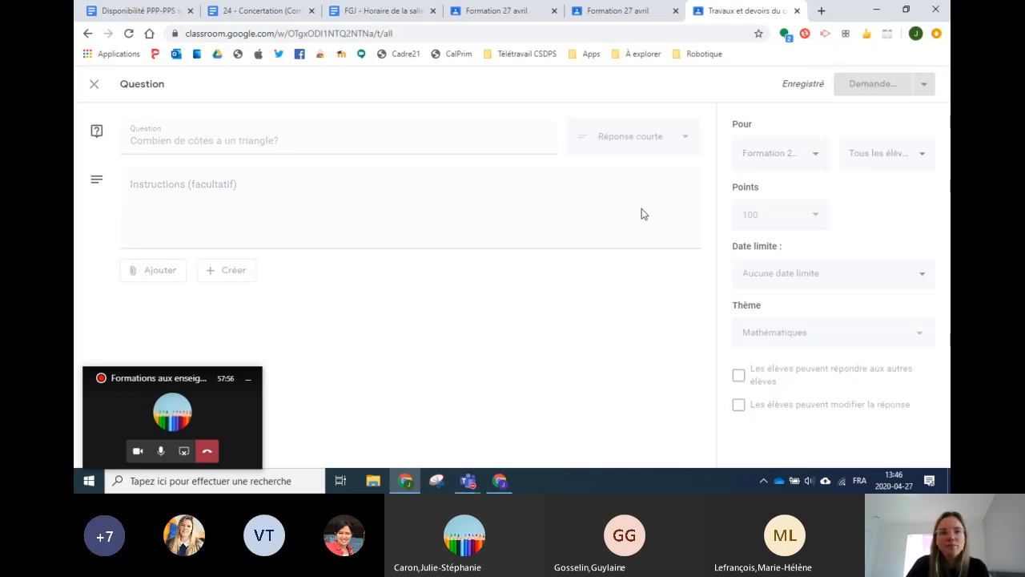
Step: View student responses to 'Combien de côtés a un triangle?', then go back and open the Créer menu
{"action": "scroll", "coordinate": [373, 167], "scroll_direction": "down", "scroll_amount": 1}
{"action": "scroll", "coordinate": [381, 192], "scroll_direction": "down", "scroll_amount": 4}
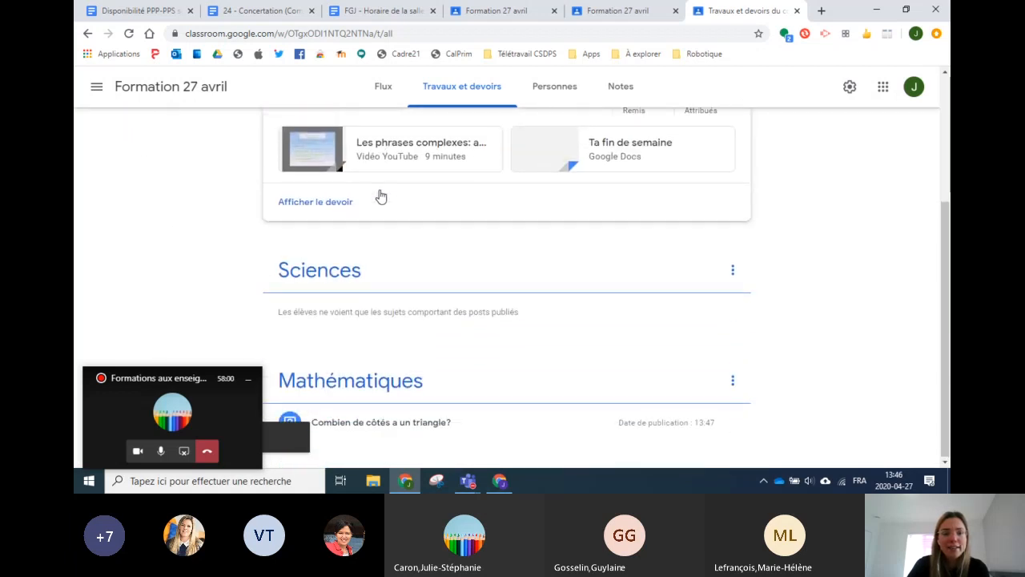
{"action": "left_click", "coordinate": [400, 430]}
{"action": "left_click", "coordinate": [356, 424]}
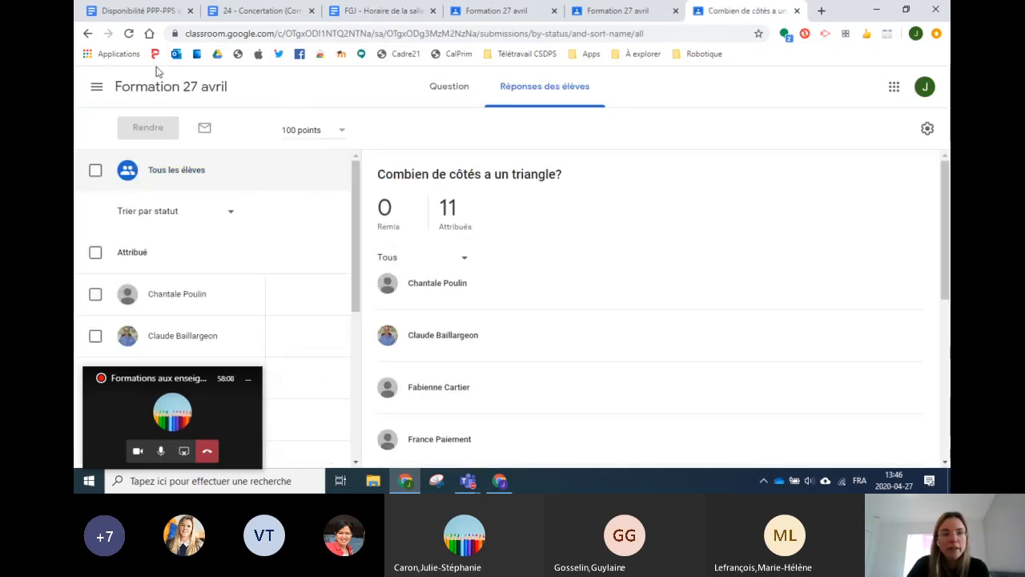
{"action": "left_click", "coordinate": [88, 34]}
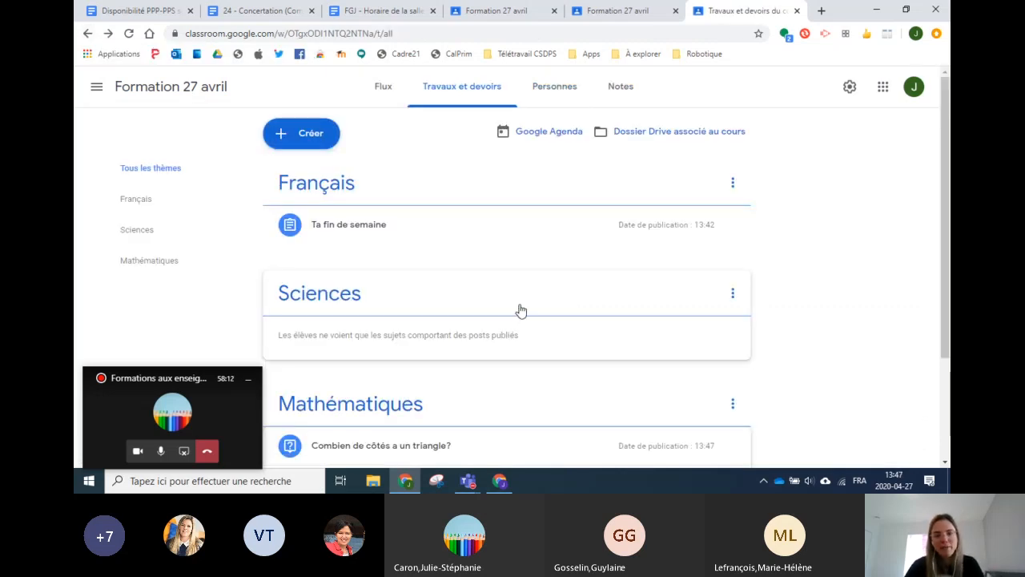
{"action": "left_click", "coordinate": [311, 136]}
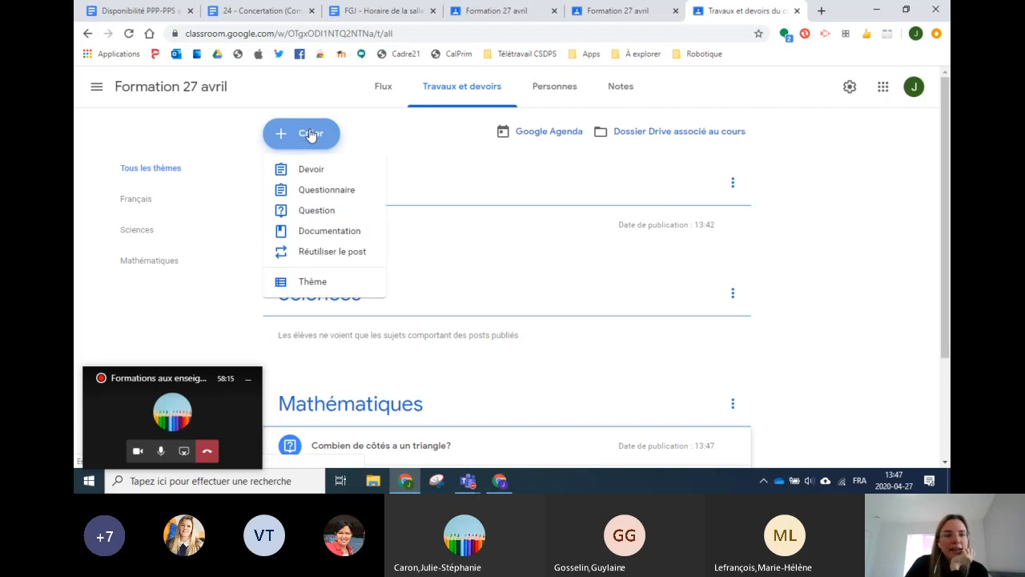
{"action": "left_click", "coordinate": [320, 234]}
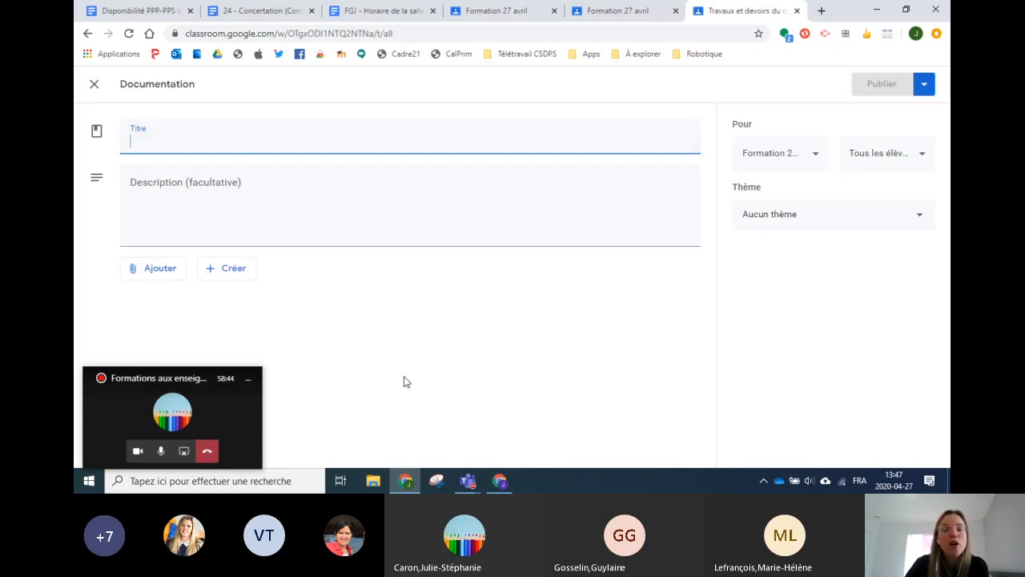
{"action": "left_click", "coordinate": [94, 84]}
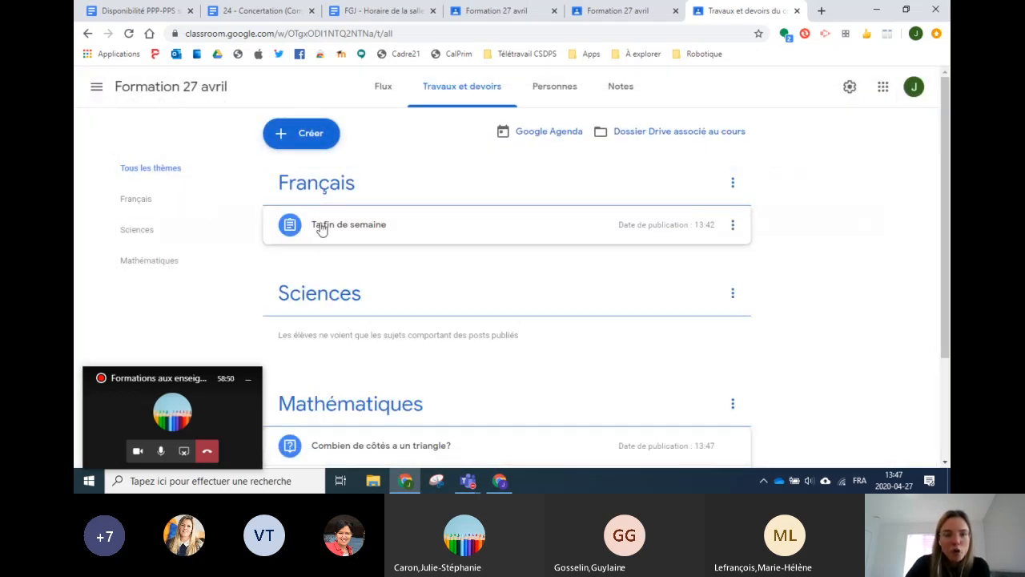
Step: Move the Mathématiques topic above Sciences, then open and close the Créer menu twice
{"action": "left_click_drag", "start_coordinate": [458, 421], "coordinate": [441, 289]}
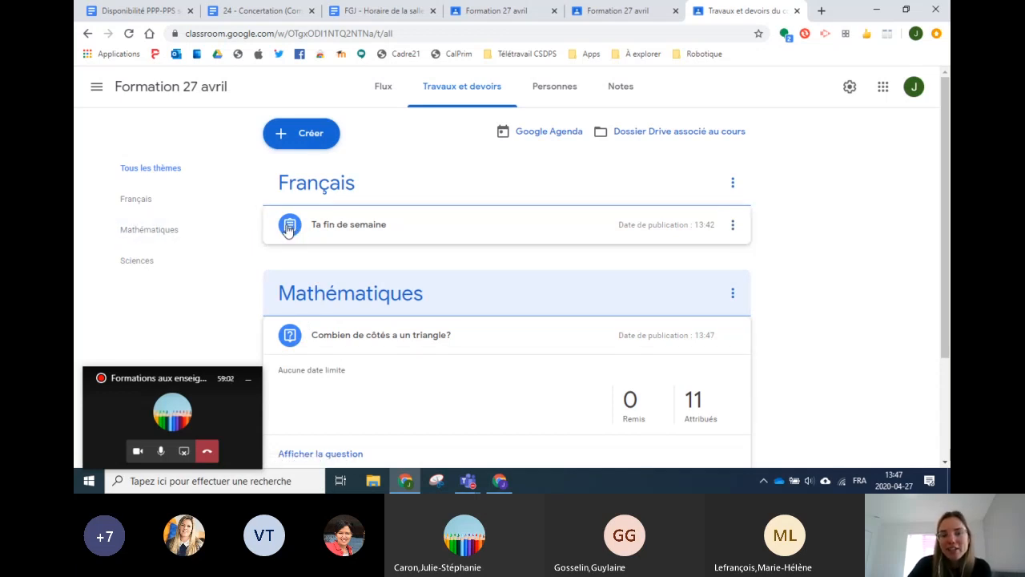
{"action": "left_click", "coordinate": [277, 142]}
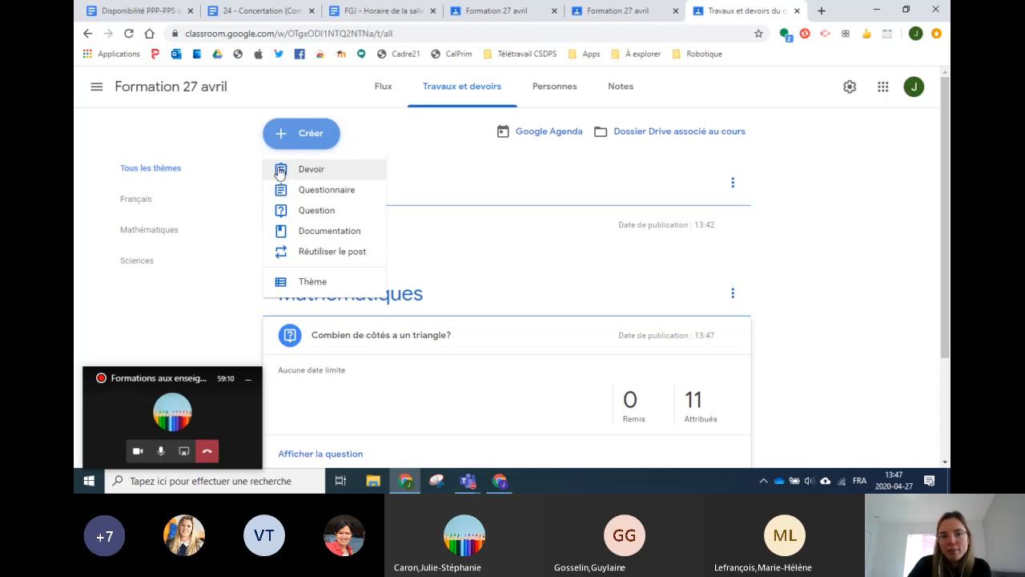
{"action": "left_click", "coordinate": [242, 229]}
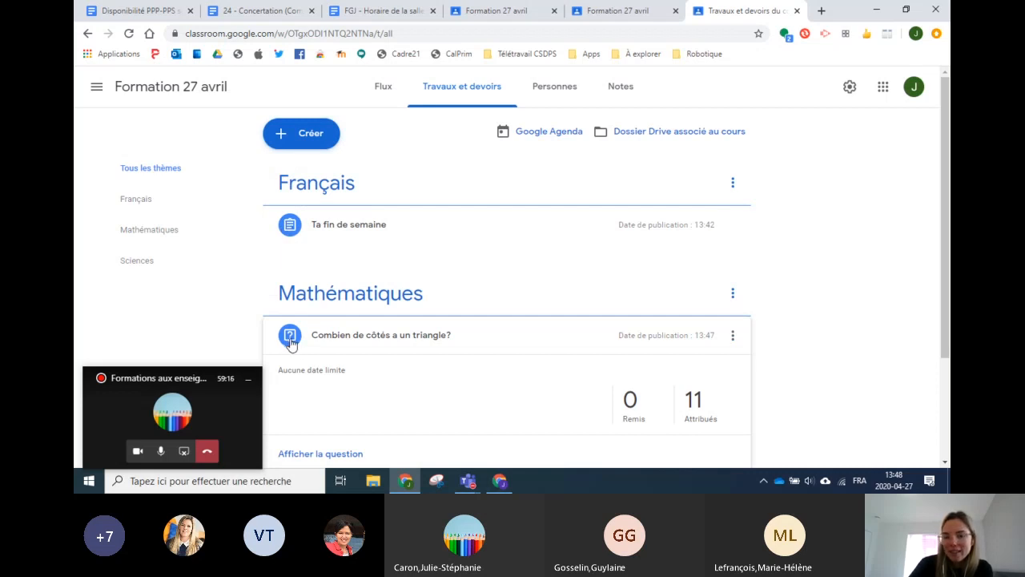
{"action": "left_click", "coordinate": [290, 137]}
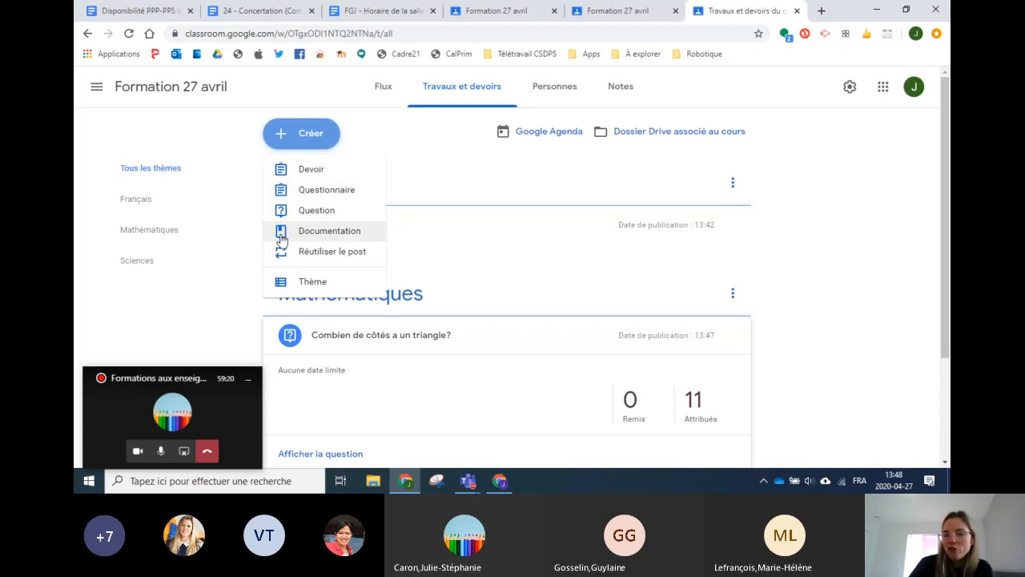
{"action": "left_click", "coordinate": [237, 273]}
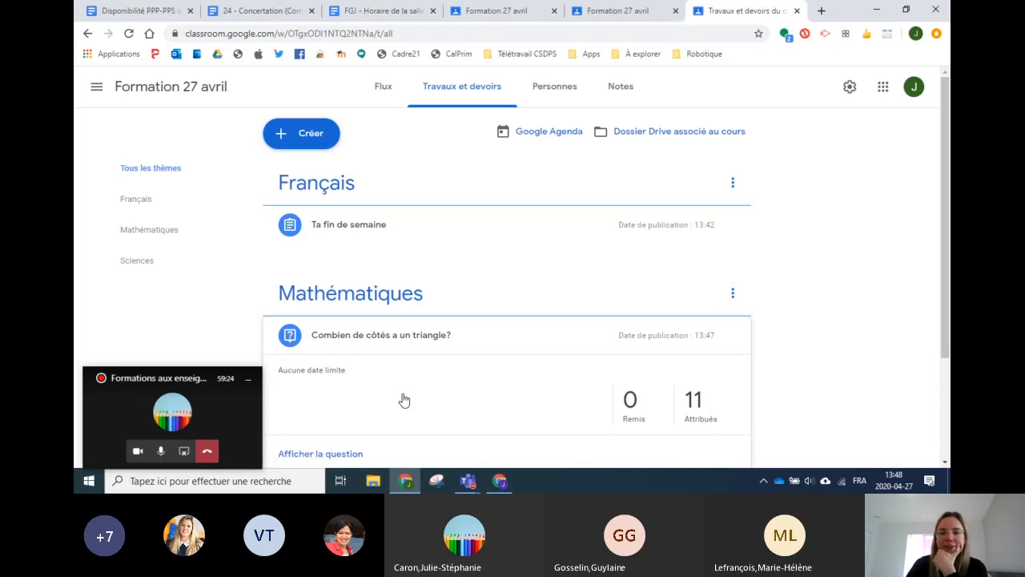
Step: Expand 'Ta fin de semaine' under Français to show its video and Docs attachments
{"action": "scroll", "coordinate": [409, 393], "scroll_direction": "down", "scroll_amount": 2}
{"action": "scroll", "coordinate": [418, 386], "scroll_direction": "up", "scroll_amount": 2}
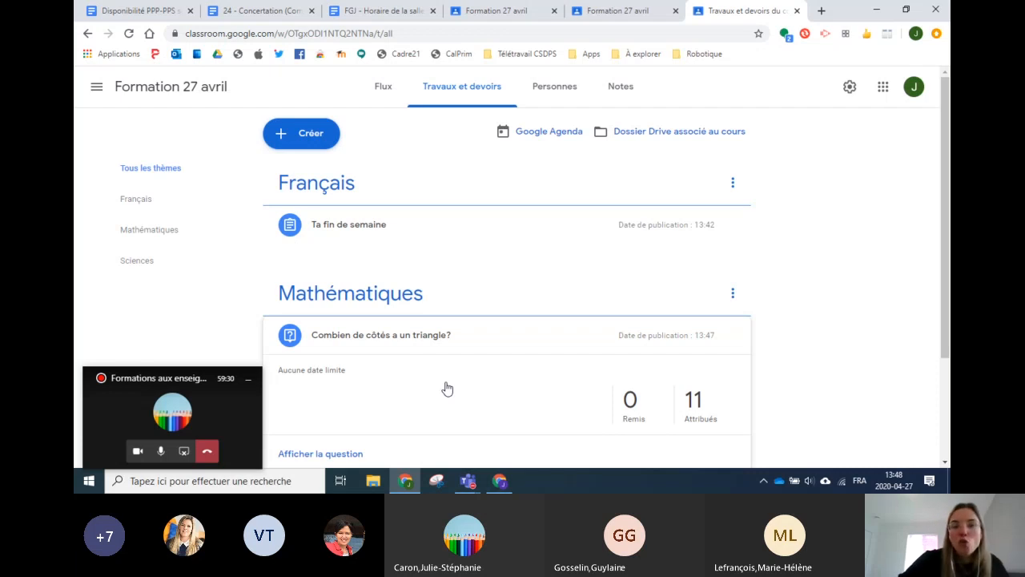
{"action": "left_click", "coordinate": [490, 231]}
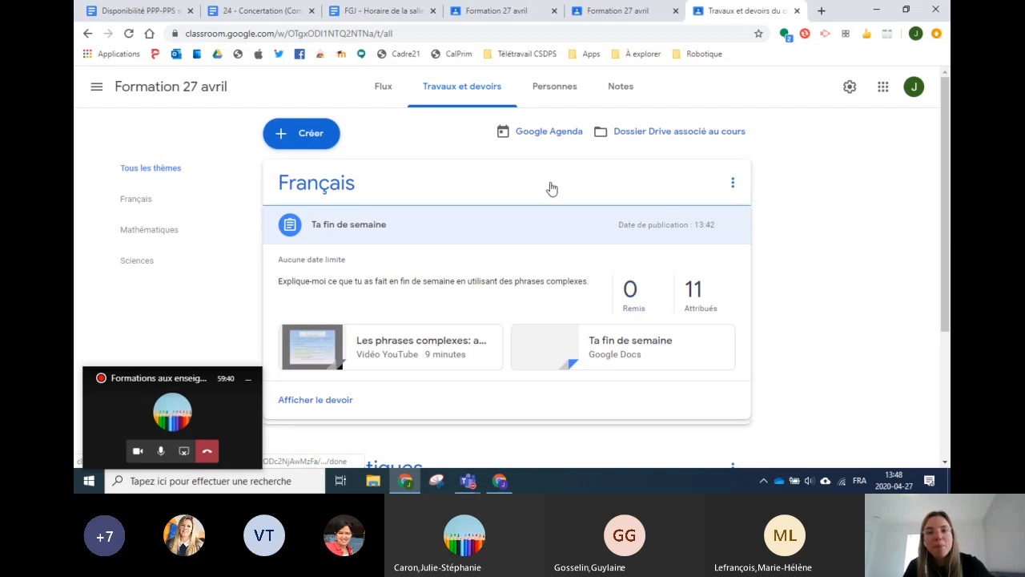
{"action": "left_click", "coordinate": [335, 213]}
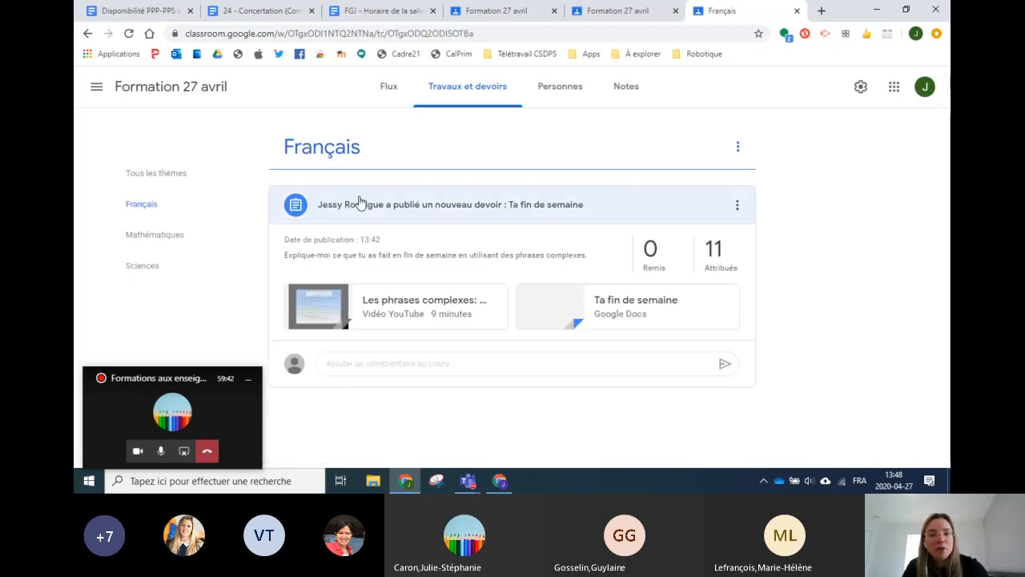
{"action": "left_click", "coordinate": [166, 176]}
{"action": "scroll", "coordinate": [481, 240], "scroll_direction": "down", "scroll_amount": 2}
{"action": "scroll", "coordinate": [487, 230], "scroll_direction": "up", "scroll_amount": 3}
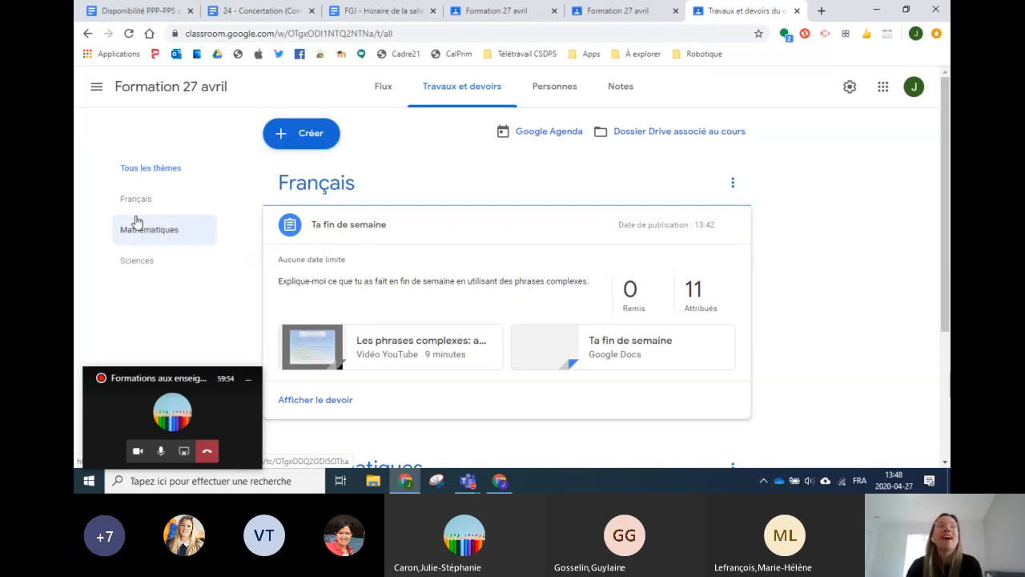
{"action": "scroll", "coordinate": [453, 205], "scroll_direction": "down", "scroll_amount": 3}
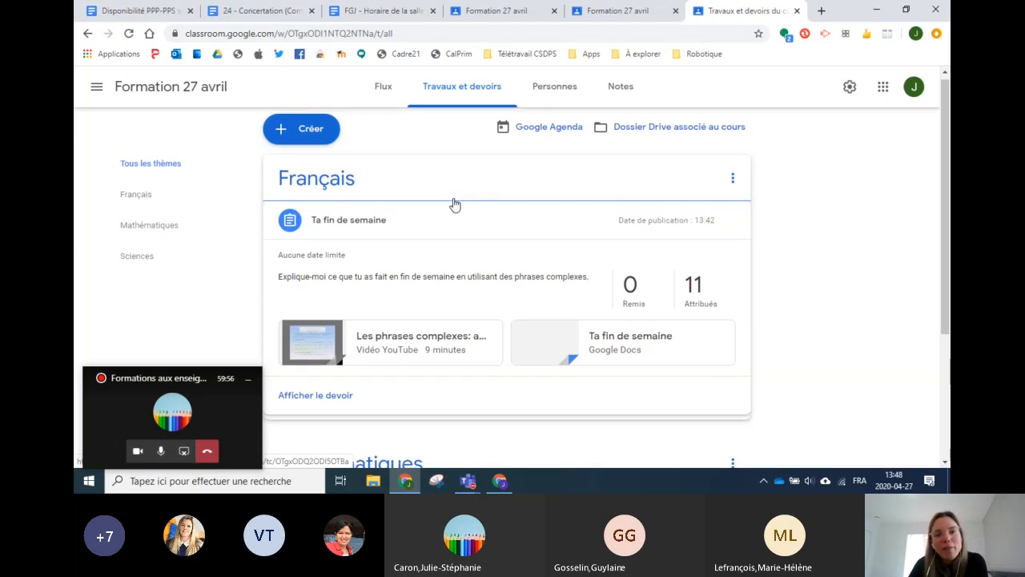
{"action": "scroll", "coordinate": [457, 209], "scroll_direction": "up", "scroll_amount": 3}
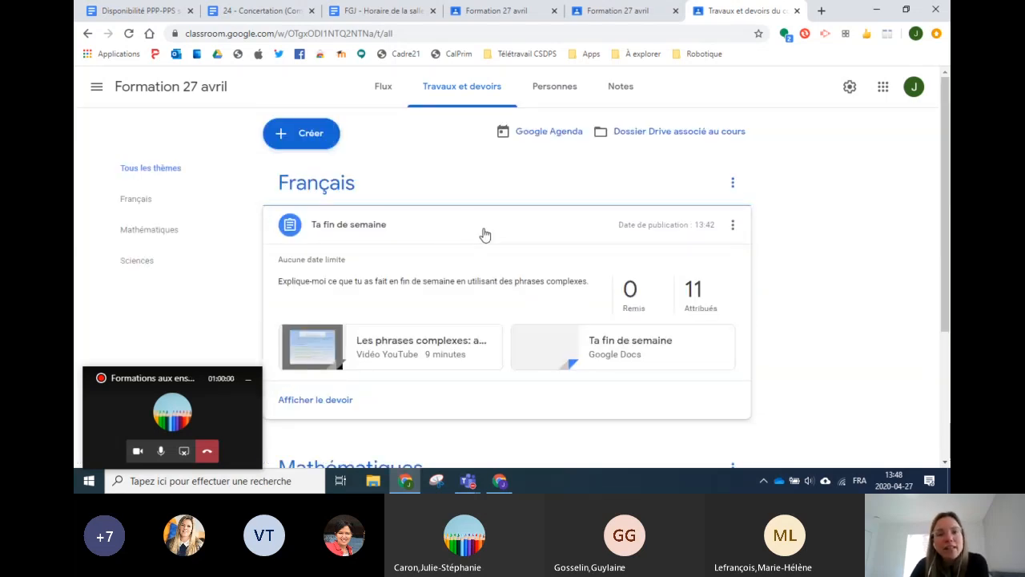
{"action": "left_click", "coordinate": [142, 231]}
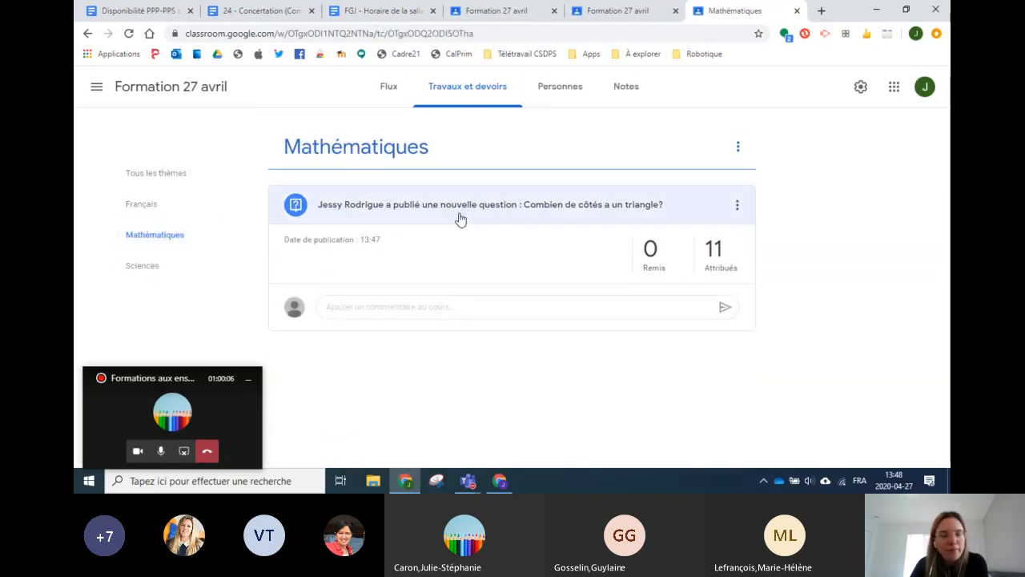
{"action": "left_click", "coordinate": [171, 177]}
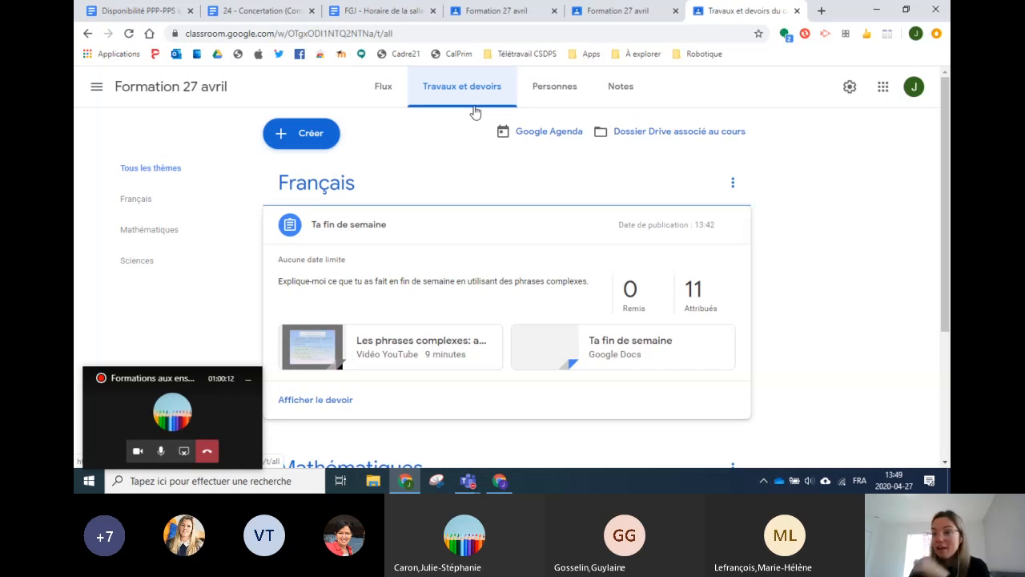
Step: Open the Personnes page of 'Formation 27 avril' and look over the teacher and students
{"action": "left_click", "coordinate": [541, 90]}
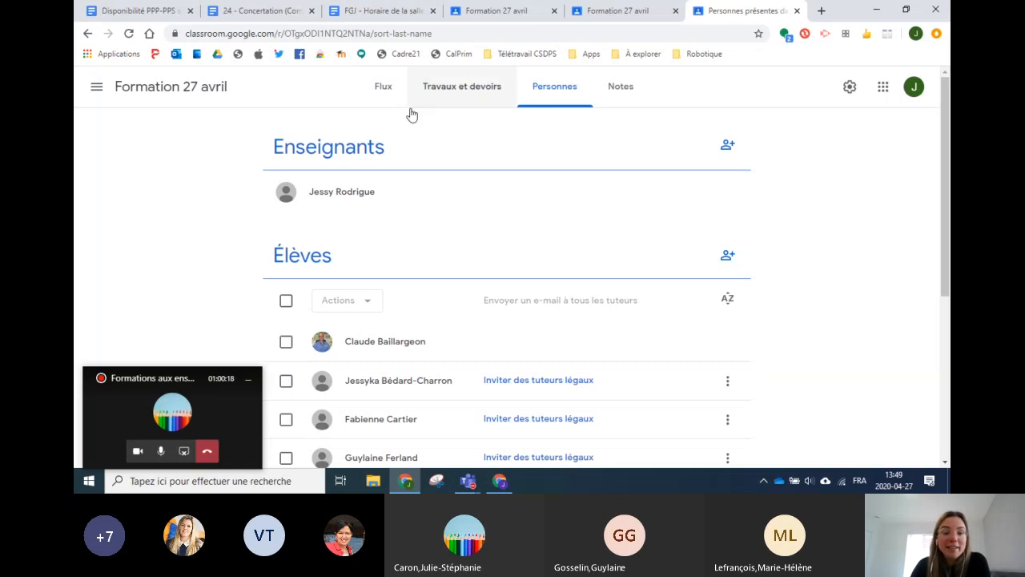
{"action": "scroll", "coordinate": [420, 236], "scroll_direction": "down", "scroll_amount": 2}
{"action": "scroll", "coordinate": [385, 308], "scroll_direction": "down", "scroll_amount": 2}
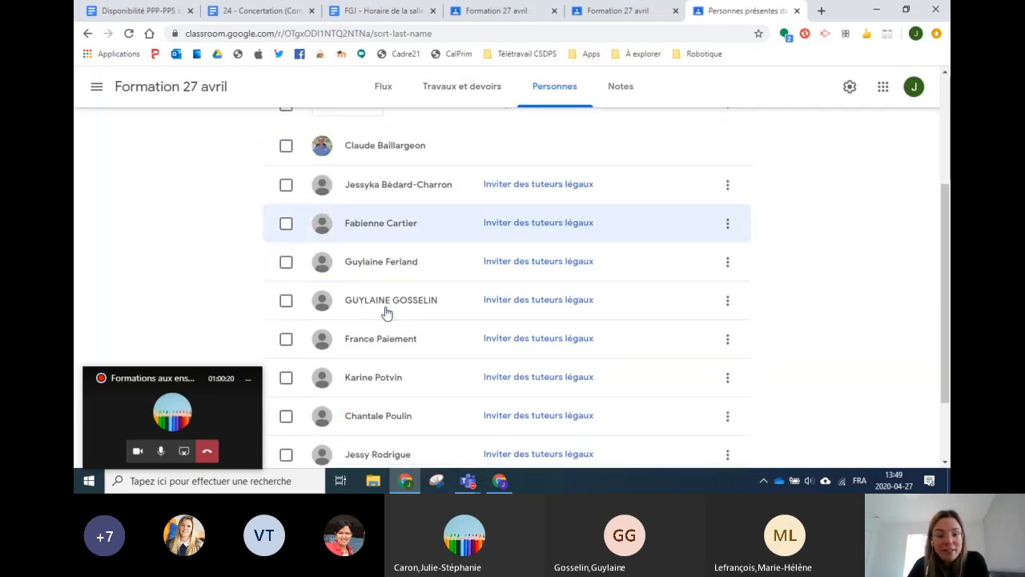
{"action": "scroll", "coordinate": [404, 332], "scroll_direction": "up", "scroll_amount": 3}
{"action": "scroll", "coordinate": [404, 333], "scroll_direction": "up", "scroll_amount": 1}
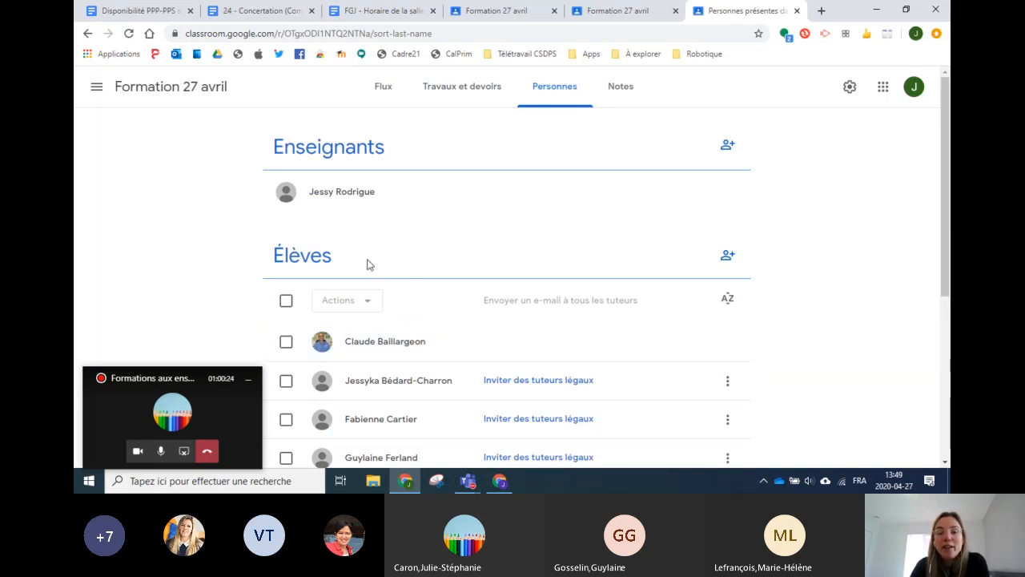
Step: Start a student invitation by searching a student's name, then cancel it
{"action": "left_click", "coordinate": [727, 256]}
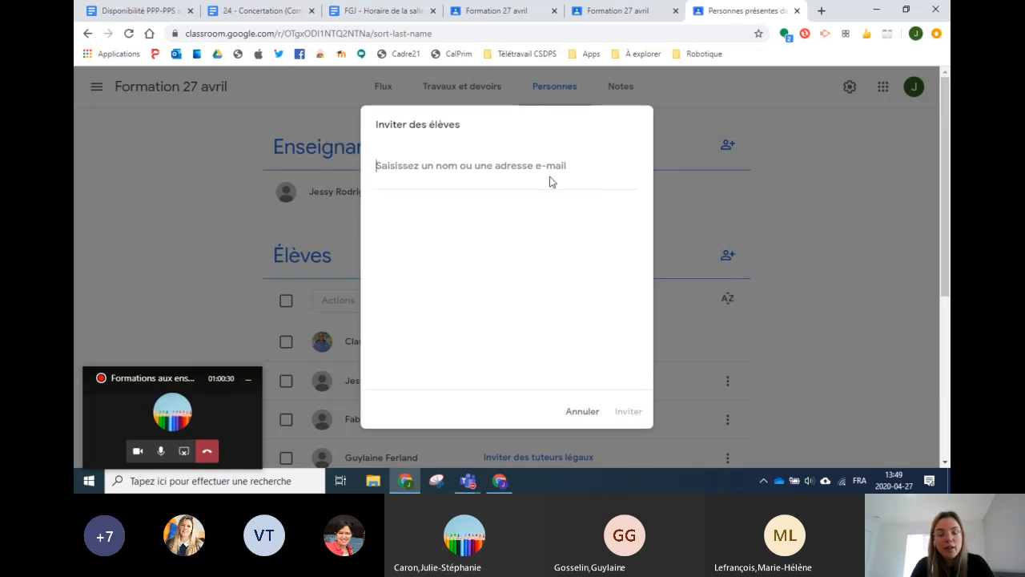
{"action": "type", "text": "anni"}
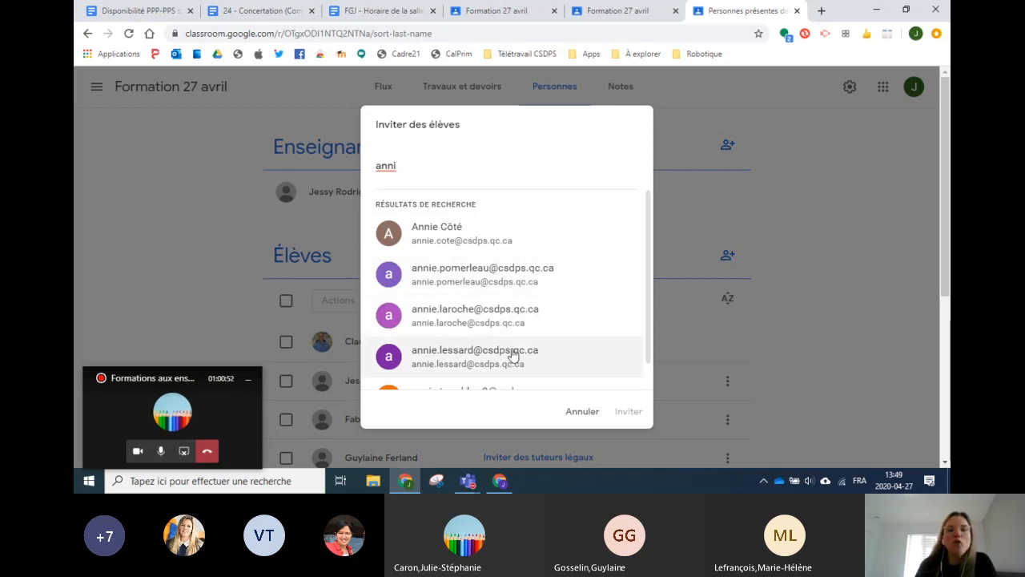
{"action": "left_click", "coordinate": [584, 413]}
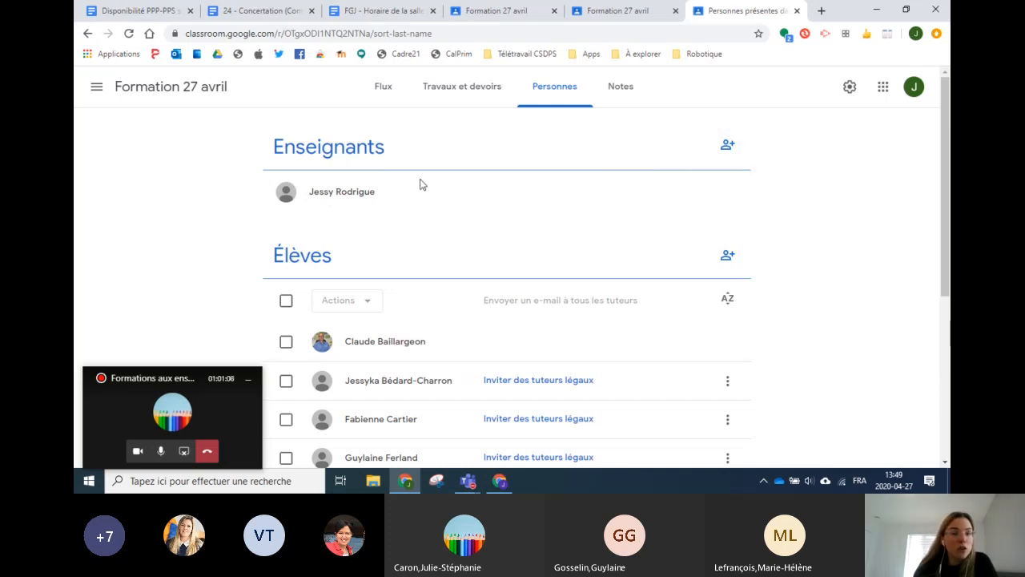
Step: Invite a colleague found by name search as a co-teacher under Enseignants
{"action": "left_click", "coordinate": [727, 145]}
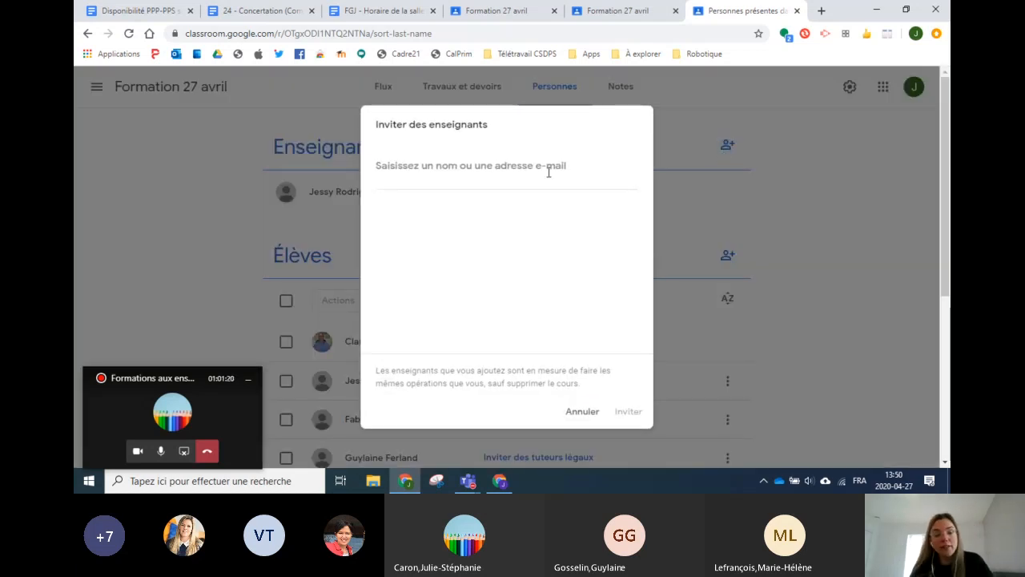
{"action": "type", "text": "ann"}
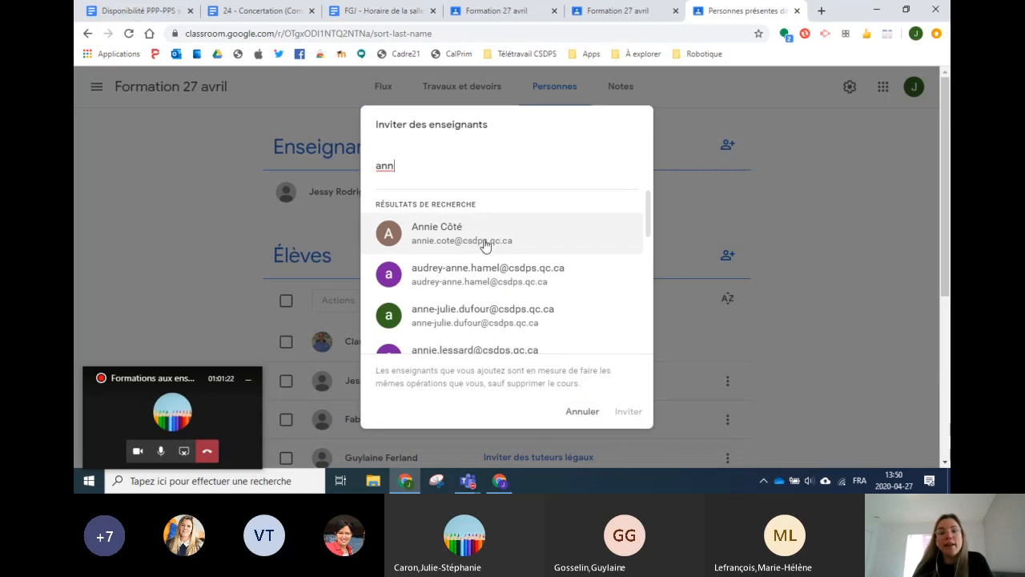
{"action": "left_click", "coordinate": [484, 243]}
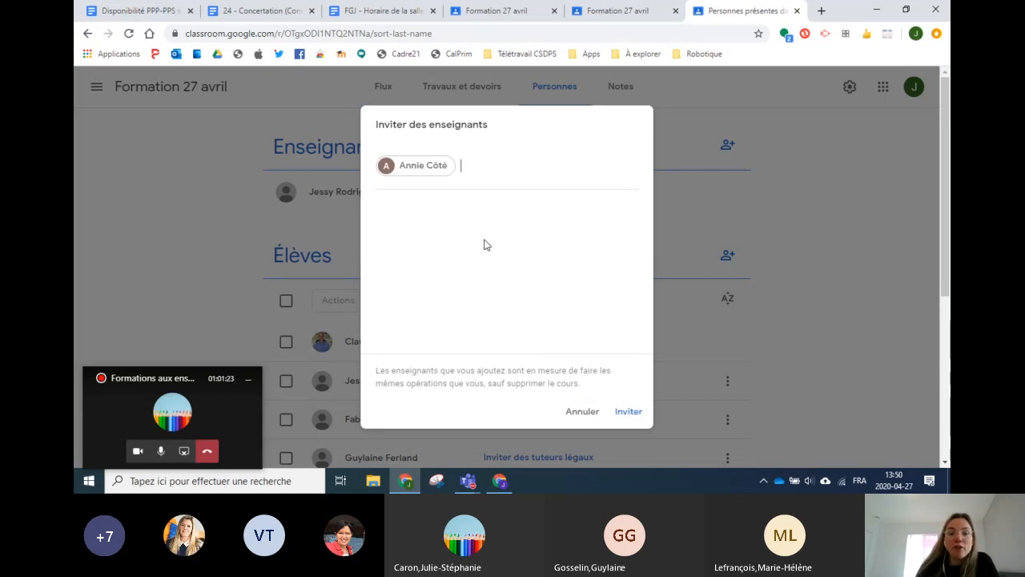
{"action": "left_click", "coordinate": [624, 418]}
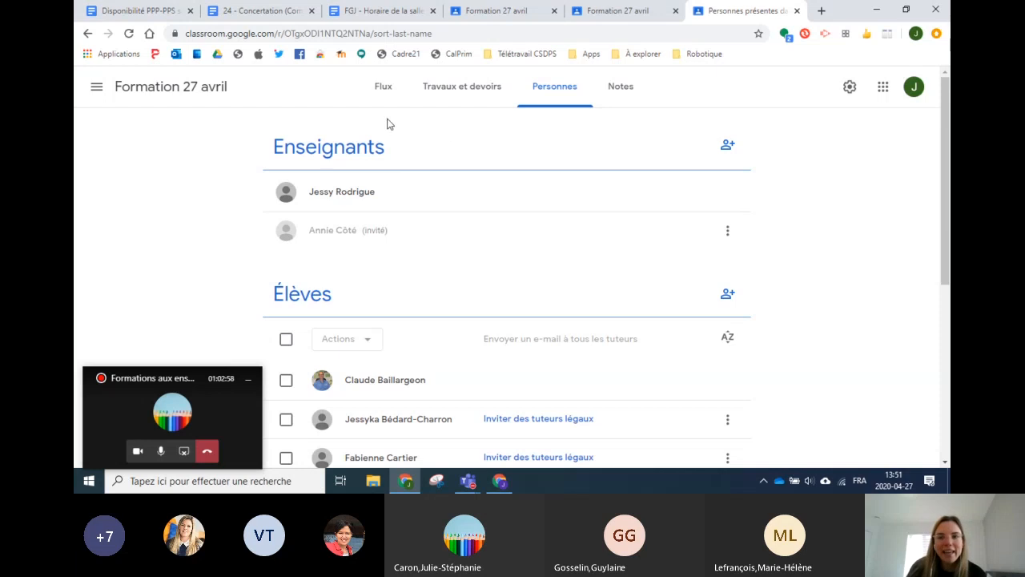
Step: Open the course's Notes gradebook and scroll through it
{"action": "left_click", "coordinate": [628, 97]}
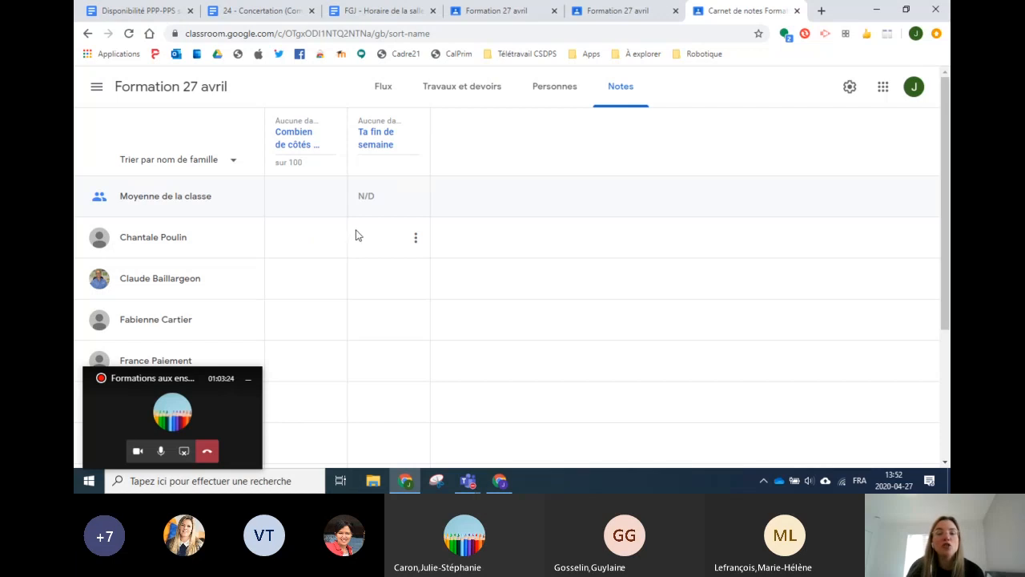
{"action": "scroll", "coordinate": [377, 274], "scroll_direction": "down", "scroll_amount": 3}
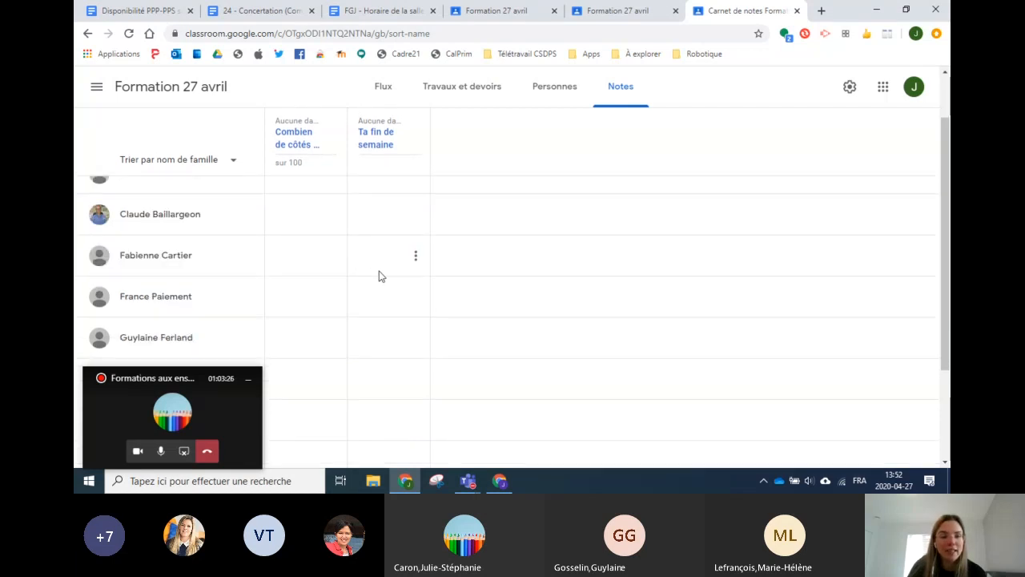
{"action": "scroll", "coordinate": [382, 276], "scroll_direction": "up", "scroll_amount": 3}
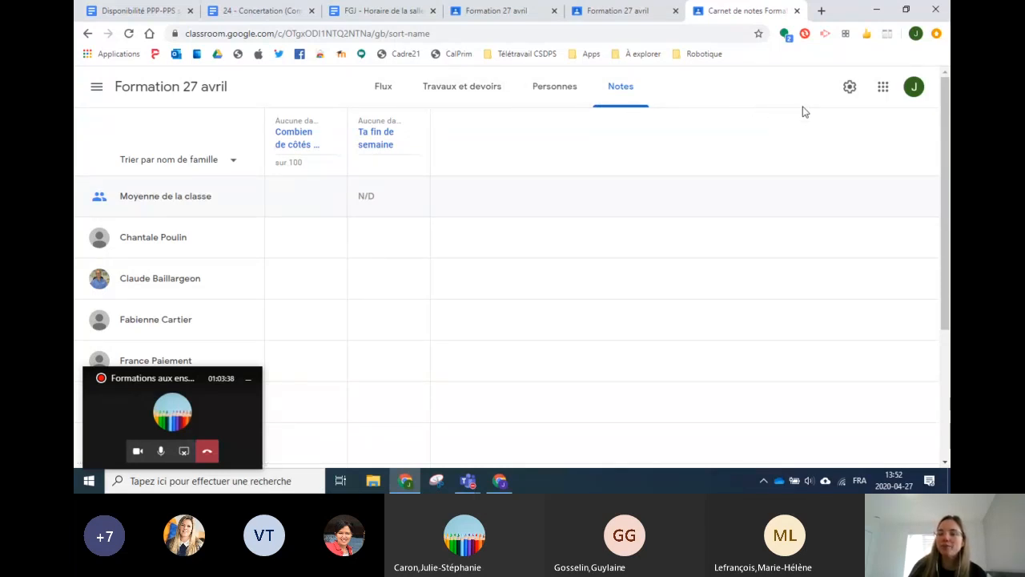
Step: In course settings, reset the Code du cours, then set it to Désactivé
{"action": "left_click", "coordinate": [850, 88]}
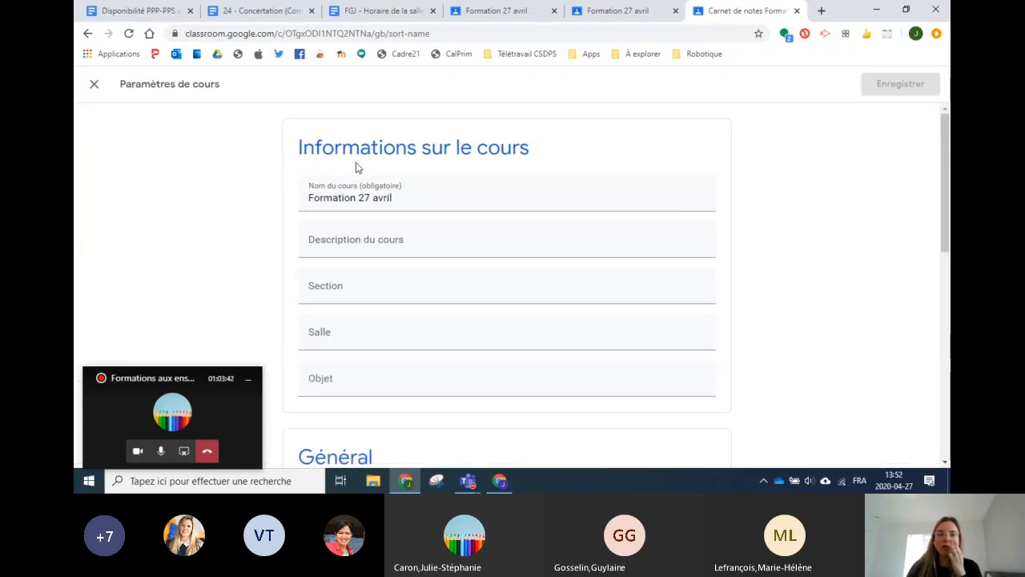
{"action": "scroll", "coordinate": [392, 173], "scroll_direction": "down", "scroll_amount": 4}
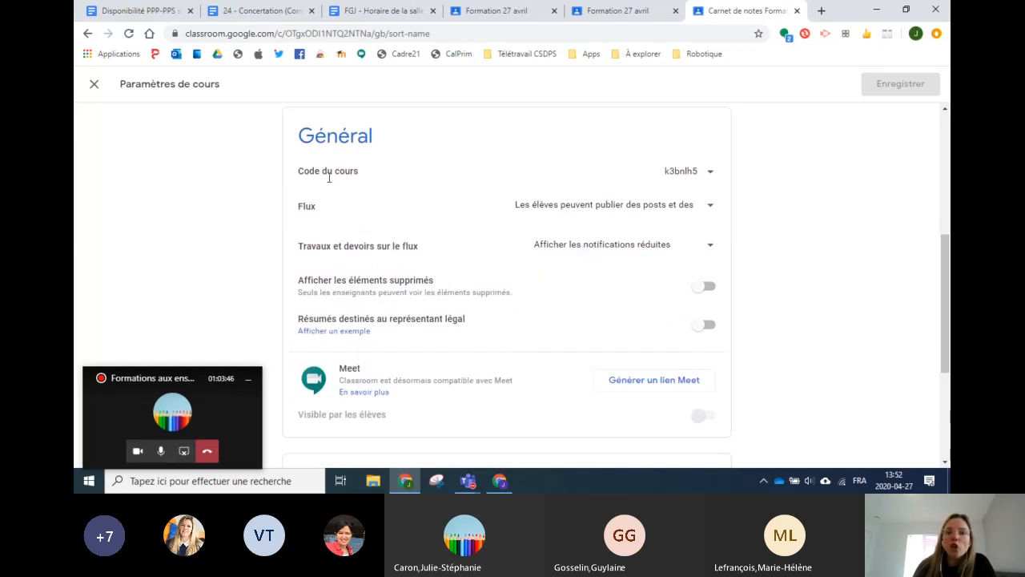
{"action": "left_click", "coordinate": [710, 178]}
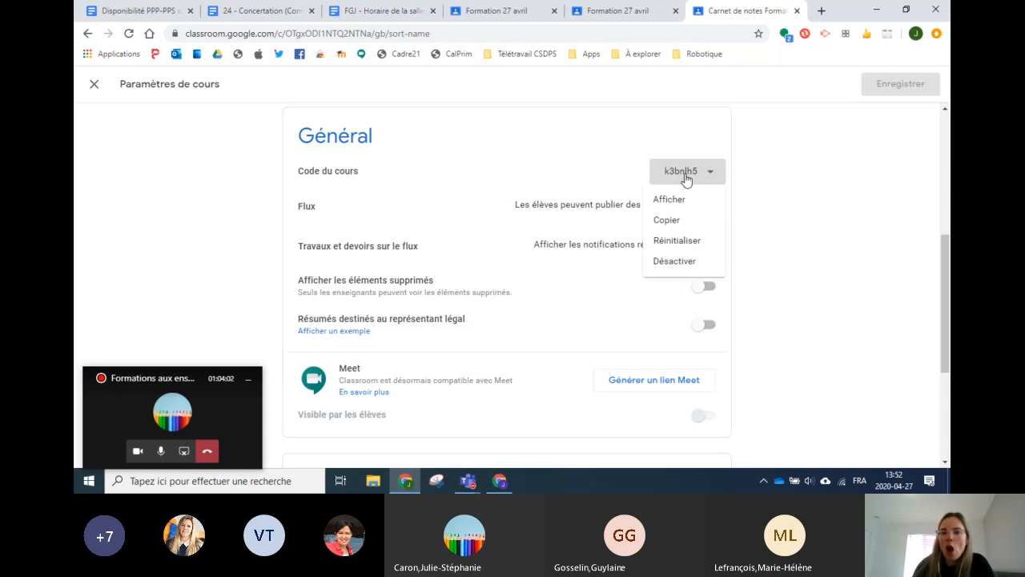
{"action": "left_click", "coordinate": [678, 246]}
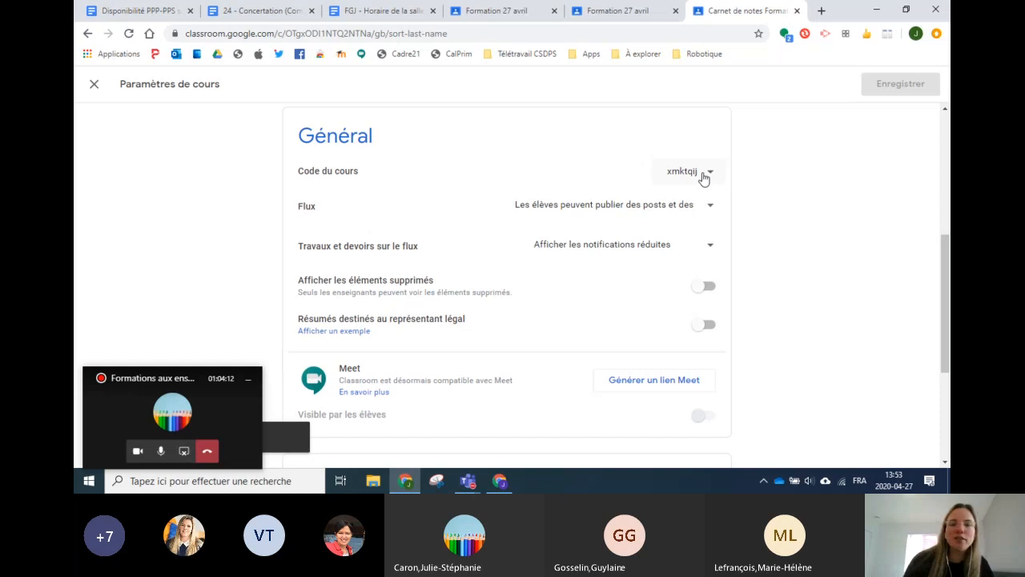
{"action": "left_click", "coordinate": [702, 174]}
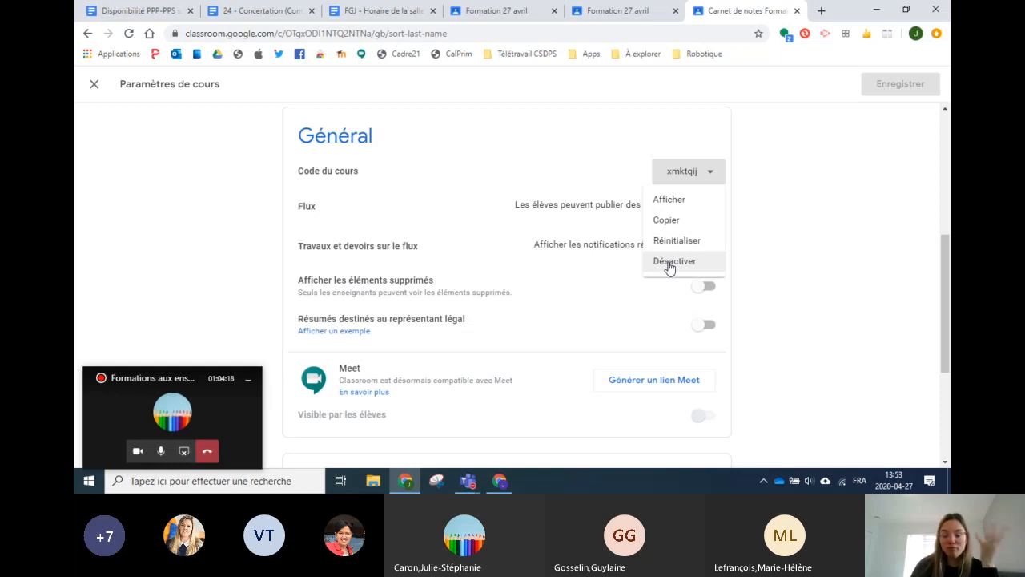
{"action": "left_click", "coordinate": [669, 264]}
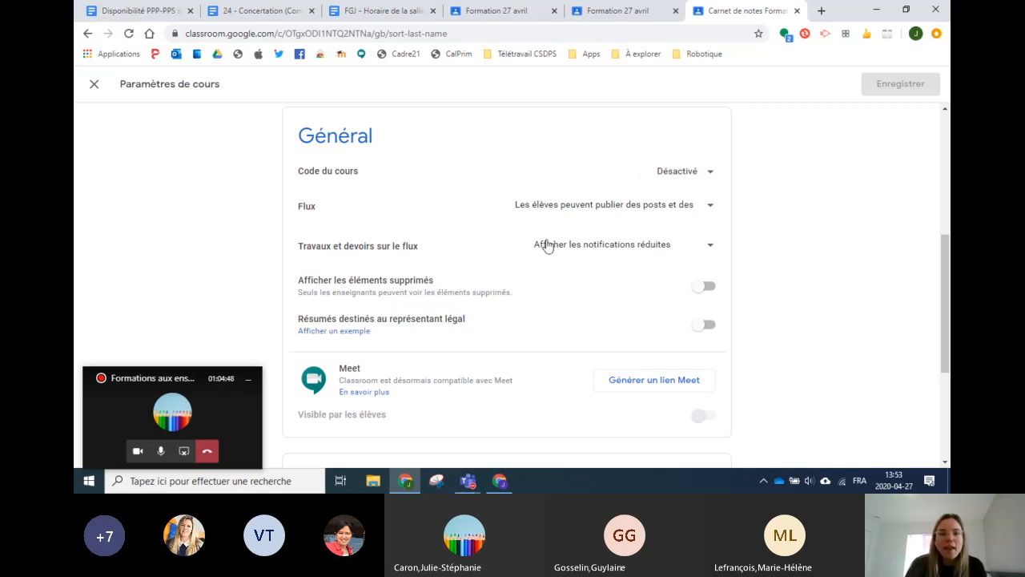
Step: Generate a Meet link for the class, save the settings, and return to the Flux stream
{"action": "scroll", "coordinate": [459, 269], "scroll_direction": "down", "scroll_amount": 1}
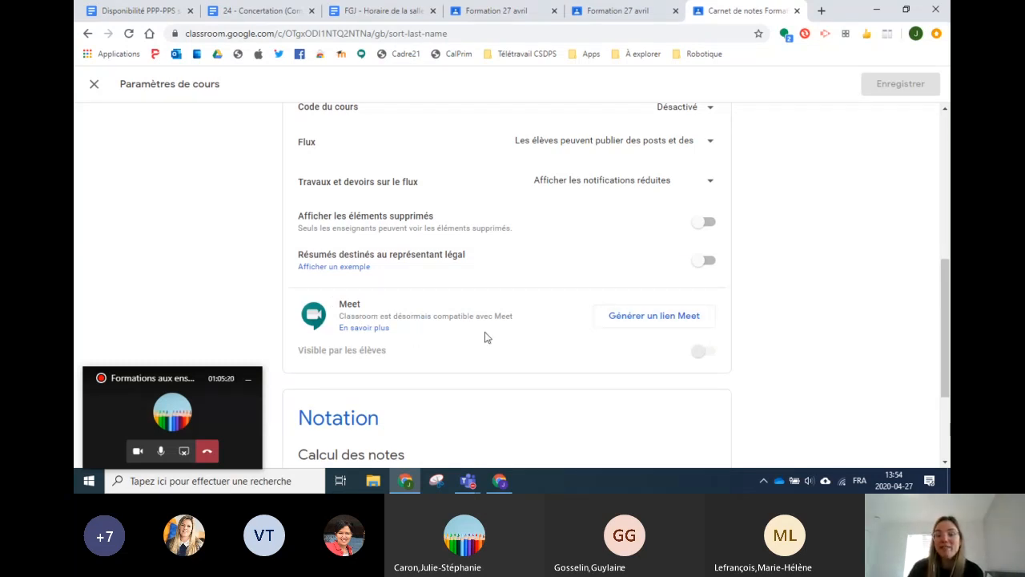
{"action": "left_click", "coordinate": [637, 316]}
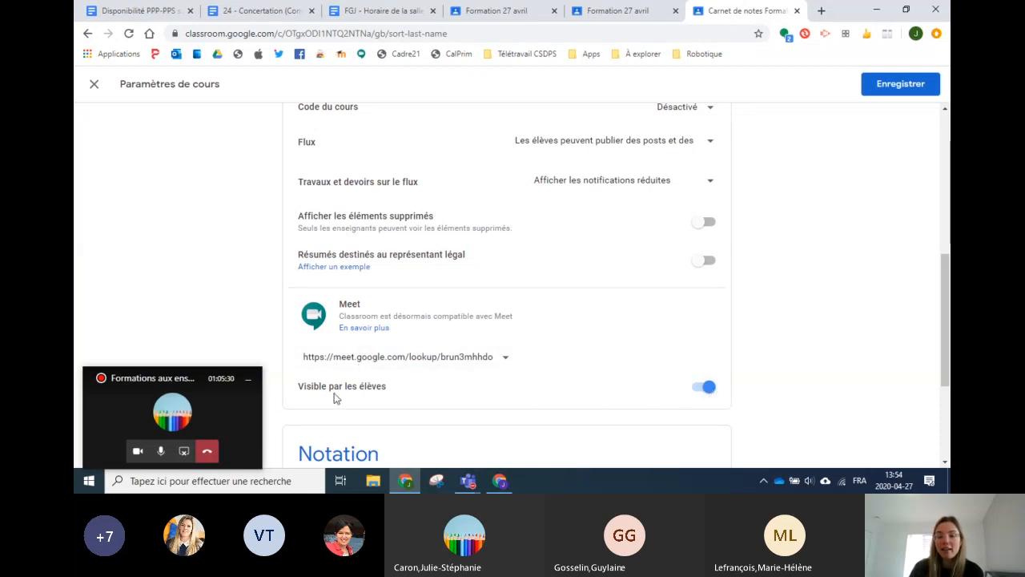
{"action": "left_click", "coordinate": [896, 85]}
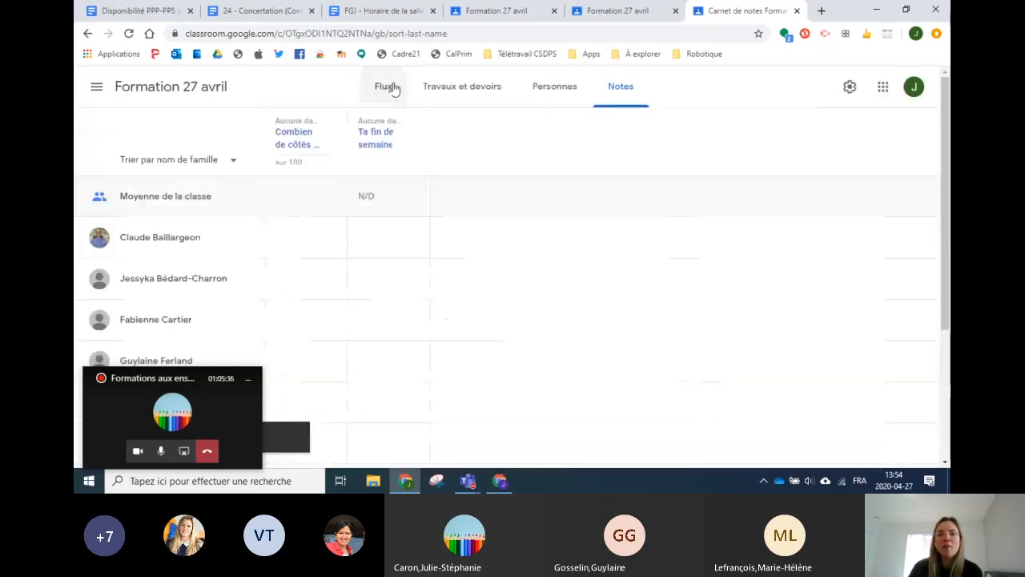
{"action": "left_click", "coordinate": [385, 88]}
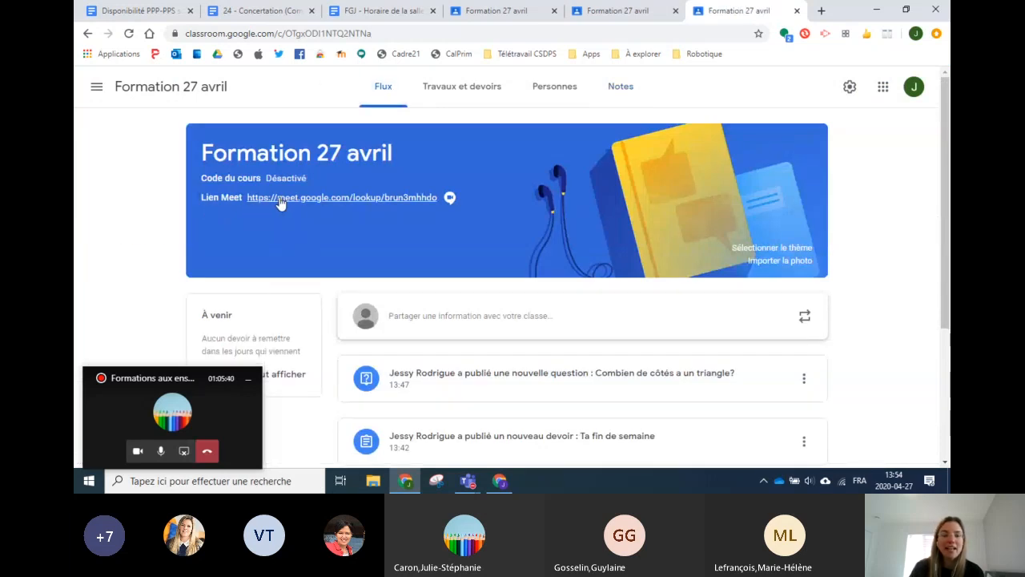
{"action": "left_click", "coordinate": [358, 201]}
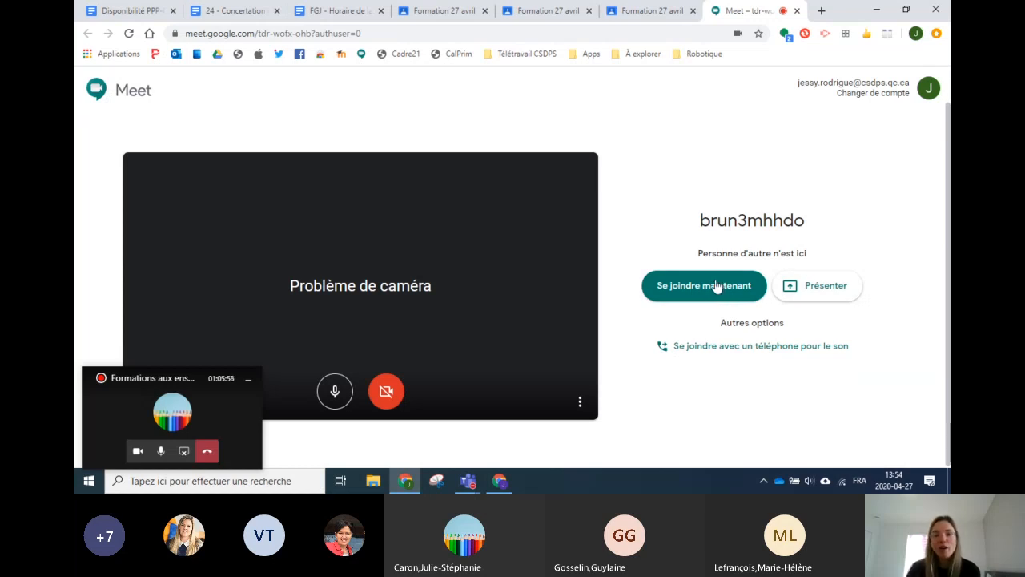
{"action": "left_click", "coordinate": [798, 11]}
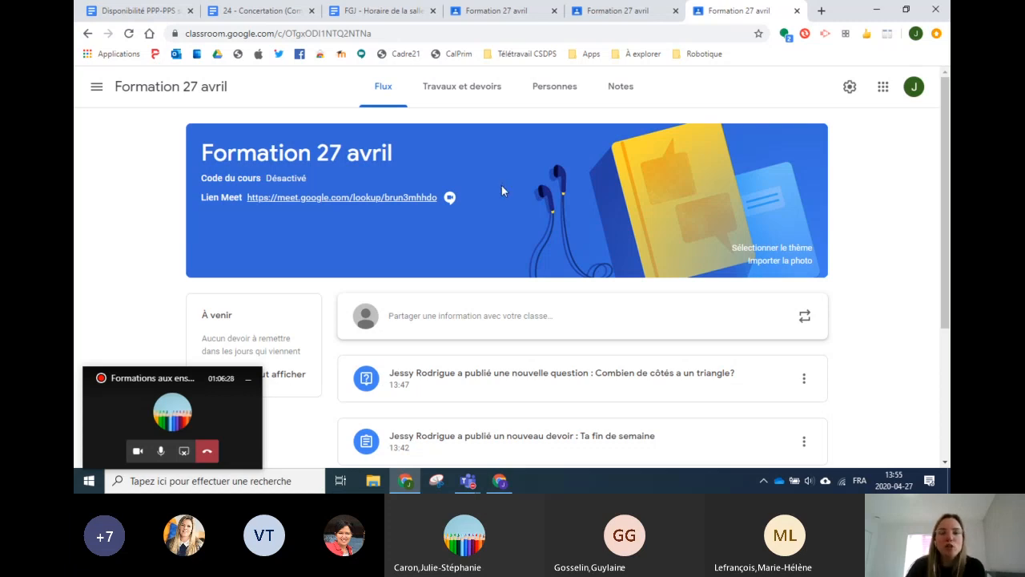
Step: Turn off 'Visible par les élèves' for the Meet link in course settings and save
{"action": "left_click", "coordinate": [849, 86]}
{"action": "scroll", "coordinate": [553, 142], "scroll_direction": "down", "scroll_amount": 5}
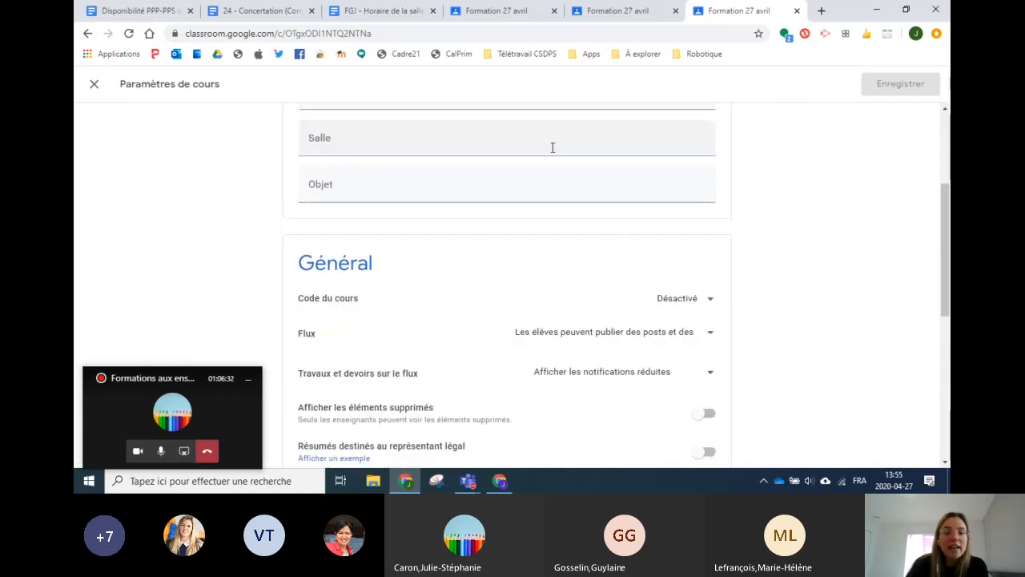
{"action": "scroll", "coordinate": [561, 184], "scroll_direction": "down", "scroll_amount": 1}
{"action": "left_click", "coordinate": [702, 326]}
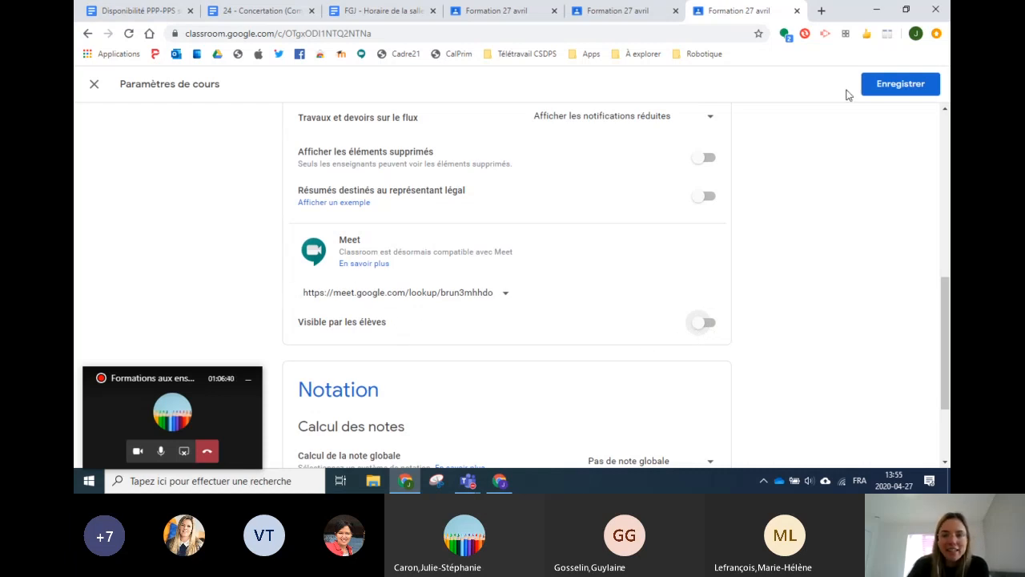
{"action": "left_click", "coordinate": [884, 84]}
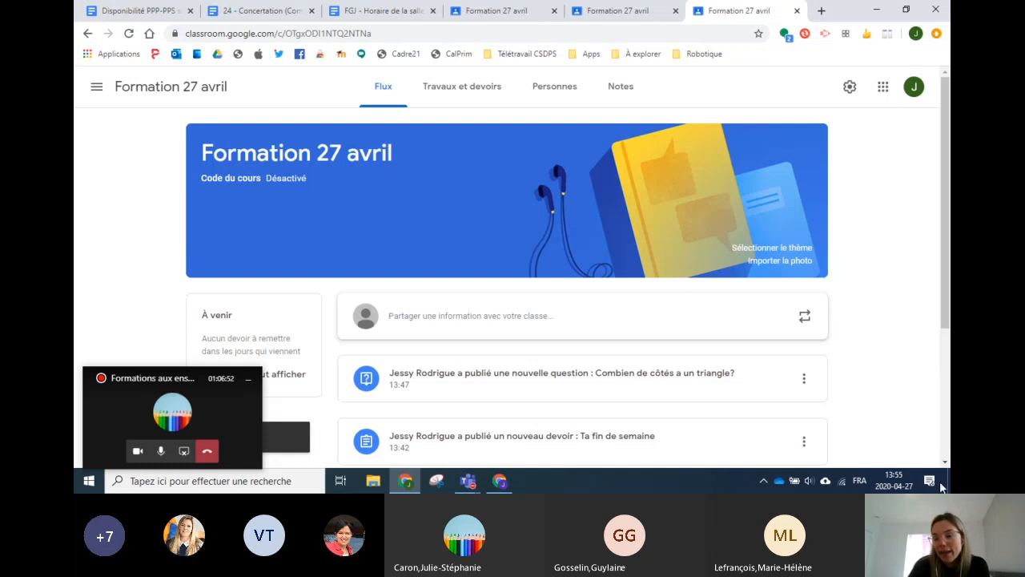
Step: Reopen settings, toggle the Meet link visible then hidden again, and save it hidden
{"action": "left_click", "coordinate": [847, 91]}
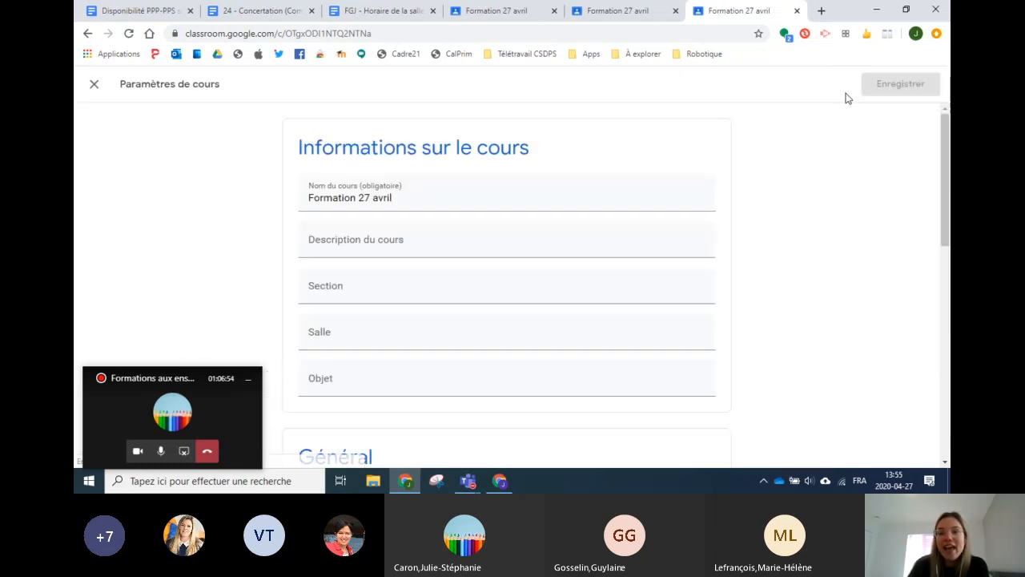
{"action": "scroll", "coordinate": [600, 221], "scroll_direction": "down", "scroll_amount": 5}
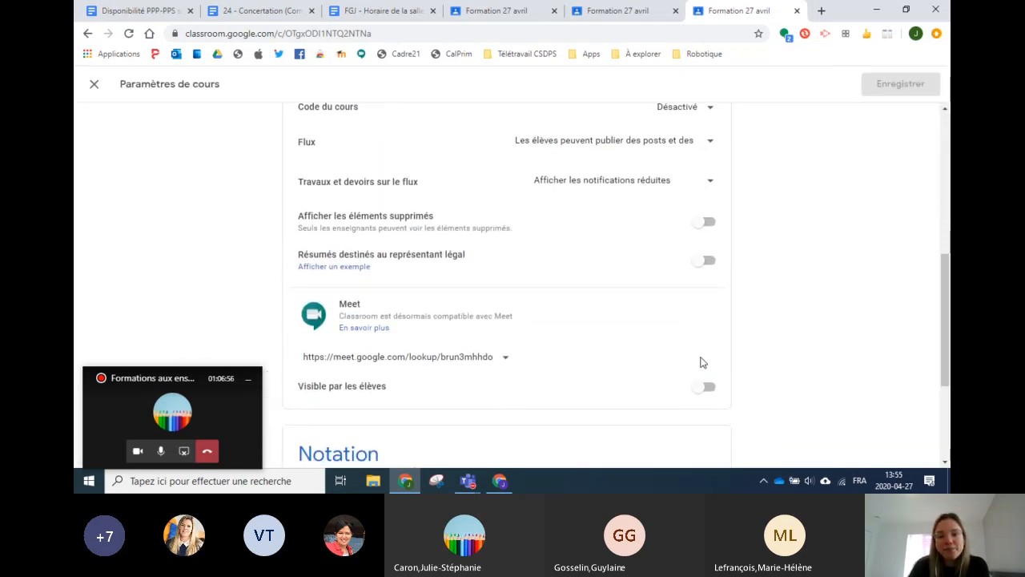
{"action": "left_click", "coordinate": [702, 396]}
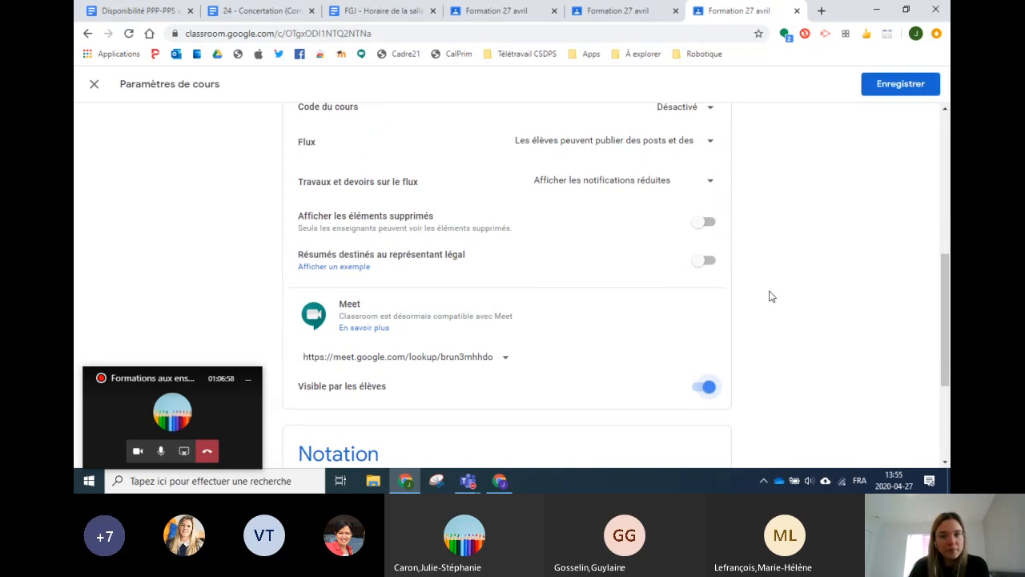
{"action": "left_click", "coordinate": [895, 86]}
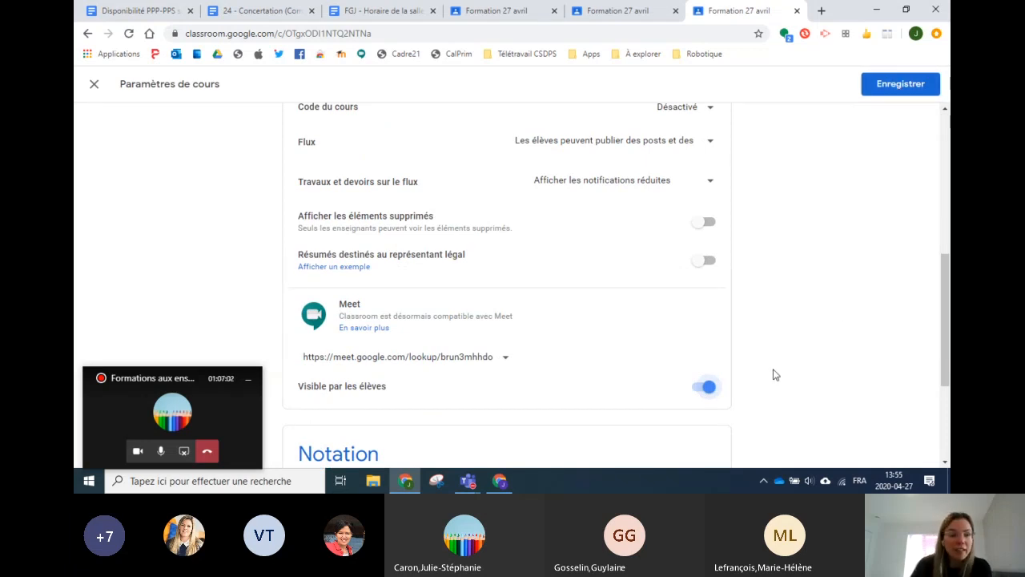
{"action": "left_click", "coordinate": [709, 394]}
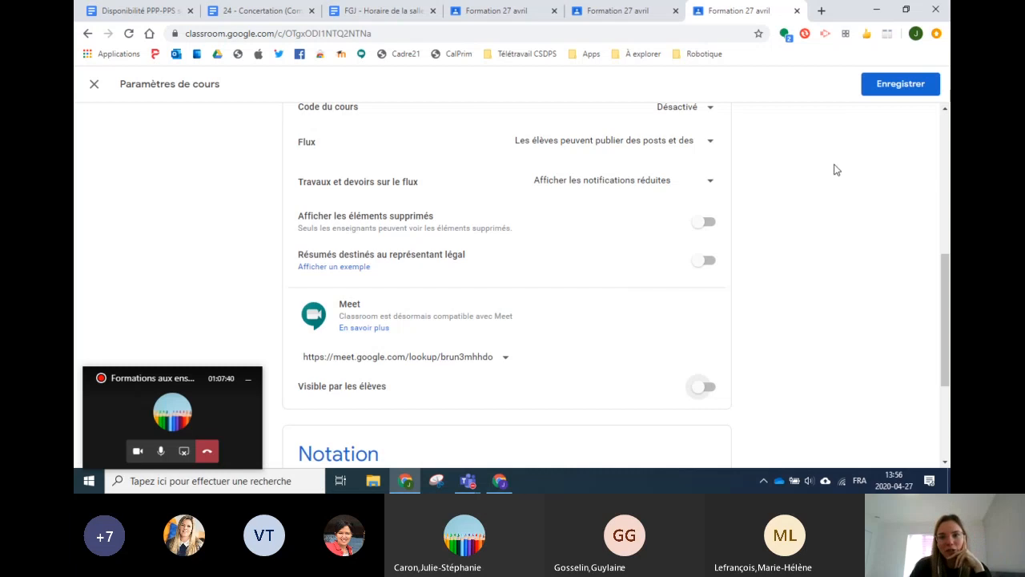
{"action": "scroll", "coordinate": [812, 181], "scroll_direction": "up", "scroll_amount": 1}
{"action": "scroll", "coordinate": [526, 185], "scroll_direction": "down", "scroll_amount": 3}
{"action": "scroll", "coordinate": [613, 233], "scroll_direction": "up", "scroll_amount": 3}
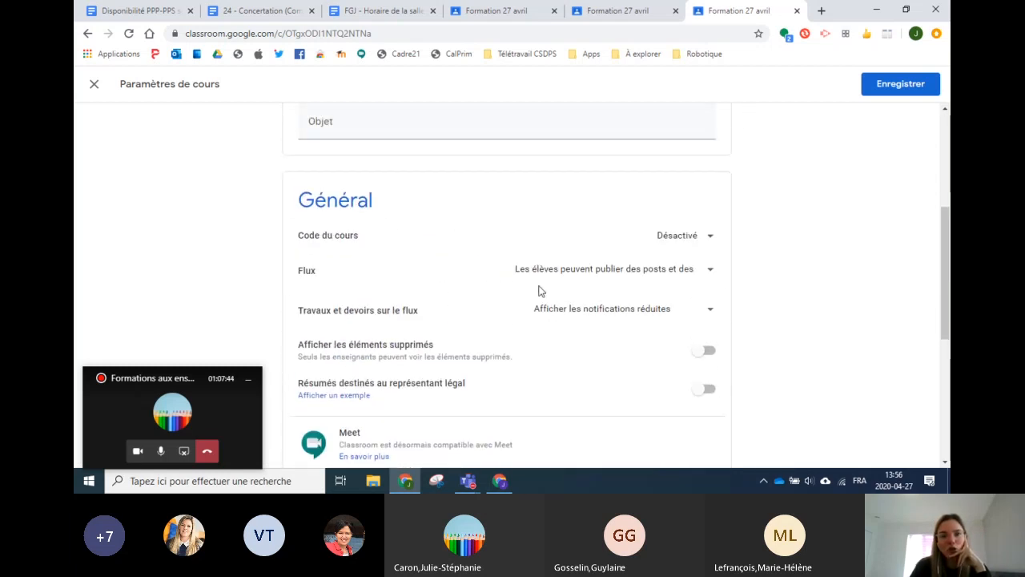
{"action": "left_click", "coordinate": [893, 85]}
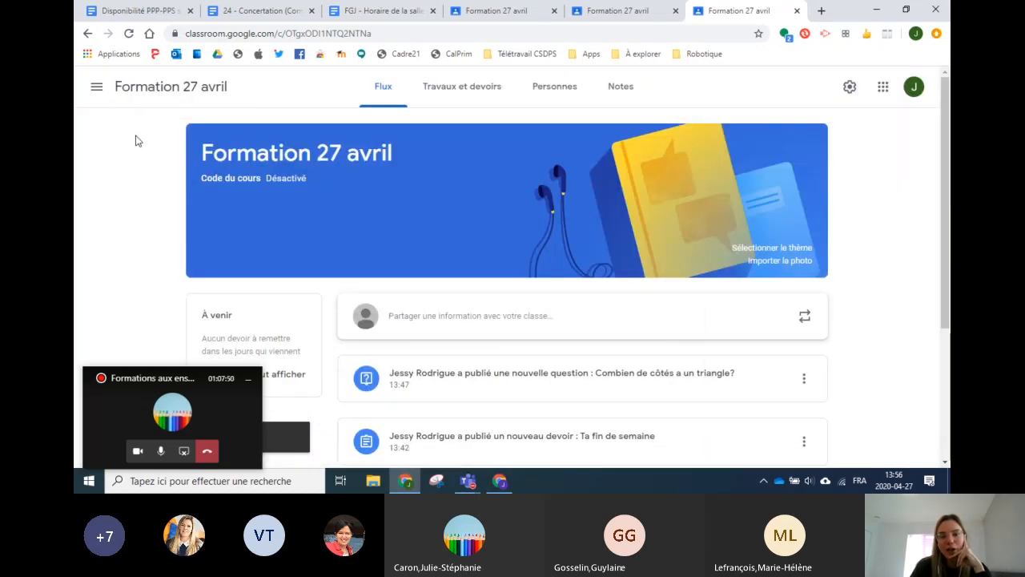
{"action": "left_click", "coordinate": [454, 88]}
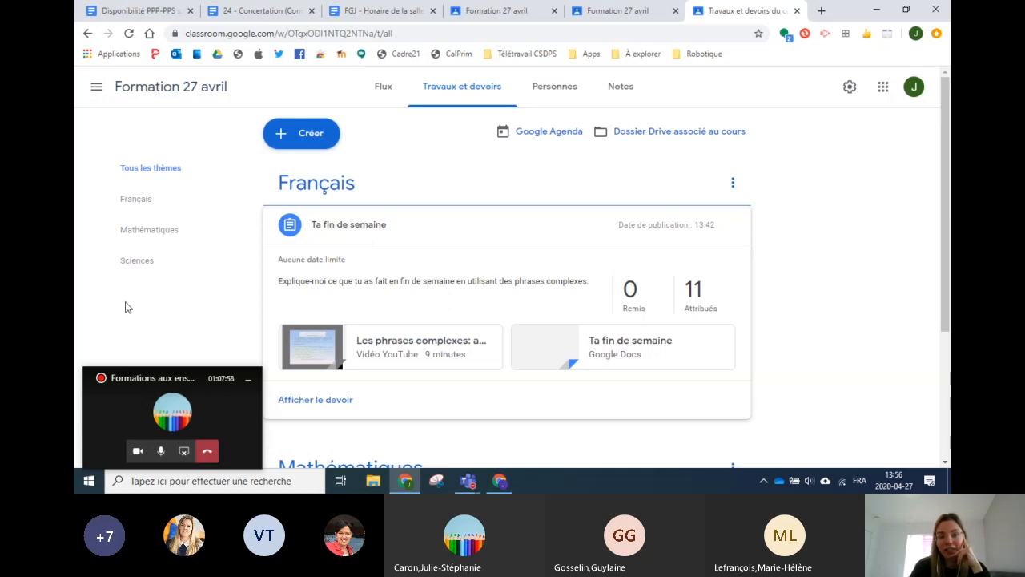
{"action": "left_click", "coordinate": [94, 90]}
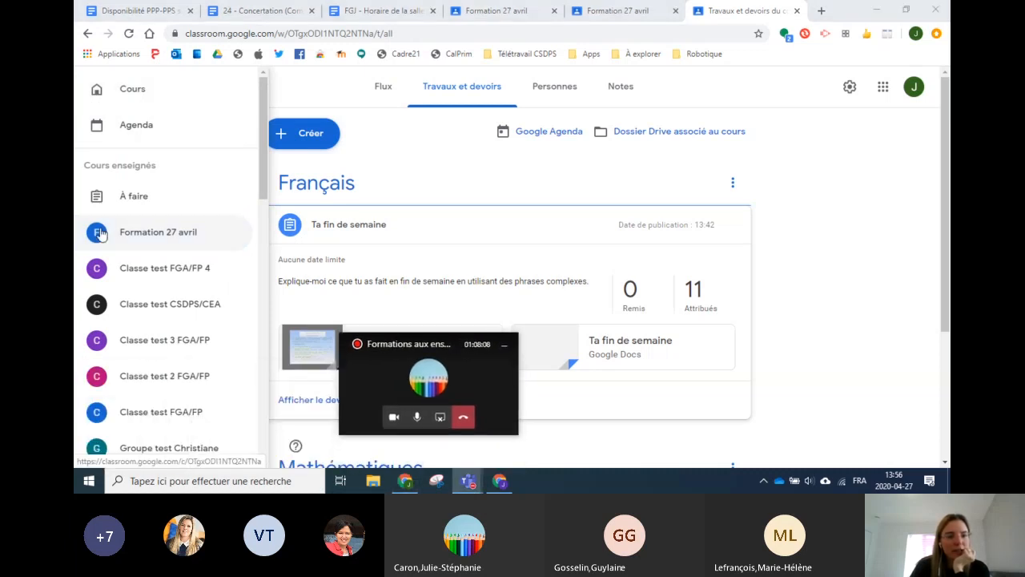
{"action": "scroll", "coordinate": [178, 274], "scroll_direction": "down", "scroll_amount": 15}
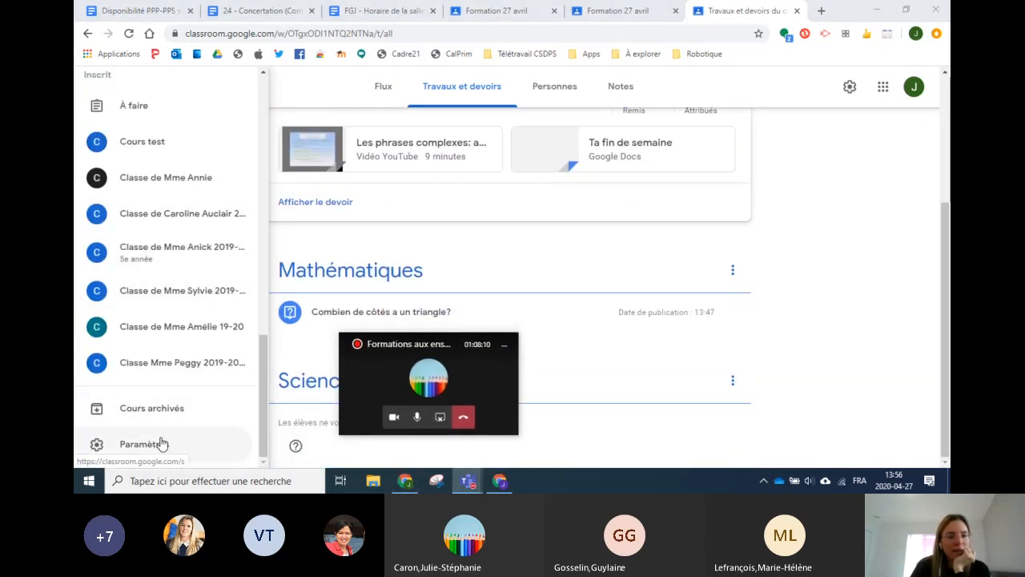
{"action": "left_click", "coordinate": [158, 444]}
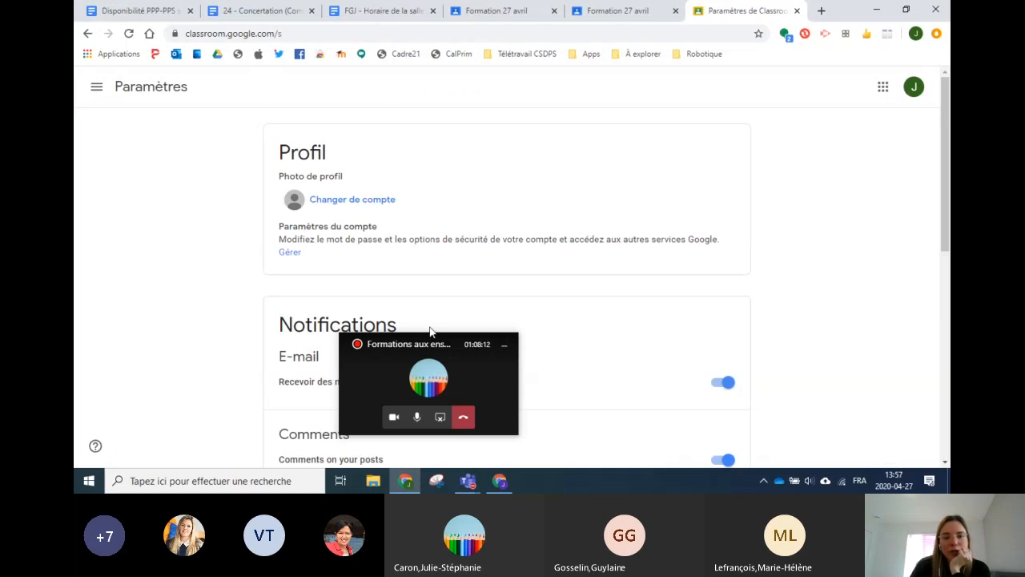
{"action": "left_click_drag", "start_coordinate": [433, 341], "coordinate": [177, 340]}
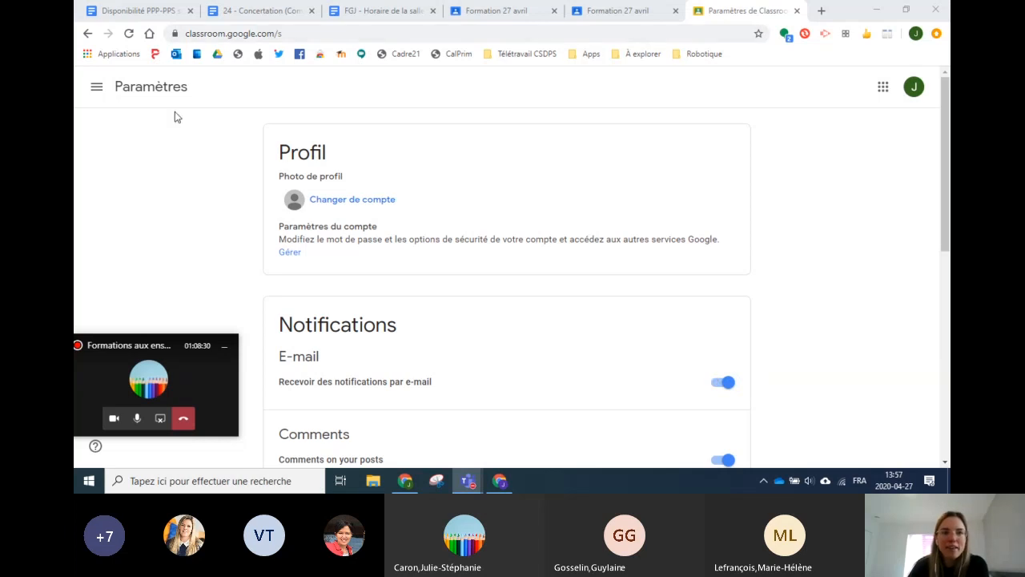
{"action": "left_click", "coordinate": [97, 86]}
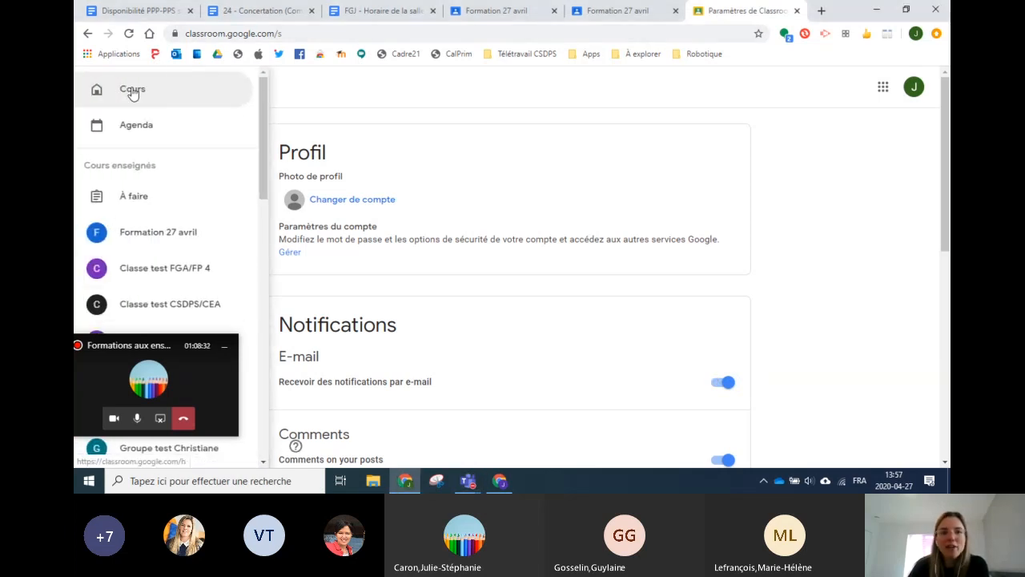
{"action": "left_click", "coordinate": [575, 90]}
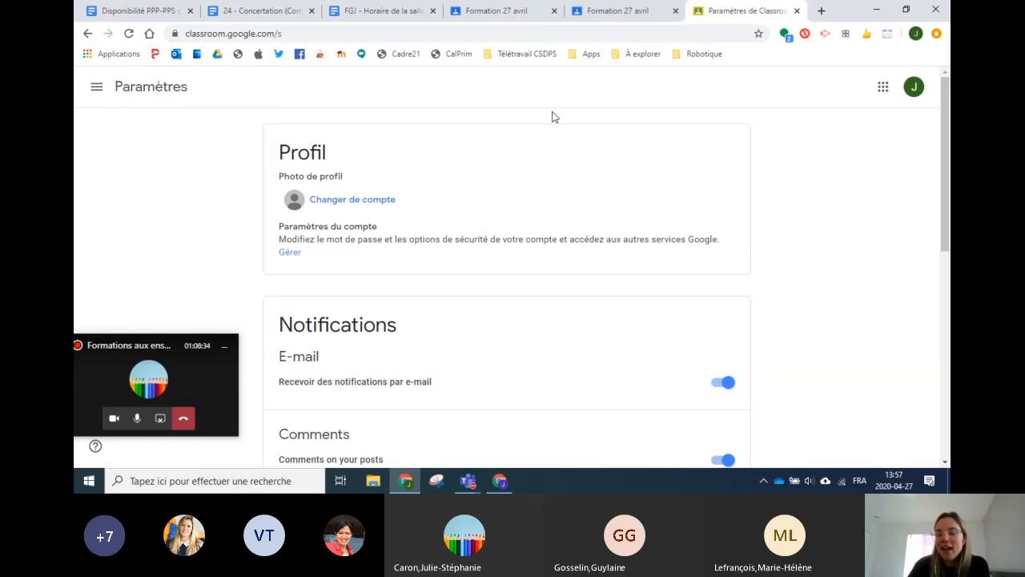
{"action": "left_click", "coordinate": [97, 90]}
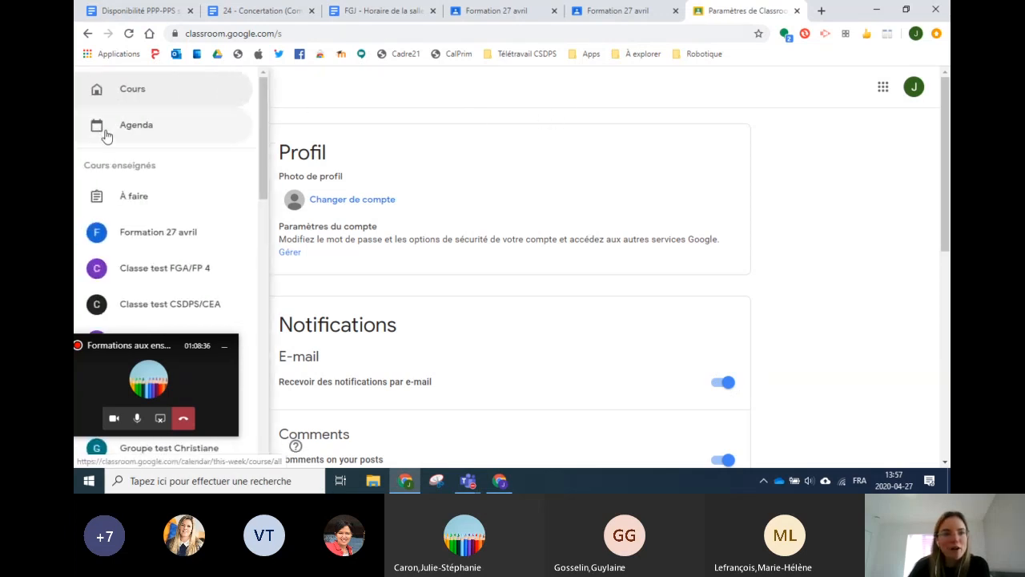
{"action": "left_click", "coordinate": [157, 242]}
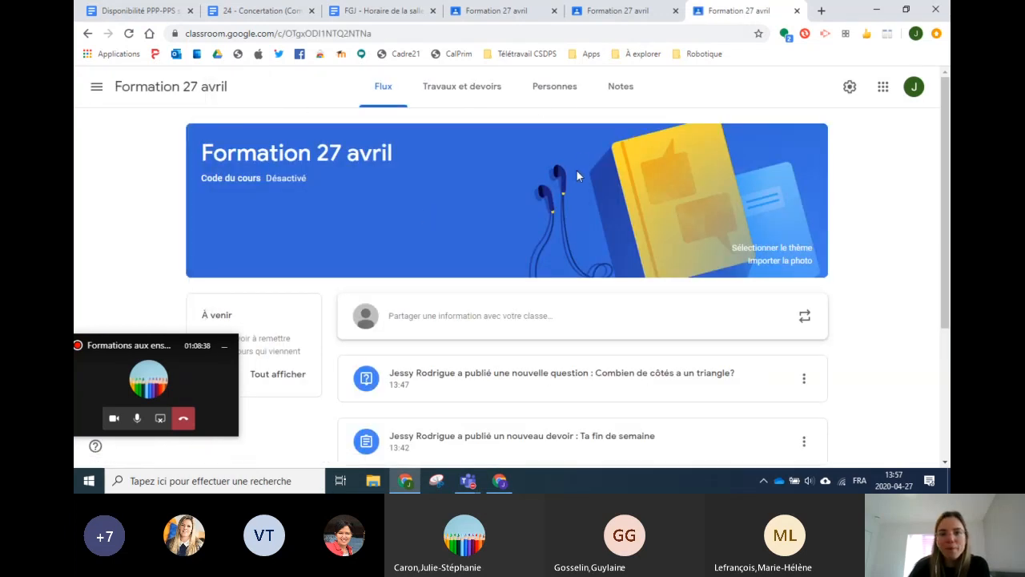
Step: Go through Travaux et devoirs and Personnes, landing on the Notes gradebook with both activities
{"action": "left_click", "coordinate": [454, 89]}
{"action": "left_click", "coordinate": [545, 90]}
{"action": "left_click", "coordinate": [629, 95]}
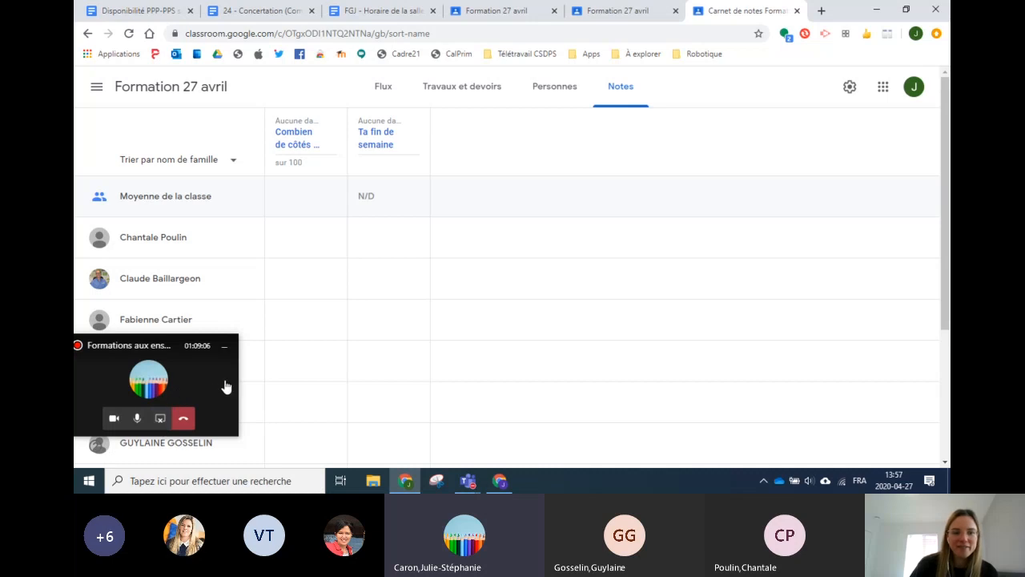
Step: Switch to the Teams meeting window and stop sharing the screen with 'Arrêter le partage'
{"action": "left_click", "coordinate": [194, 385]}
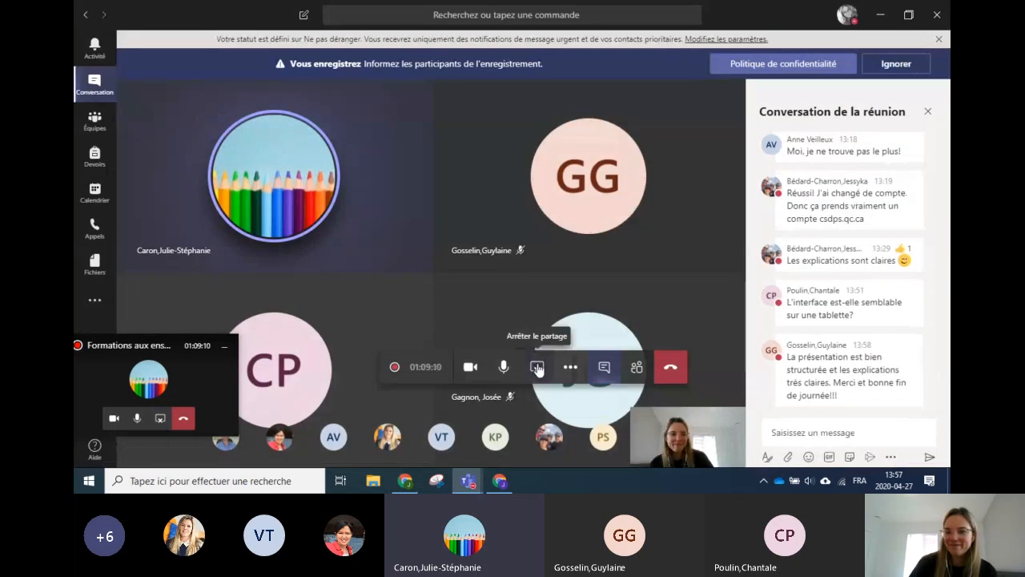
{"action": "left_click", "coordinate": [536, 366]}
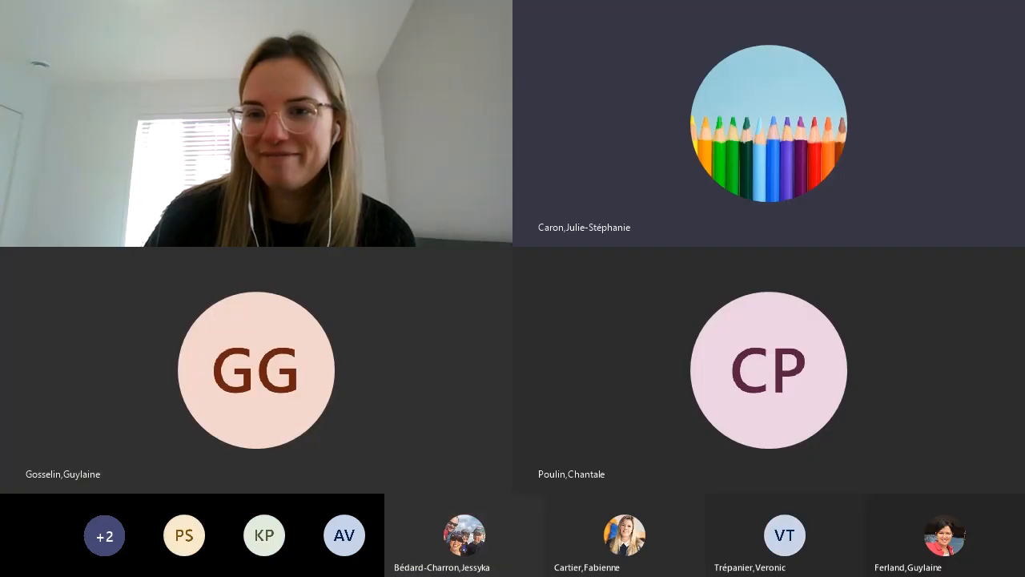
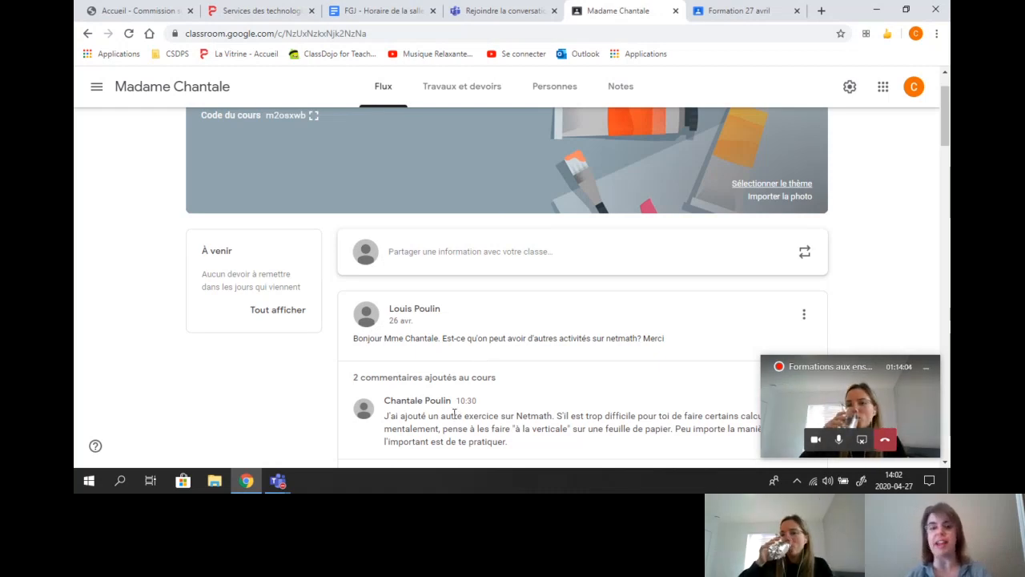
Step: Scroll the Madame Chantale stream to the student's Netmath question and the teacher's reply
{"action": "scroll", "coordinate": [453, 412], "scroll_direction": "down", "scroll_amount": 3}
Step: Reply to the student's 'Ok' comment on the 22 avr. post, with that student mentioned in the draft
{"action": "scroll", "coordinate": [449, 390], "scroll_direction": "down", "scroll_amount": 3}
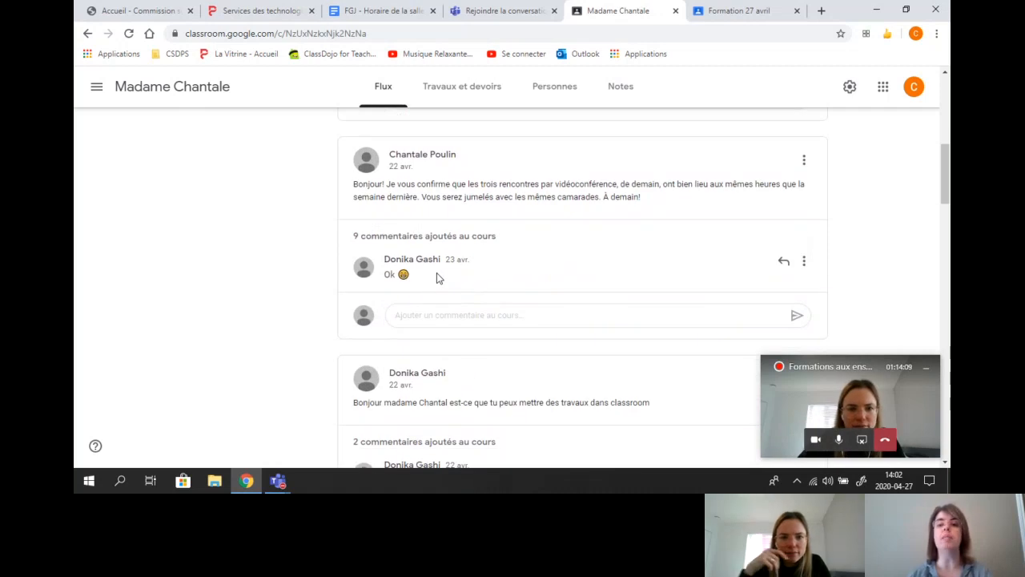
{"action": "left_click", "coordinate": [782, 265]}
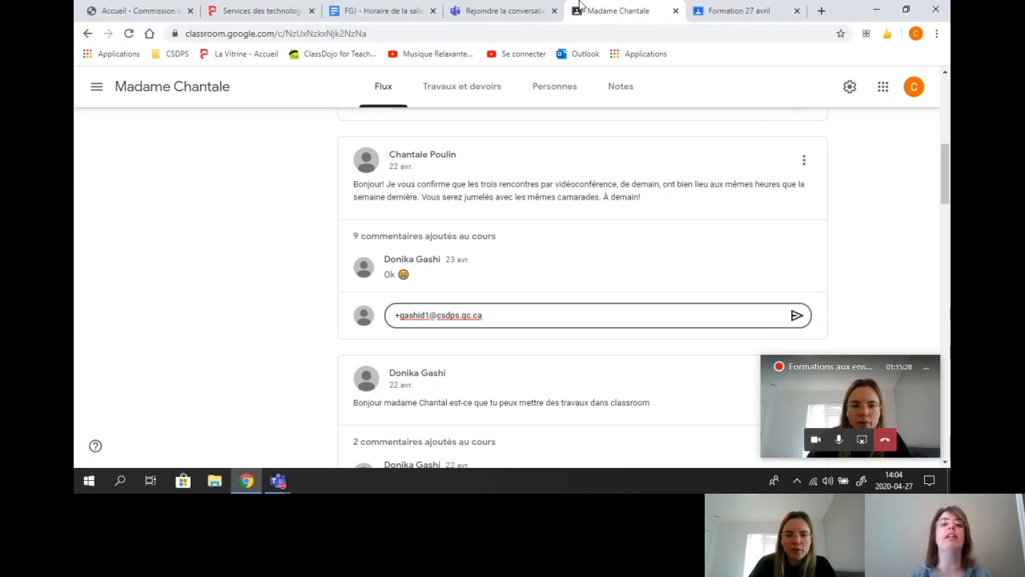
{"action": "left_click", "coordinate": [753, 16]}
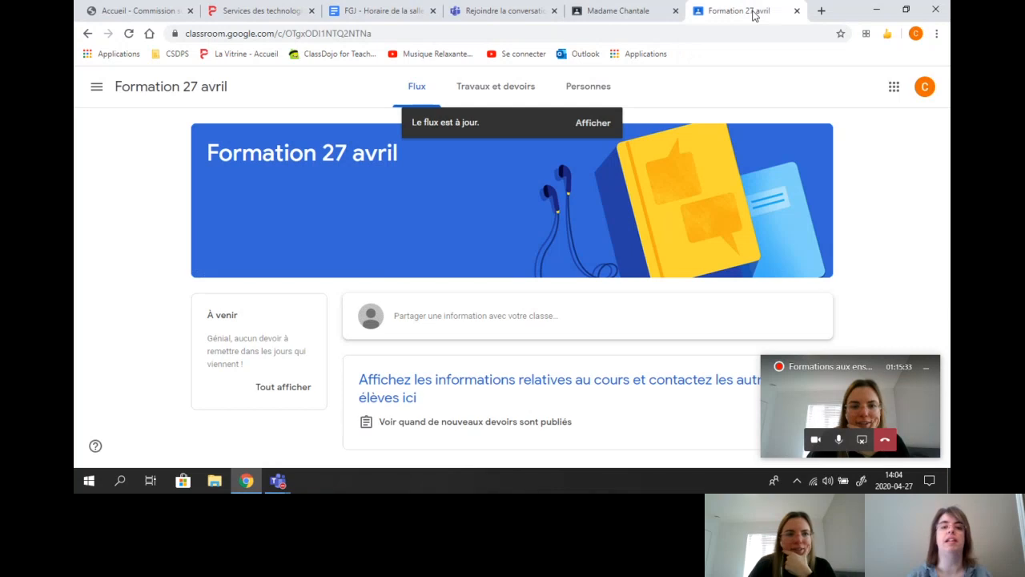
{"action": "left_click", "coordinate": [639, 11]}
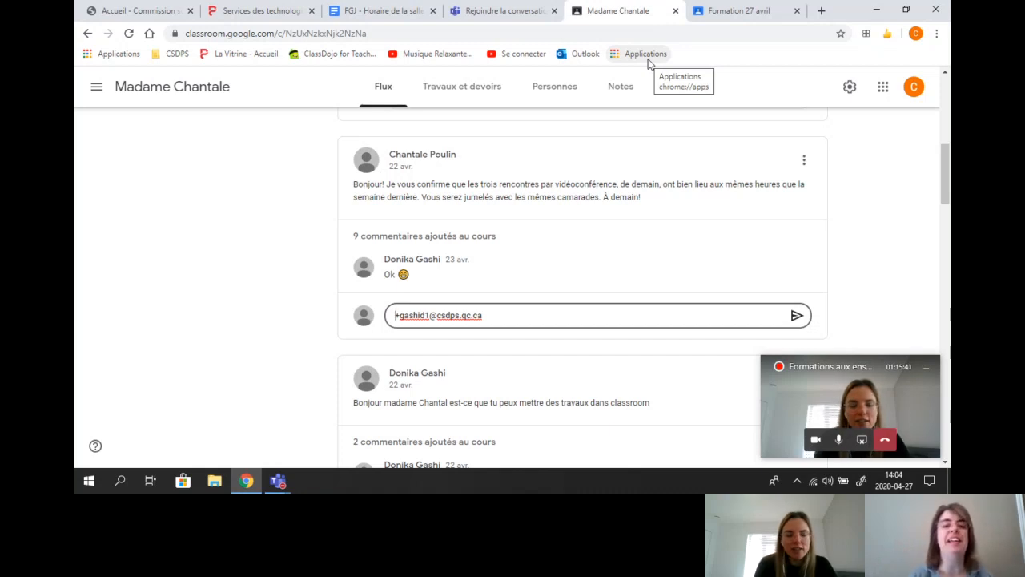
{"action": "scroll", "coordinate": [648, 110], "scroll_direction": "down", "scroll_amount": 1}
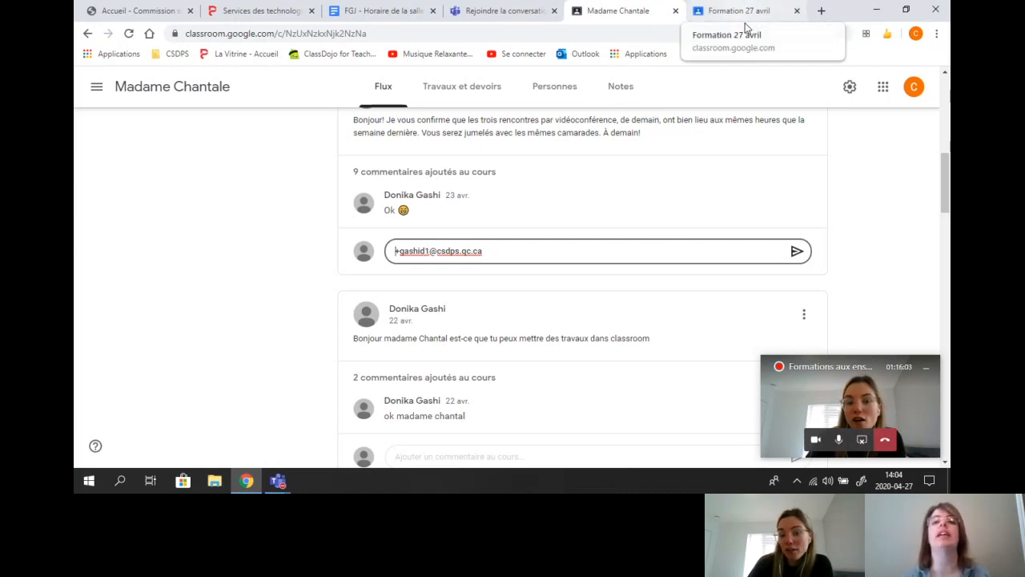
Step: In a new tab, go to Classroom via the Google apps grid and enter Formation 27 avril
{"action": "left_click", "coordinate": [821, 11]}
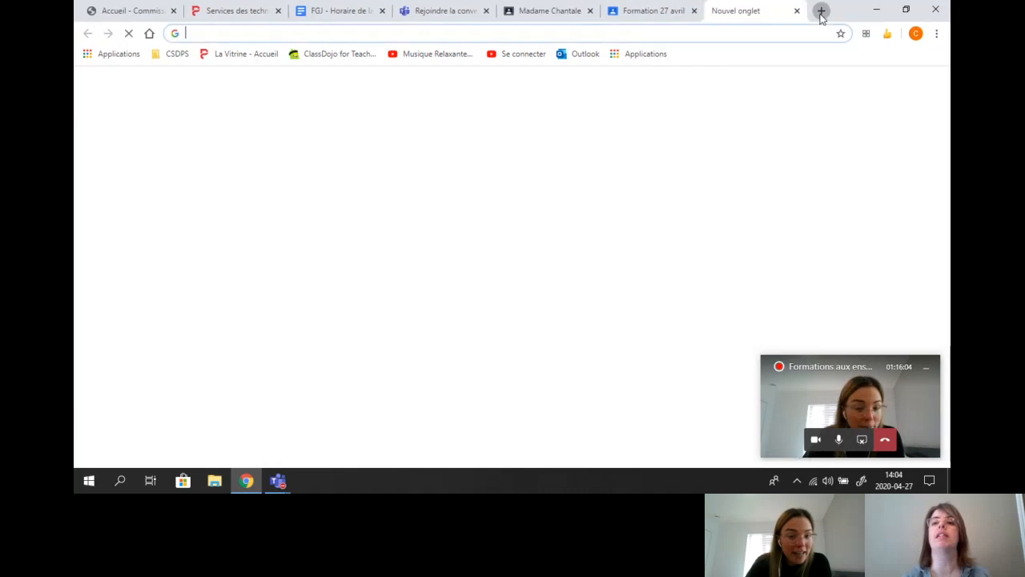
{"action": "left_click", "coordinate": [900, 86]}
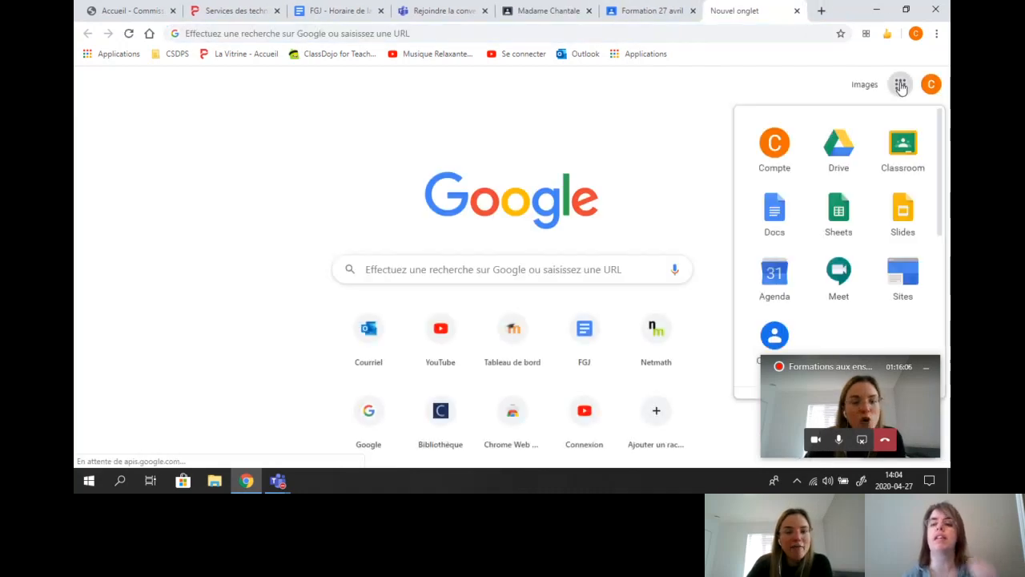
{"action": "left_click", "coordinate": [904, 147]}
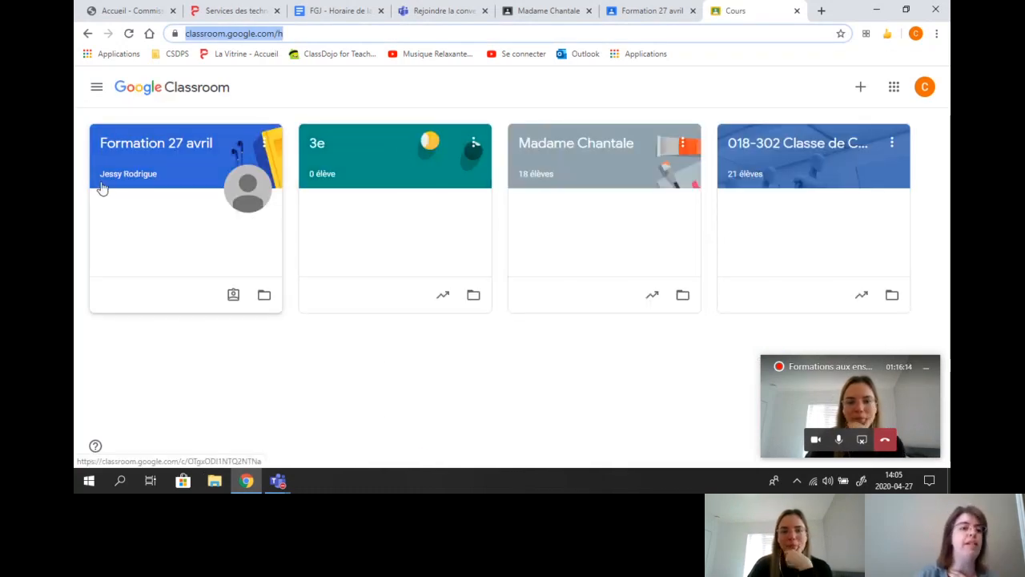
{"action": "left_click", "coordinate": [141, 173]}
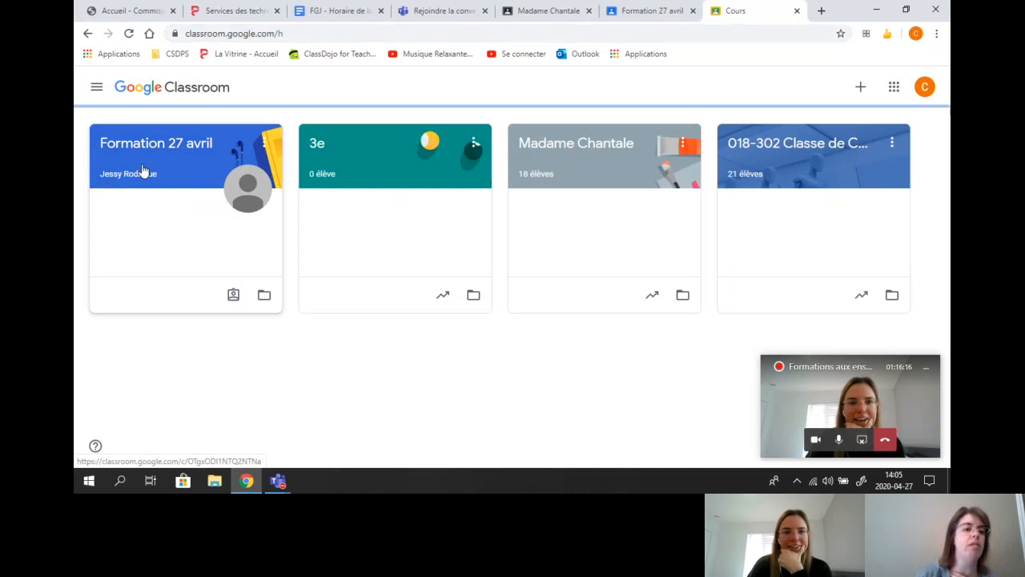
Step: Comment on the Bonjour! welcome post, tagging a student and asking 'Comment ça va?'
{"action": "scroll", "coordinate": [333, 289], "scroll_direction": "down", "scroll_amount": 3}
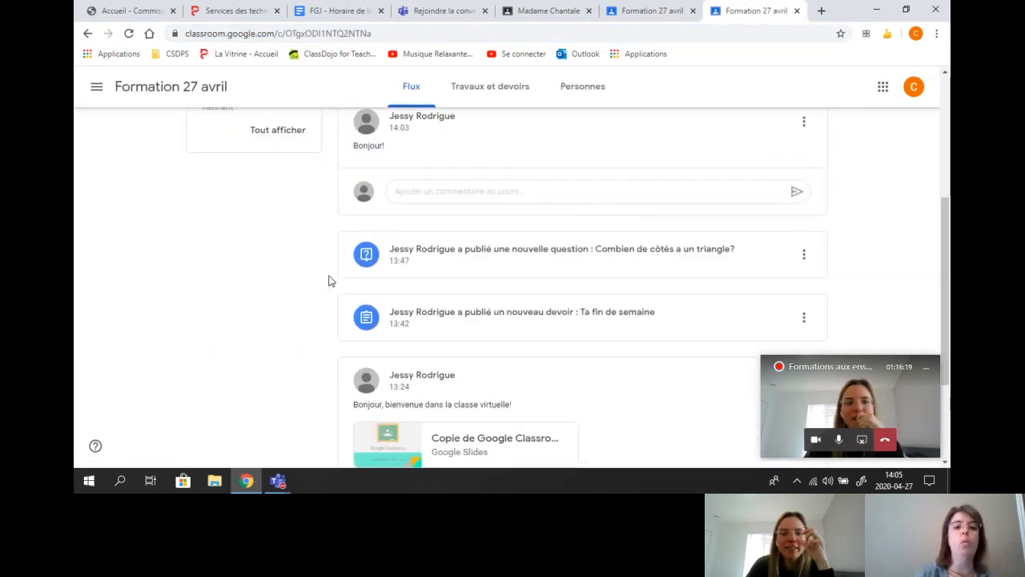
{"action": "scroll", "coordinate": [324, 286], "scroll_direction": "up", "scroll_amount": 1}
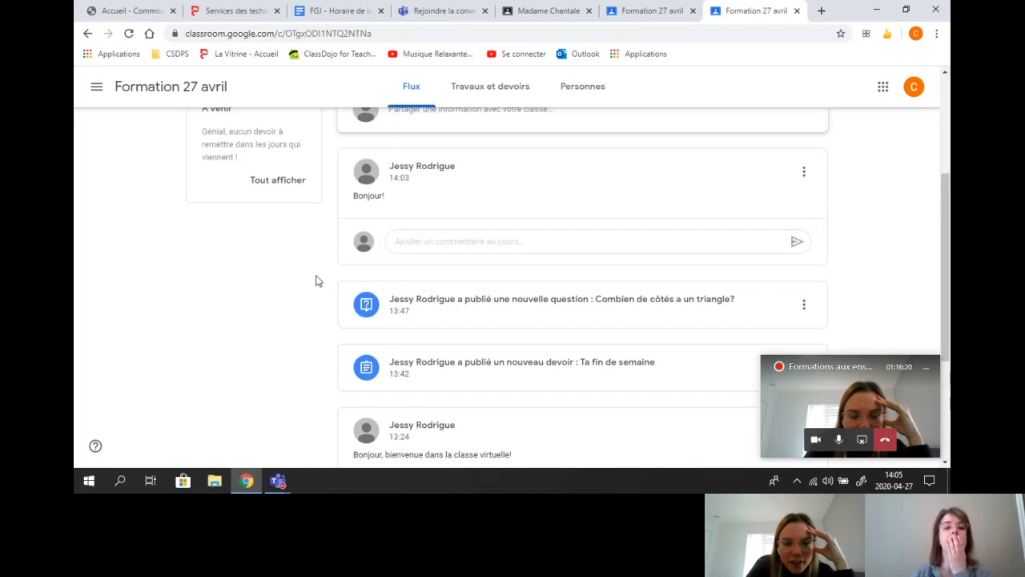
{"action": "scroll", "coordinate": [313, 278], "scroll_direction": "down", "scroll_amount": 1}
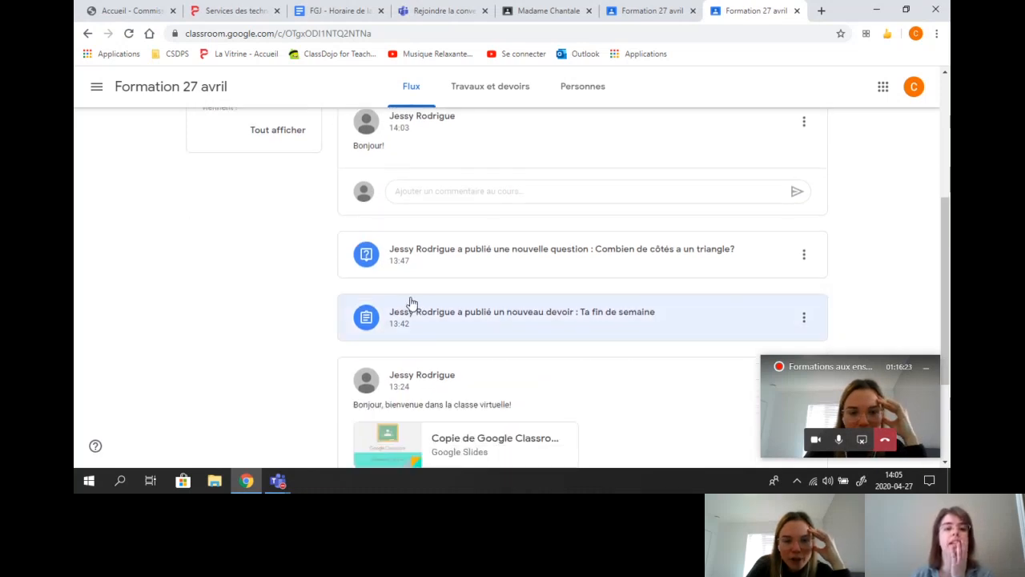
{"action": "scroll", "coordinate": [405, 298], "scroll_direction": "up", "scroll_amount": 1}
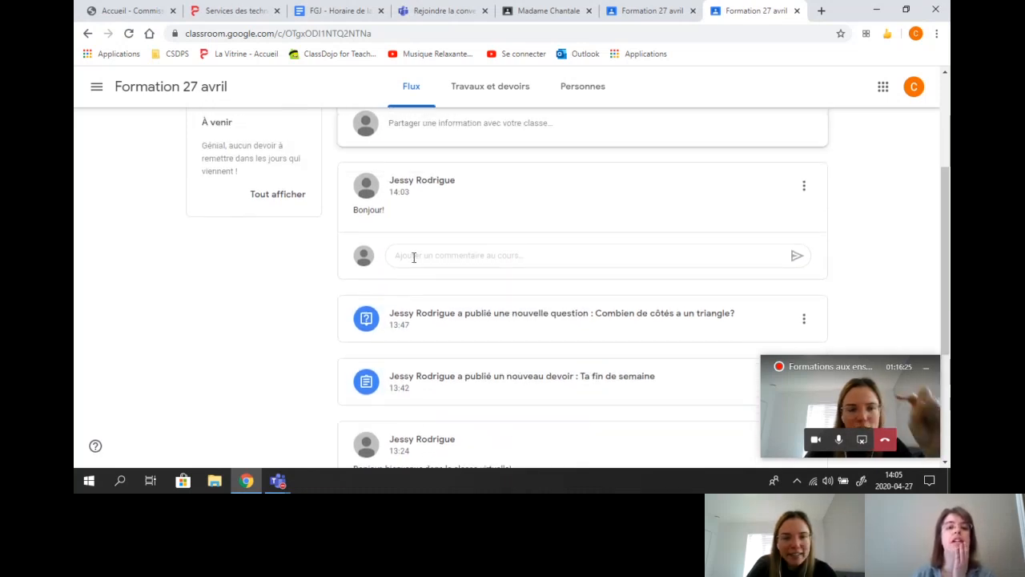
{"action": "left_click", "coordinate": [414, 257]}
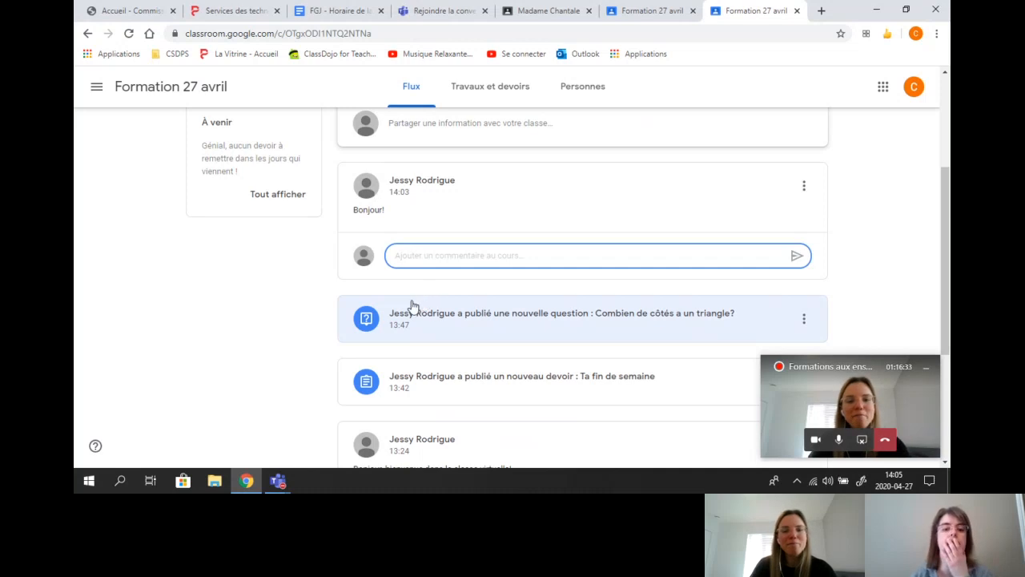
{"action": "scroll", "coordinate": [413, 296], "scroll_direction": "down", "scroll_amount": 3}
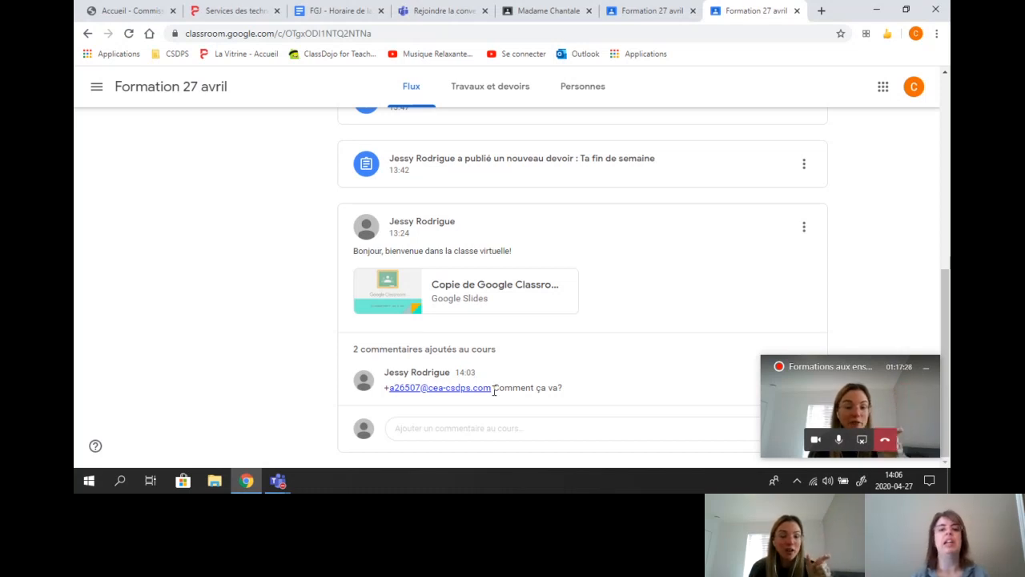
{"action": "scroll", "coordinate": [494, 390], "scroll_direction": "up", "scroll_amount": 10}
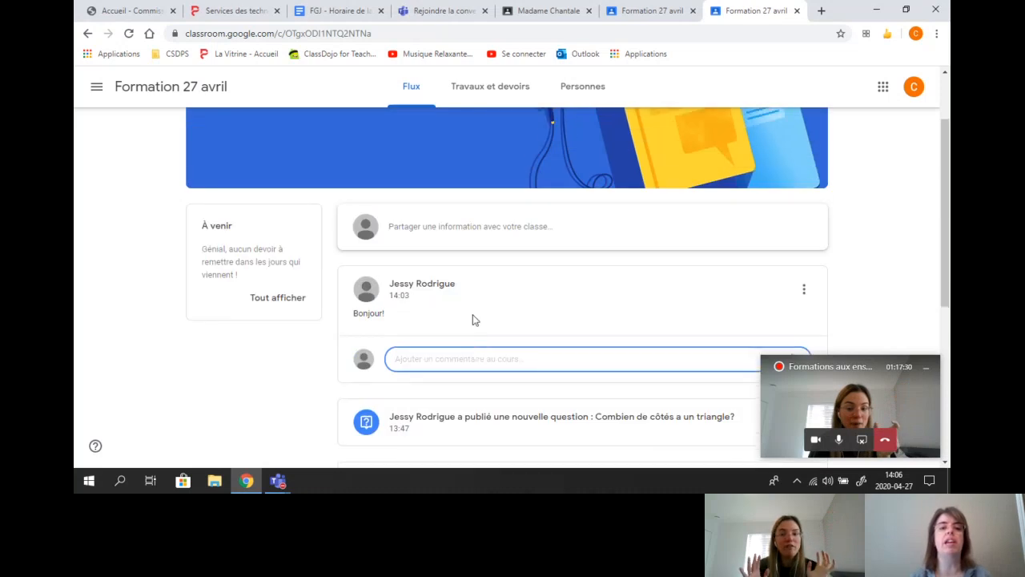
{"action": "left_click", "coordinate": [430, 235]}
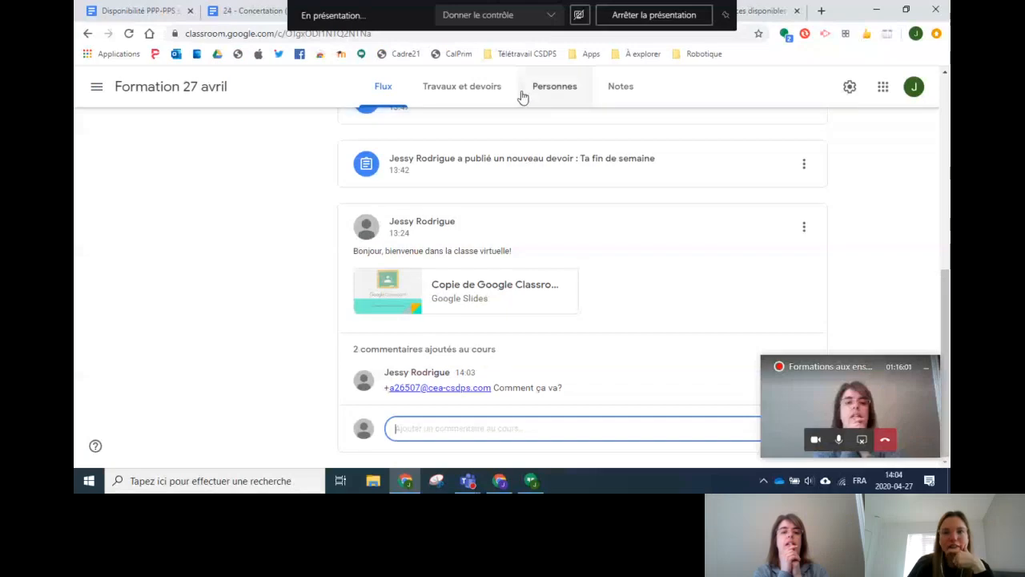
Step: Start a new class announcement with the text 'Bonjour!'
{"action": "scroll", "coordinate": [600, 237], "scroll_direction": "up", "scroll_amount": 6}
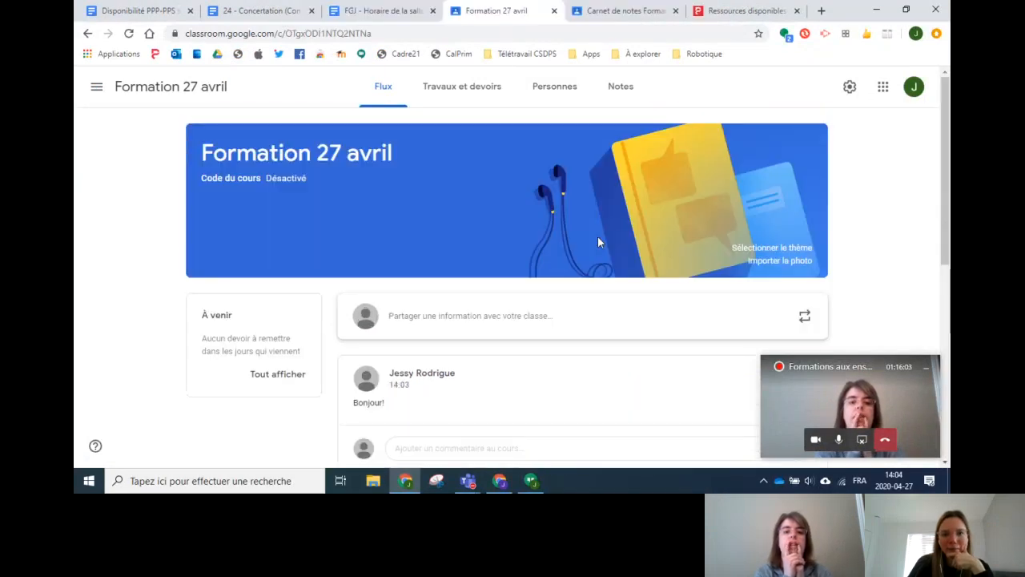
{"action": "left_click", "coordinate": [431, 321]}
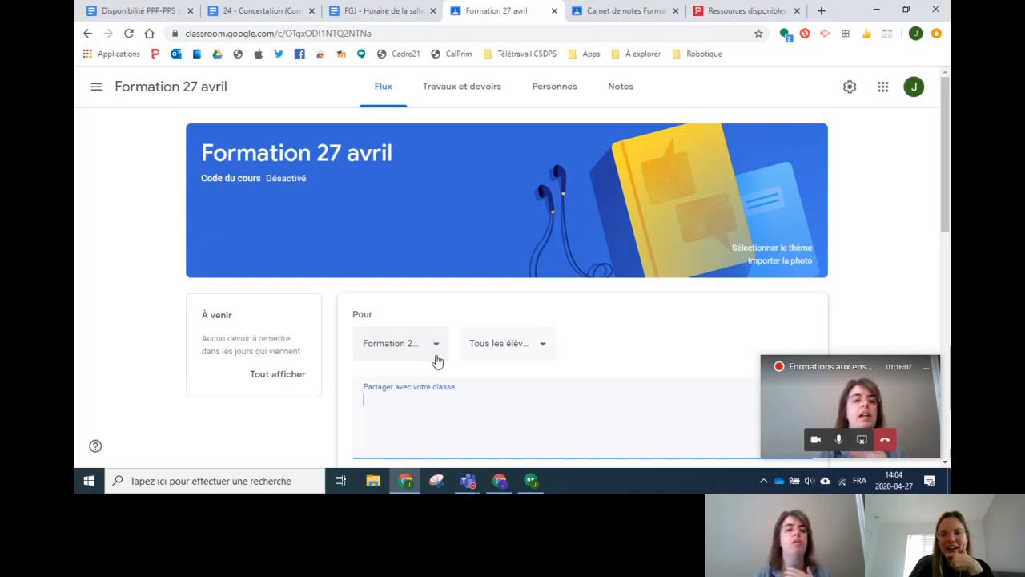
{"action": "scroll", "coordinate": [424, 370], "scroll_direction": "down", "scroll_amount": 1}
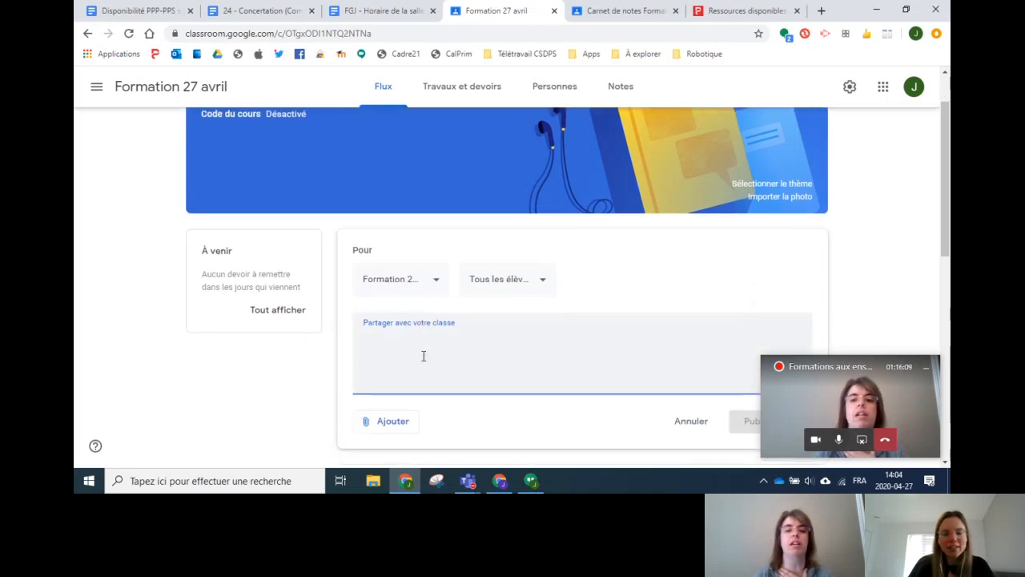
{"action": "type", "text": "Bonjour!"}
Step: Restrict the recipients to one student, publish it, and verify who received it
{"action": "left_click", "coordinate": [488, 281]}
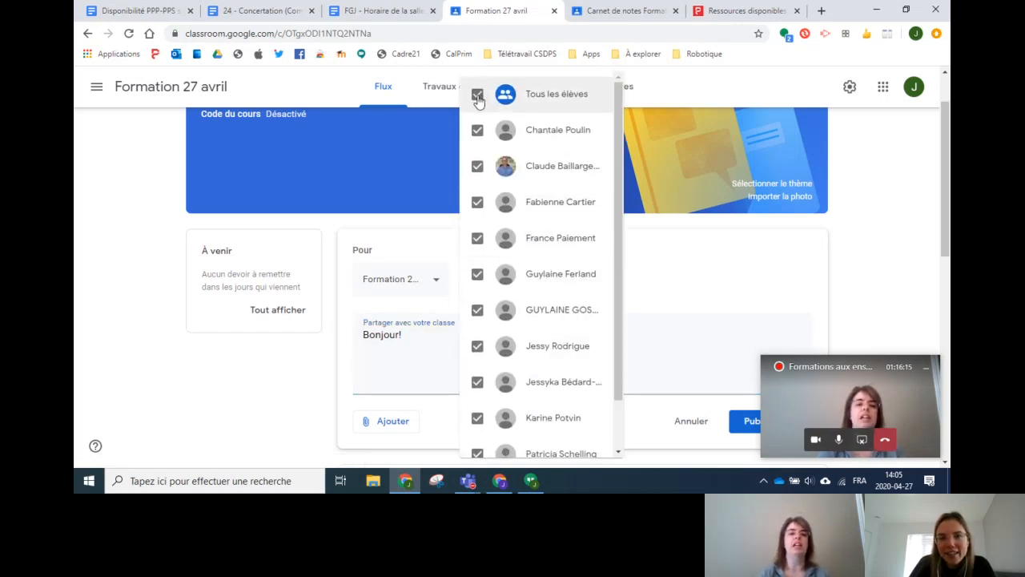
{"action": "left_click", "coordinate": [478, 93]}
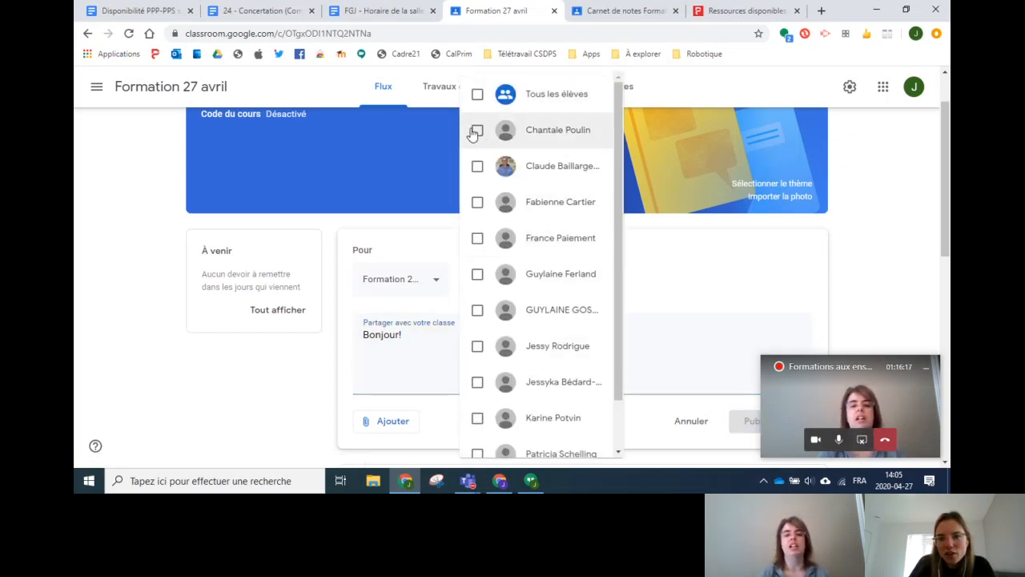
{"action": "left_click", "coordinate": [477, 130]}
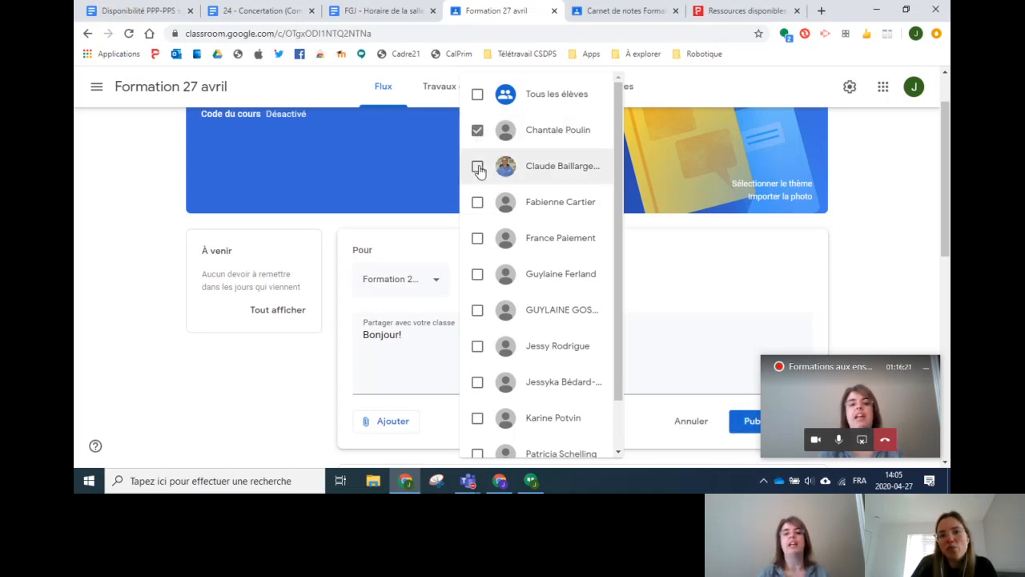
{"action": "left_click", "coordinate": [733, 423]}
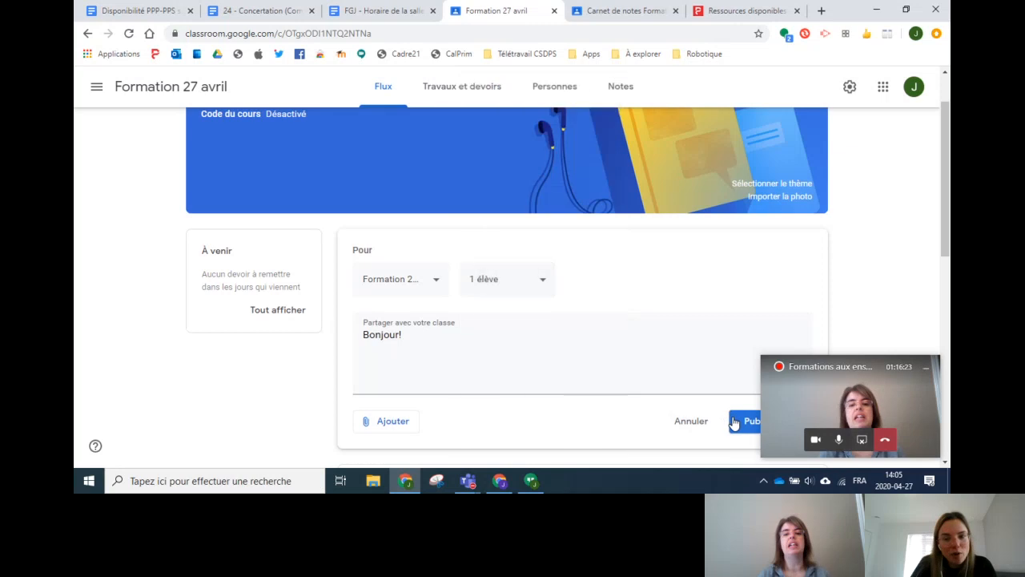
{"action": "left_click", "coordinate": [747, 422]}
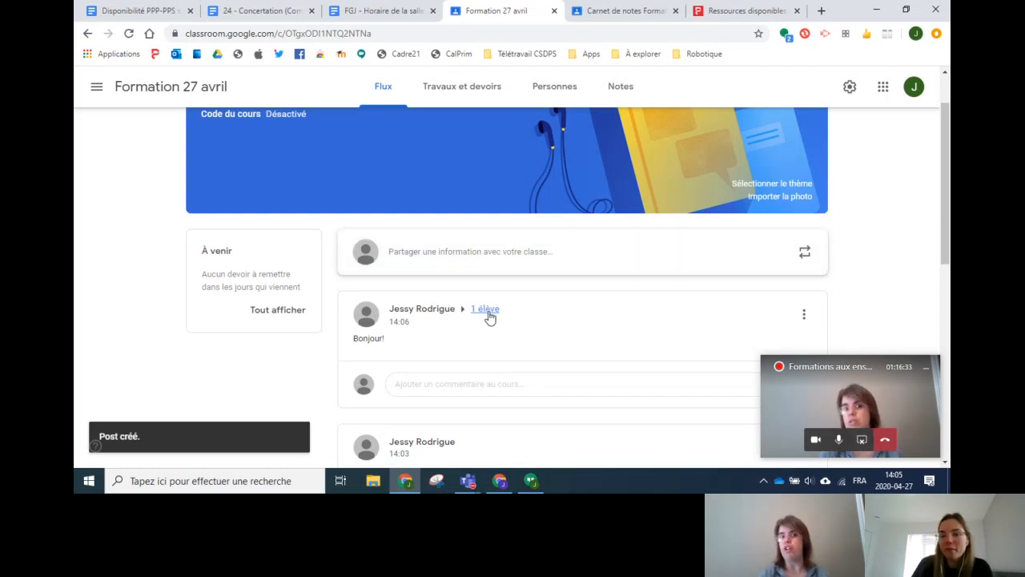
{"action": "left_click", "coordinate": [488, 311]}
{"action": "left_click", "coordinate": [587, 241]}
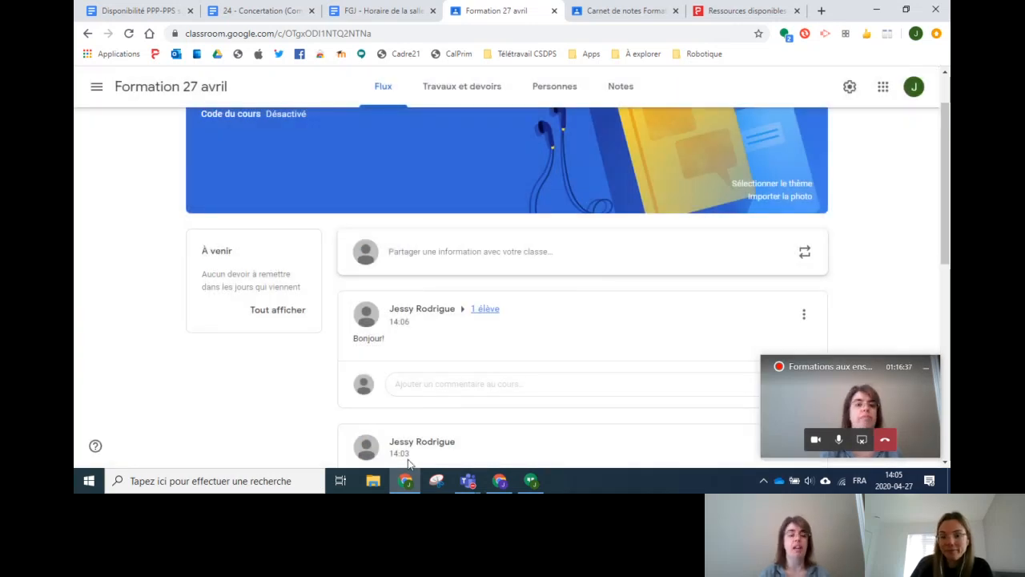
Step: Back in the Teams meeting, end the screen share with 'Arrêter le partage'
{"action": "mouse_move", "coordinate": [407, 480]}
{"action": "left_click", "coordinate": [467, 480]}
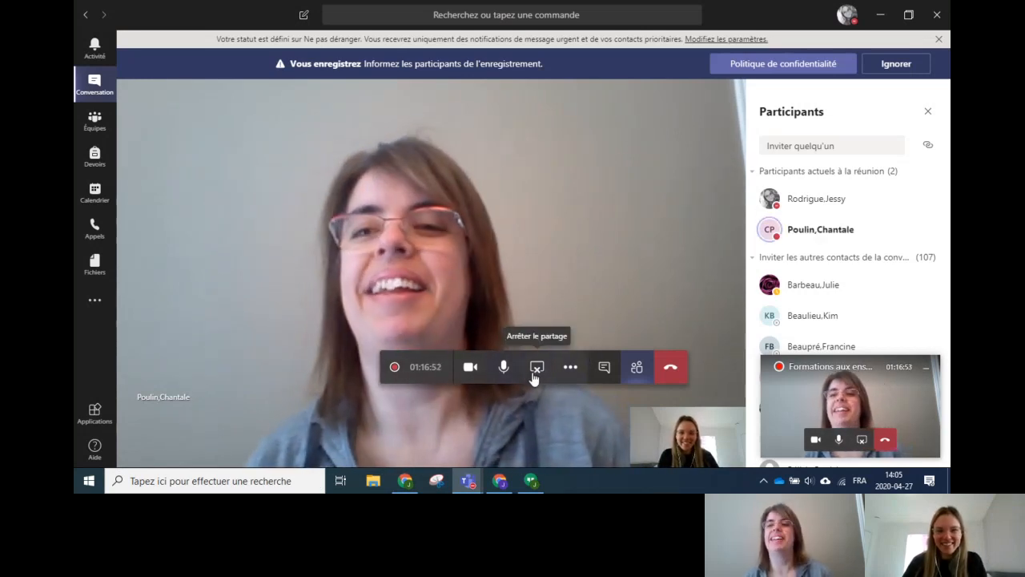
{"action": "left_click", "coordinate": [535, 372]}
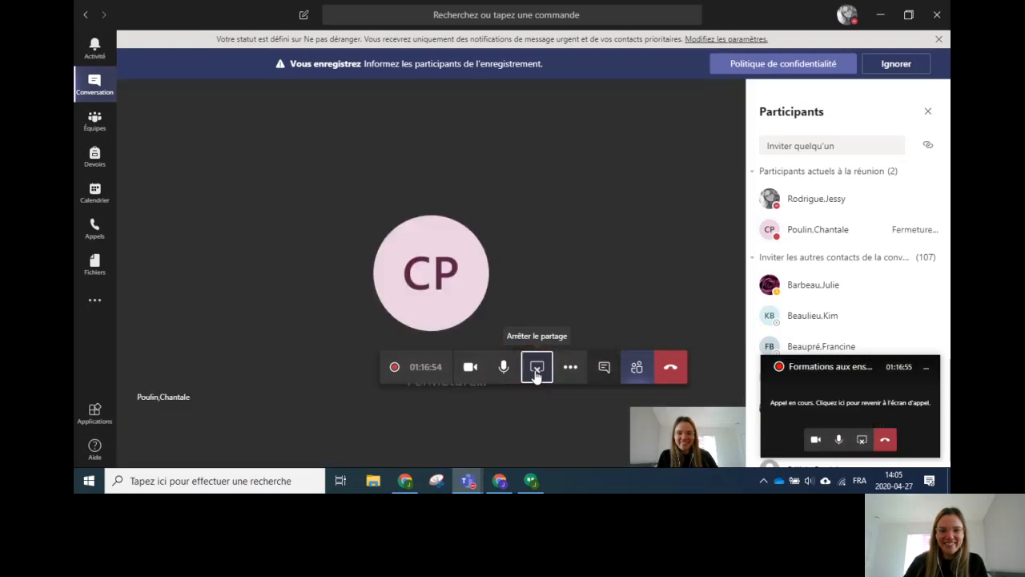